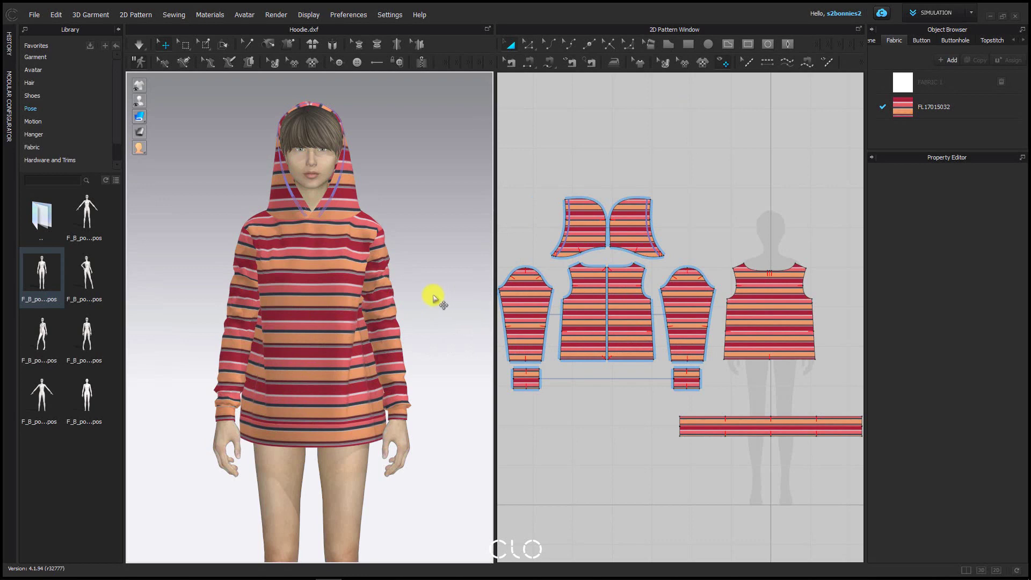
# - Open the reference image 2.Zipup.png from the 7_Modify Design - Hoodie folder, examine the zip-up design, and return to the garment
pyautogui.moveTo(344, 578)
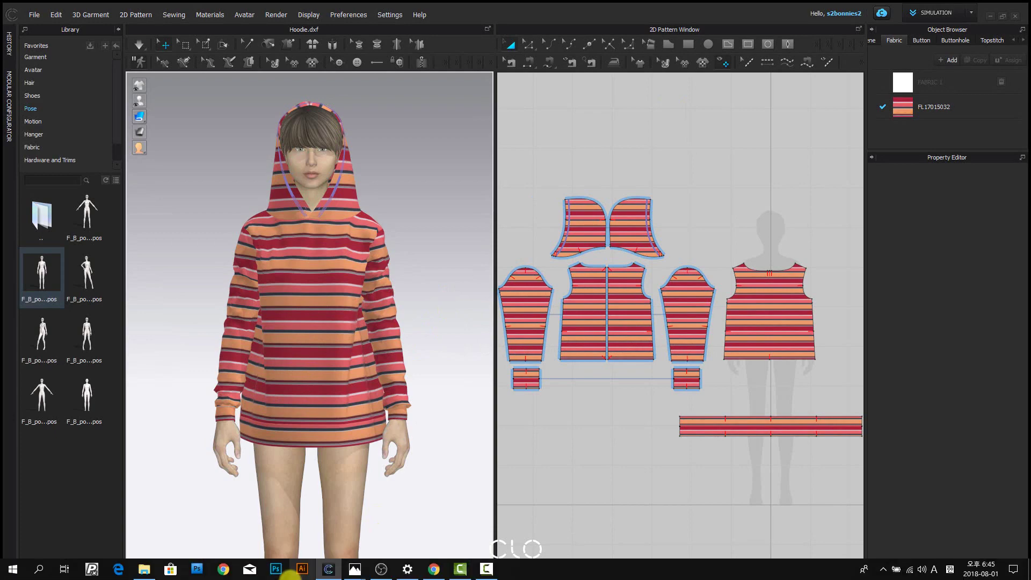
pyautogui.click(148, 569)
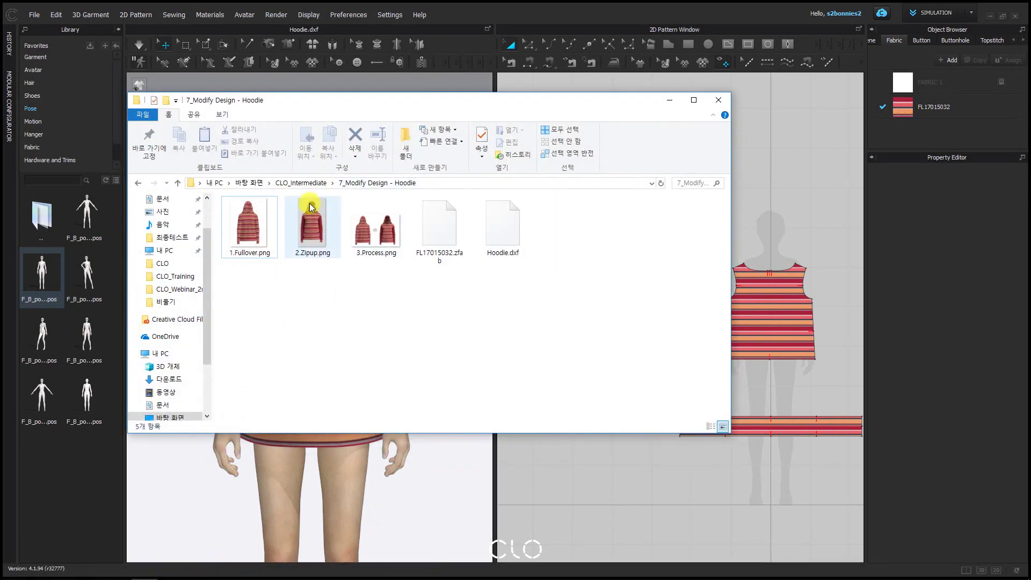
pyautogui.doubleClick(310, 203)
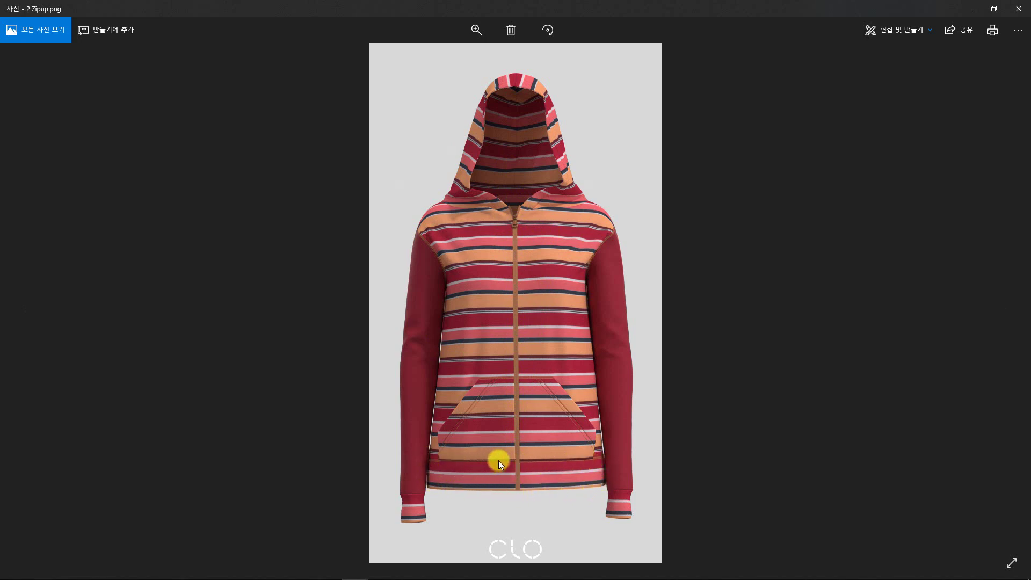
pyautogui.click(969, 9)
pyautogui.click(669, 100)
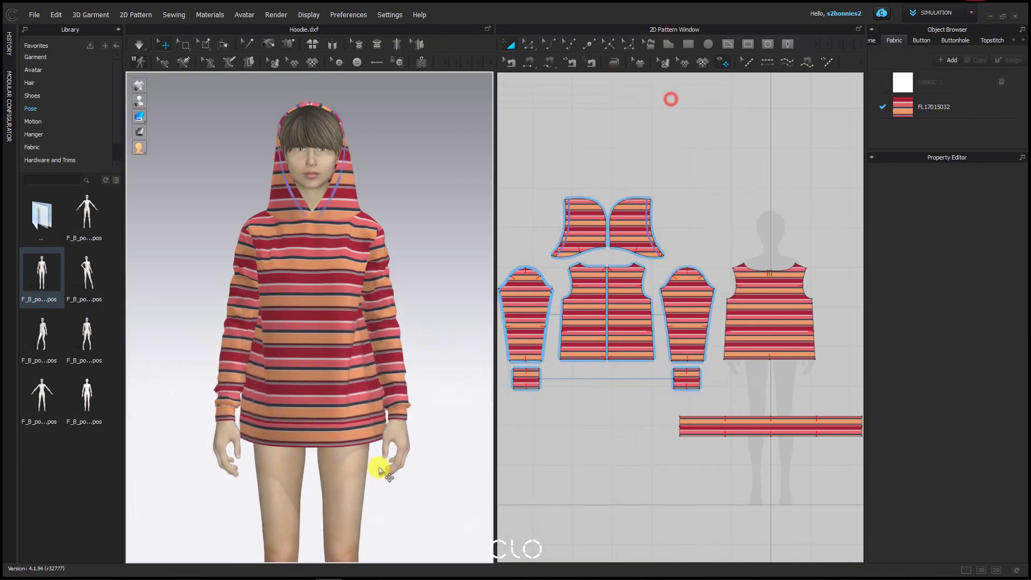
# - Inspect the hem band on the 3D garment and compare it with the already opened zip-up reference image
pyautogui.click(310, 434)
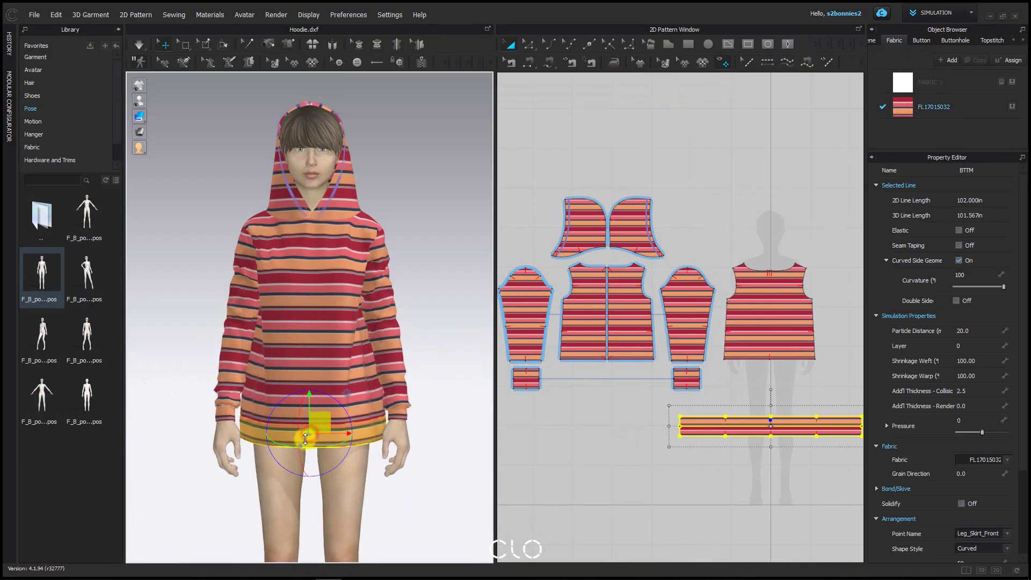
pyautogui.click(402, 486)
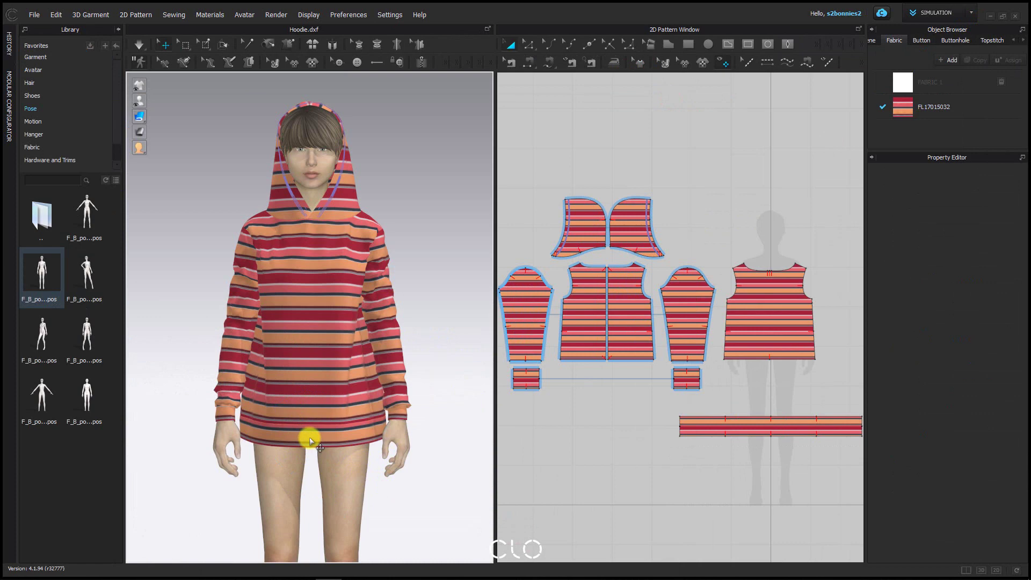
pyautogui.moveTo(354, 573)
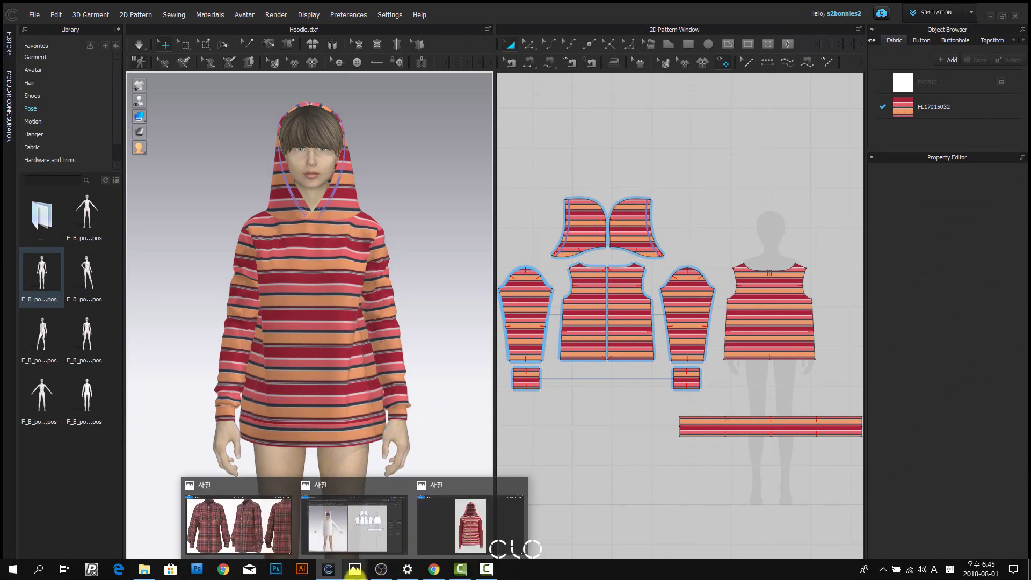
pyautogui.click(460, 528)
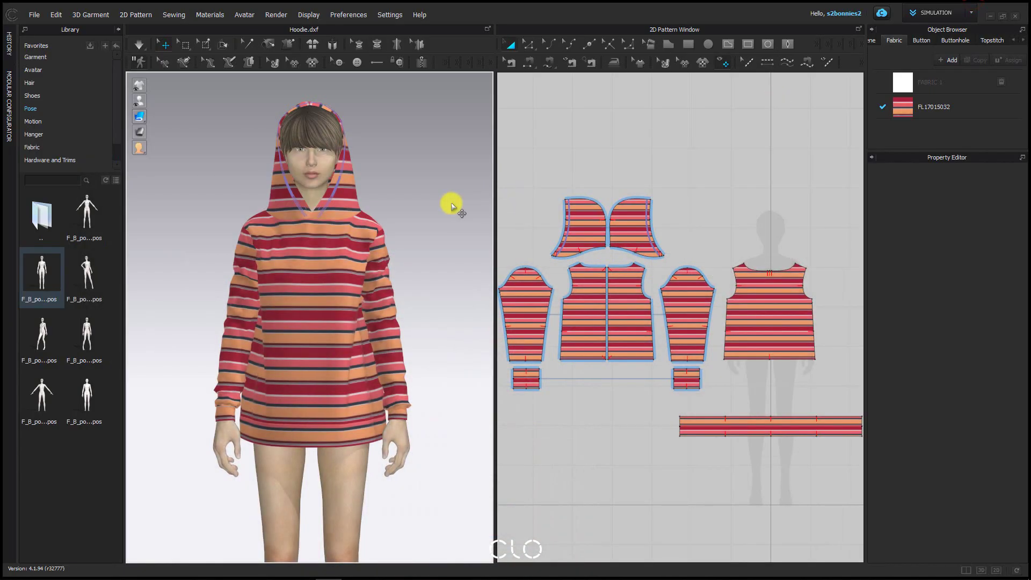
# - With the library hidden, move the hem band pattern sideways toward the front bodice pieces and activate Edit Sewing
pyautogui.click(118, 29)
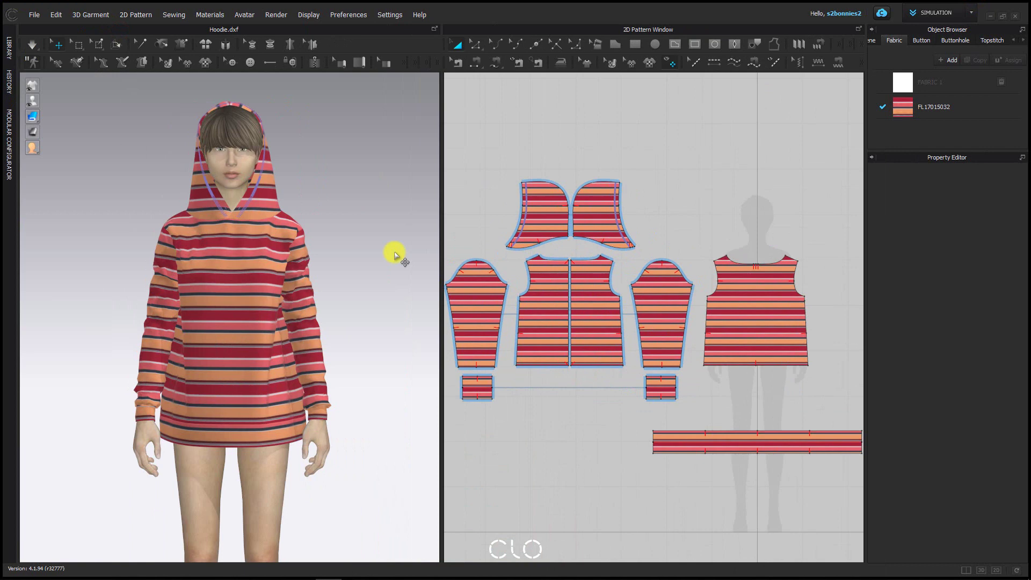
pyautogui.moveTo(602, 429); pyautogui.dragTo(580, 396, button='right')
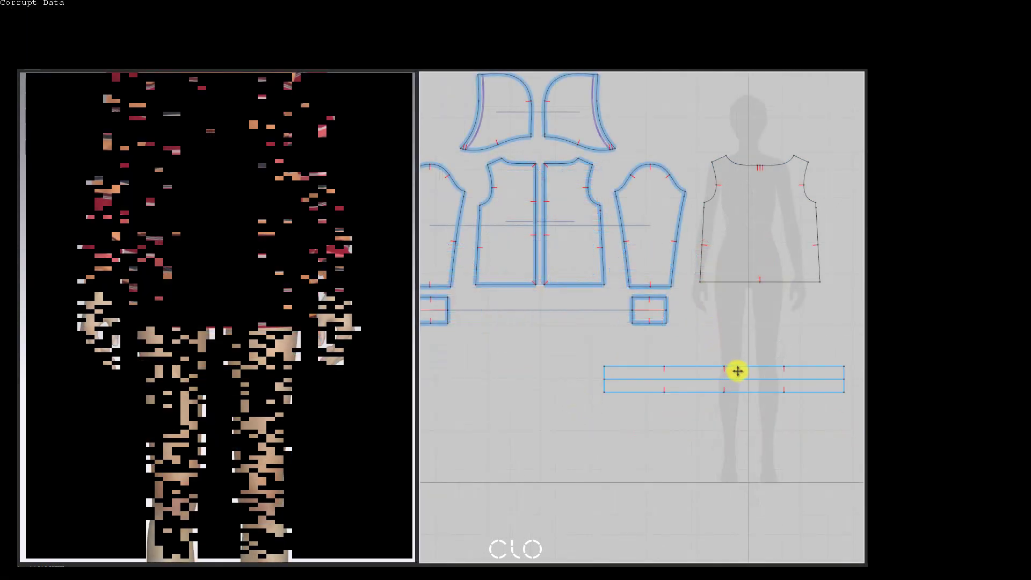
pyautogui.moveTo(738, 370); pyautogui.dragTo(653, 352)
pyautogui.click(694, 418)
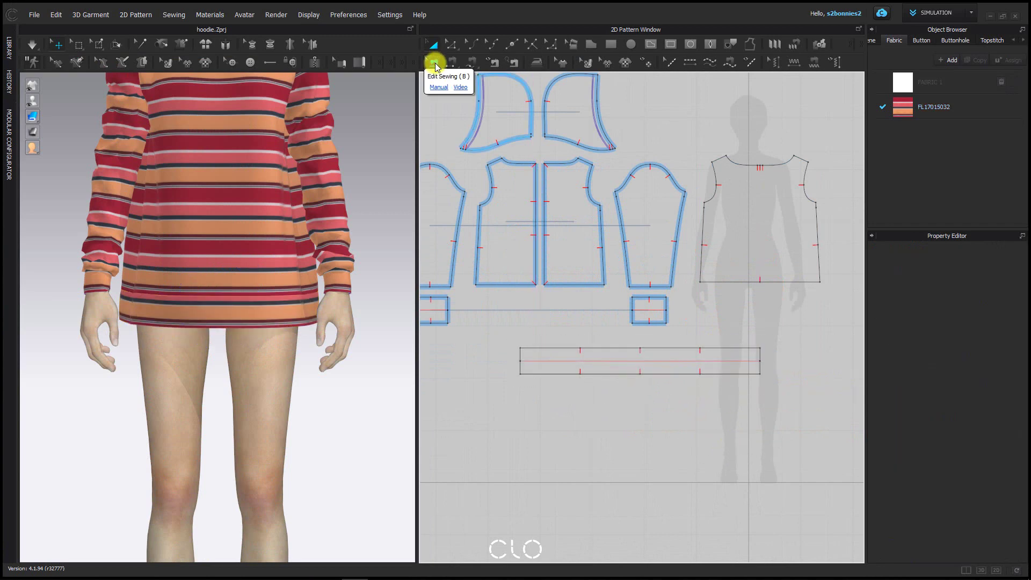
pyautogui.click(435, 64)
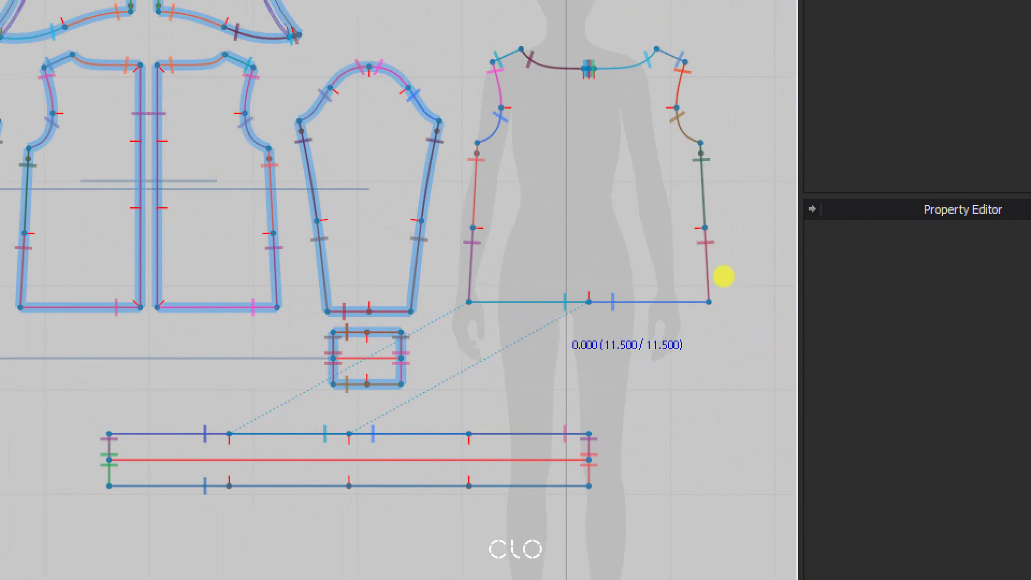
pyautogui.moveTo(724, 276)
pyautogui.mouseDown()
pyautogui.moveTo(708, 281)
pyautogui.moveTo(757, 292)
pyautogui.mouseUp()
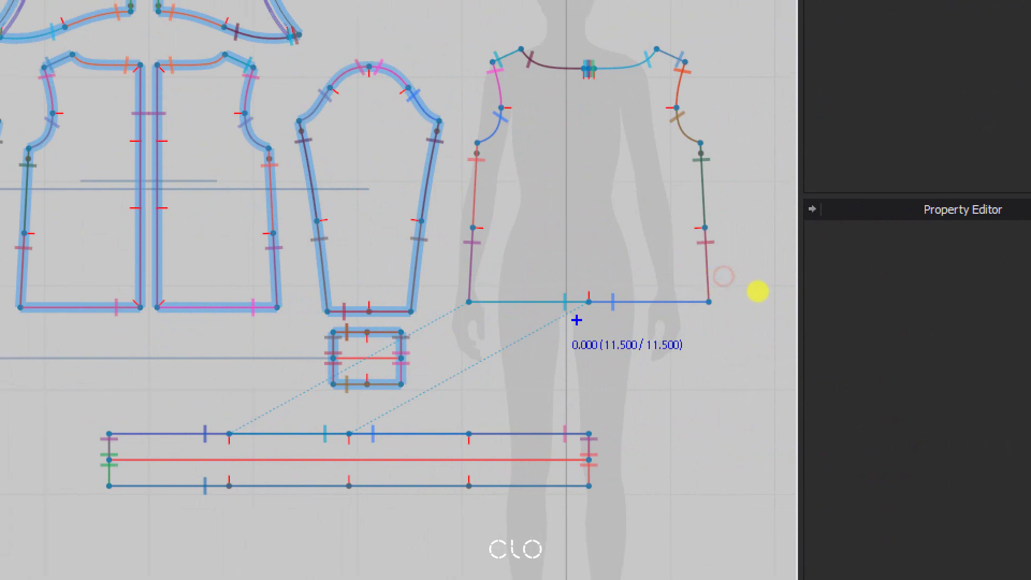
pyautogui.moveTo(584, 321)
pyautogui.mouseDown()
pyautogui.moveTo(470, 318)
pyautogui.moveTo(486, 280)
pyautogui.moveTo(559, 280)
pyautogui.moveTo(598, 304)
pyautogui.moveTo(572, 323)
pyautogui.mouseUp()
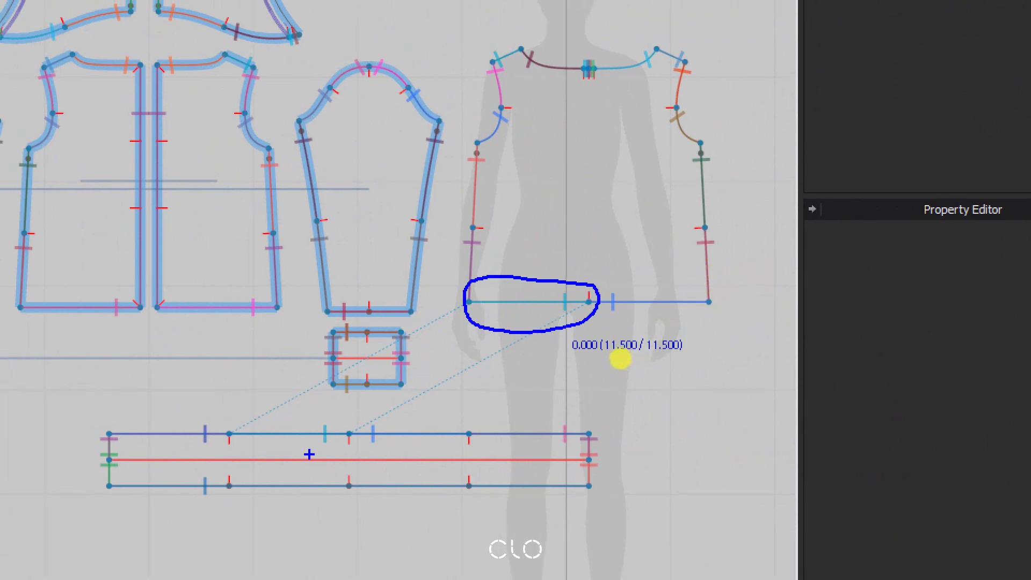
pyautogui.moveTo(323, 449)
pyautogui.mouseDown()
pyautogui.moveTo(232, 444)
pyautogui.moveTo(281, 410)
pyautogui.moveTo(359, 427)
pyautogui.moveTo(325, 449)
pyautogui.mouseUp()
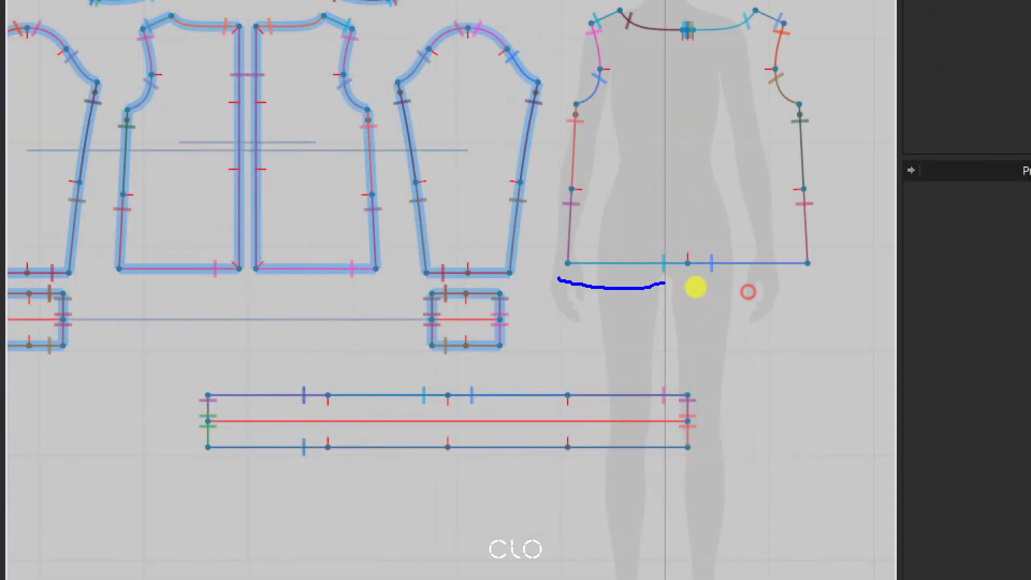
pyautogui.moveTo(559, 278)
pyautogui.mouseDown()
pyautogui.moveTo(639, 245)
pyautogui.moveTo(685, 264)
pyautogui.moveTo(659, 274)
pyautogui.moveTo(628, 342)
pyautogui.moveTo(621, 388)
pyautogui.moveTo(602, 364)
pyautogui.moveTo(575, 396)
pyautogui.moveTo(690, 402)
pyautogui.moveTo(567, 383)
pyautogui.mouseUp()
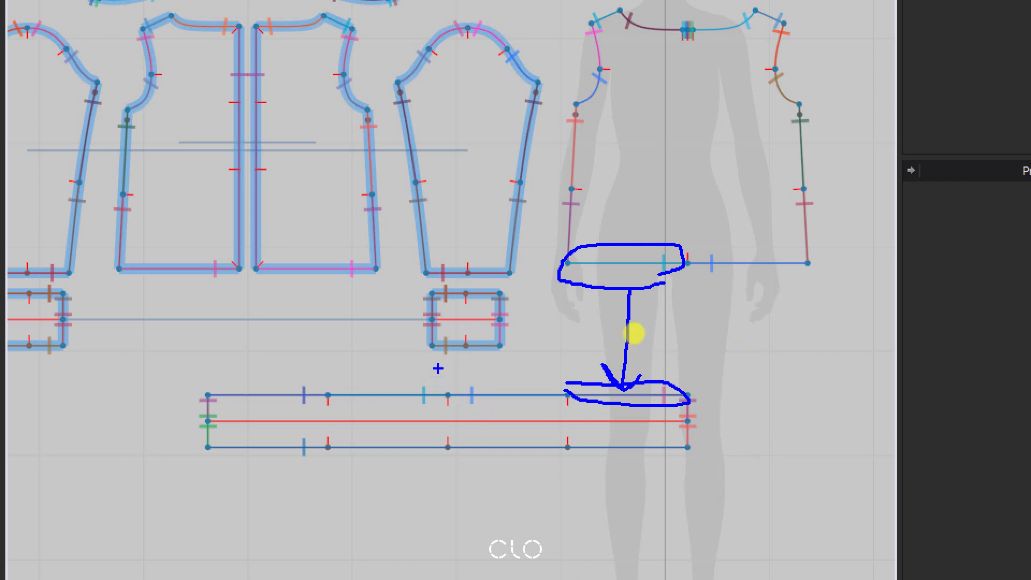
pyautogui.moveTo(390, 288)
pyautogui.mouseDown()
pyautogui.moveTo(319, 305)
pyautogui.moveTo(264, 273)
pyautogui.moveTo(379, 270)
pyautogui.moveTo(371, 293)
pyautogui.mouseUp()
pyautogui.moveTo(447, 409)
pyautogui.mouseDown()
pyautogui.moveTo(523, 416)
pyautogui.moveTo(558, 395)
pyautogui.moveTo(447, 399)
pyautogui.mouseUp()
pyautogui.moveTo(346, 290); pyautogui.dragTo(491, 382)
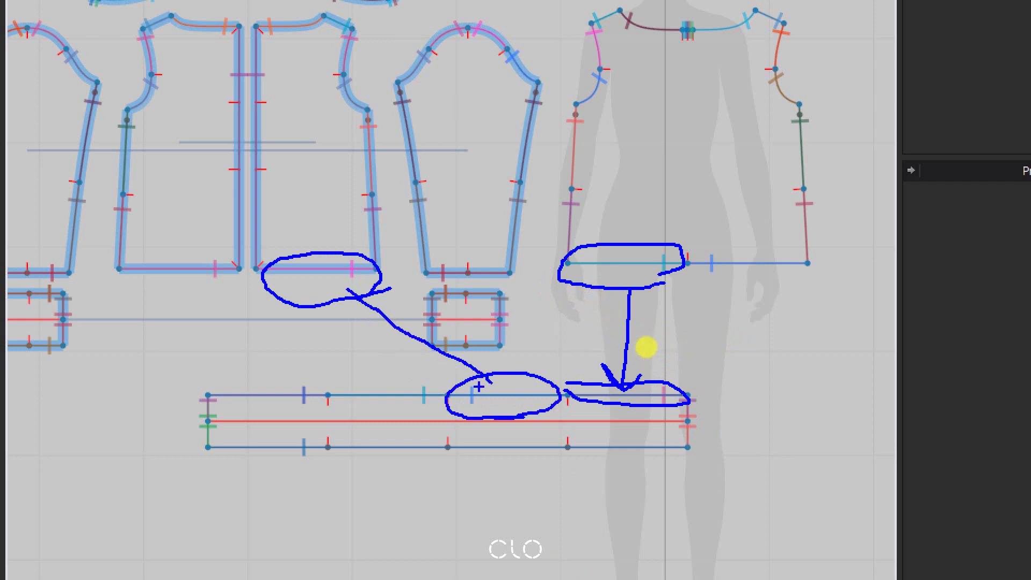
pyautogui.moveTo(241, 295)
pyautogui.mouseDown()
pyautogui.moveTo(171, 298)
pyautogui.moveTo(106, 256)
pyautogui.moveTo(242, 277)
pyautogui.moveTo(193, 305)
pyautogui.moveTo(221, 305)
pyautogui.moveTo(381, 392)
pyautogui.moveTo(217, 409)
pyautogui.moveTo(282, 361)
pyautogui.moveTo(322, 406)
pyautogui.mouseUp()
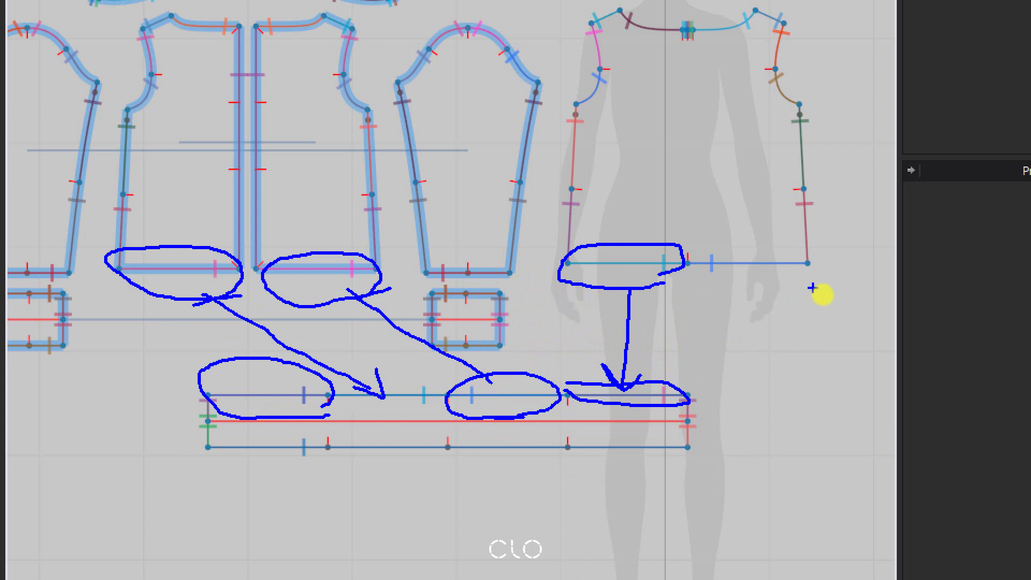
pyautogui.moveTo(820, 295)
pyautogui.mouseDown()
pyautogui.moveTo(772, 294)
pyautogui.moveTo(757, 281)
pyautogui.moveTo(810, 278)
pyautogui.moveTo(811, 296)
pyautogui.mouseUp()
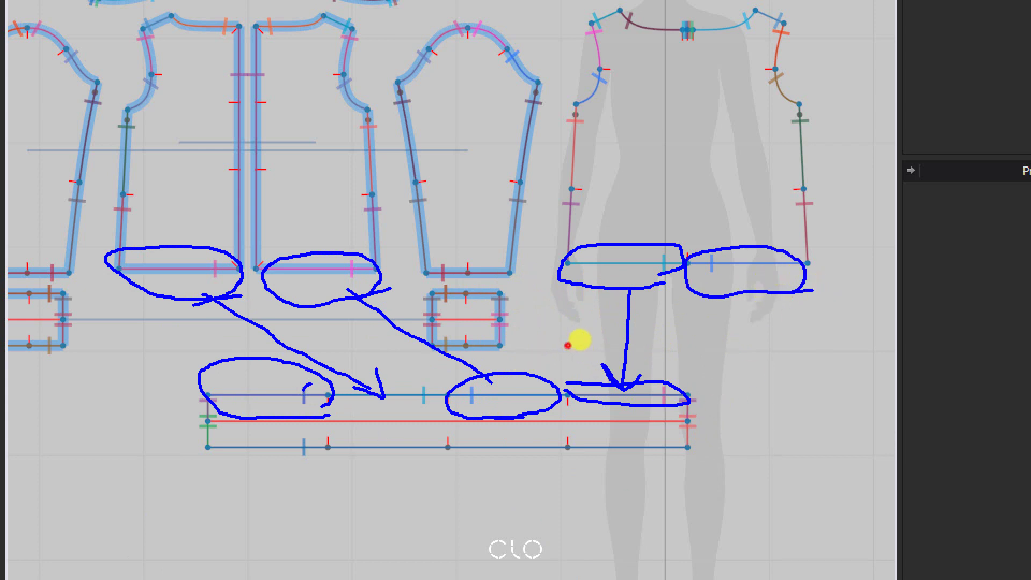
pyautogui.moveTo(303, 390)
pyautogui.mouseDown()
pyautogui.moveTo(669, 293)
pyautogui.moveTo(673, 311)
pyautogui.mouseUp()
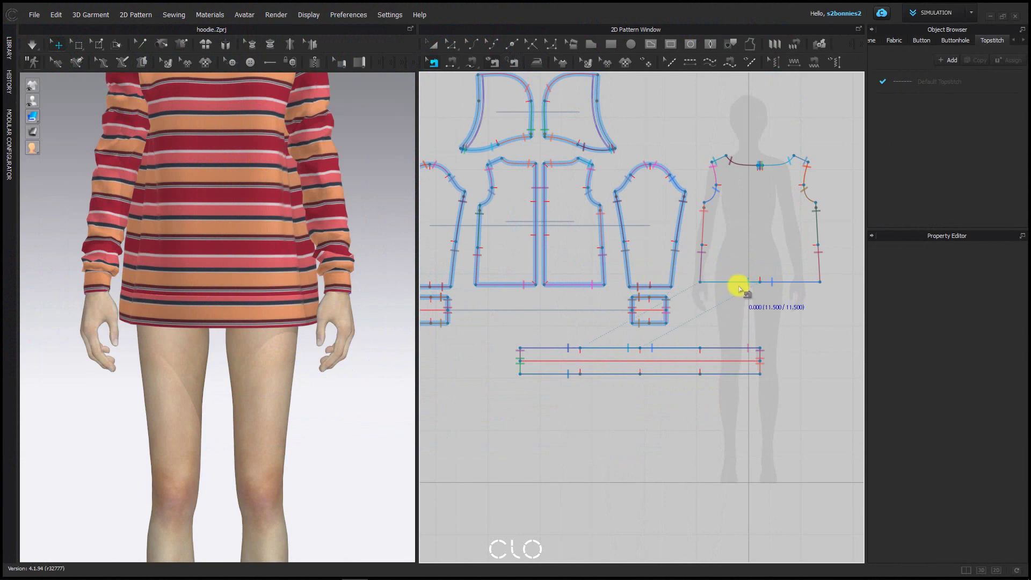
# - Delete both sewing lines joining the back piece's hem to the upper edge of the hem band
pyautogui.scroll(2, 732, 281)
pyautogui.click(748, 306)
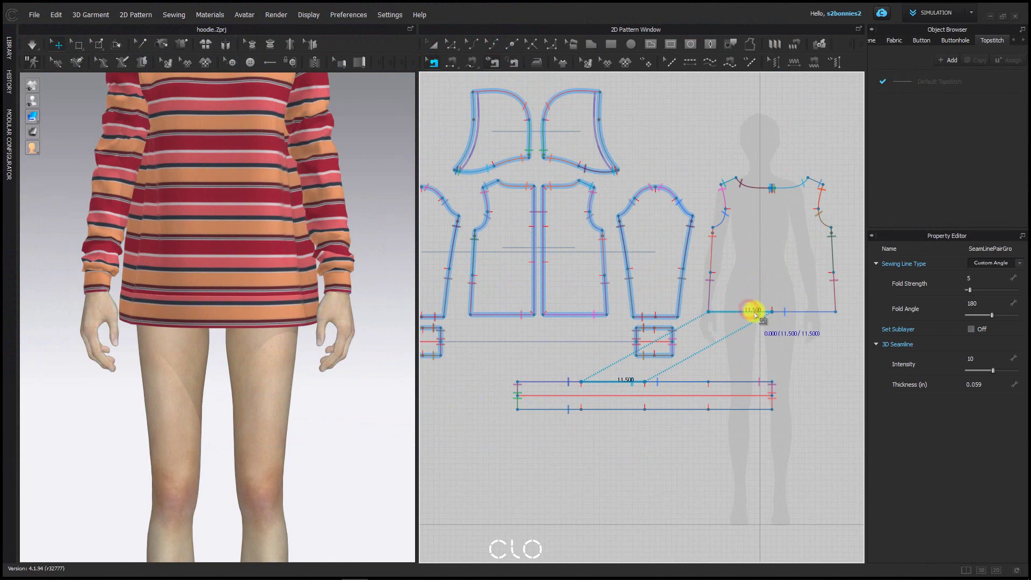
pyautogui.click(792, 313)
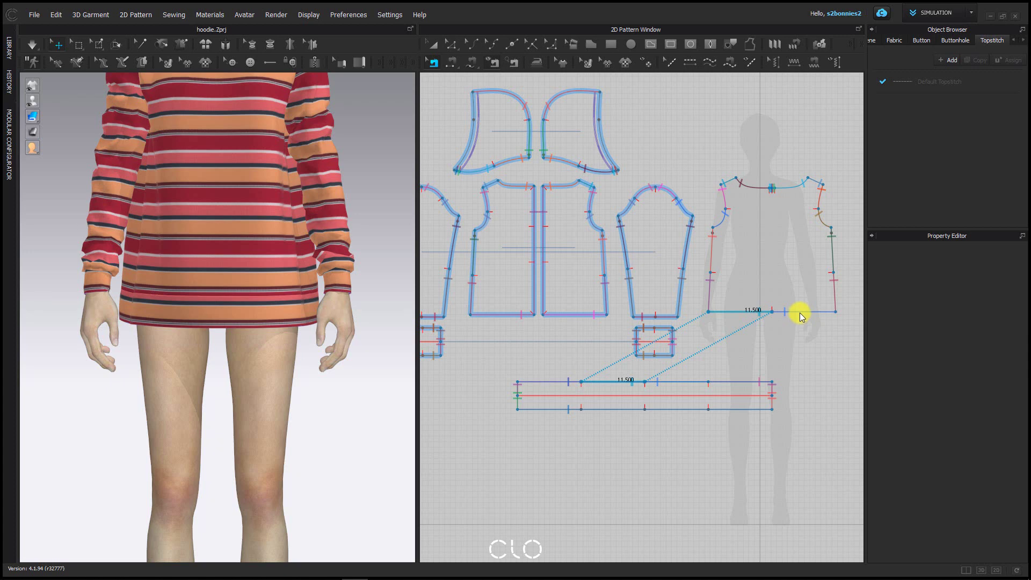
pyautogui.click(800, 313)
pyautogui.press('Delete')
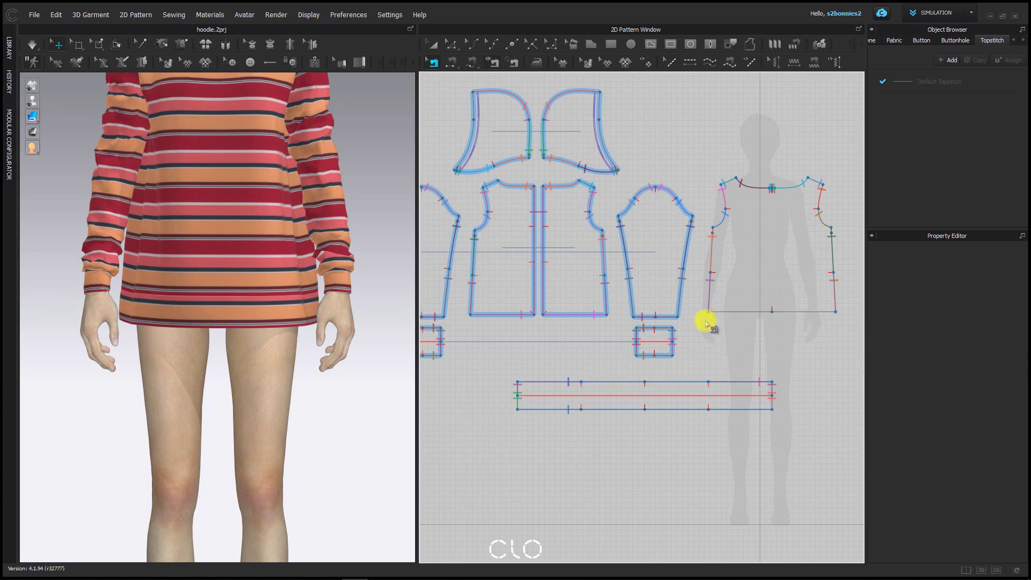
# - Delete both sewing lines joining the two front pieces' hems to the hem band
pyautogui.click(582, 314)
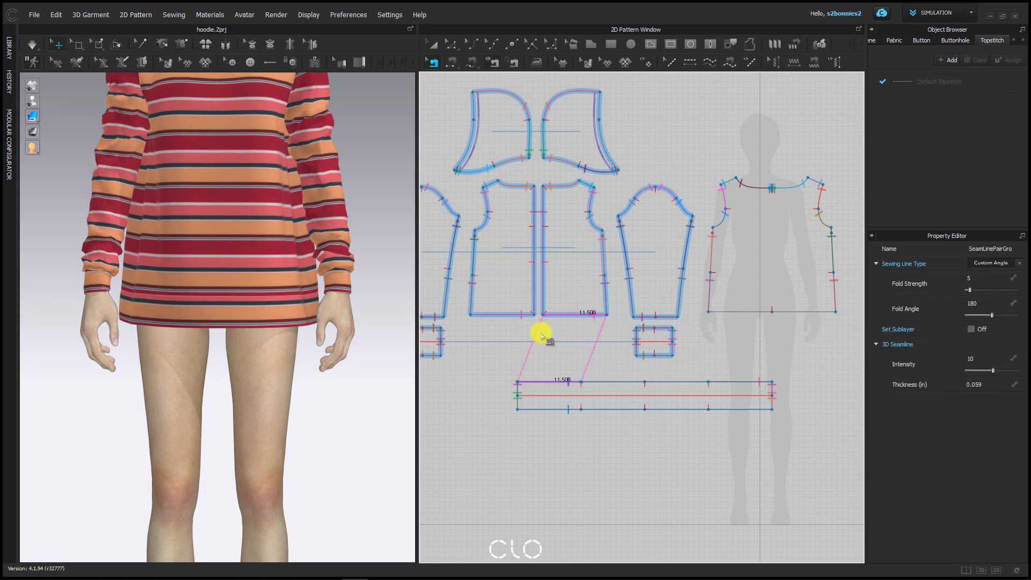
pyautogui.click(513, 318)
pyautogui.press('Delete')
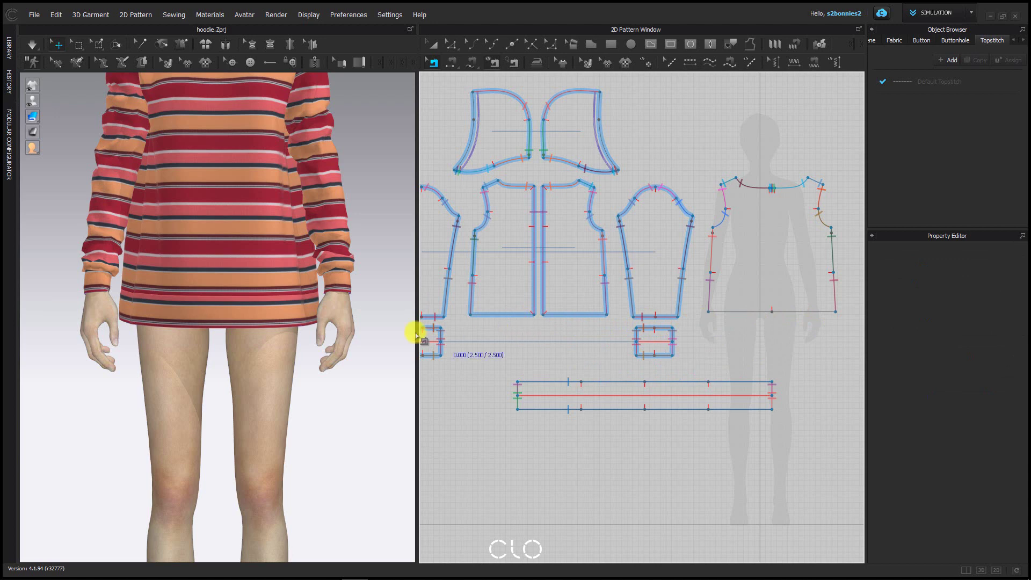
# - Show the avatar's arrangement points and place the hem band on the center back point at hem level, so it opens at the front
pyautogui.scroll(-2, 225, 335)
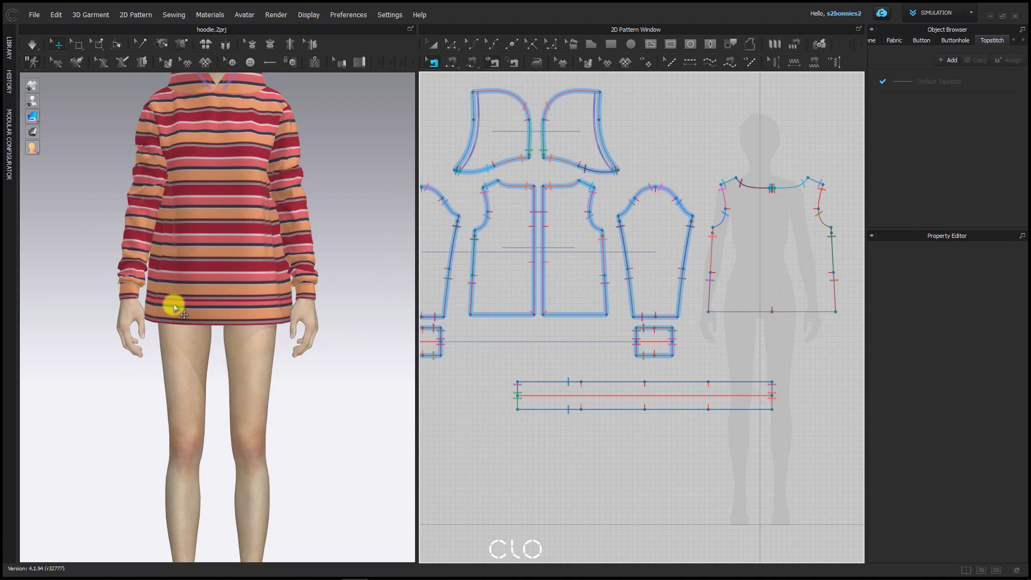
pyautogui.scroll(2, 177, 304)
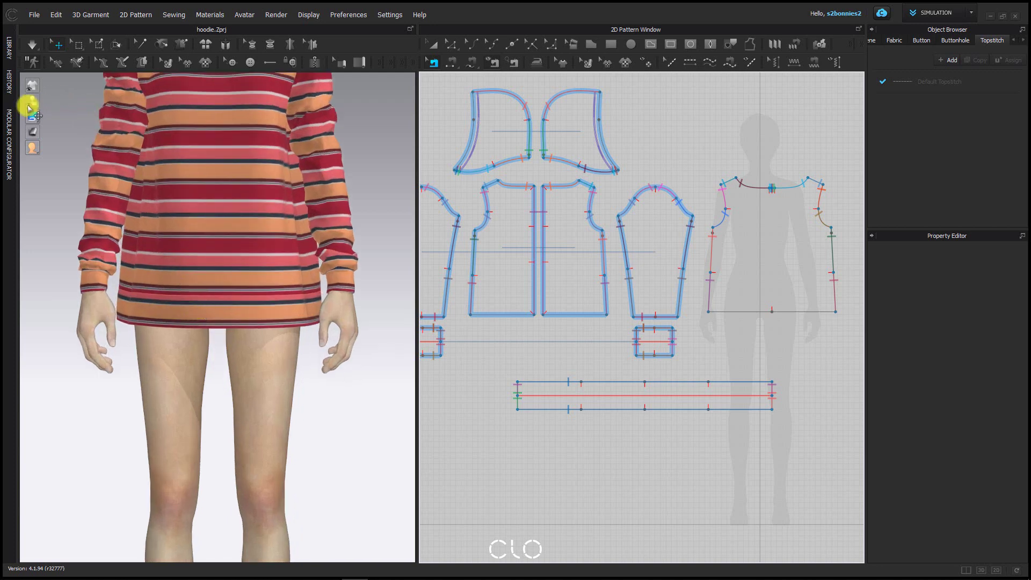
pyautogui.moveTo(30, 105)
pyautogui.click(65, 104)
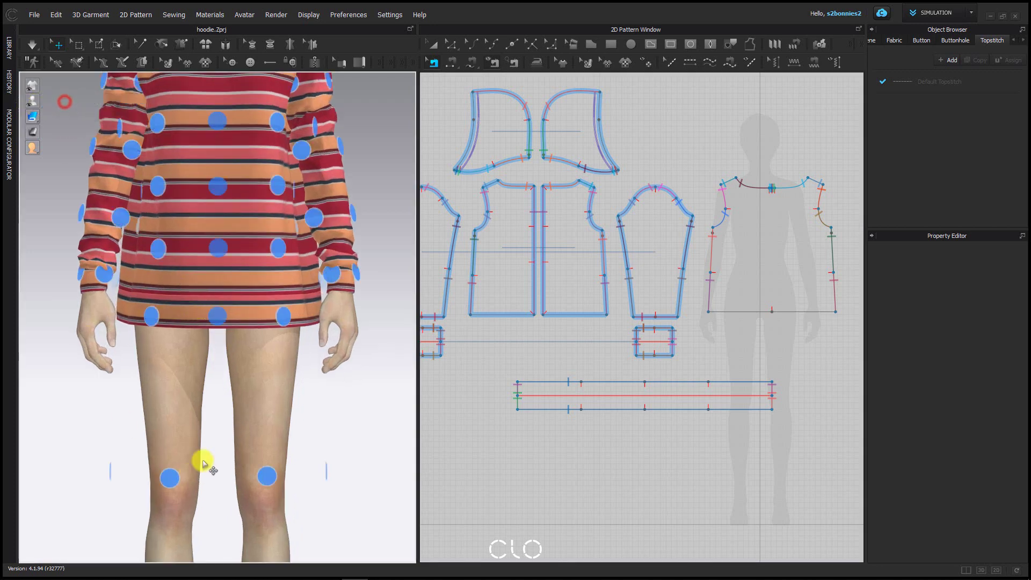
pyautogui.moveTo(79, 395); pyautogui.dragTo(173, 341, button='right')
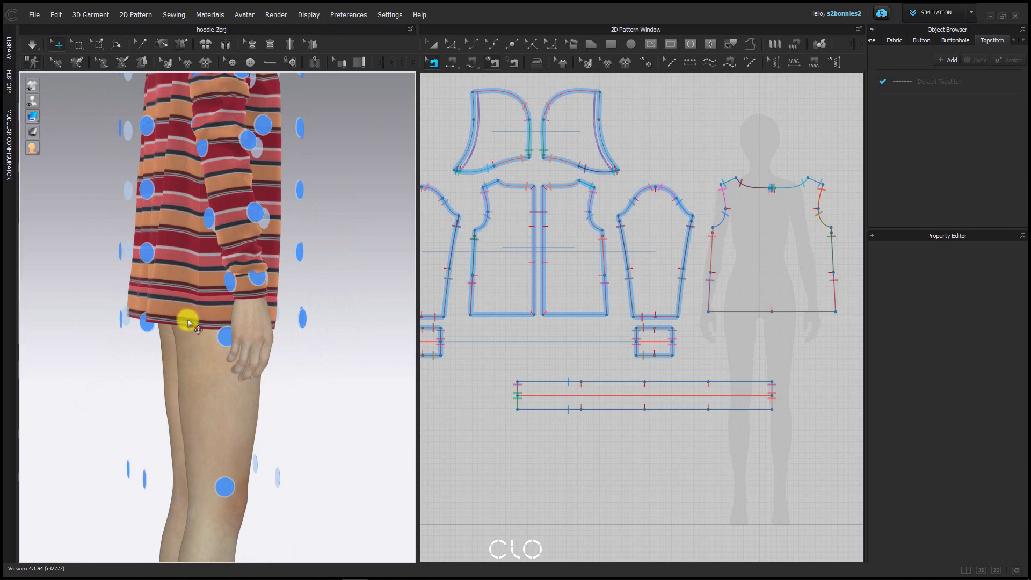
pyautogui.click(184, 322)
pyautogui.moveTo(143, 428); pyautogui.dragTo(303, 421, button='right')
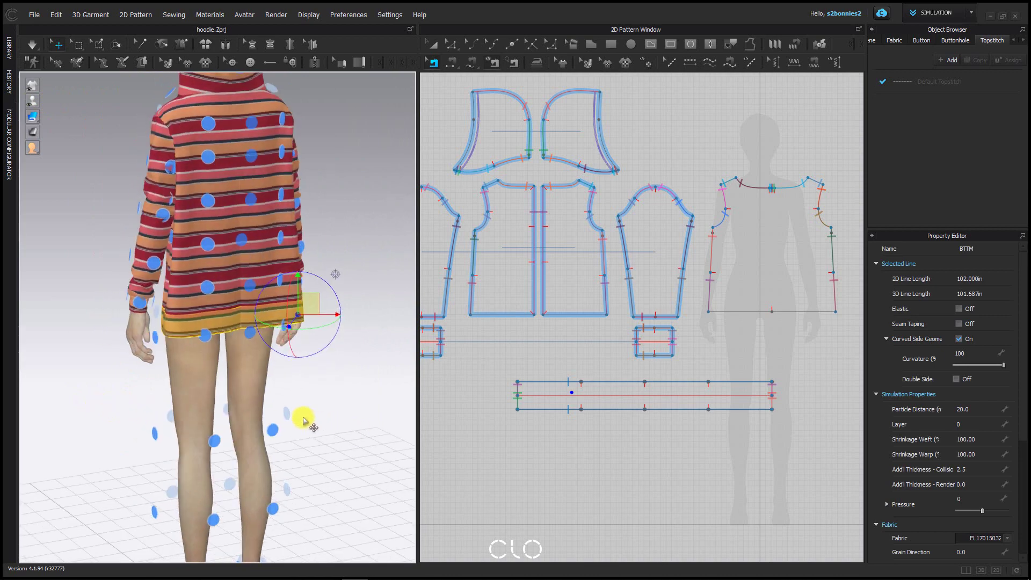
pyautogui.press('8')
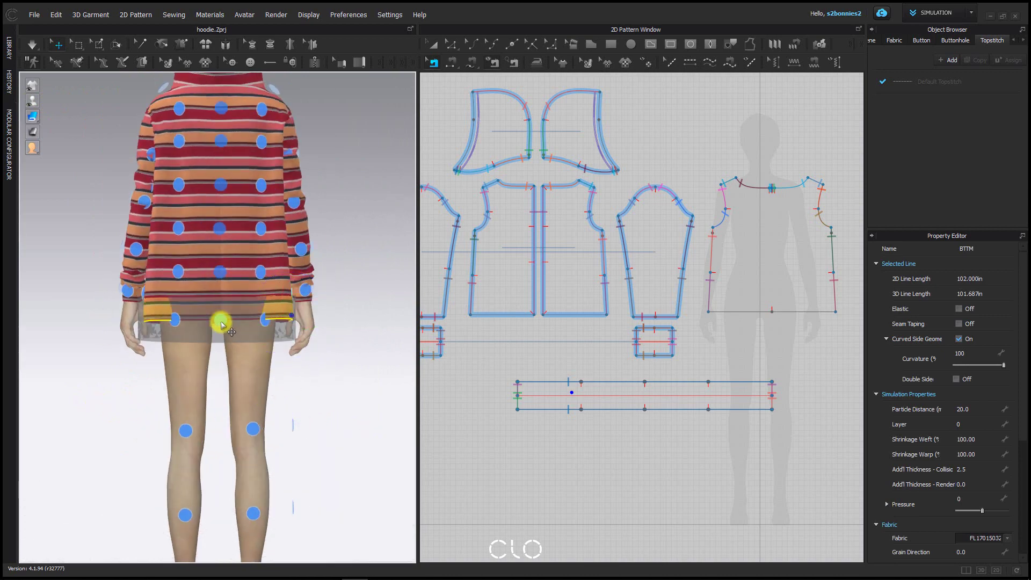
pyautogui.click(221, 322)
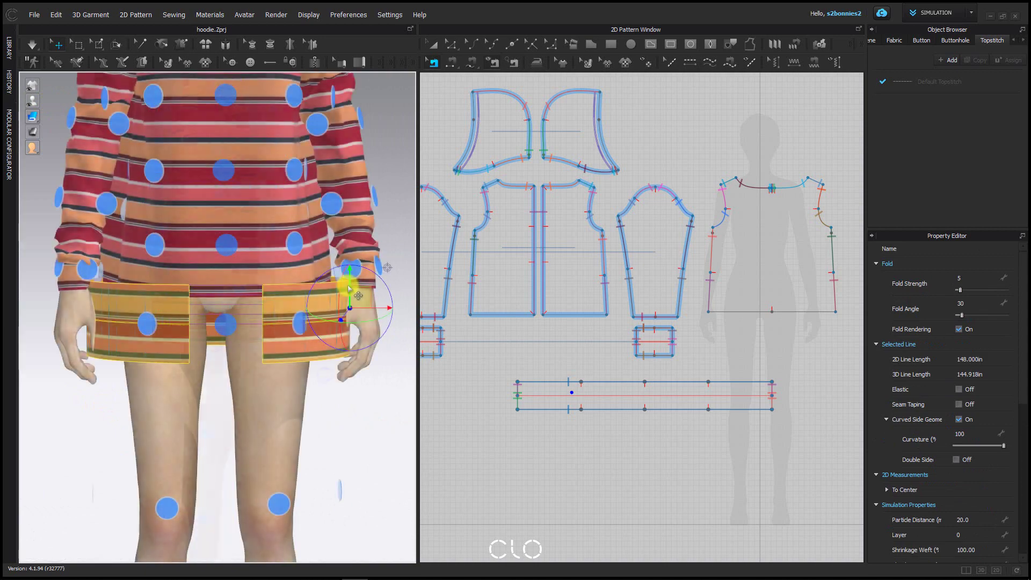
# - Lower the hem band slightly below the garment's hem and inspect its placement around the avatar
pyautogui.moveTo(347, 285); pyautogui.dragTo(346, 297)
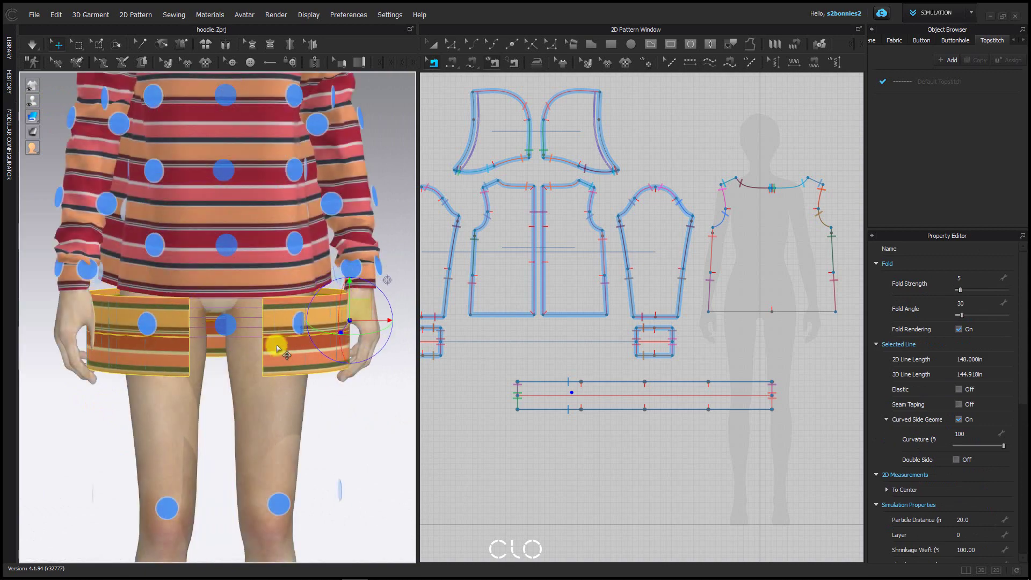
pyautogui.scroll(2, 274, 343)
pyautogui.moveTo(276, 362); pyautogui.dragTo(236, 383, button='right')
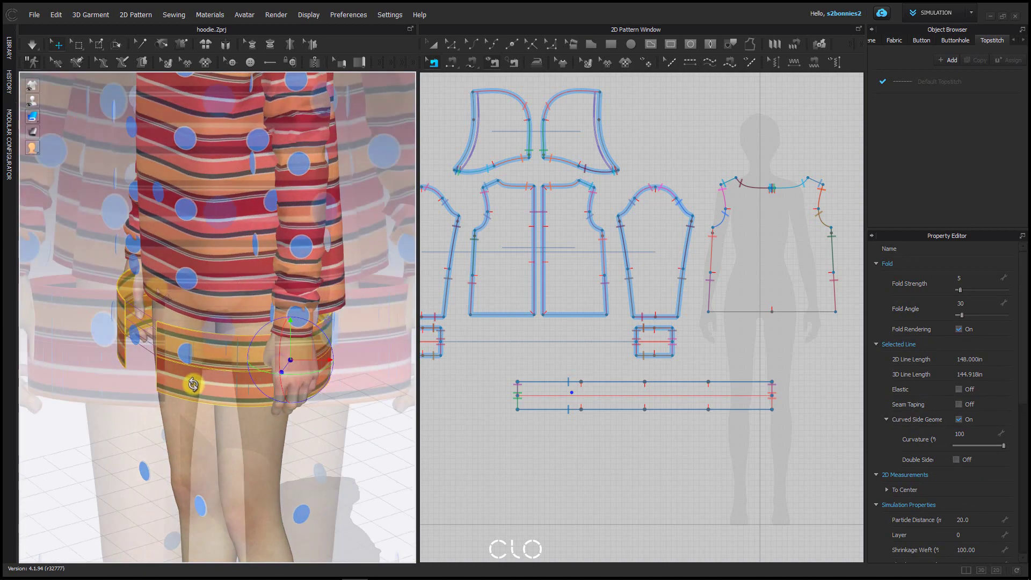
pyautogui.moveTo(154, 287); pyautogui.dragTo(207, 334, button='right')
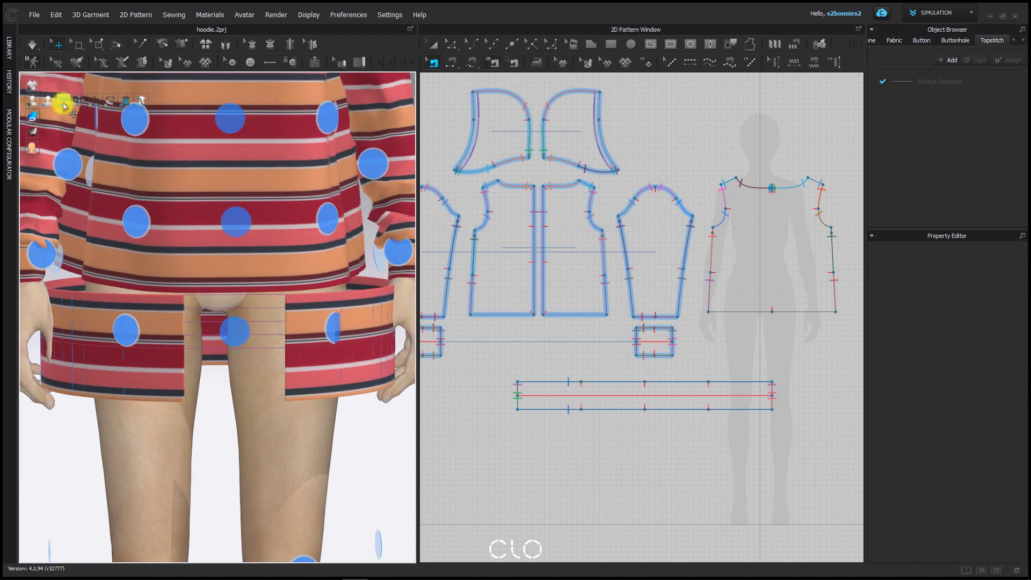
# - Hide the avatar's arrangement points and check the hem band's front opening against its 2D pattern piece
pyautogui.click(63, 105)
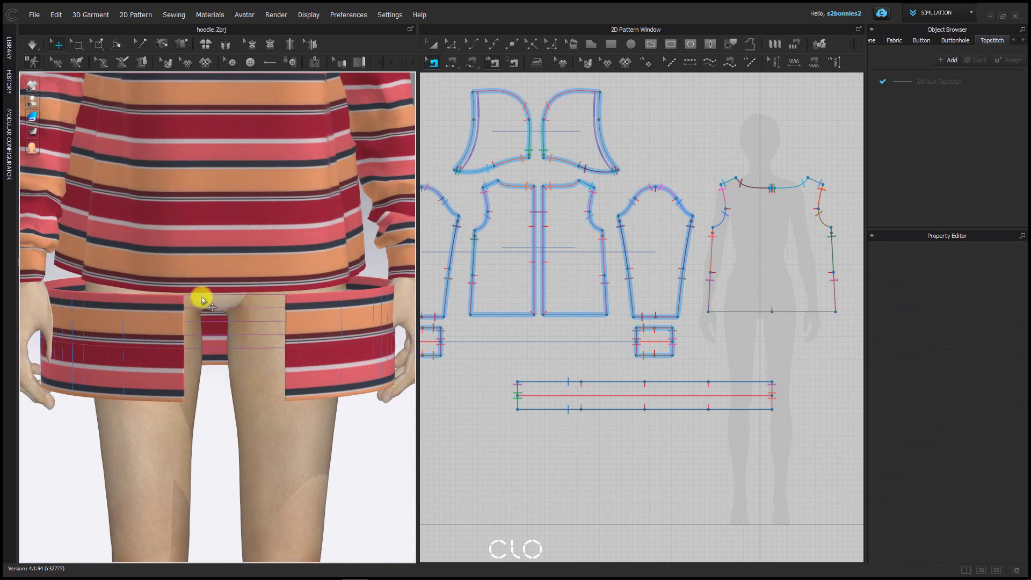
pyautogui.scroll(-2, 304, 340)
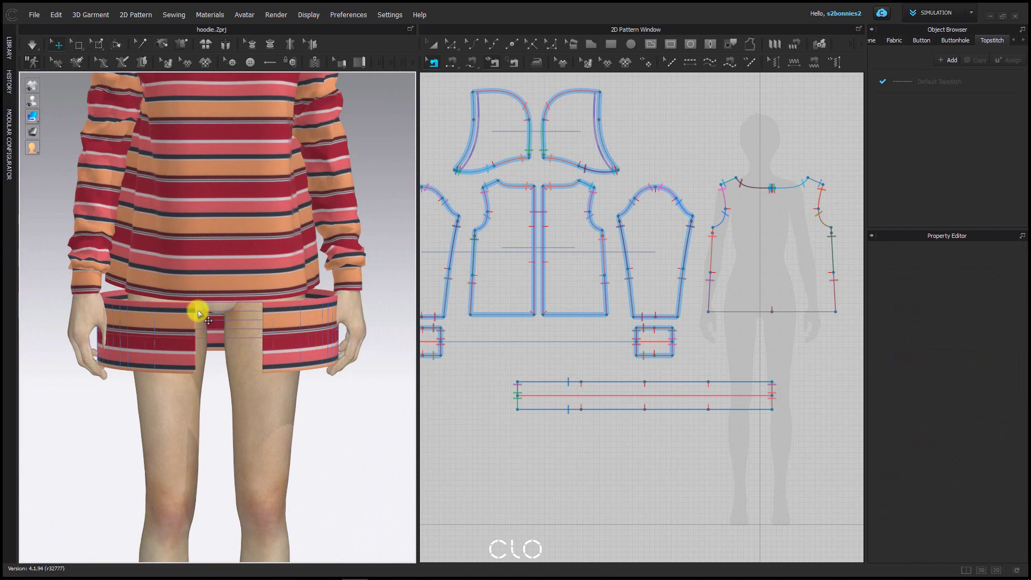
pyautogui.scroll(2, 116, 285)
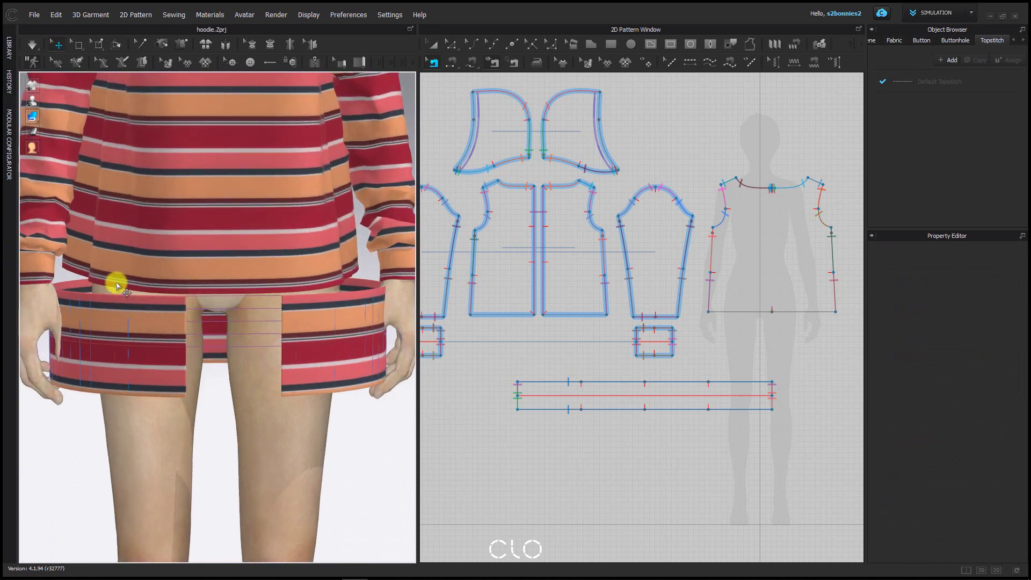
pyautogui.click(180, 305)
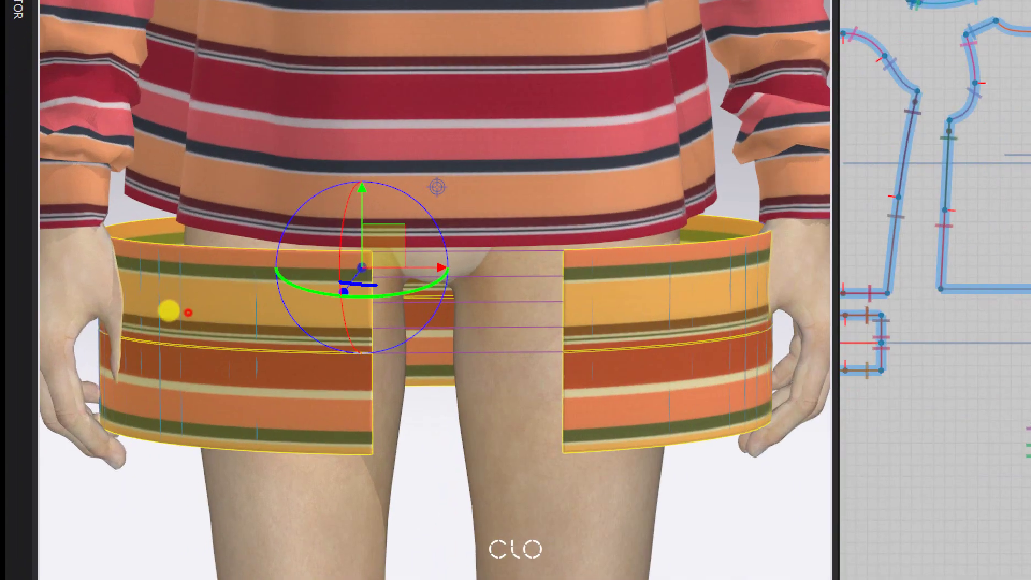
pyautogui.moveTo(340, 282)
pyautogui.mouseDown()
pyautogui.moveTo(366, 231)
pyautogui.moveTo(382, 284)
pyautogui.mouseUp()
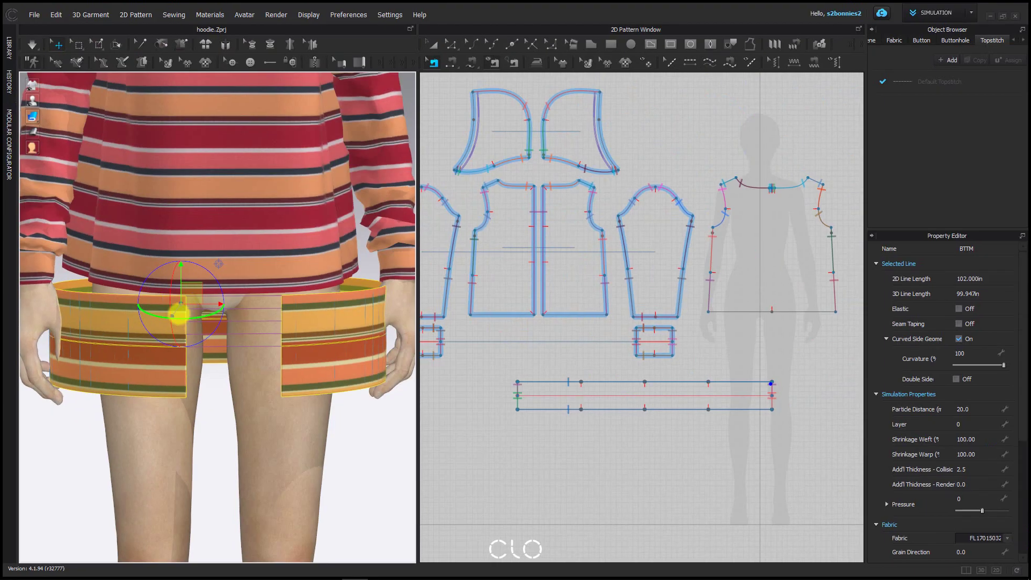
pyautogui.moveTo(675, 423); pyautogui.dragTo(625, 409, button='middle')
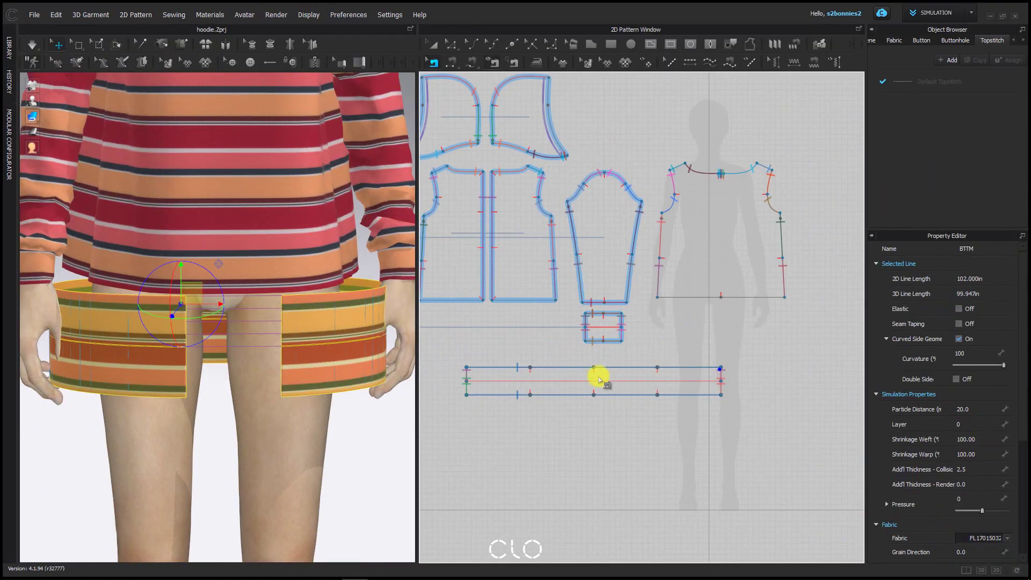
pyautogui.click(385, 432)
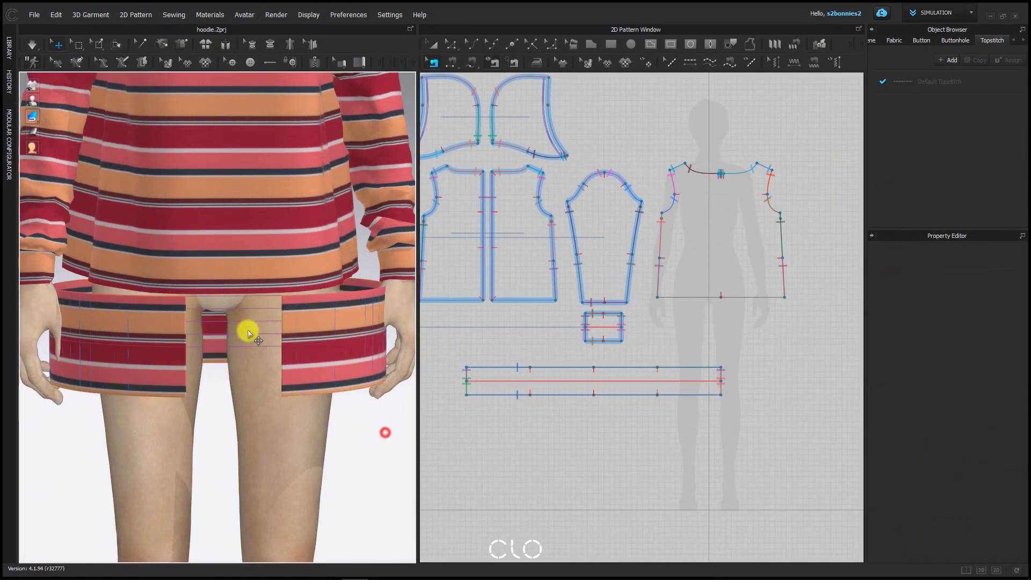
# - Segment-sew the left half of the front piece's hem to the rightmost segment of the hem band's upper edge
pyautogui.click(204, 290)
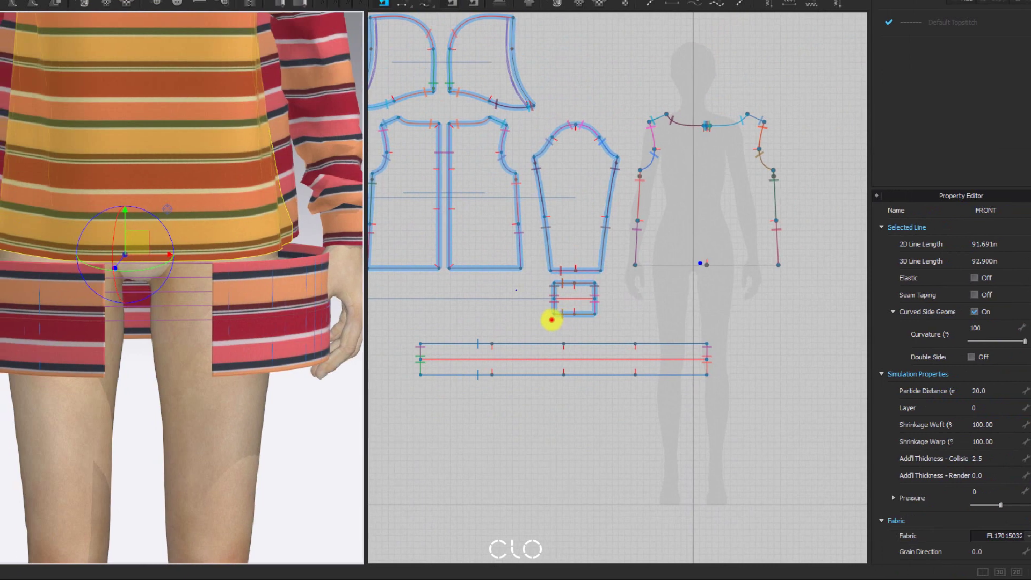
pyautogui.click(545, 319)
pyautogui.click(206, 299)
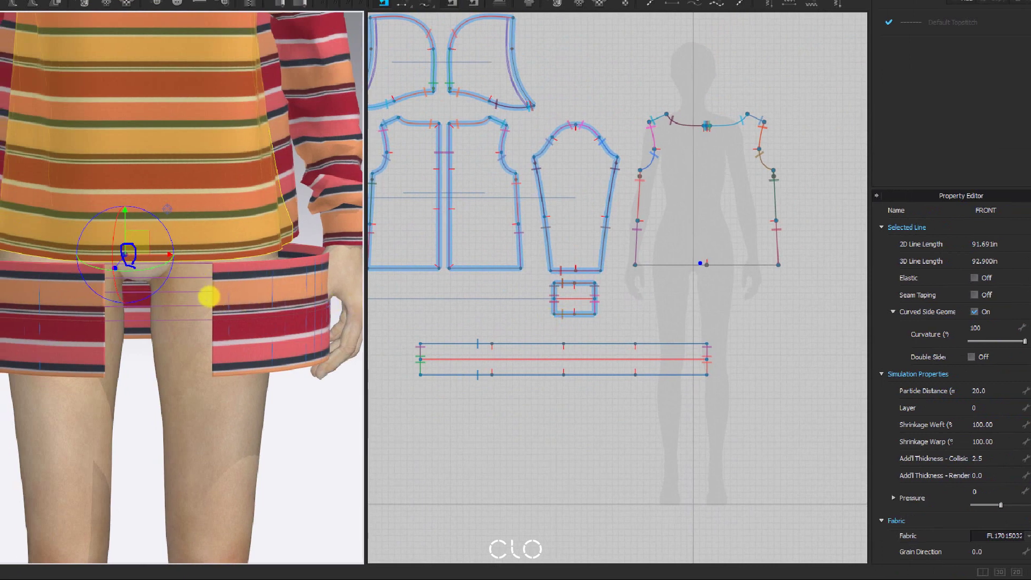
pyautogui.moveTo(707, 296); pyautogui.dragTo(720, 299)
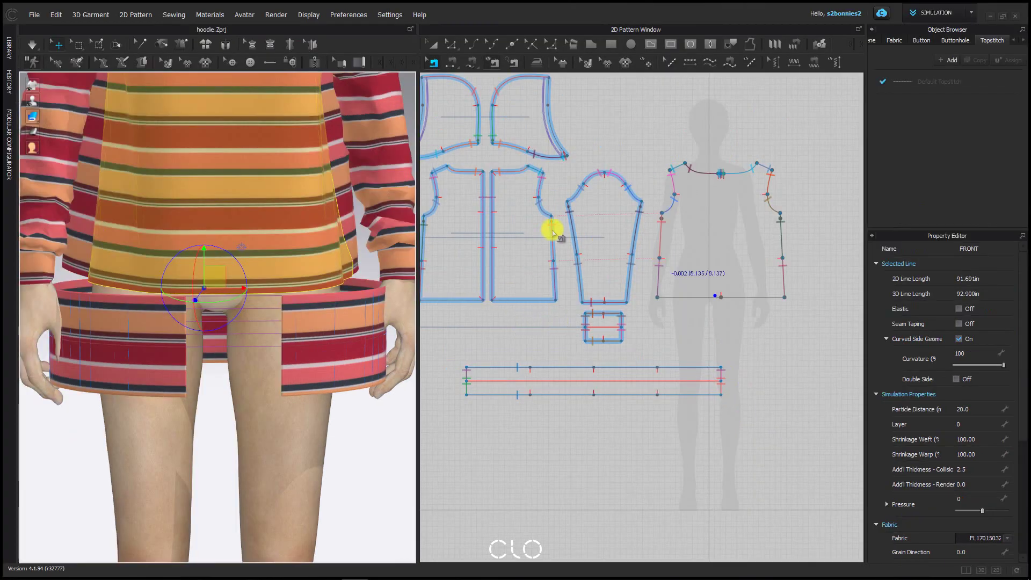
pyautogui.click(451, 62)
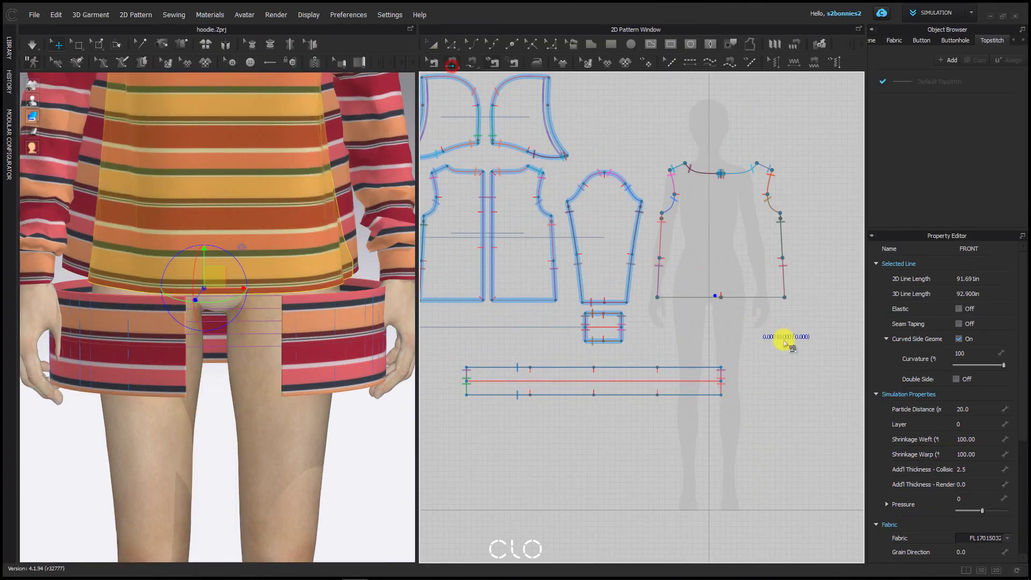
pyautogui.click(715, 298)
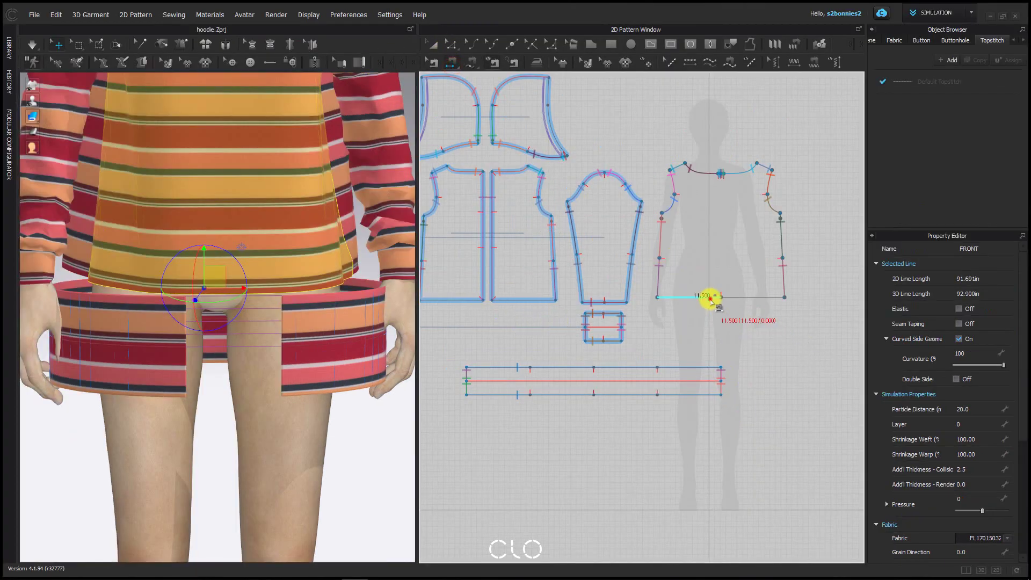
pyautogui.click(714, 367)
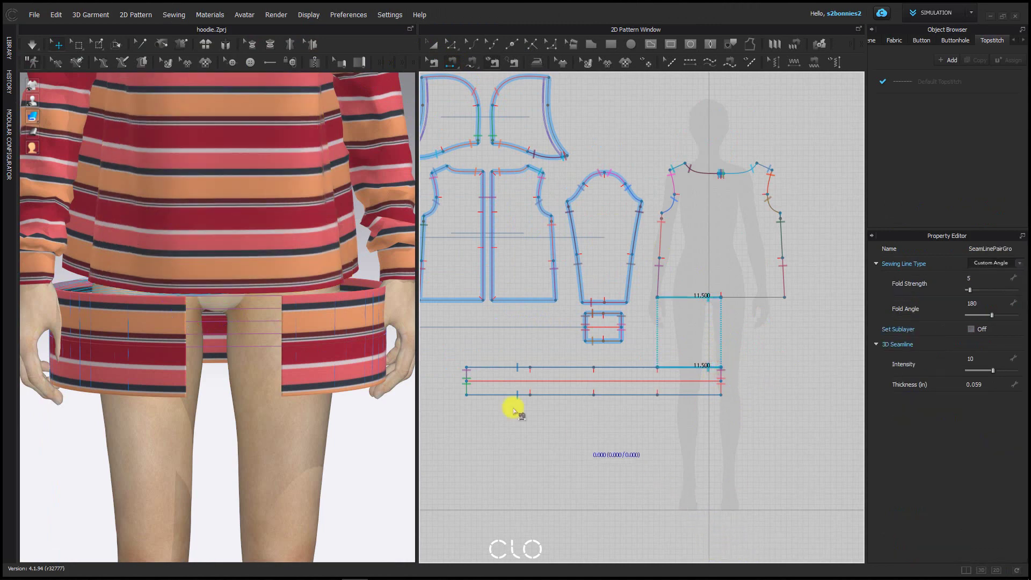
# - Sew the right back piece's hem to the third segment from the left of the hem band's upper edge
pyautogui.moveTo(21, 352); pyautogui.dragTo(227, 340, button='right')
pyautogui.scroll(3, 232, 328)
pyautogui.click(210, 307)
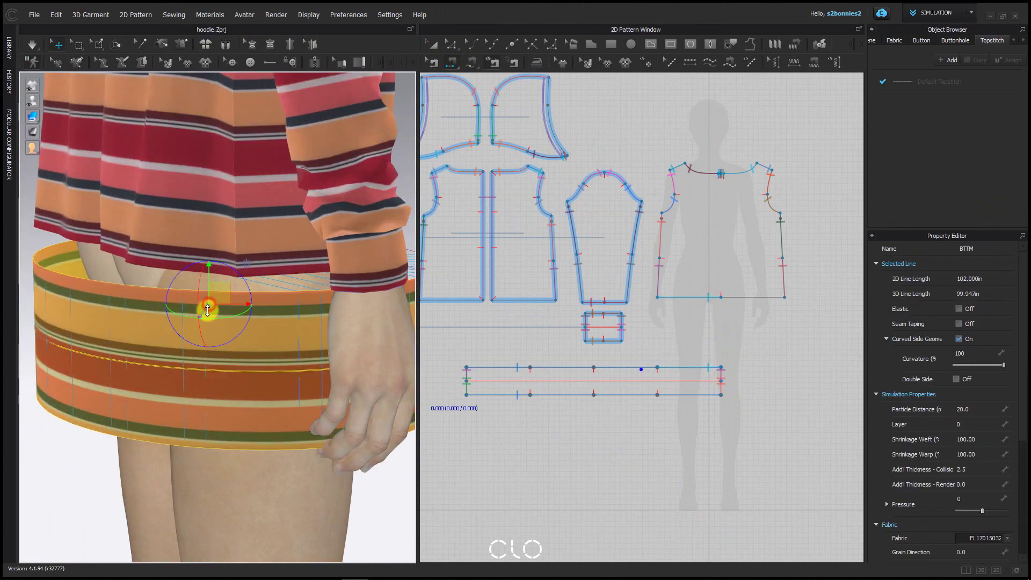
pyautogui.click(185, 259)
pyautogui.click(528, 301)
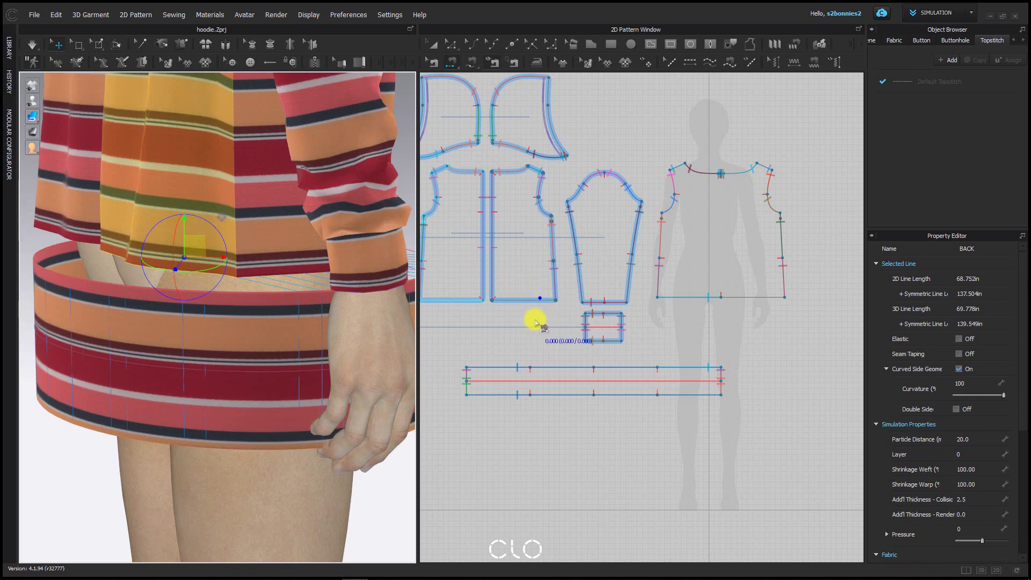
pyautogui.click(542, 304)
pyautogui.click(636, 368)
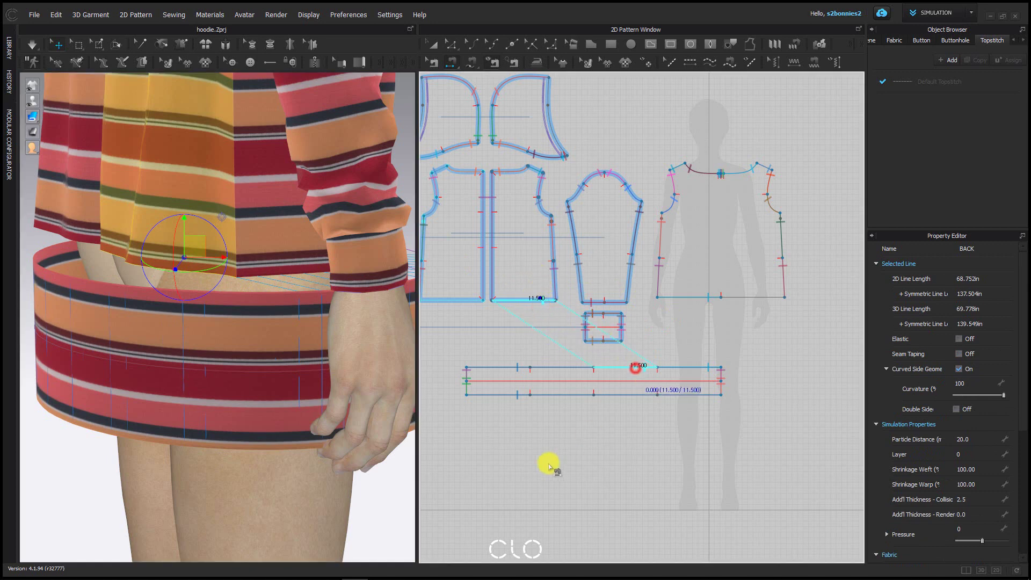
# - Sew the left back piece's hem to the second segment from the left of the hem band's upper edge
pyautogui.moveTo(86, 376); pyautogui.dragTo(239, 373, button='right')
pyautogui.moveTo(163, 363); pyautogui.dragTo(313, 340, button='right')
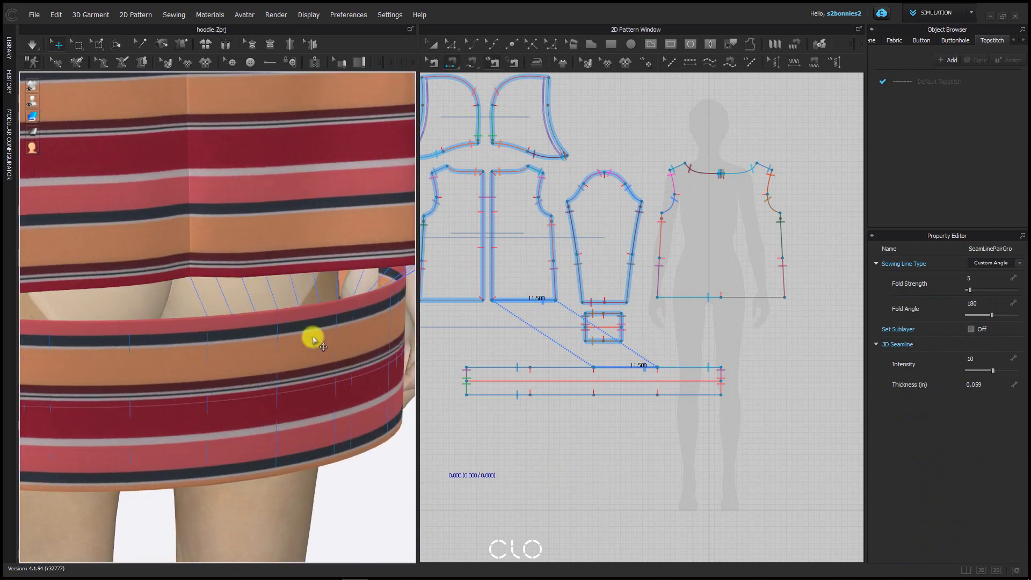
pyautogui.click(153, 274)
pyautogui.moveTo(163, 388); pyautogui.dragTo(187, 330, button='right')
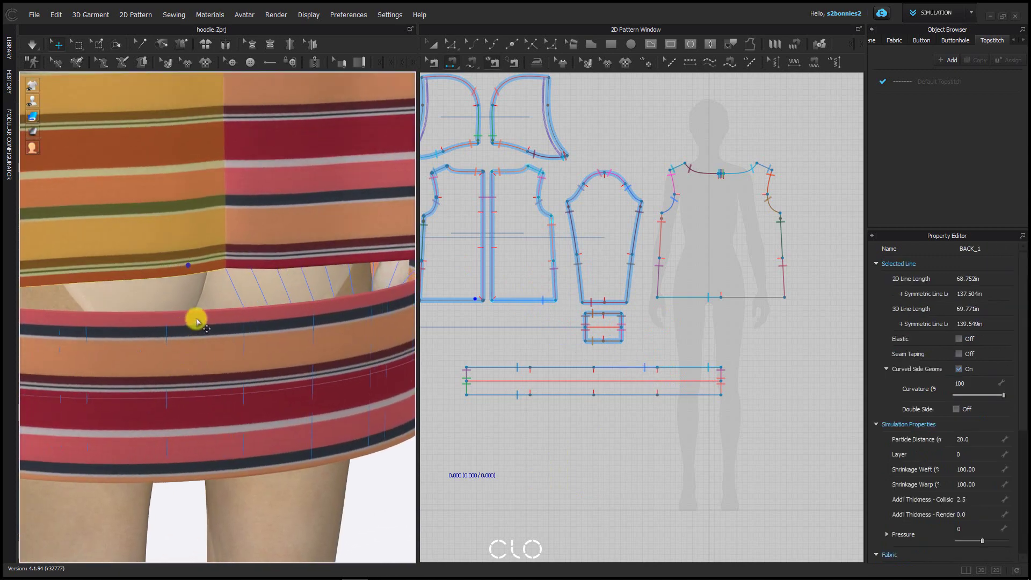
pyautogui.click(196, 321)
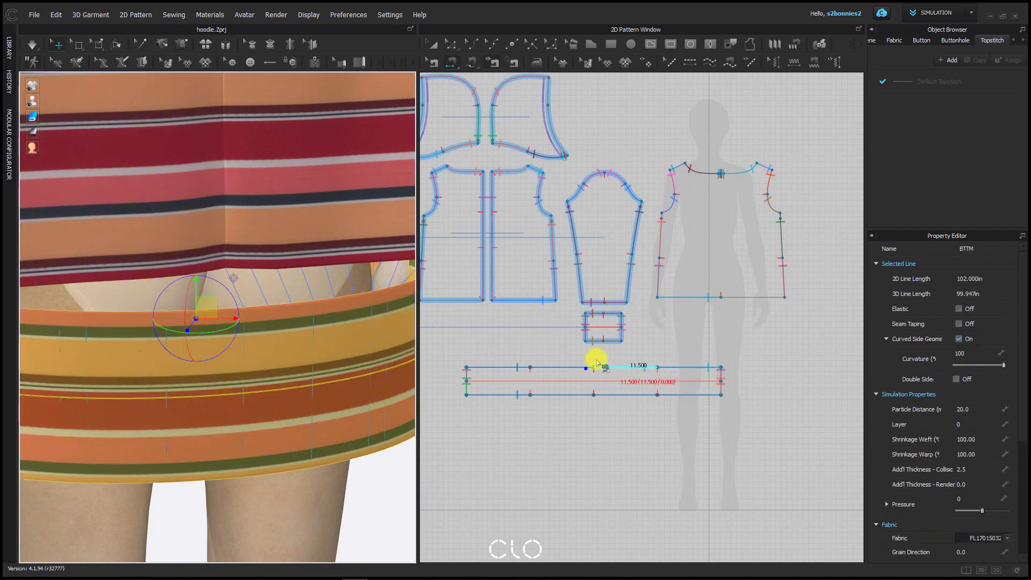
pyautogui.click(572, 366)
pyautogui.click(486, 302)
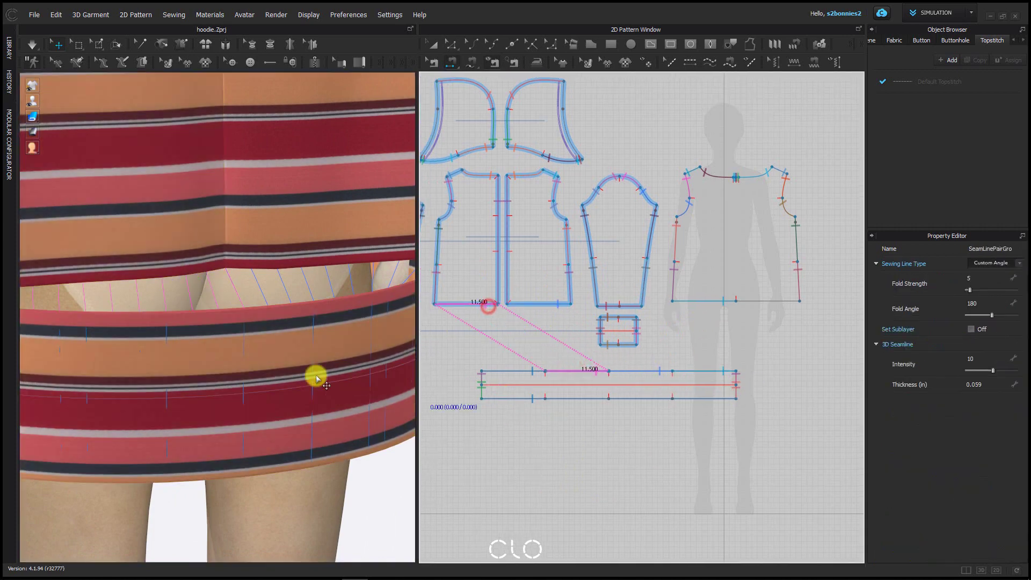
# - Sew the right half of the front piece's hem to the leftmost segment of the hem band's upper edge
pyautogui.moveTo(315, 372); pyautogui.dragTo(172, 287, button='right')
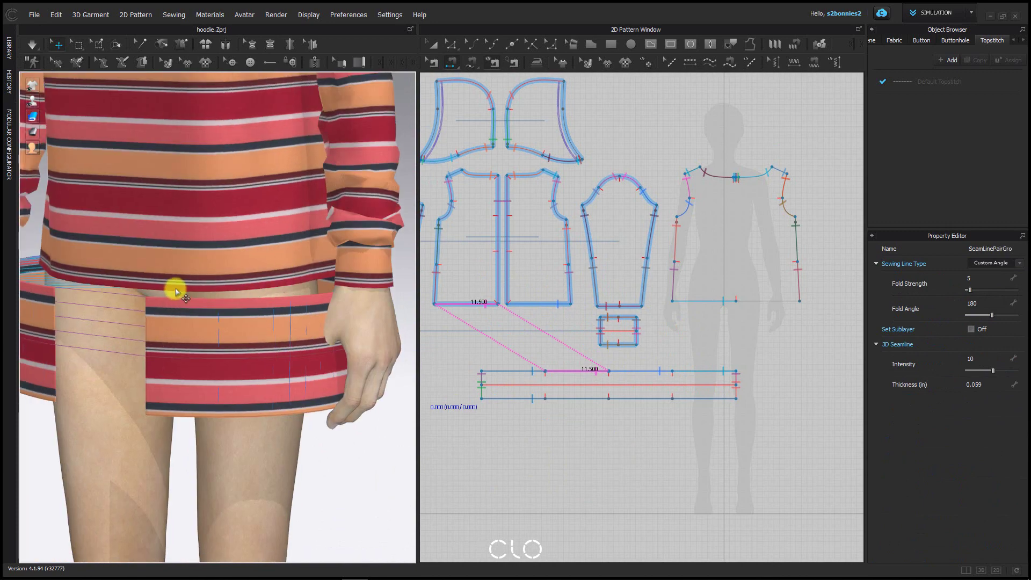
pyautogui.click(178, 289)
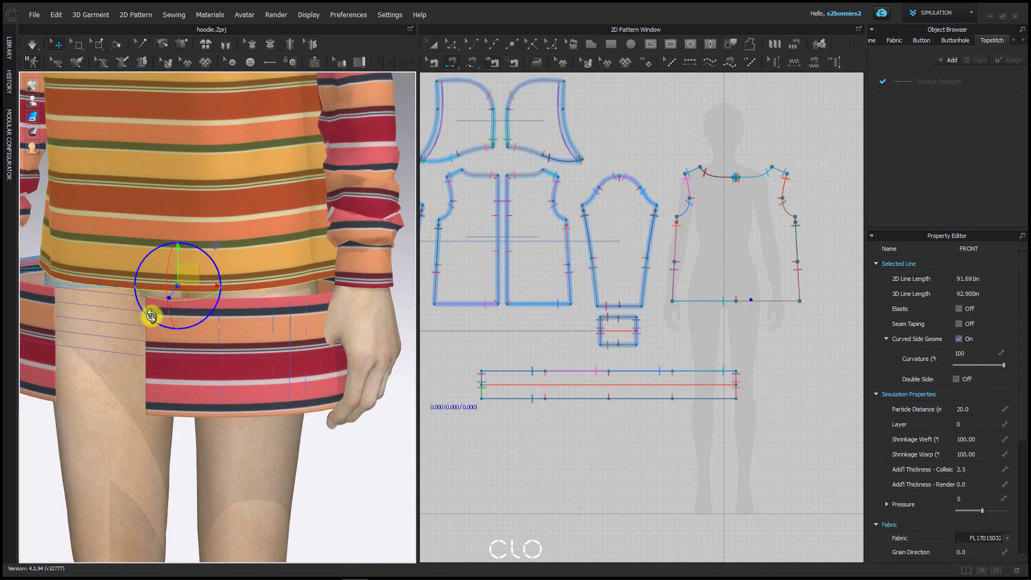
pyautogui.click(152, 304)
pyautogui.click(499, 367)
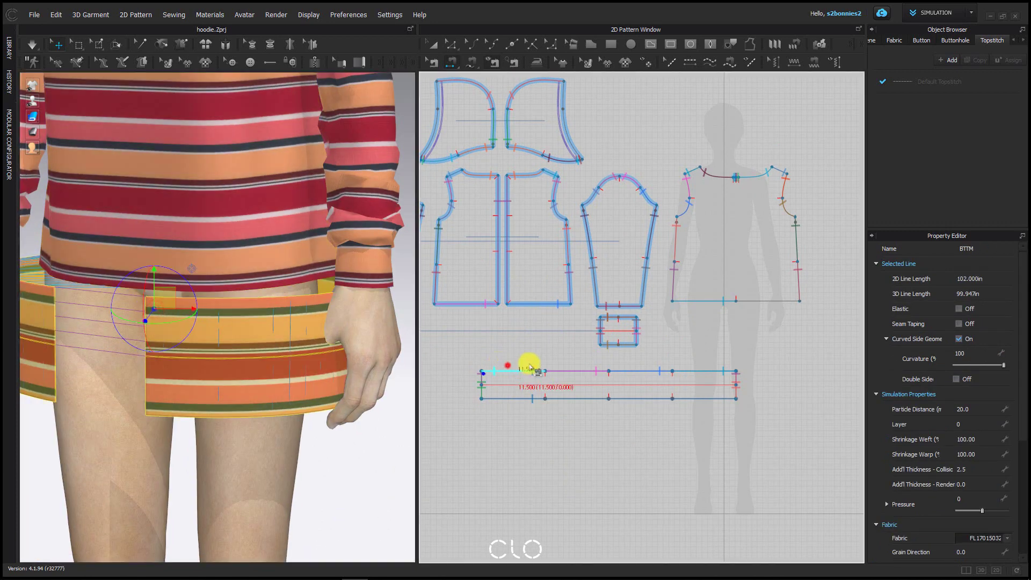
pyautogui.click(753, 300)
# - Inspect the hem band's seams around the avatar, and select the band to show its arrangement settings
pyautogui.moveTo(276, 391); pyautogui.dragTo(333, 368, button='right')
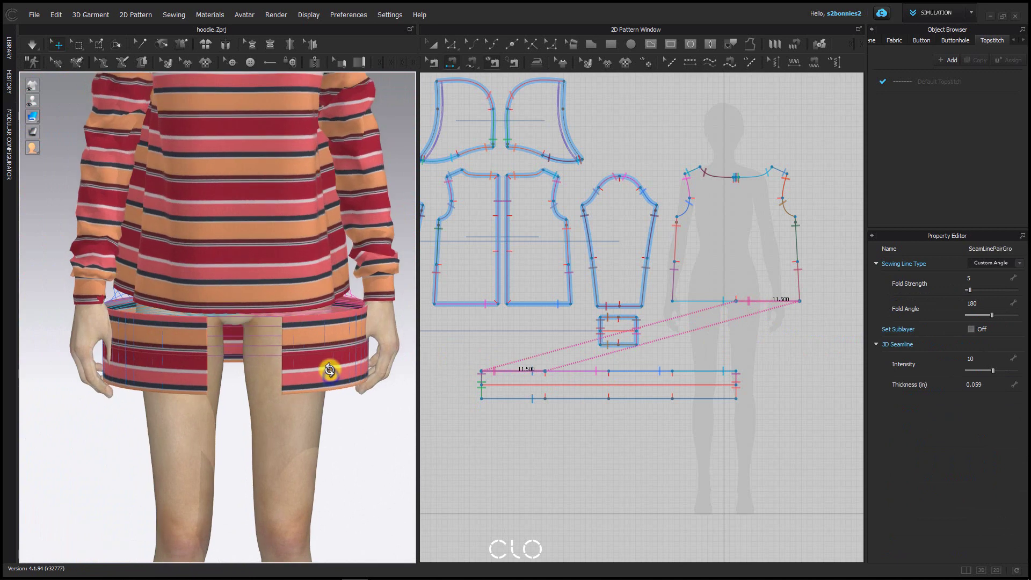
pyautogui.moveTo(334, 368); pyautogui.dragTo(285, 310, button='middle')
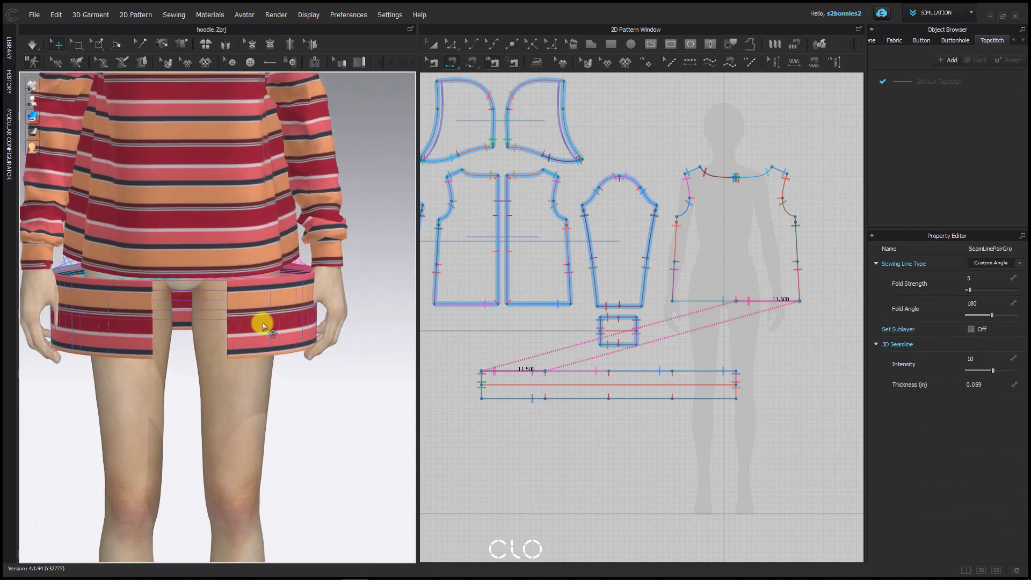
pyautogui.moveTo(262, 326); pyautogui.dragTo(327, 271, button='right')
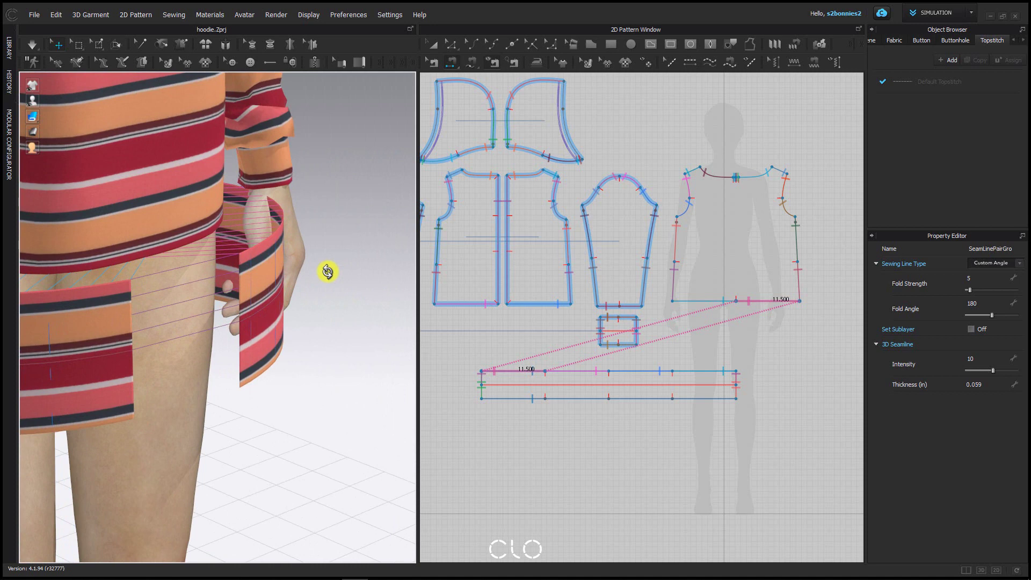
pyautogui.moveTo(327, 272); pyautogui.dragTo(294, 293, button='right')
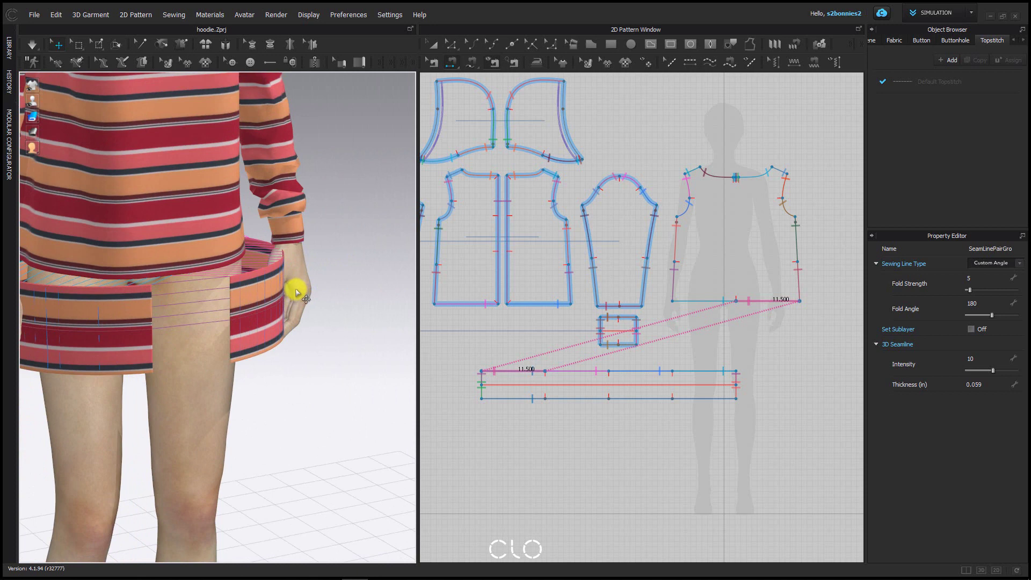
pyautogui.moveTo(296, 293); pyautogui.dragTo(278, 333, button='right')
pyautogui.click(295, 291)
pyautogui.moveTo(309, 575)
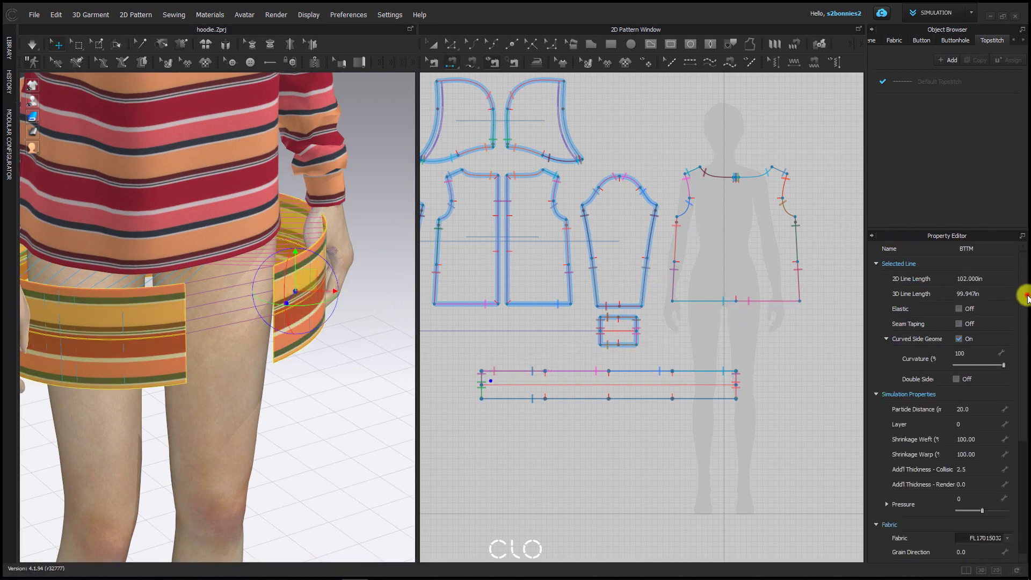
pyautogui.moveTo(1026, 326); pyautogui.dragTo(1026, 449)
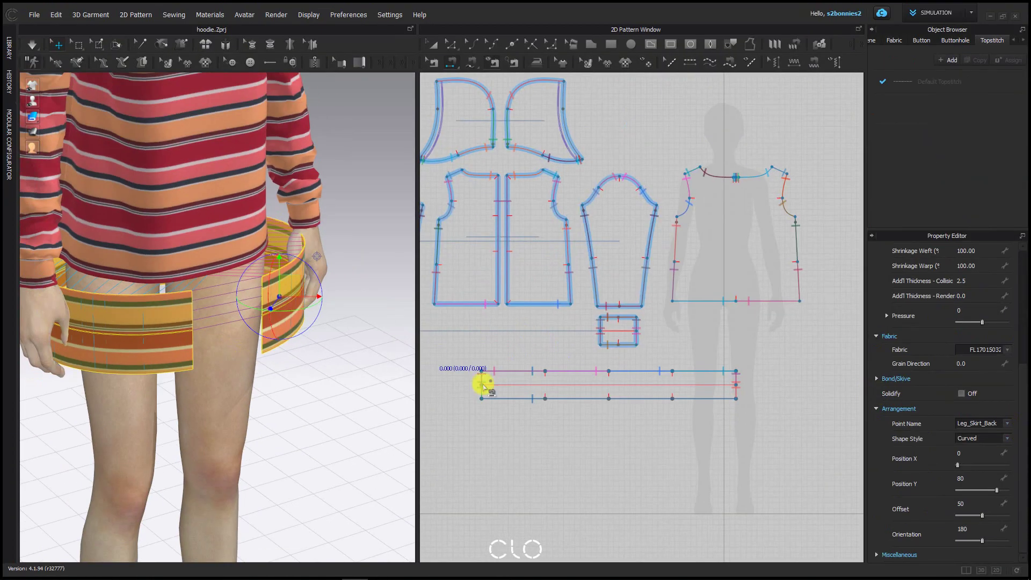
# - Try arrangement offsets of 55 and 36 for the hem band, and set the offset to 40
pyautogui.moveTo(984, 520)
pyautogui.mouseDown()
pyautogui.moveTo(1005, 519)
pyautogui.moveTo(973, 515)
pyautogui.moveTo(986, 516)
pyautogui.mouseUp()
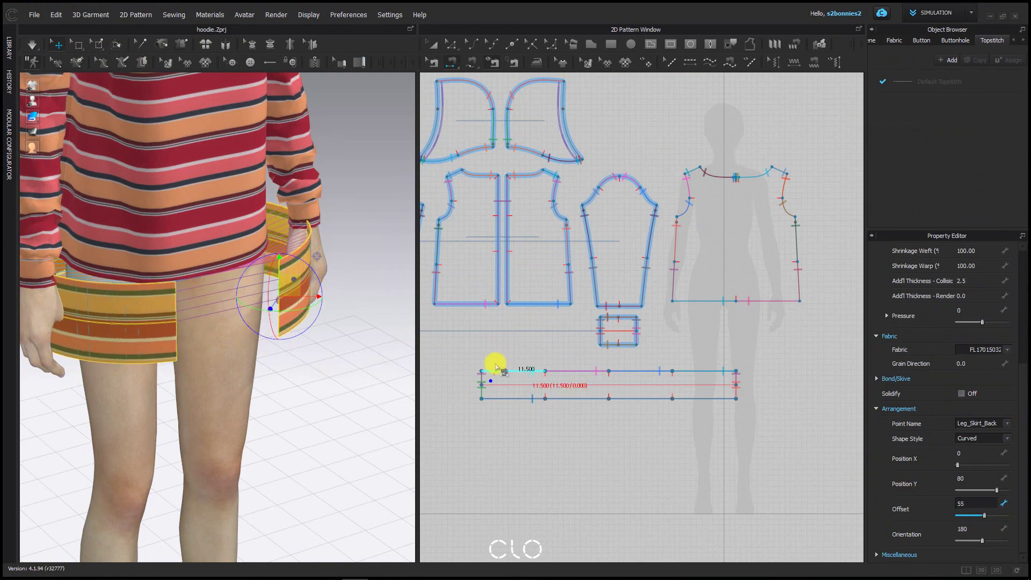
pyautogui.scroll(5, 322, 279)
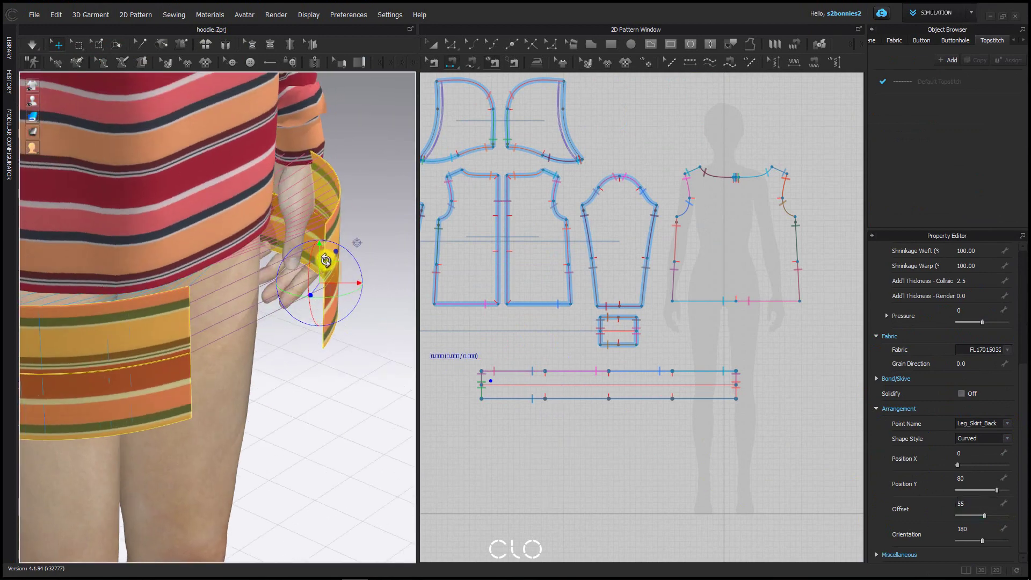
pyautogui.moveTo(326, 261); pyautogui.dragTo(317, 260, button='right')
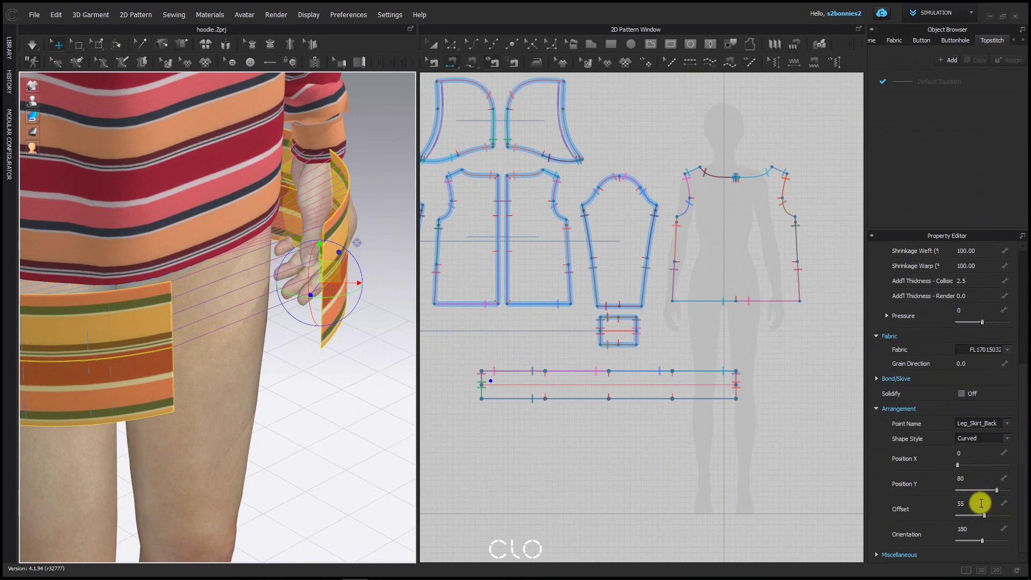
pyautogui.moveTo(984, 517); pyautogui.dragTo(975, 518)
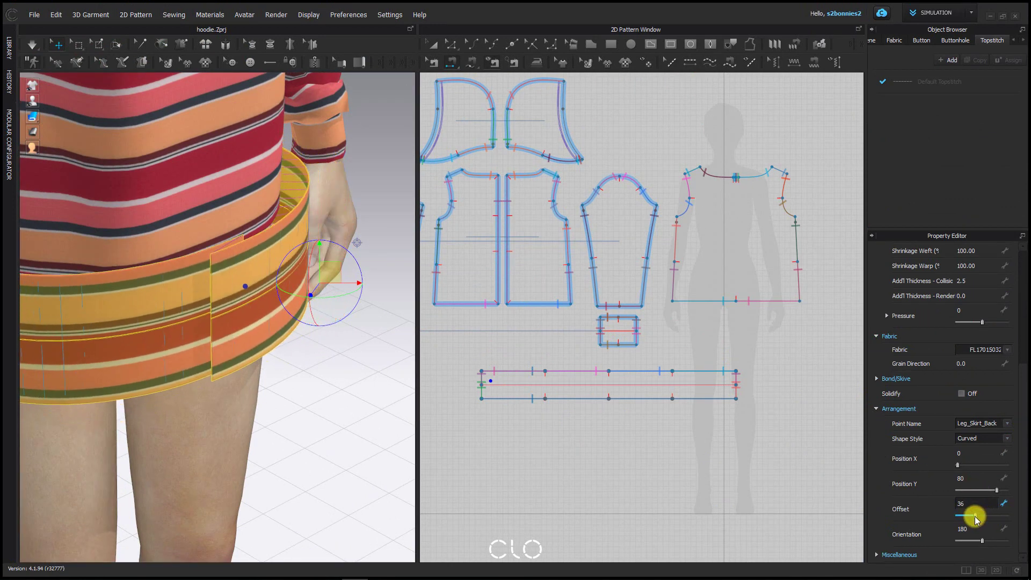
pyautogui.moveTo(294, 300); pyautogui.dragTo(267, 269, button='right')
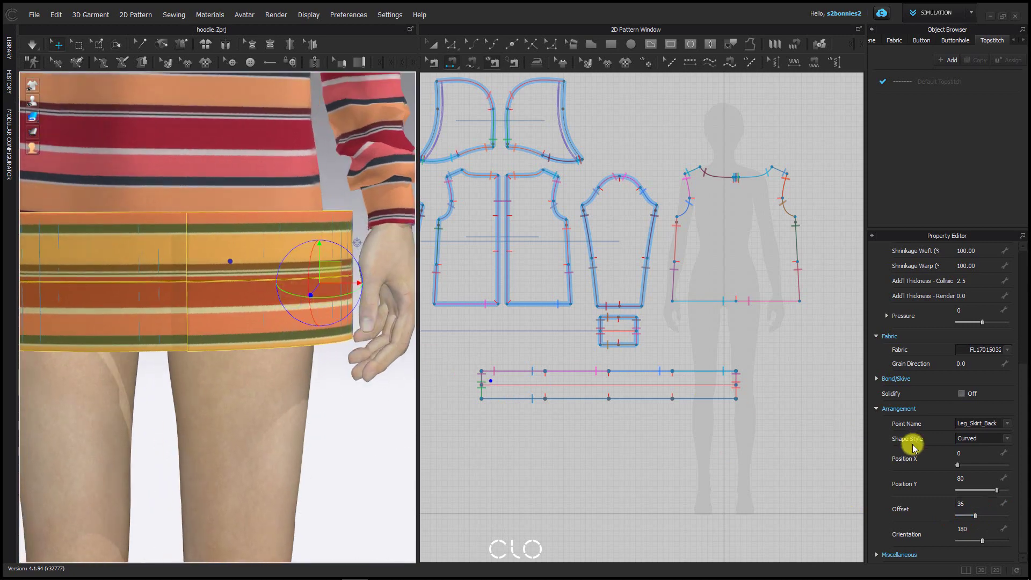
pyautogui.moveTo(977, 519); pyautogui.dragTo(977, 519)
pyautogui.moveTo(977, 519); pyautogui.dragTo(978, 519)
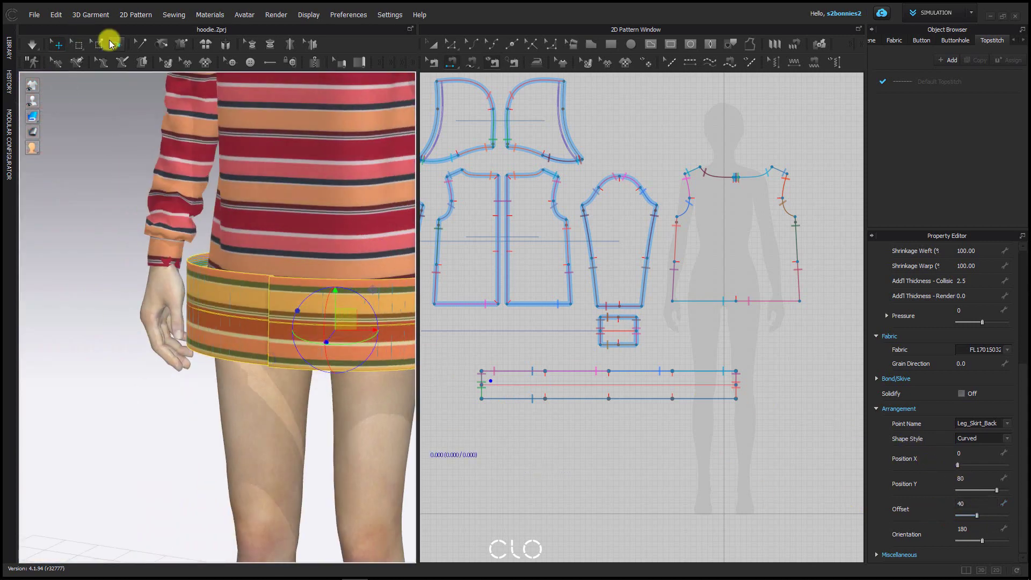
# - Fold the hem band in half along its lengthwise middle internal line with Fold Arrangement
pyautogui.click(115, 44)
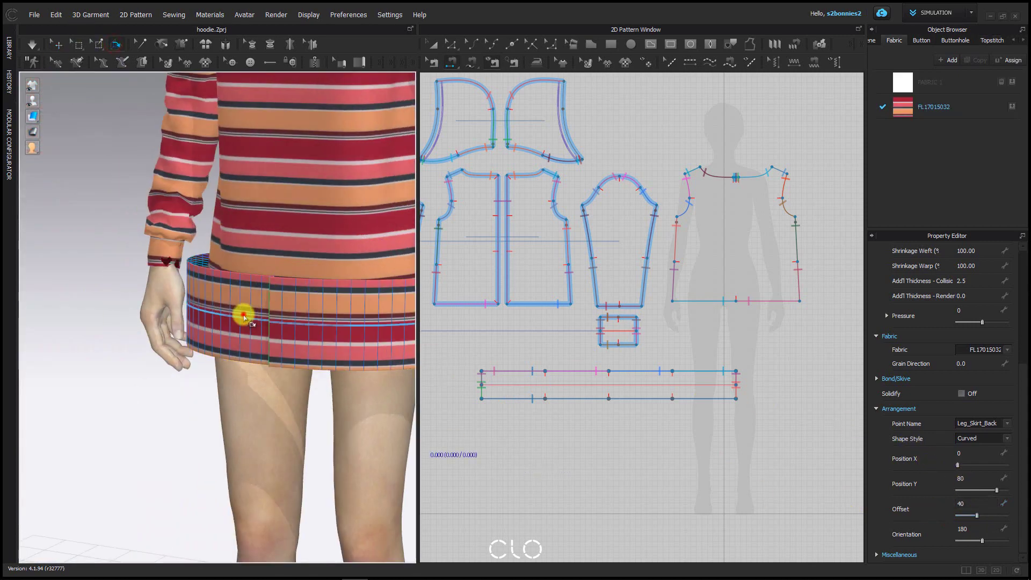
pyautogui.click(244, 313)
pyautogui.moveTo(206, 328); pyautogui.dragTo(270, 350, button='right')
pyautogui.moveTo(270, 350); pyautogui.dragTo(274, 276)
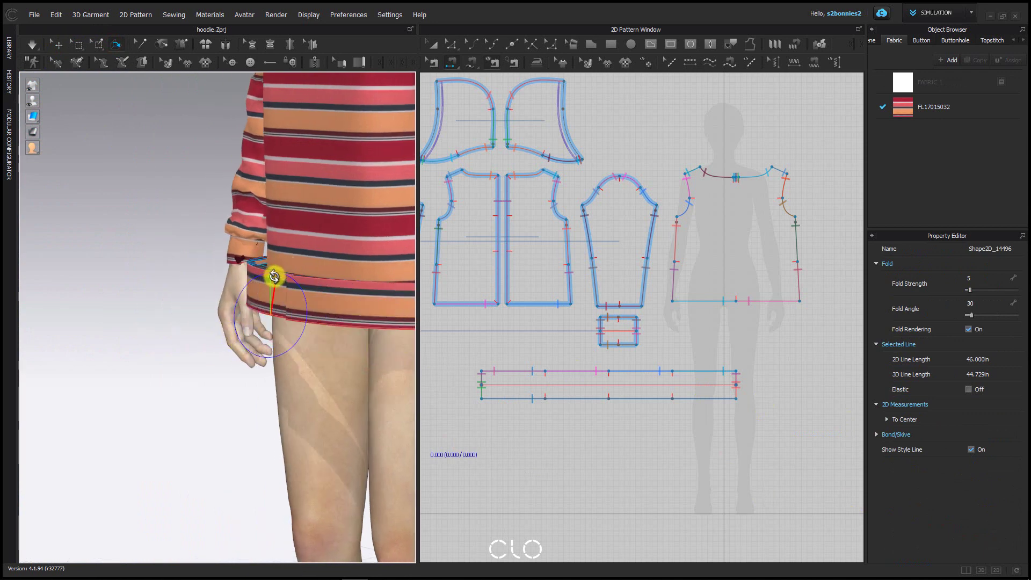
# - Simulate the garment to drape it with the folded hem band around the hips
pyautogui.moveTo(232, 396); pyautogui.dragTo(306, 394, button='right')
pyautogui.press('space')
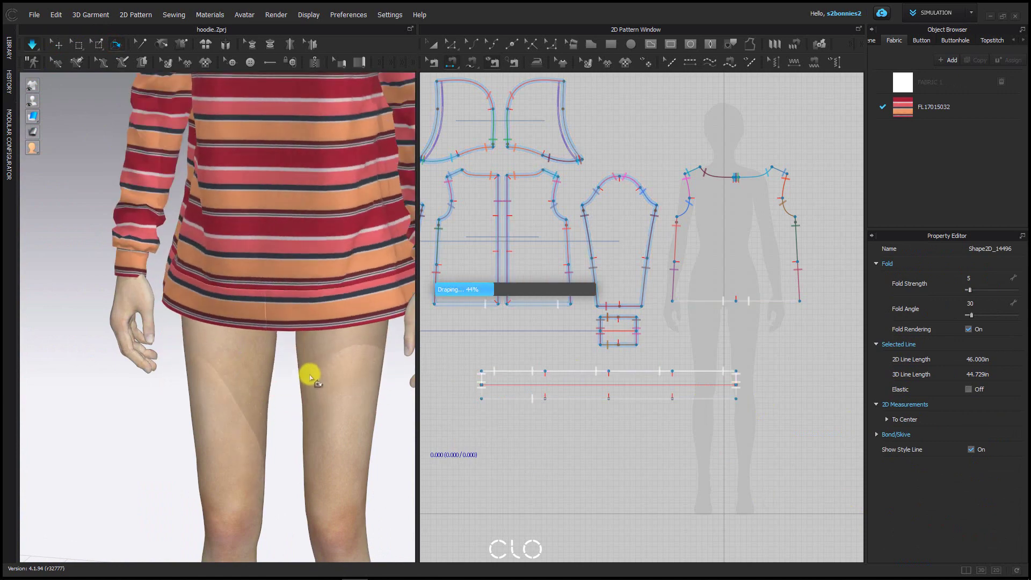
pyautogui.moveTo(334, 364)
pyautogui.mouseDown(button='right')
pyautogui.moveTo(299, 349)
pyautogui.moveTo(120, 363)
pyautogui.moveTo(334, 356)
pyautogui.mouseUp(button='right')
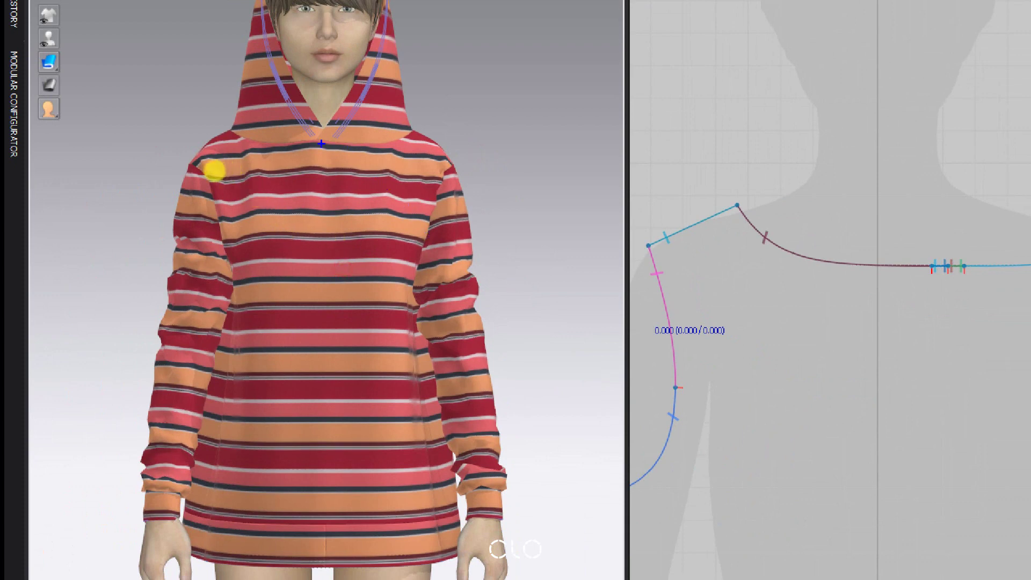
# - Examine the front piece's centre line and the overlap of the hood pieces at the centre front neckline
pyautogui.moveTo(321, 144)
pyautogui.mouseDown()
pyautogui.moveTo(324, 513)
pyautogui.moveTo(351, 513)
pyautogui.mouseUp()
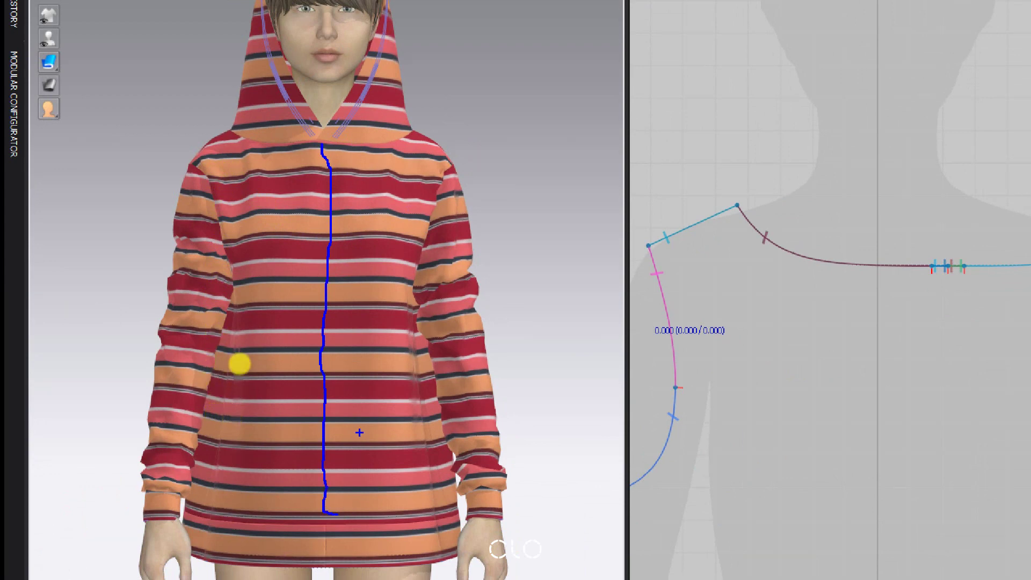
pyautogui.press('Escape')
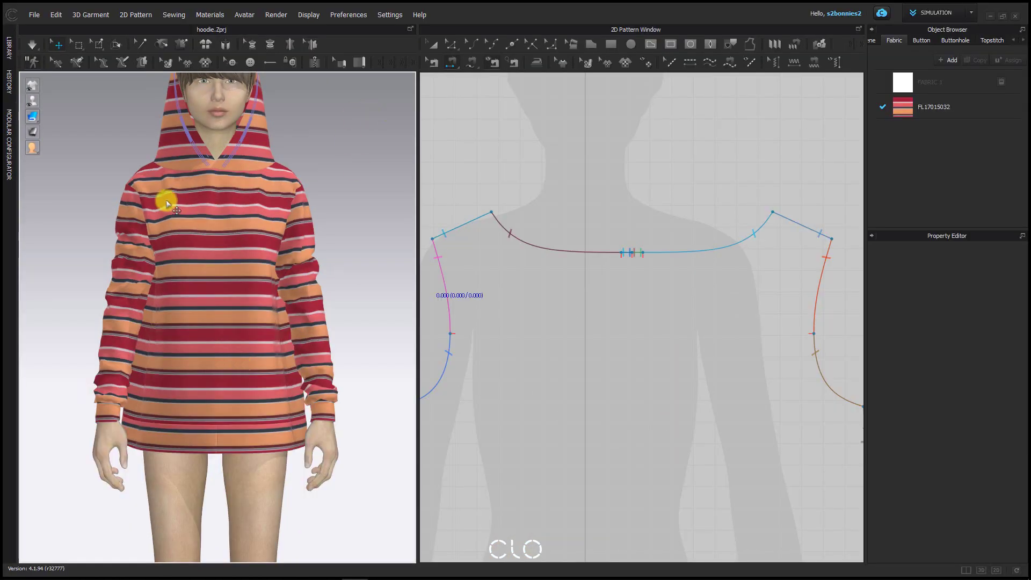
pyautogui.scroll(4, 169, 199)
pyautogui.moveTo(193, 136); pyautogui.dragTo(250, 320, button='middle')
pyautogui.scroll(4, 177, 362)
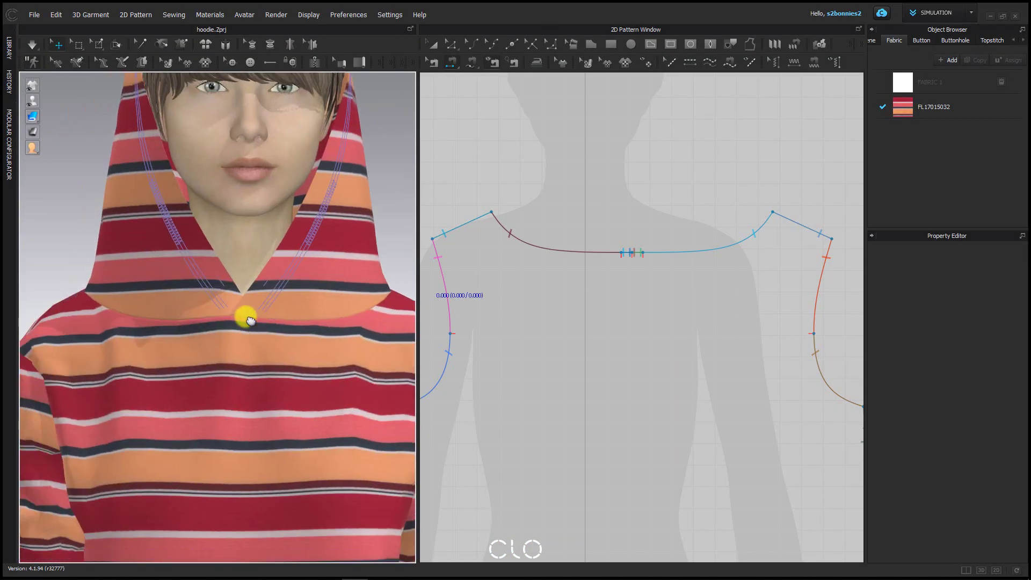
pyautogui.hotkey('ctrl', '1')
pyautogui.click(308, 304)
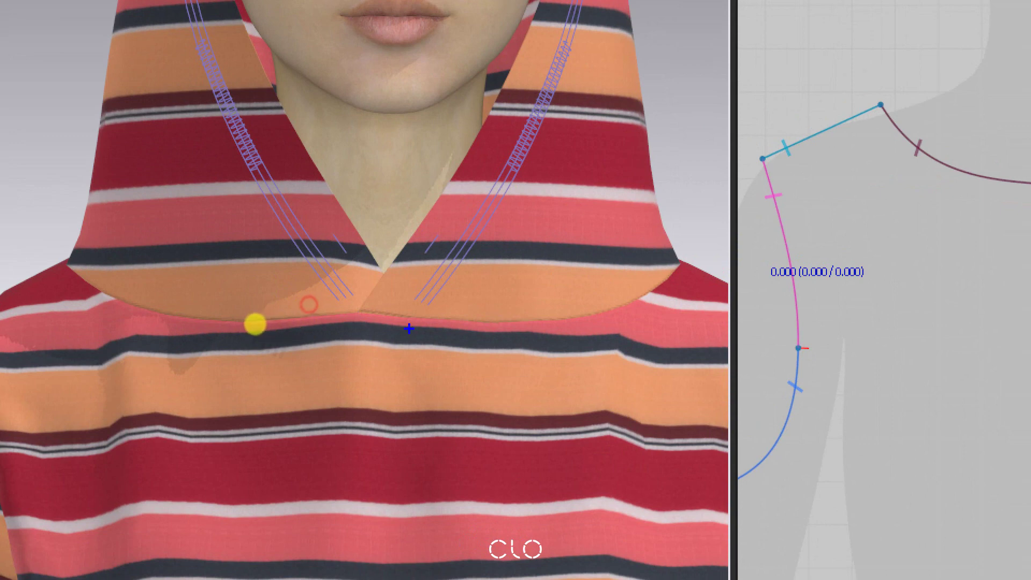
pyautogui.moveTo(255, 324)
pyautogui.mouseDown()
pyautogui.moveTo(226, 323)
pyautogui.moveTo(231, 281)
pyautogui.moveTo(259, 311)
pyautogui.moveTo(260, 327)
pyautogui.mouseUp()
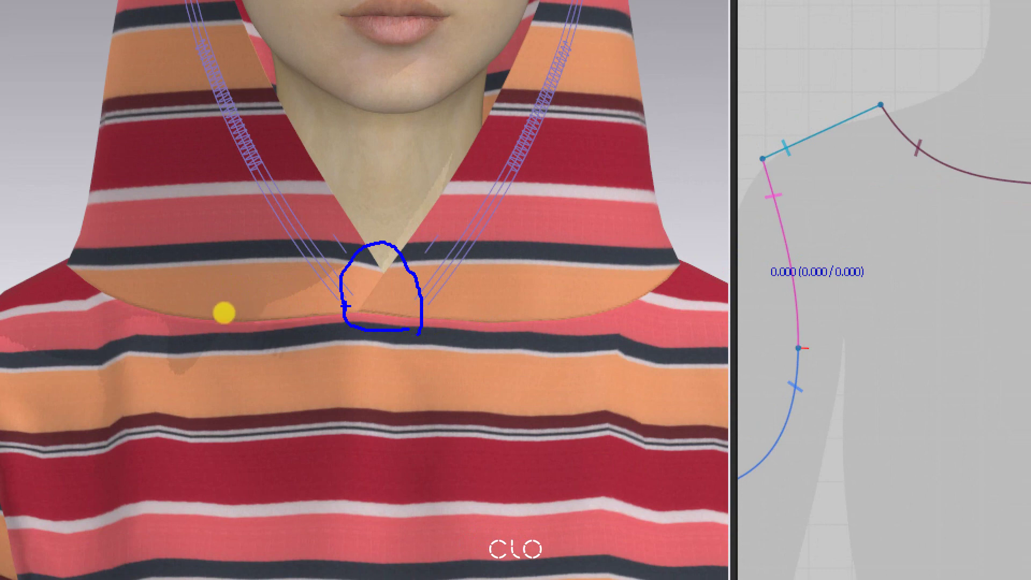
pyautogui.moveTo(258, 315); pyautogui.dragTo(255, 318)
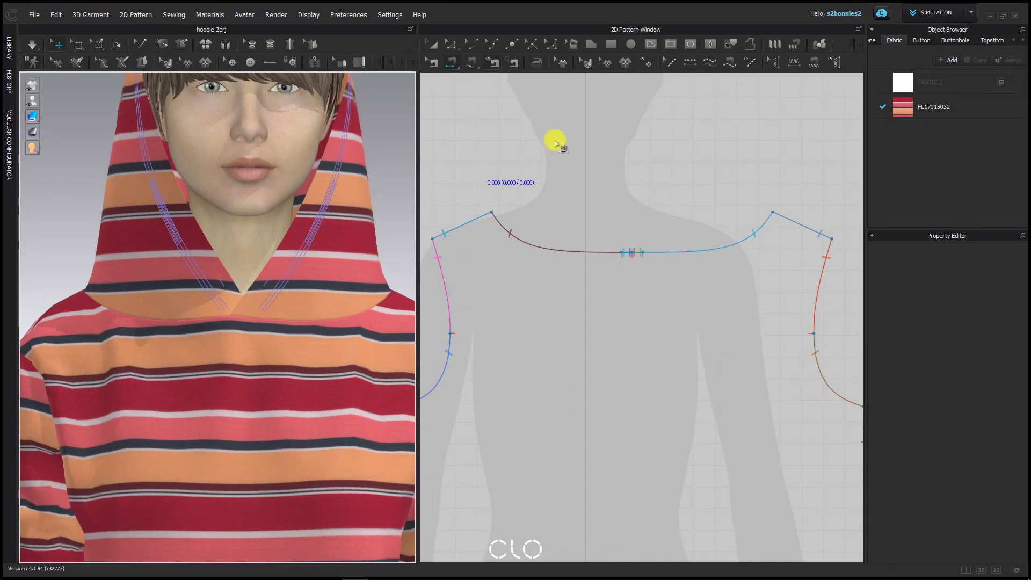
# - Select the short seam at the hood piece's lower front corner and trace where it joins the front neckline
pyautogui.scroll(-5, 681, 202)
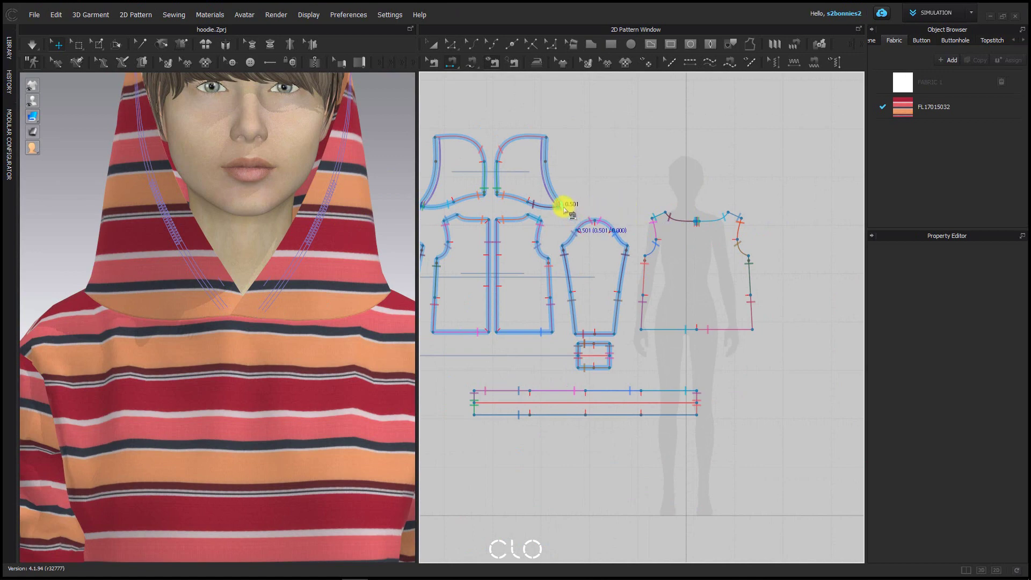
pyautogui.scroll(3, 518, 181)
pyautogui.scroll(3, 662, 220)
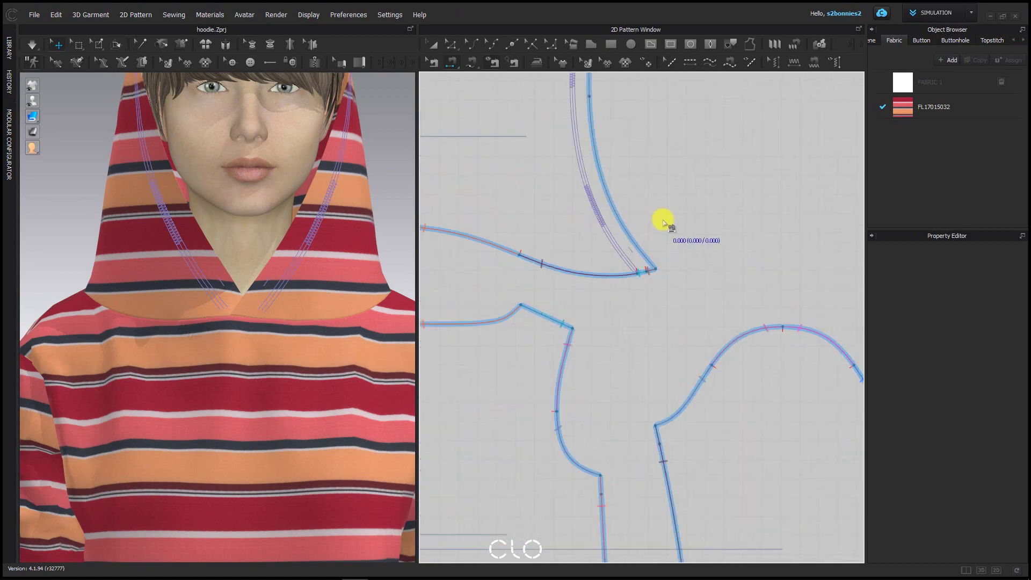
pyautogui.moveTo(485, 252)
pyautogui.mouseDown()
pyautogui.moveTo(513, 260)
pyautogui.moveTo(539, 225)
pyautogui.moveTo(479, 242)
pyautogui.moveTo(504, 261)
pyautogui.mouseUp()
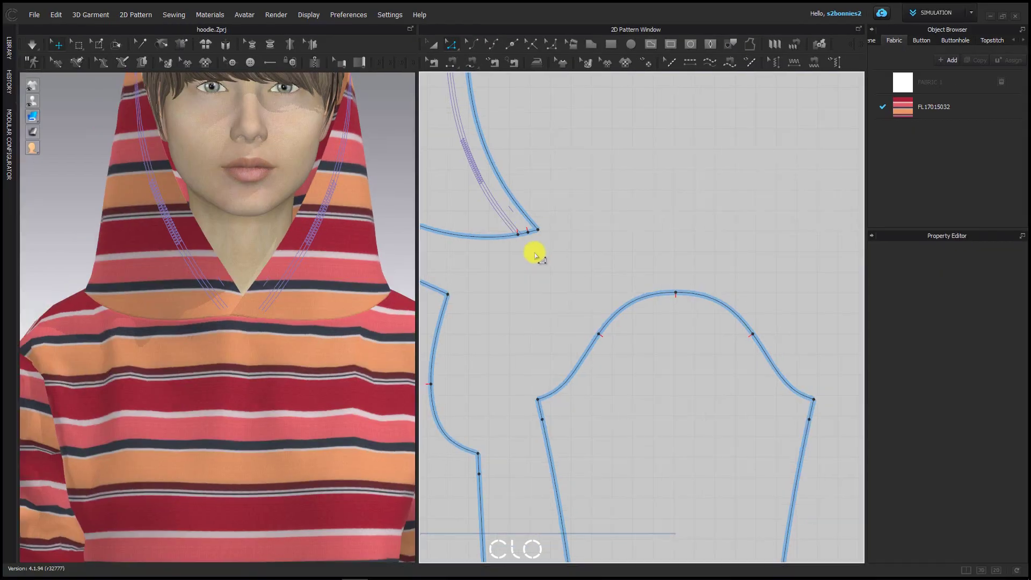
pyautogui.scroll(5, 514, 178)
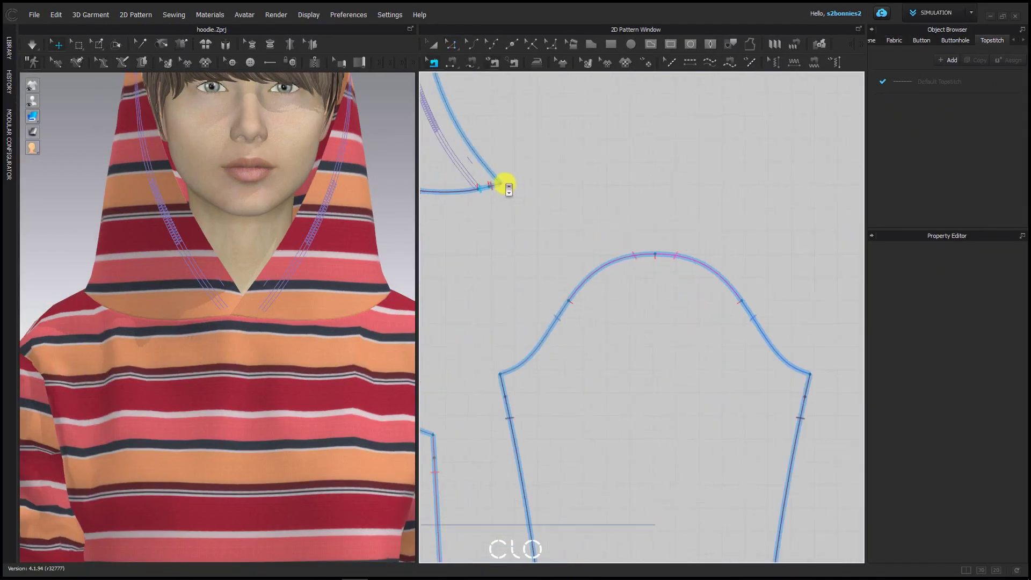
pyautogui.scroll(3, 505, 184)
pyautogui.click(489, 189)
pyautogui.scroll(-6, 506, 204)
pyautogui.scroll(3, 720, 211)
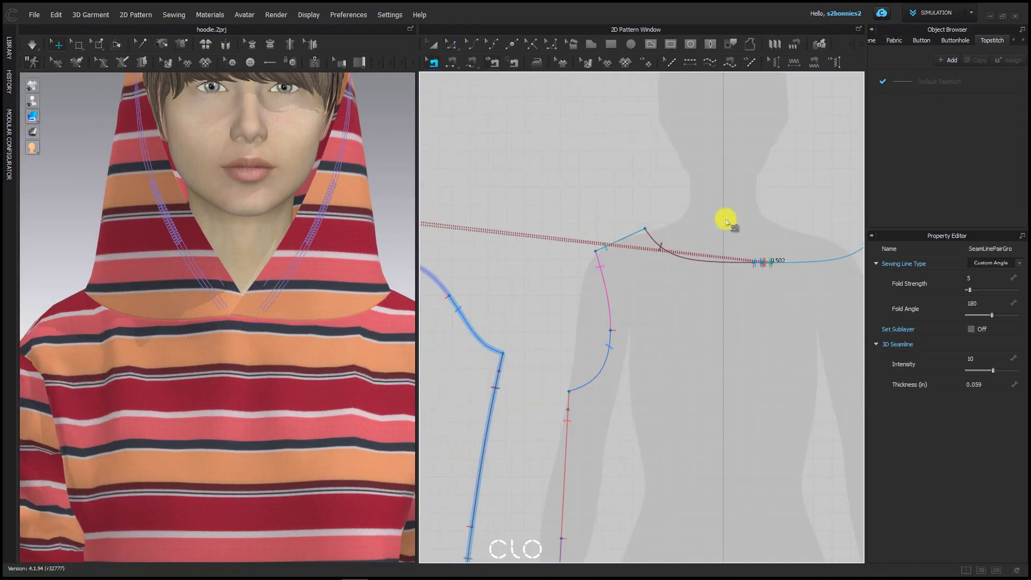
pyautogui.scroll(3, 726, 220)
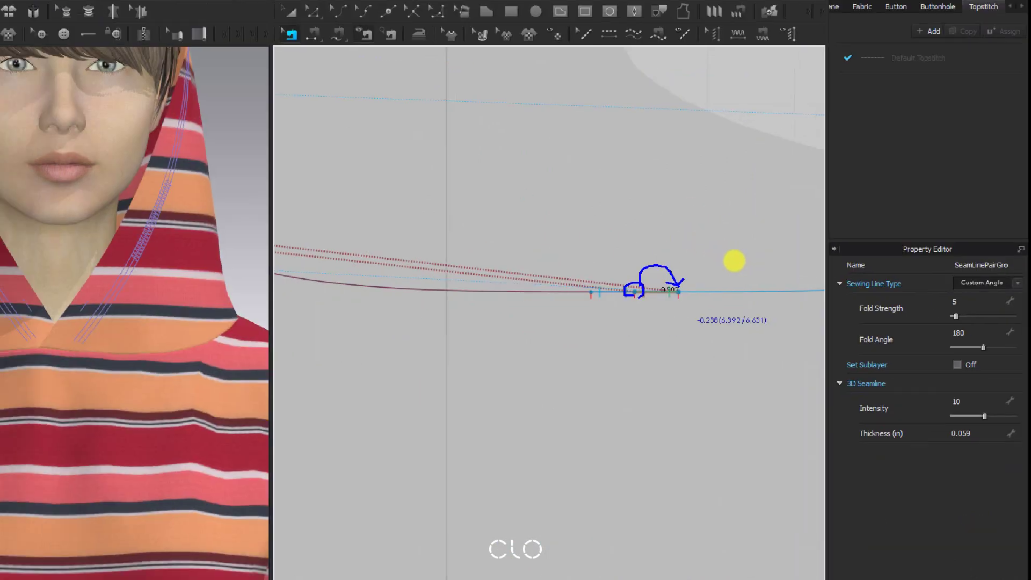
pyautogui.scroll(-5, 731, 260)
pyautogui.moveTo(752, 260); pyautogui.dragTo(934, 298, button='middle')
pyautogui.moveTo(606, 267); pyautogui.dragTo(896, 299, button='middle')
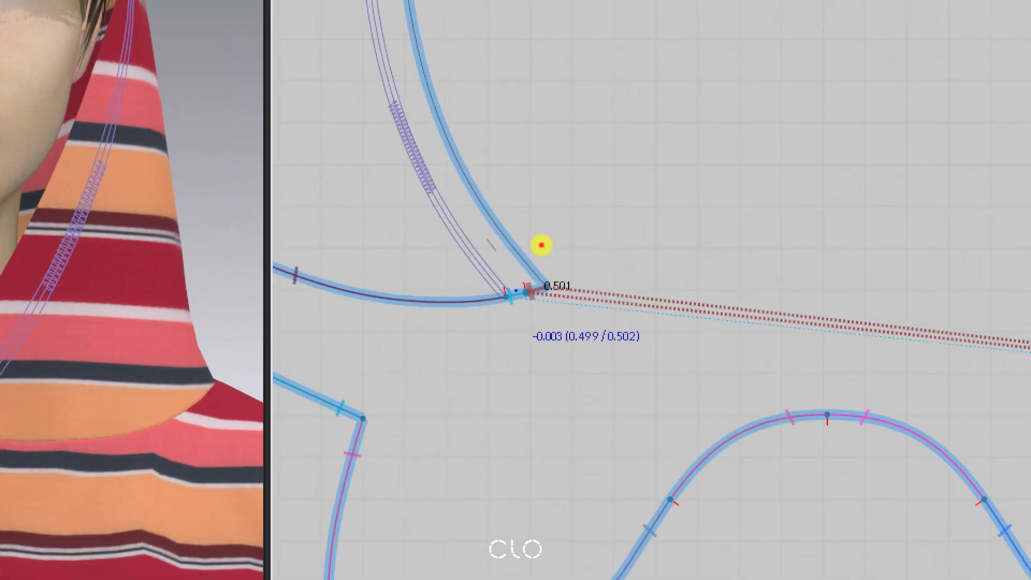
pyautogui.moveTo(541, 246)
pyautogui.mouseDown()
pyautogui.moveTo(552, 255)
pyautogui.moveTo(557, 245)
pyautogui.mouseUp()
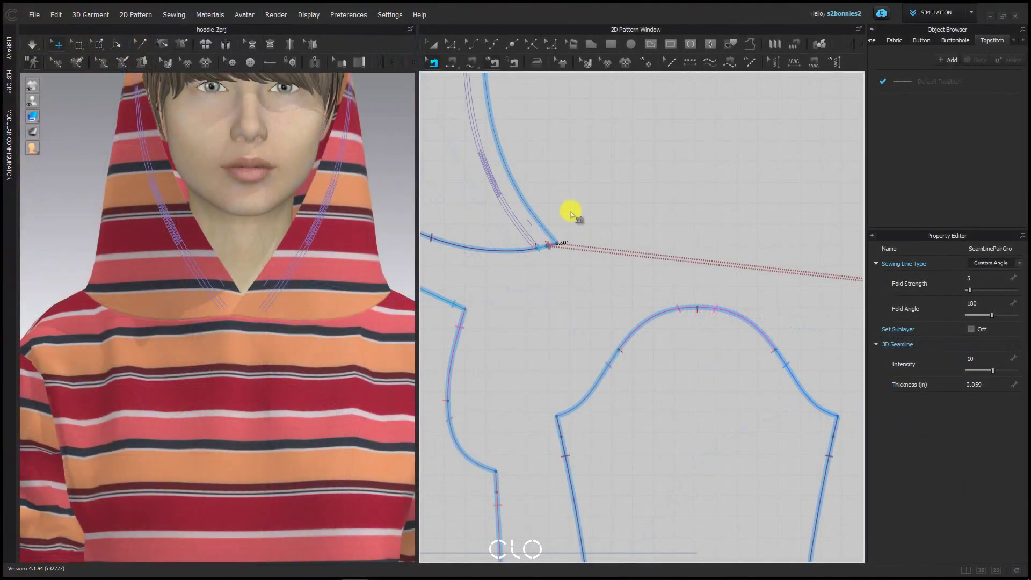
pyautogui.moveTo(573, 213); pyautogui.dragTo(614, 280, button='middle')
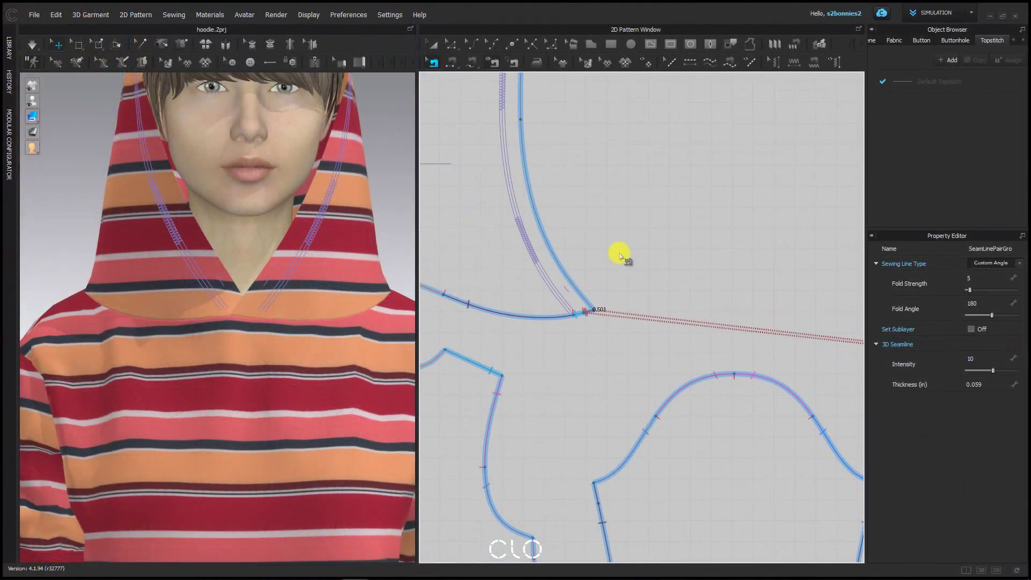
# - Measure the short end segment of the hood piece's lower edge beside the front corner
pyautogui.press('z')
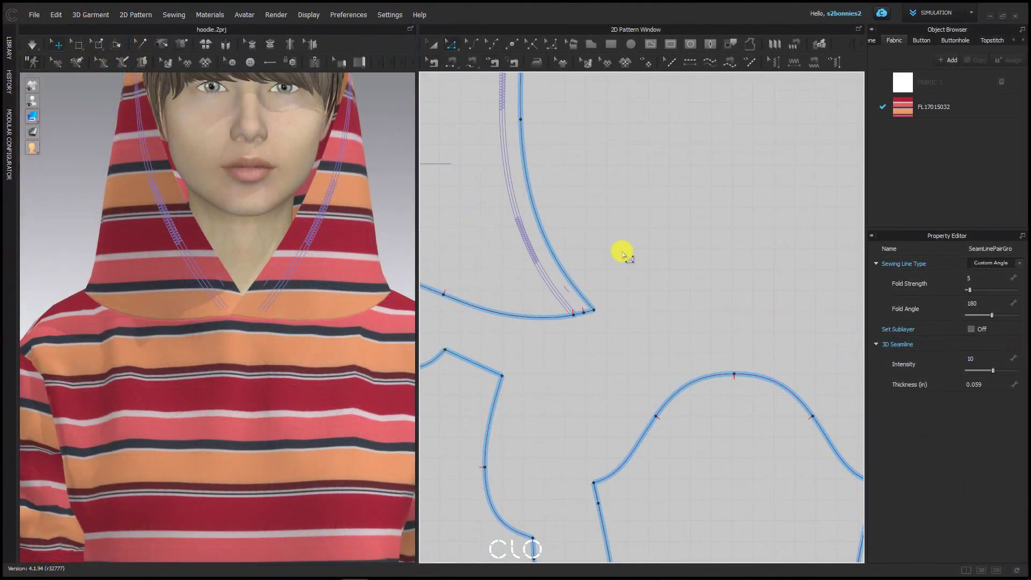
pyautogui.moveTo(651, 204); pyautogui.dragTo(642, 260, button='middle')
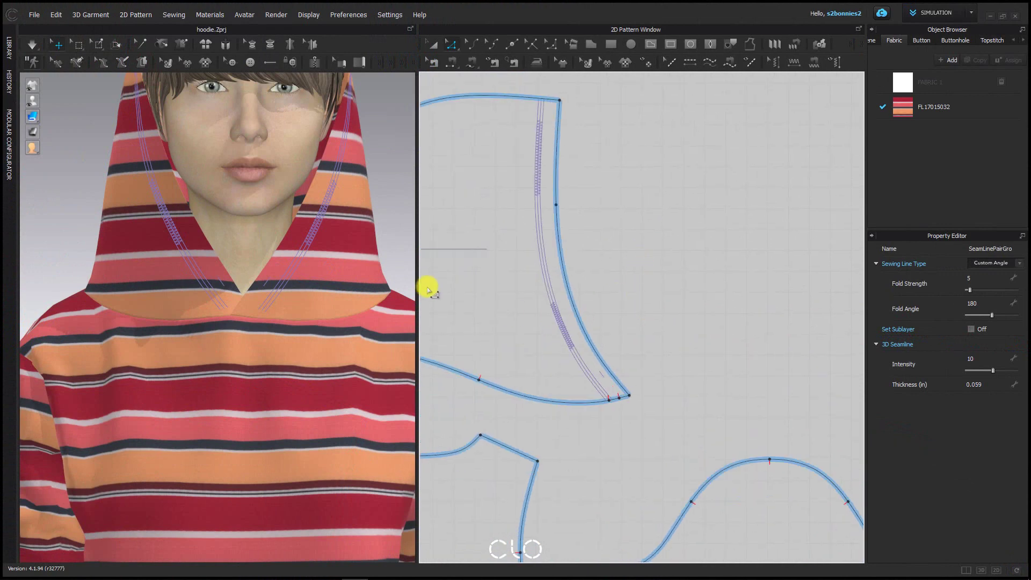
pyautogui.moveTo(417, 256); pyautogui.dragTo(360, 256)
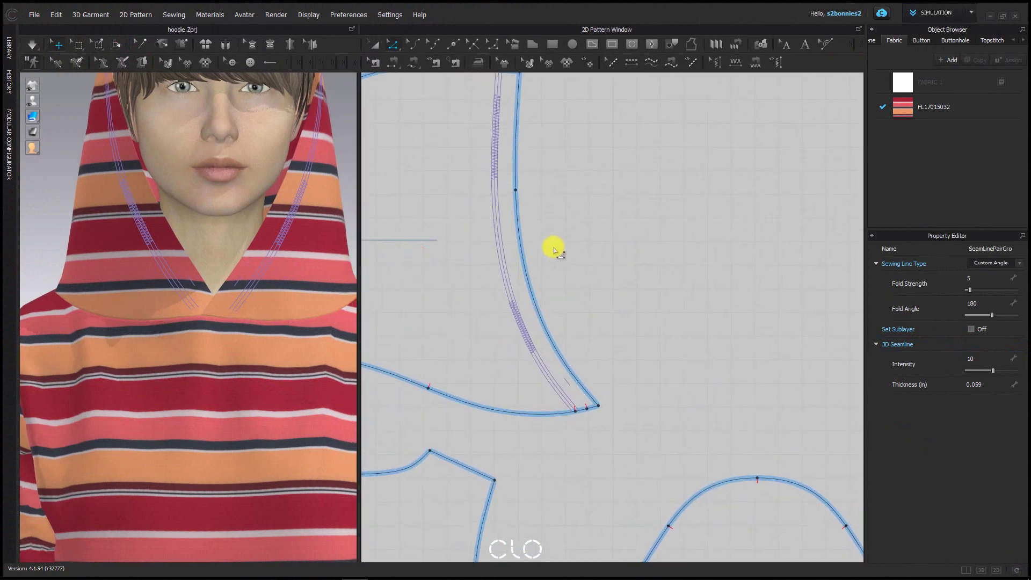
pyautogui.moveTo(553, 248); pyautogui.dragTo(580, 263, button='middle')
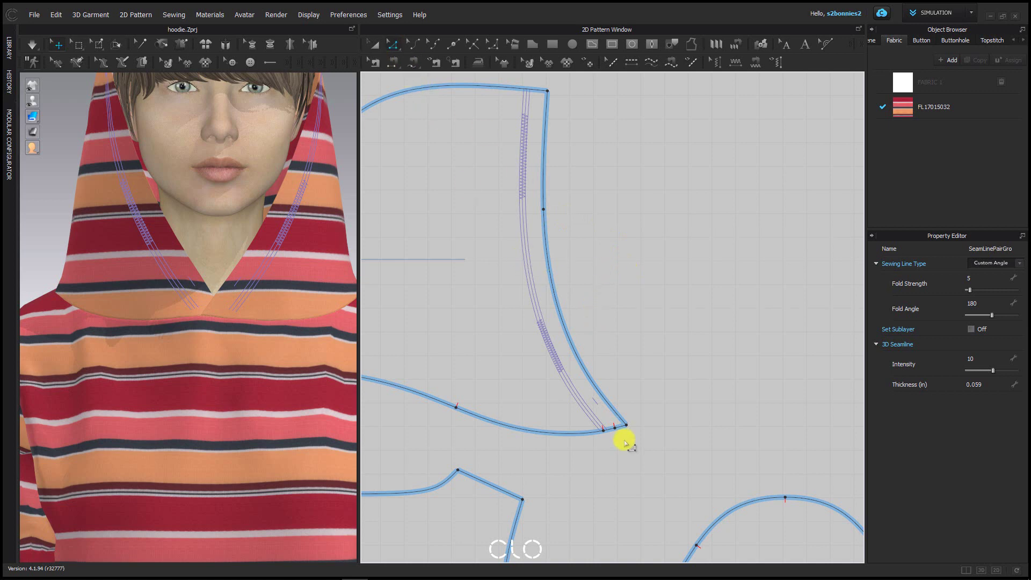
pyautogui.scroll(5, 625, 443)
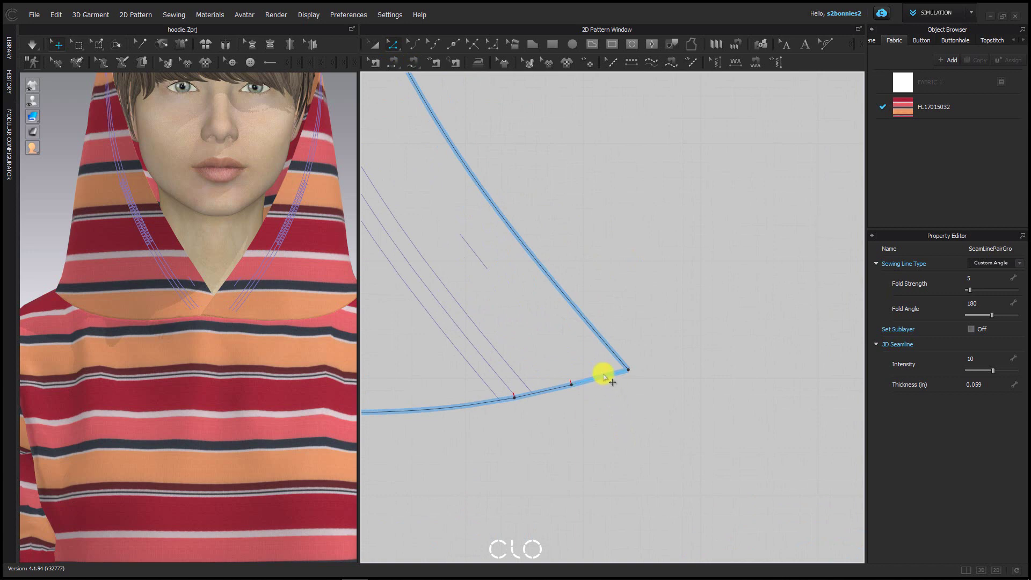
pyautogui.click(603, 374)
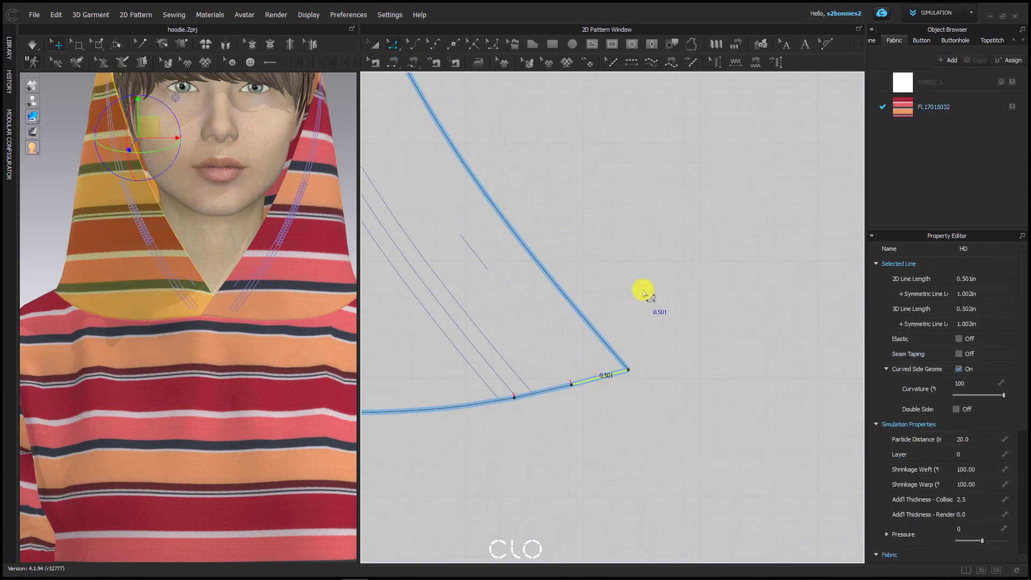
pyautogui.scroll(-5, 654, 270)
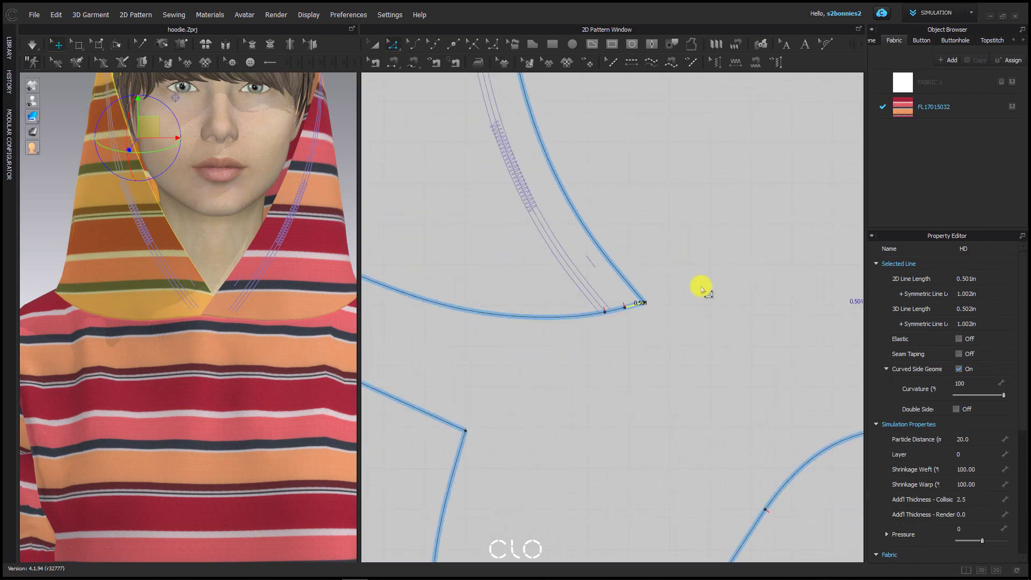
pyautogui.scroll(-2, 604, 191)
pyautogui.moveTo(605, 188); pyautogui.dragTo(597, 293, button='middle')
pyautogui.click(623, 277)
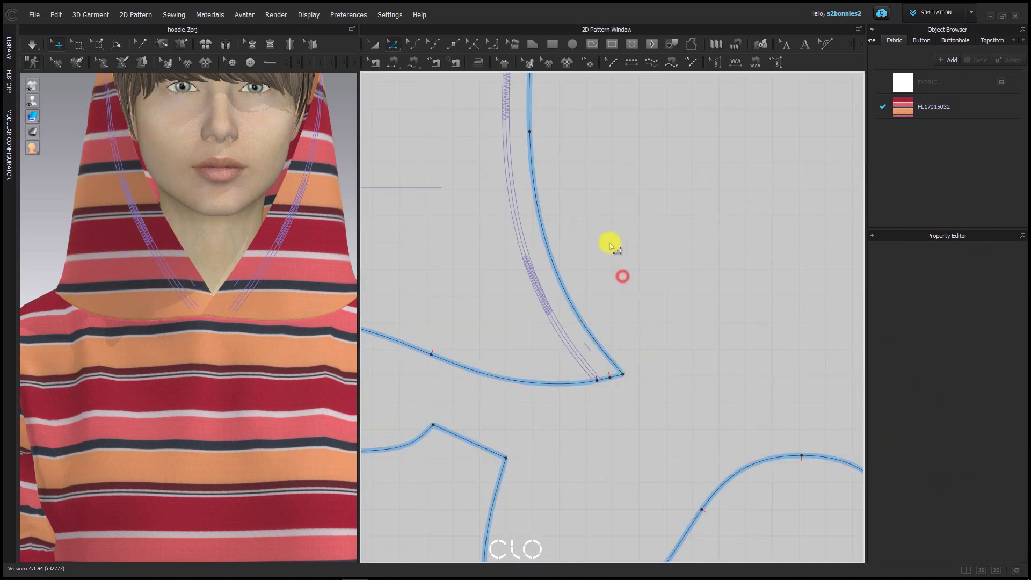
# - Offset both segments of the hood piece's front opening edge as one internal line at a distance of 0.501 in
pyautogui.moveTo(611, 243); pyautogui.dragTo(606, 279, button='middle')
pyautogui.scroll(-3, 557, 148)
pyautogui.moveTo(556, 159); pyautogui.dragTo(547, 217, button='middle')
pyautogui.click(530, 179)
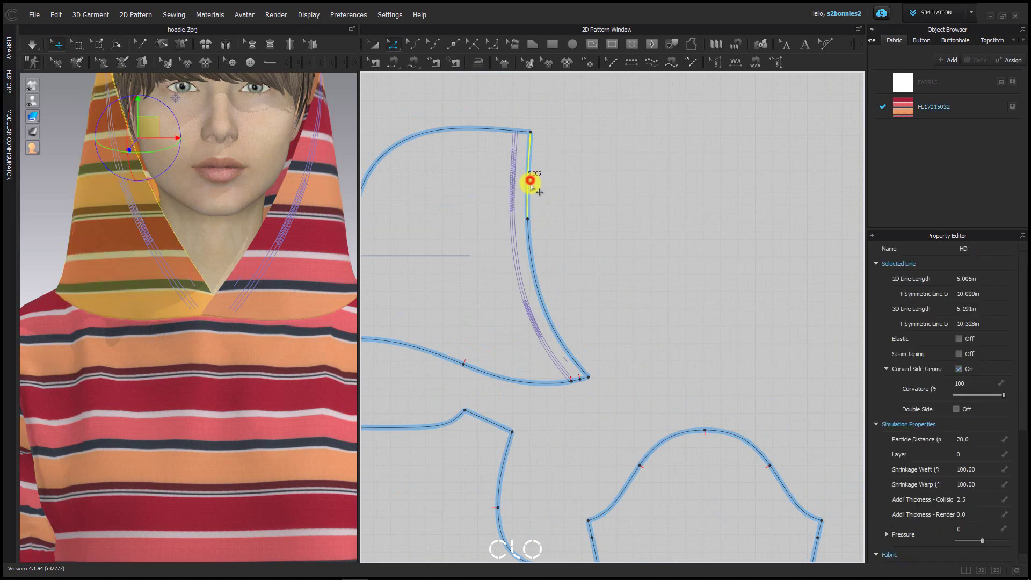
pyautogui.keyDown('shift'); pyautogui.click(528, 271); pyautogui.keyUp('shift')
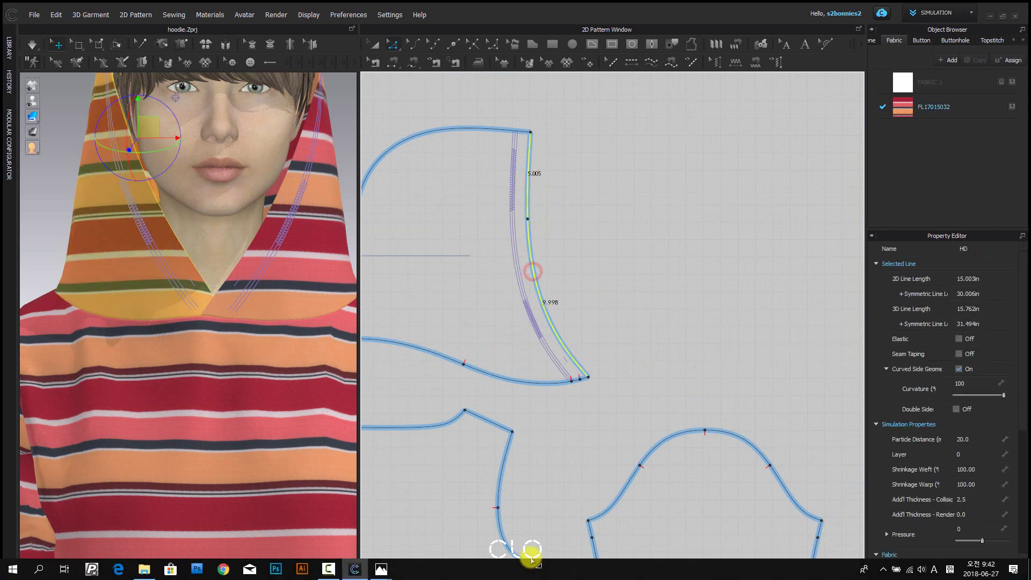
pyautogui.rightClick(531, 238)
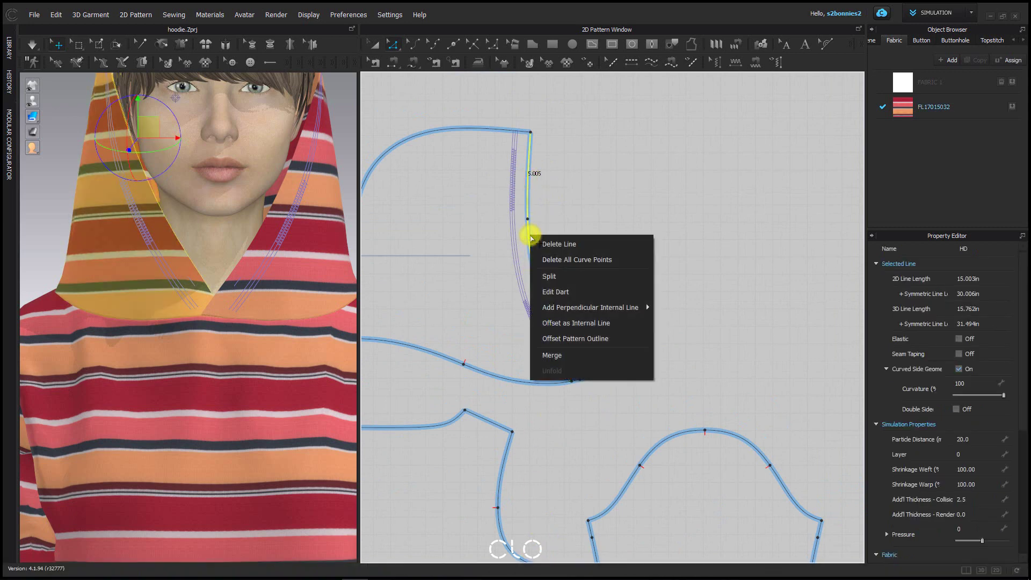
pyautogui.click(611, 327)
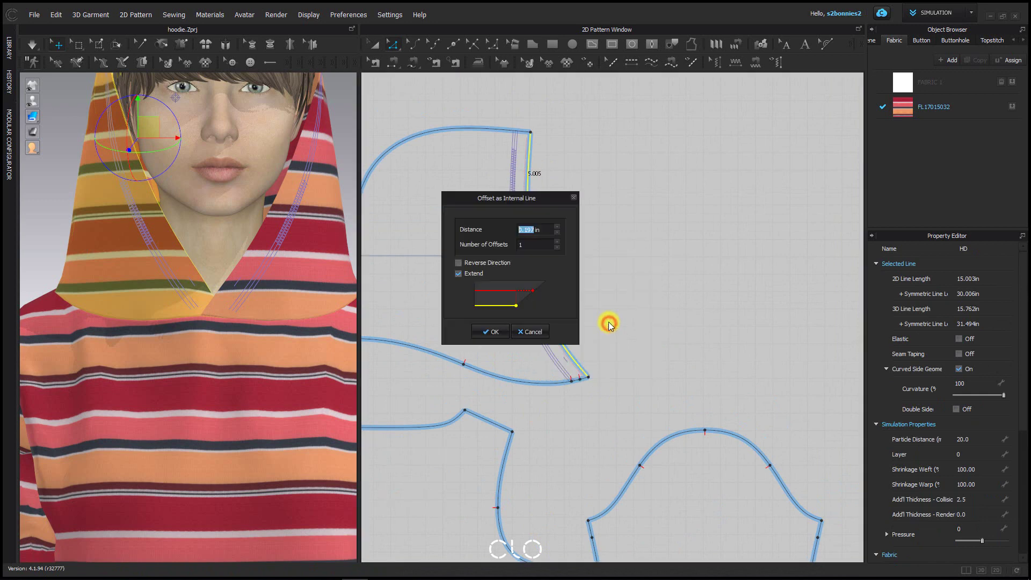
pyautogui.moveTo(525, 196); pyautogui.dragTo(612, 205)
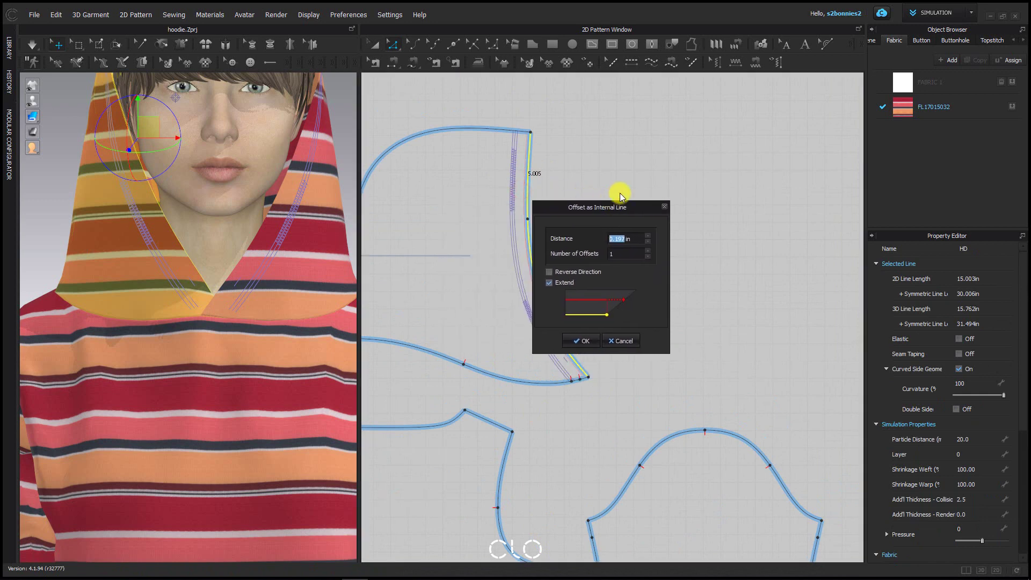
pyautogui.write('0.501')
pyautogui.click(590, 342)
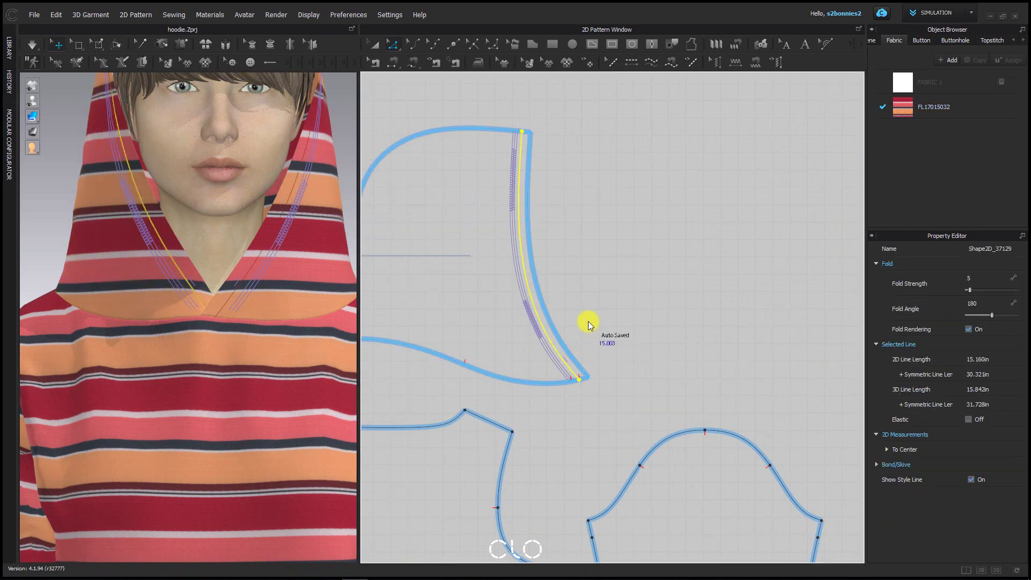
# - Cut the hood piece along the offset internal line and move the cut-off front strip away from the piece
pyautogui.press('a')
pyautogui.click(554, 243)
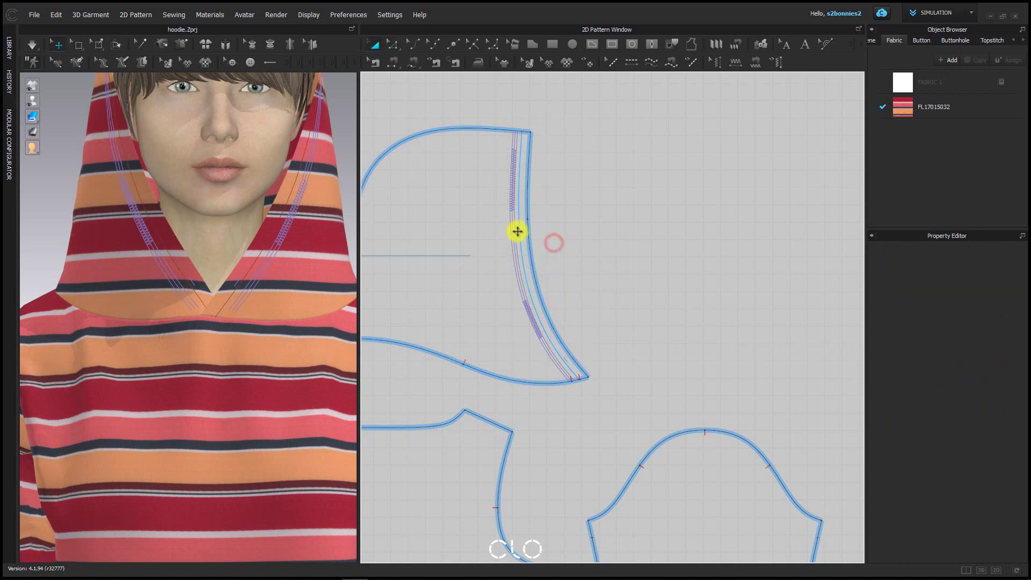
pyautogui.click(517, 231)
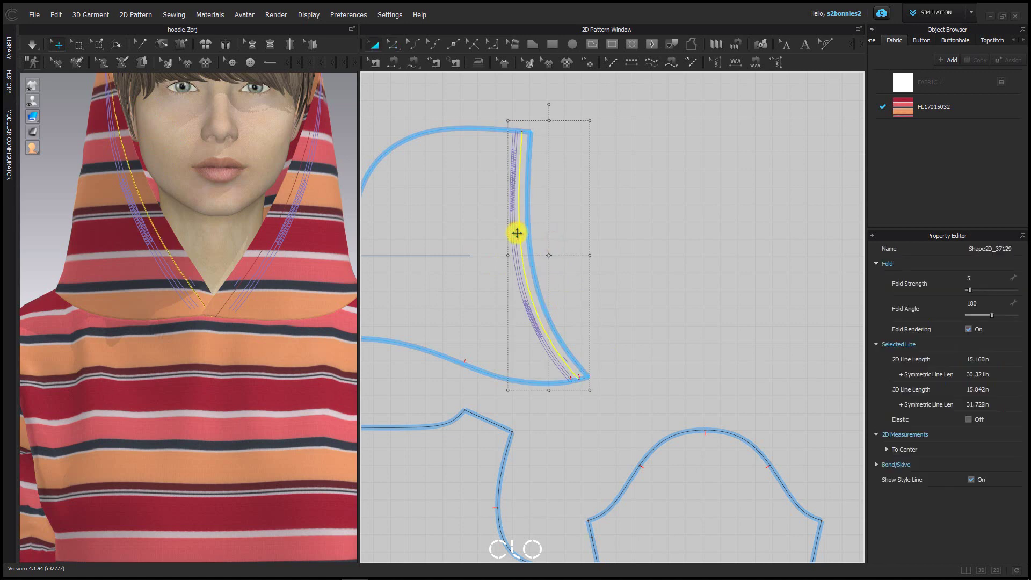
pyautogui.rightClick(517, 233)
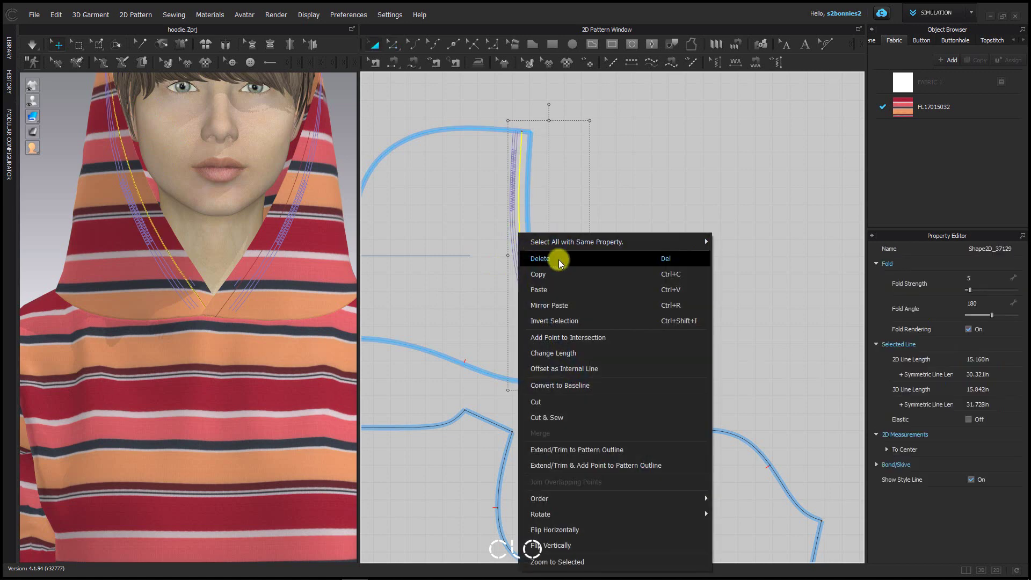
pyautogui.click(563, 403)
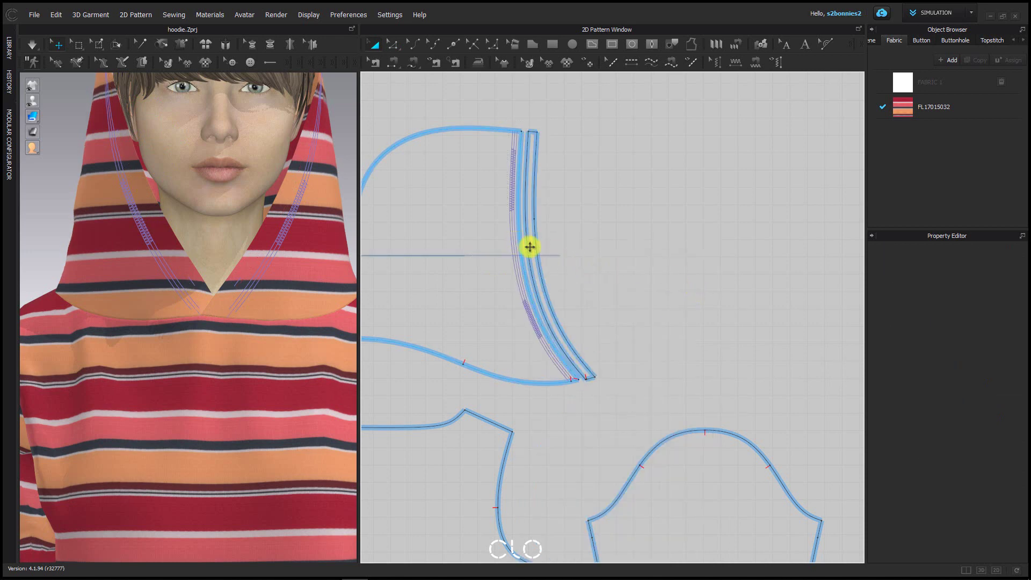
pyautogui.moveTo(530, 247); pyautogui.dragTo(609, 251)
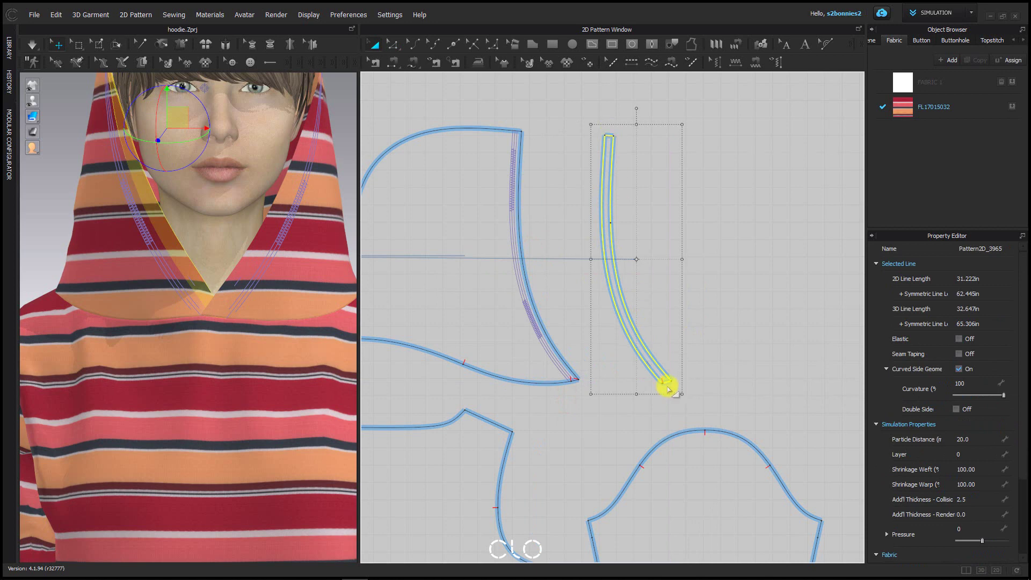
# - Delete the detached front strip and briefly simulate the garment
pyautogui.click(660, 229)
pyautogui.click(612, 221)
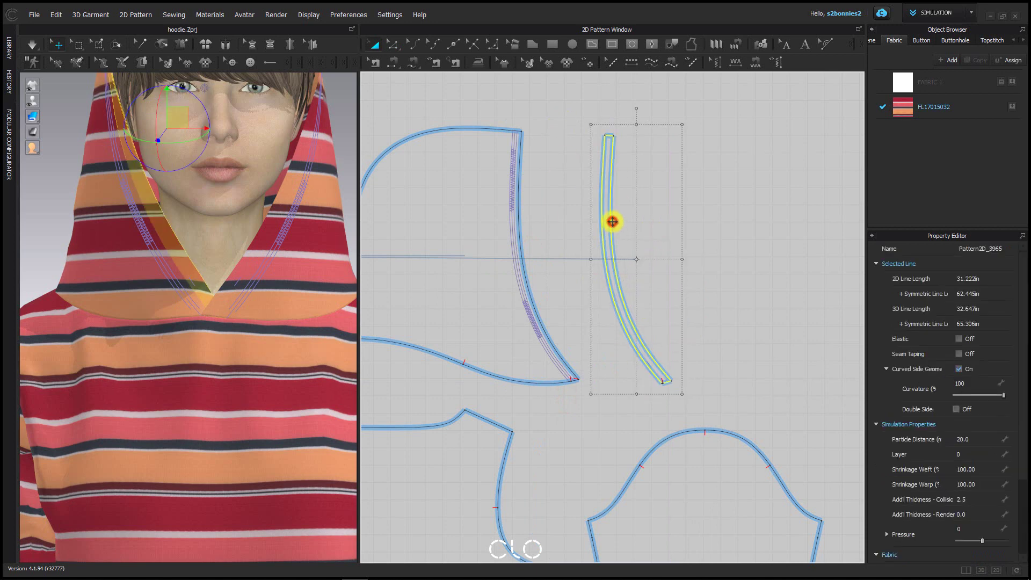
pyautogui.press('Delete')
pyautogui.press('b')
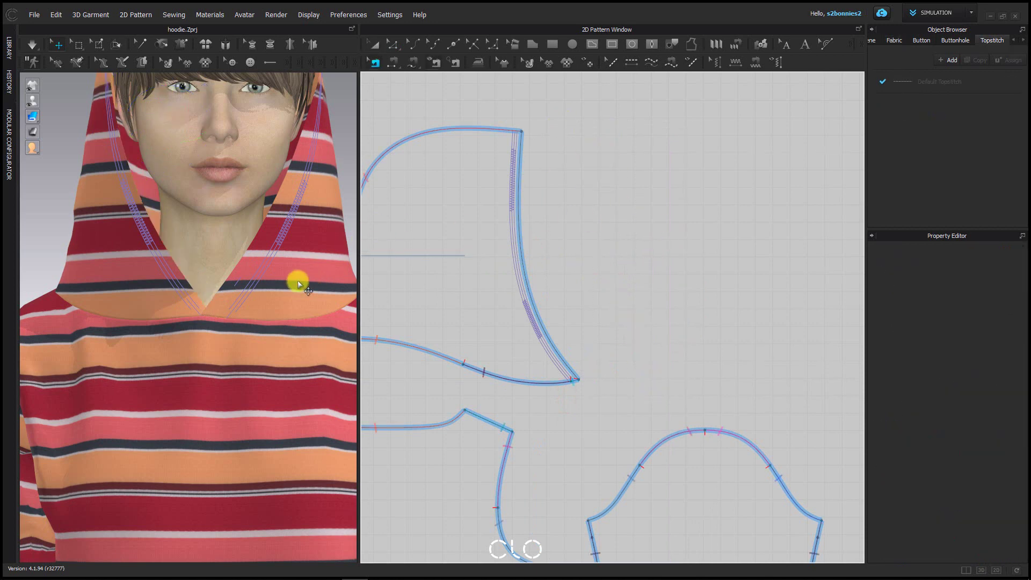
pyautogui.press('space')
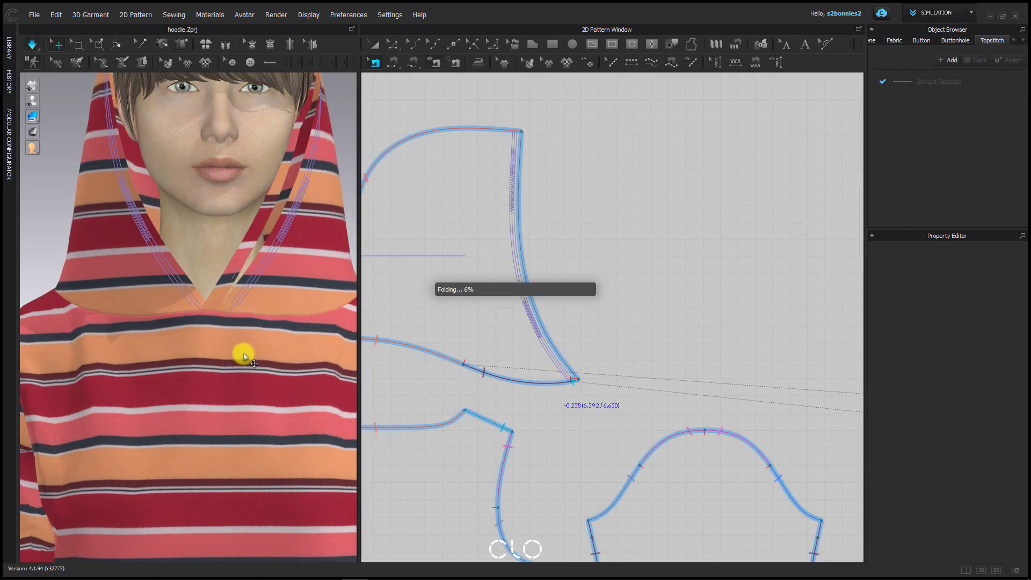
pyautogui.press('space')
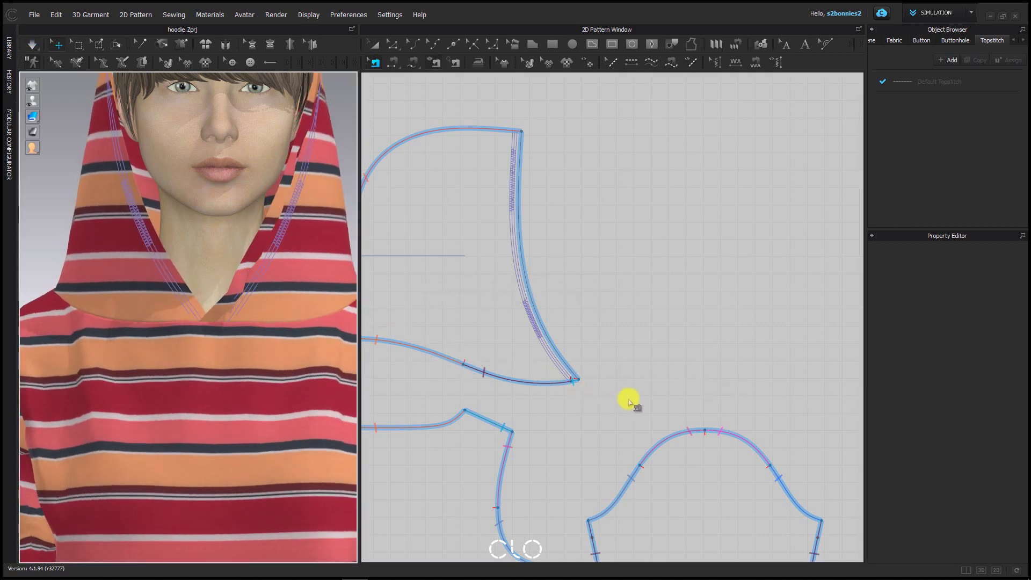
# - Delete the matching cut-off front strip beside the mirrored hood piece
pyautogui.scroll(-5, 668, 380)
pyautogui.moveTo(701, 380); pyautogui.dragTo(626, 325, button='middle')
pyautogui.scroll(8, 490, 327)
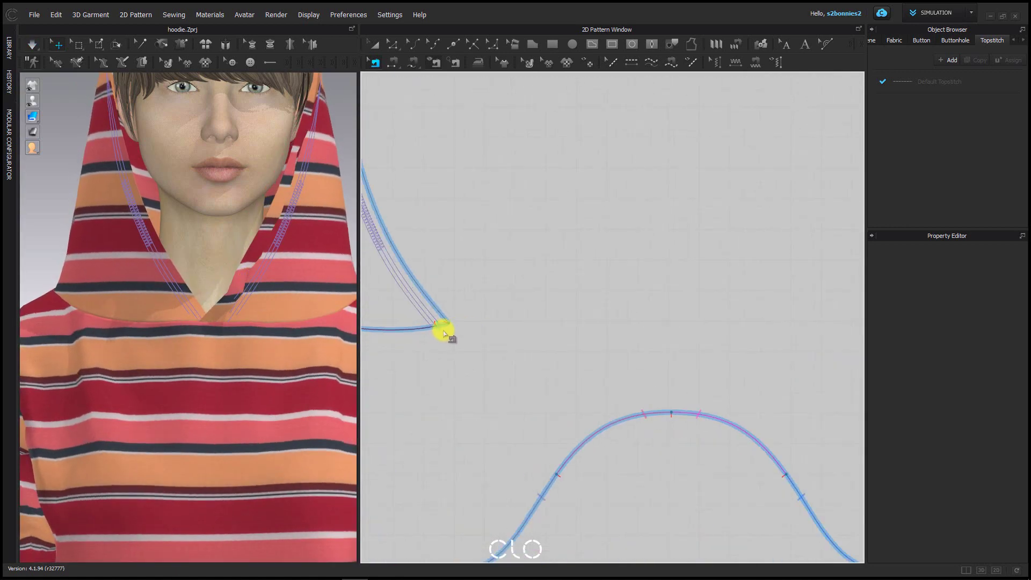
pyautogui.scroll(3, 225, 314)
pyautogui.moveTo(236, 322); pyautogui.dragTo(328, 344, button='right')
pyautogui.scroll(-2, 530, 311)
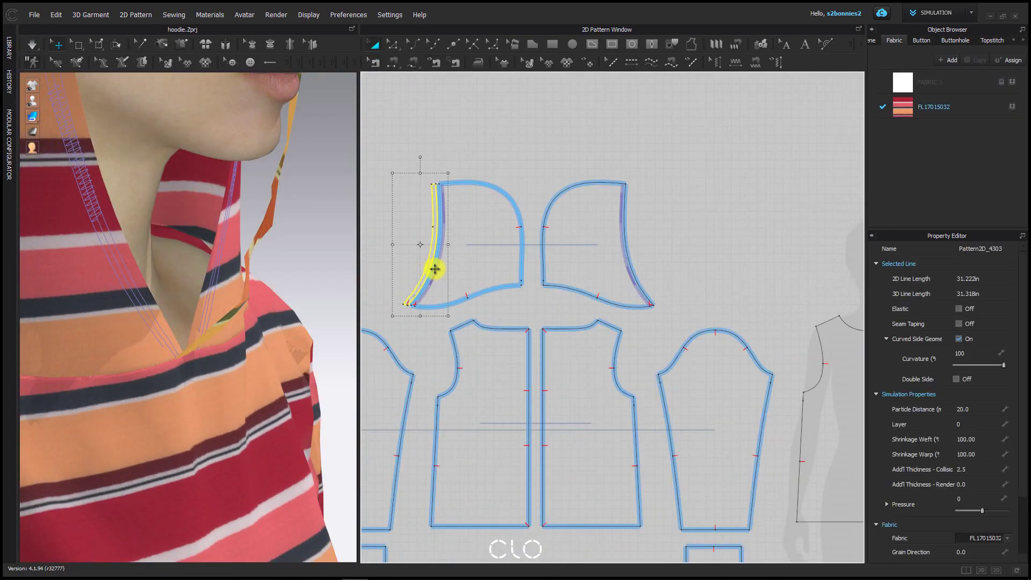
pyautogui.press('Delete')
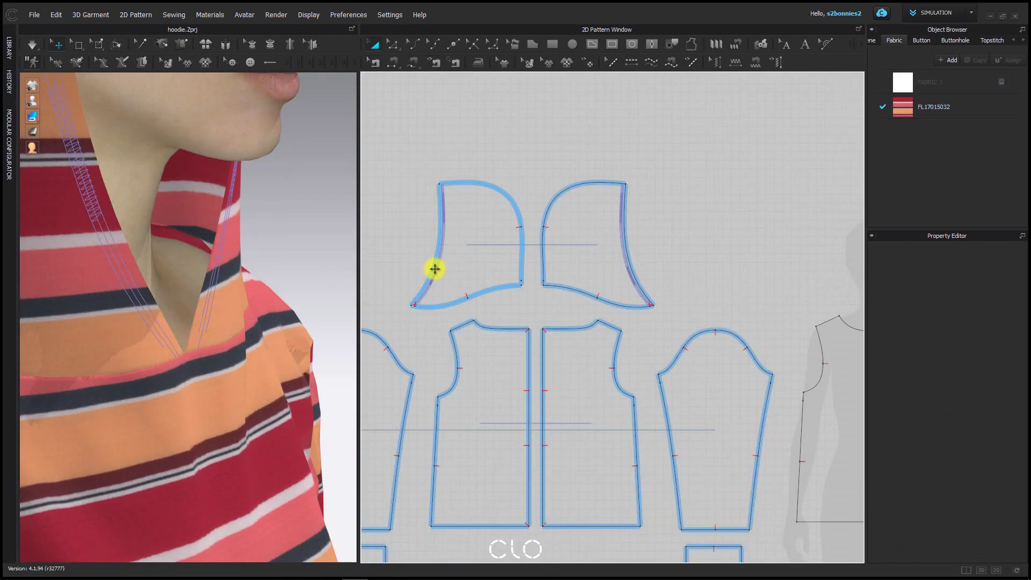
# - Examine how the trimmed hood meets the centre front neckline in 3D and check the seam segments along the front neckline and hood
pyautogui.scroll(-5, 299, 346)
pyautogui.moveTo(277, 344); pyautogui.dragTo(202, 339, button='right')
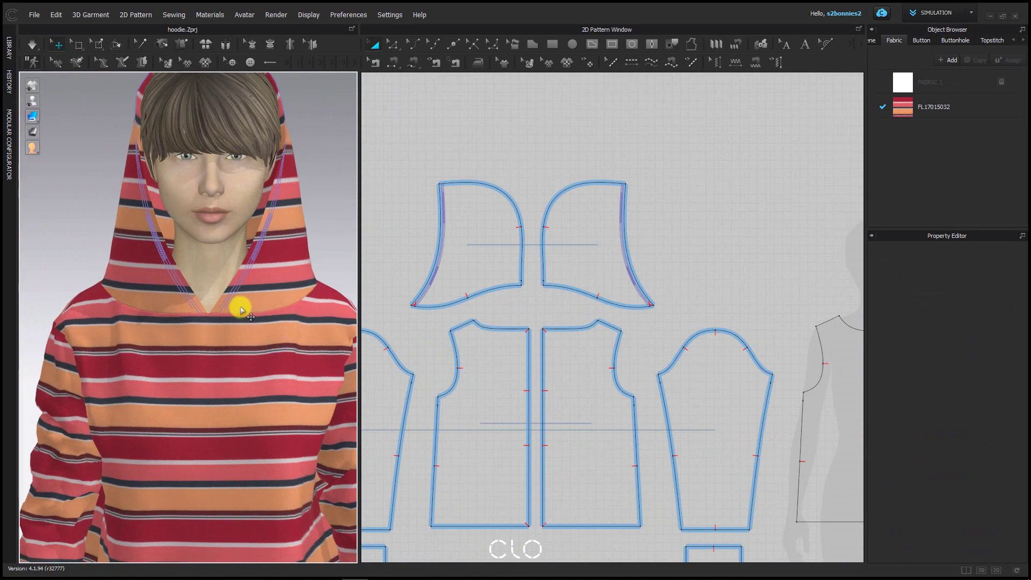
pyautogui.scroll(3, 266, 302)
pyautogui.scroll(4, 267, 302)
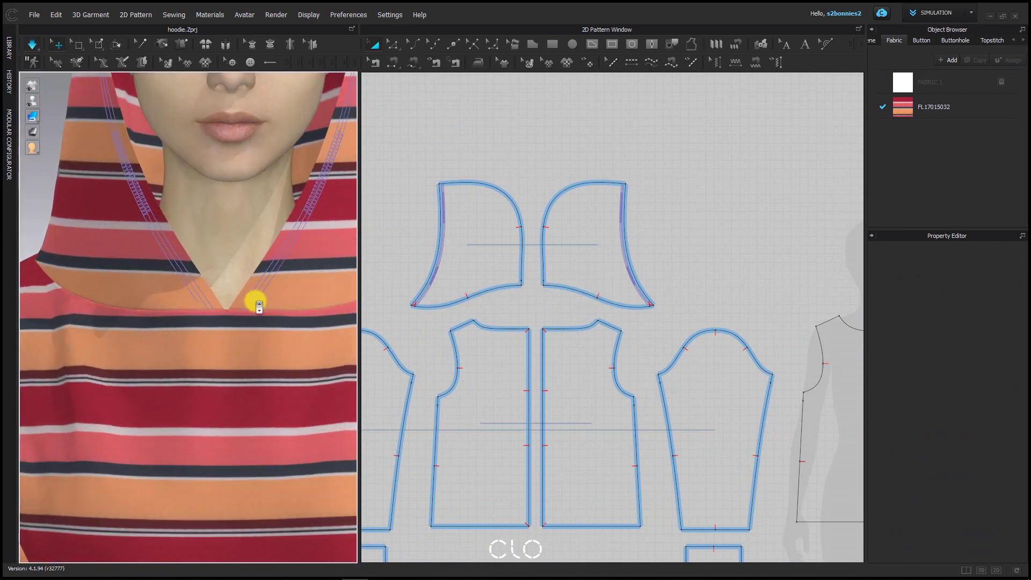
pyautogui.moveTo(719, 317); pyautogui.dragTo(554, 266, button='middle')
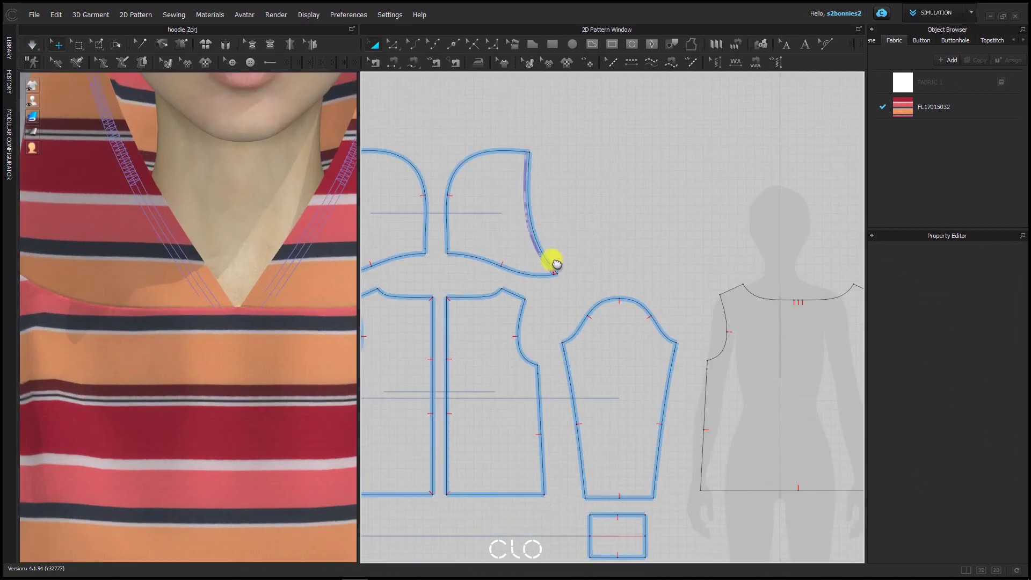
pyautogui.press('b')
pyautogui.scroll(5, 700, 282)
pyautogui.moveTo(774, 300); pyautogui.dragTo(690, 308, button='middle')
pyautogui.scroll(2, 691, 307)
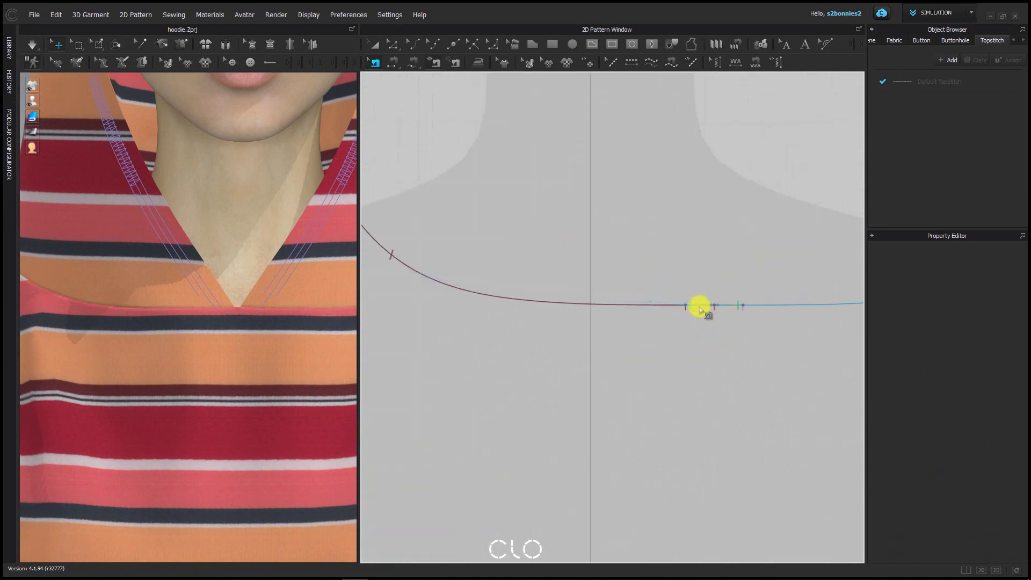
pyautogui.scroll(-5, 700, 306)
pyautogui.scroll(2, 704, 283)
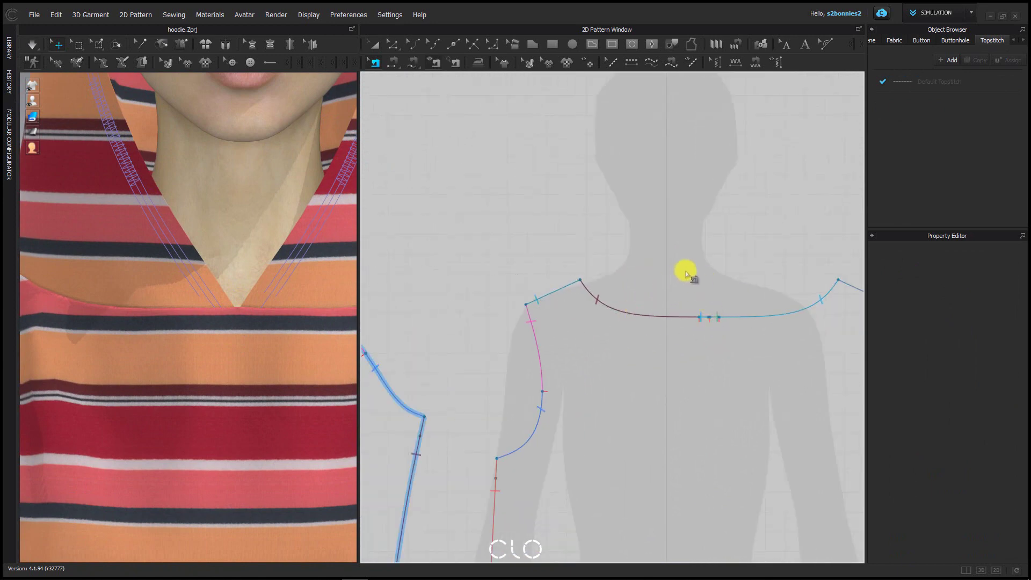
pyautogui.scroll(-5, 686, 272)
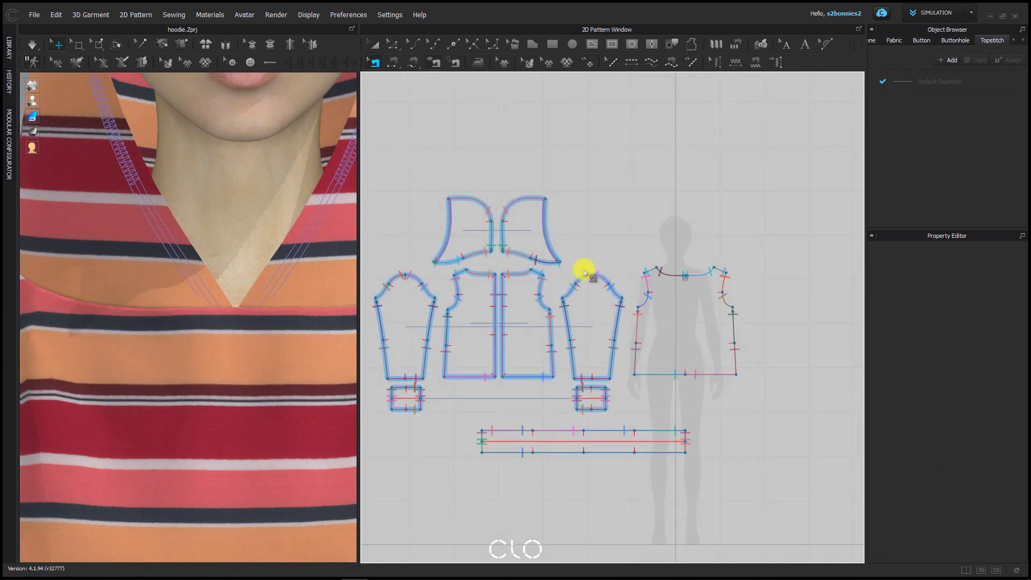
pyautogui.scroll(5, 564, 240)
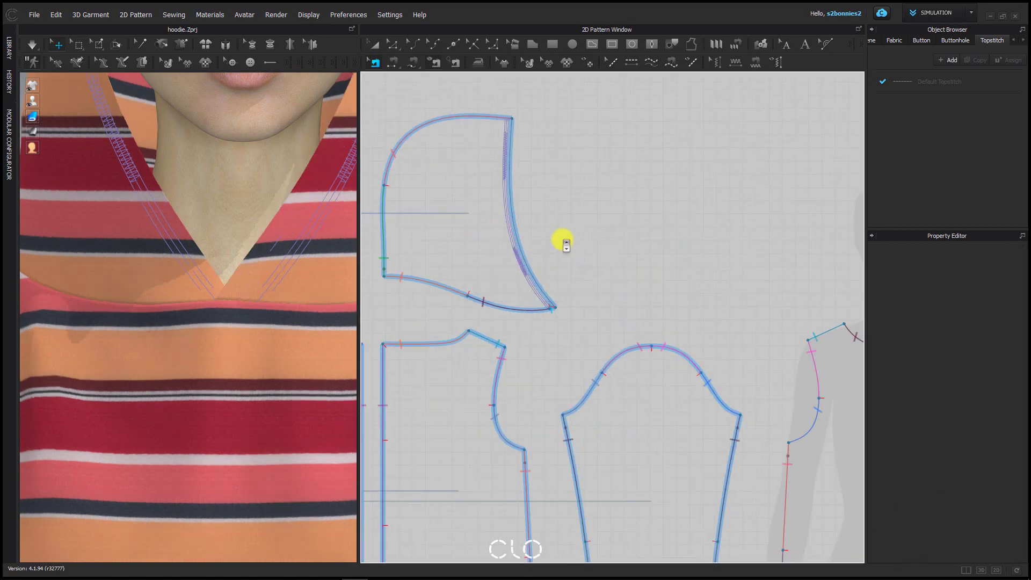
# - Undo the deletion of the hood strips and the cut along the internal line
pyautogui.hotkey('ctrl', 'z')
pyautogui.hotkey('ctrl', 'z')
pyautogui.hotkey('ctrl', 'z')
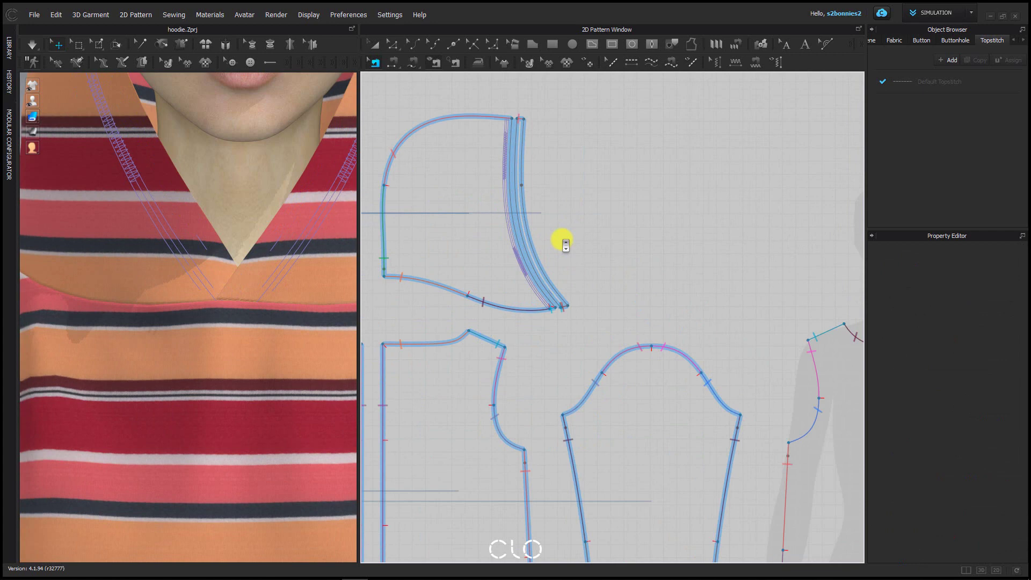
pyautogui.hotkey('ctrl', 'z')
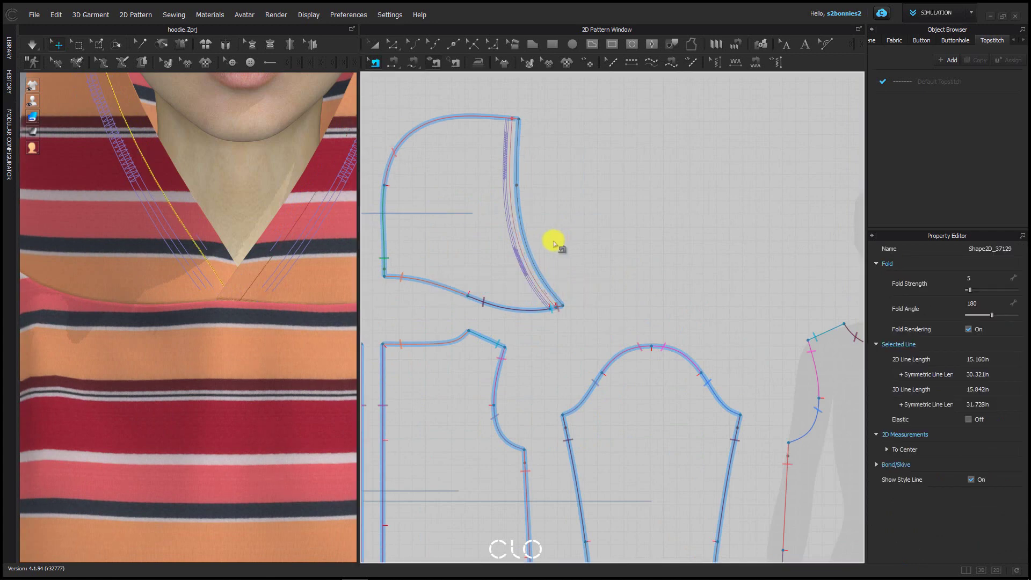
# - Delete the offset internal line from inside the hood piece's front opening edge
pyautogui.press('a')
pyautogui.click(565, 242)
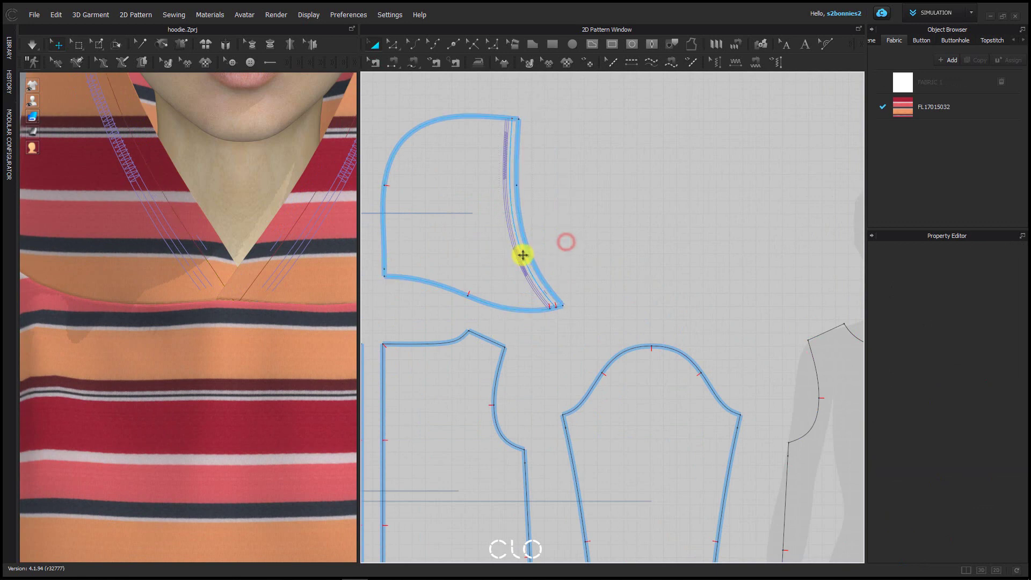
pyautogui.click(522, 255)
pyautogui.click(531, 256)
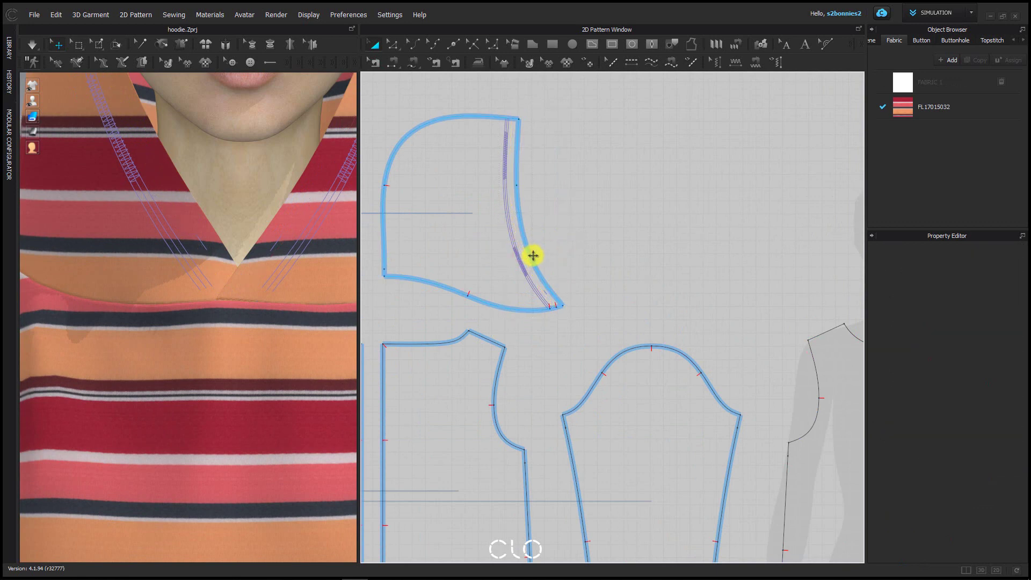
pyautogui.scroll(3, 532, 255)
pyautogui.scroll(-1, 548, 328)
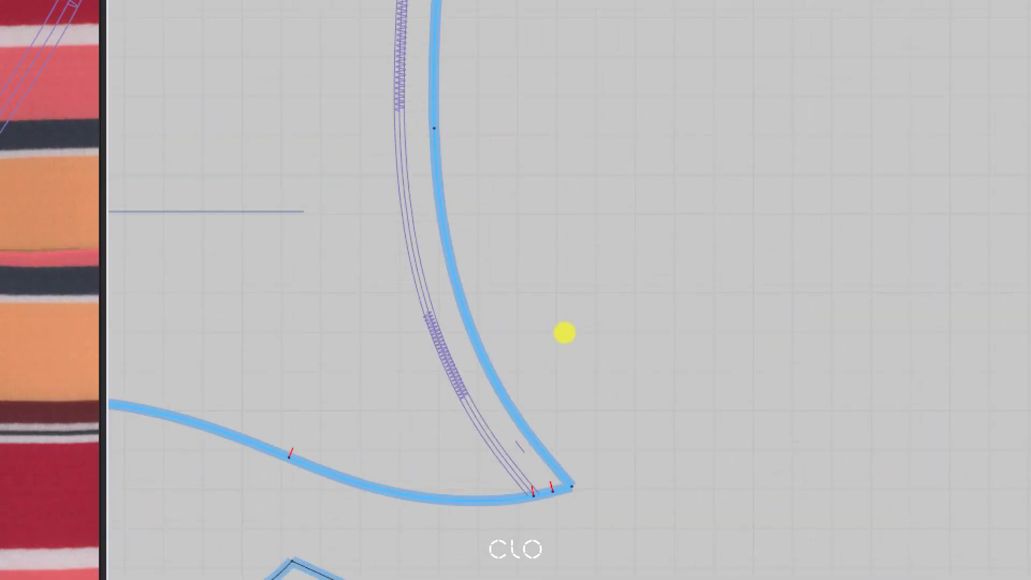
pyautogui.click(564, 333)
pyautogui.click(552, 496)
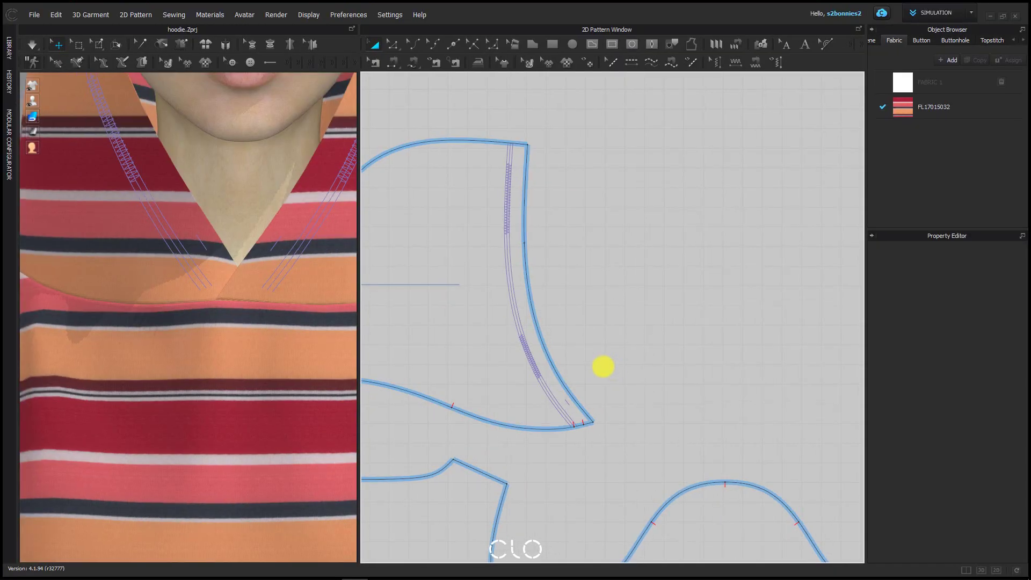
pyautogui.click(588, 47)
pyautogui.scroll(3, 591, 433)
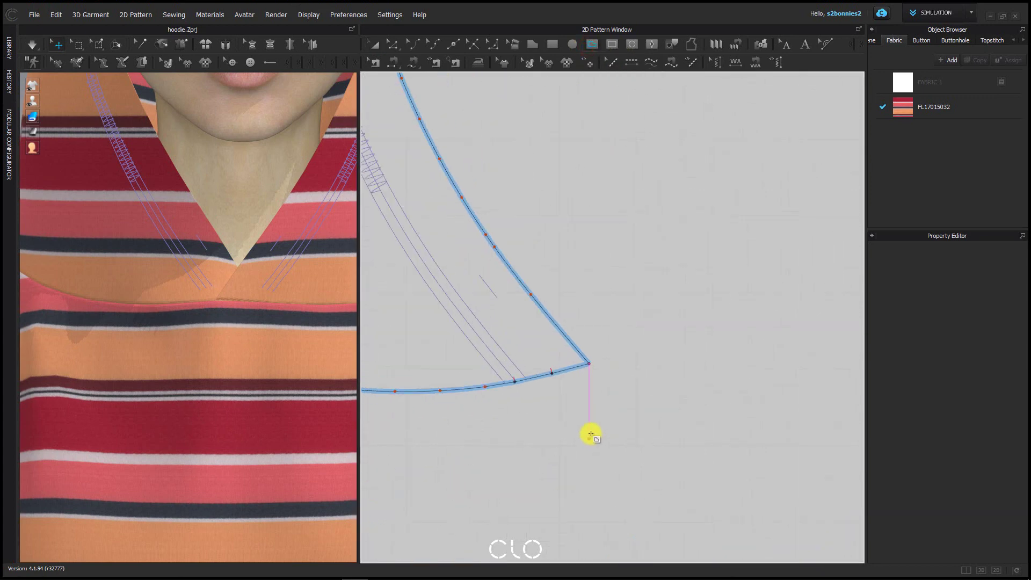
pyautogui.click(551, 372)
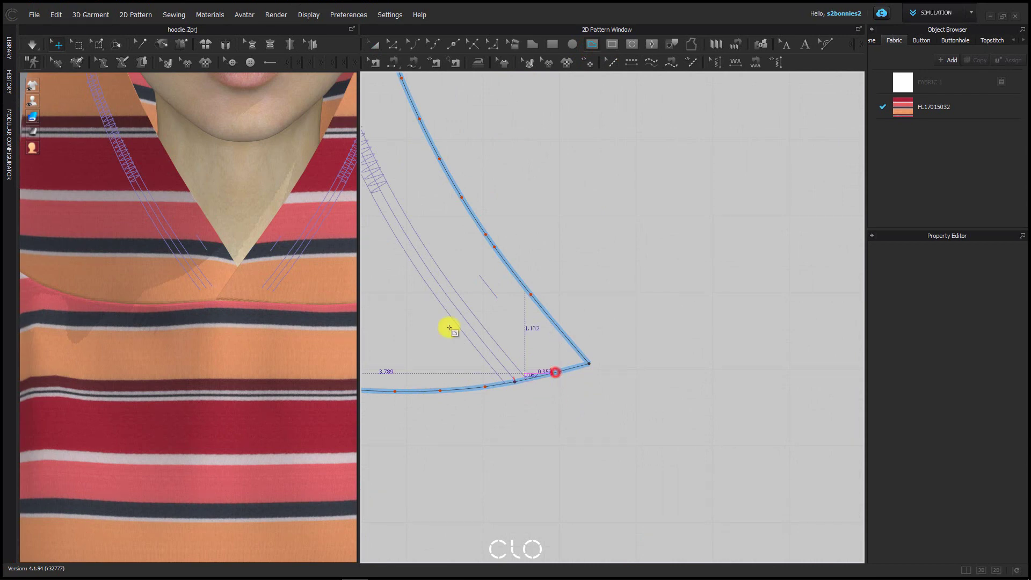
pyautogui.scroll(-2, 519, 328)
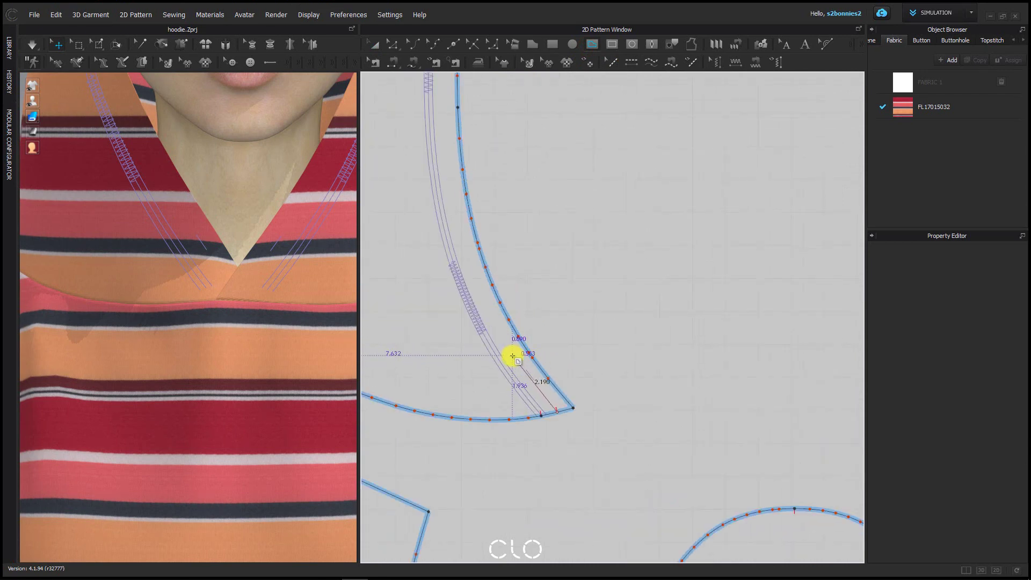
pyautogui.click(516, 357)
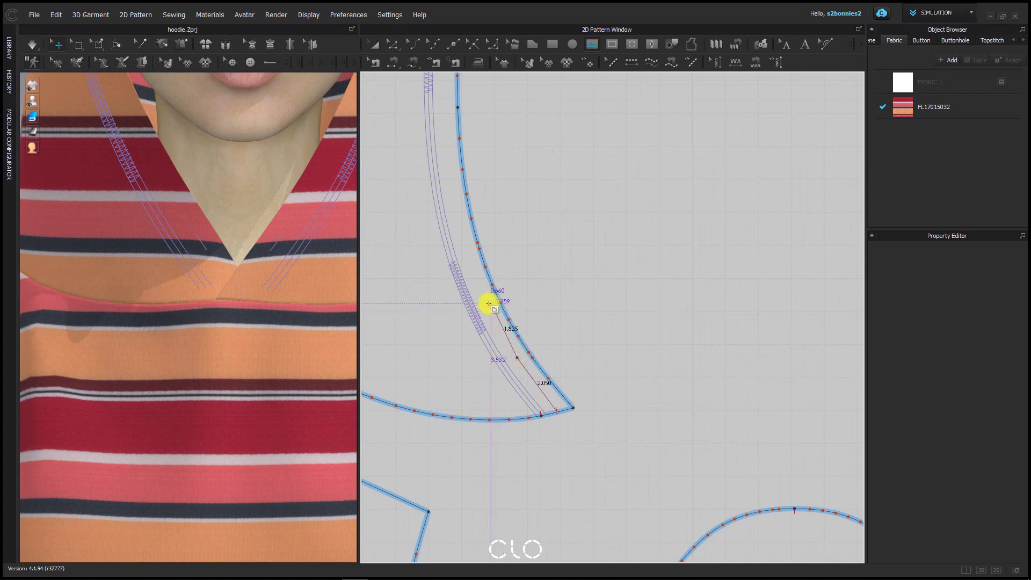
pyautogui.press('Escape')
# - Draw a curved internal line about 15.16 in long inside the hood piece, following its front opening edge from bottom to top
pyautogui.click(541, 416)
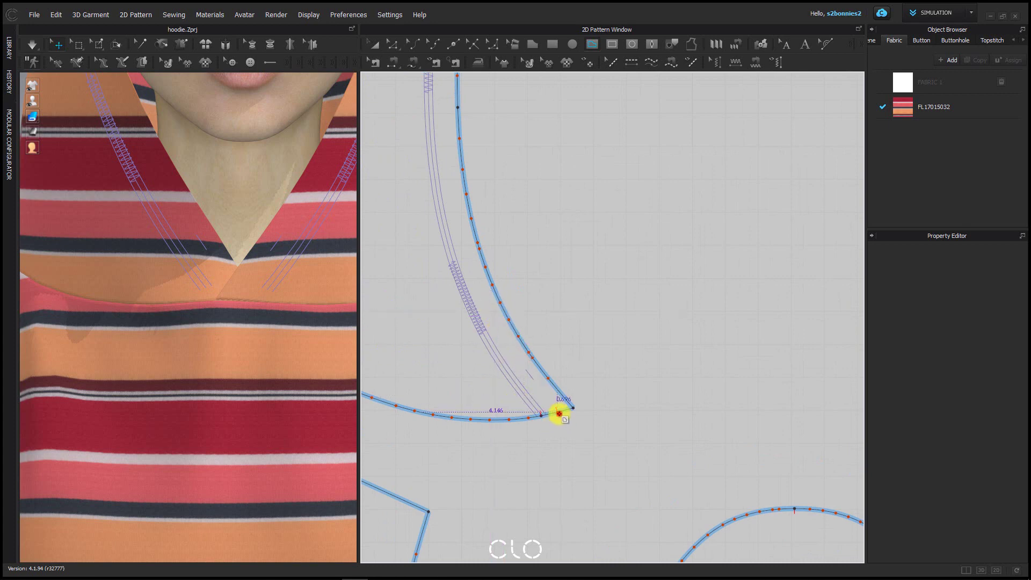
pyautogui.click(536, 387)
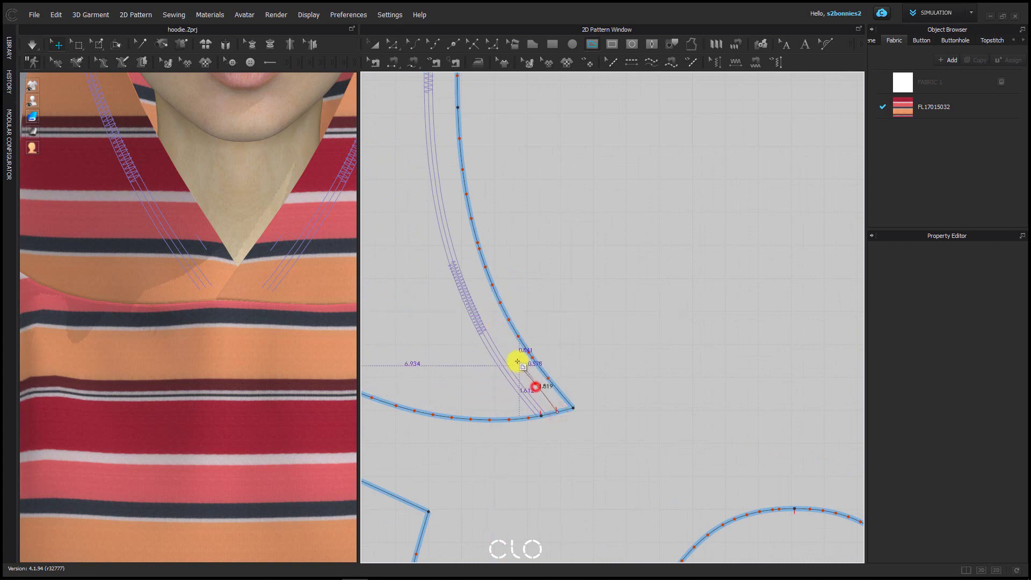
pyautogui.click(494, 327)
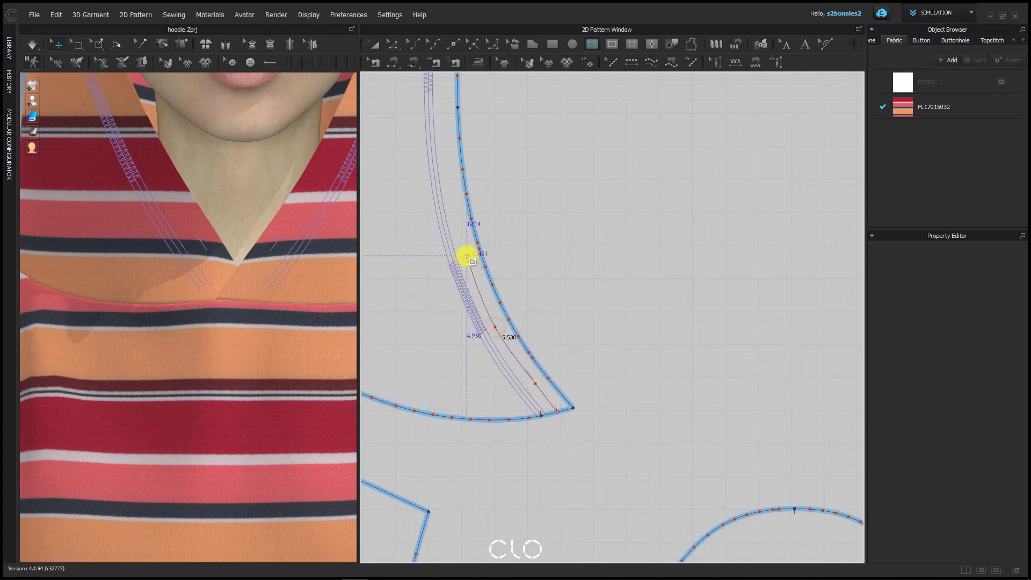
pyautogui.click(466, 255)
pyautogui.moveTo(453, 209); pyautogui.dragTo(453, 279, button='middle')
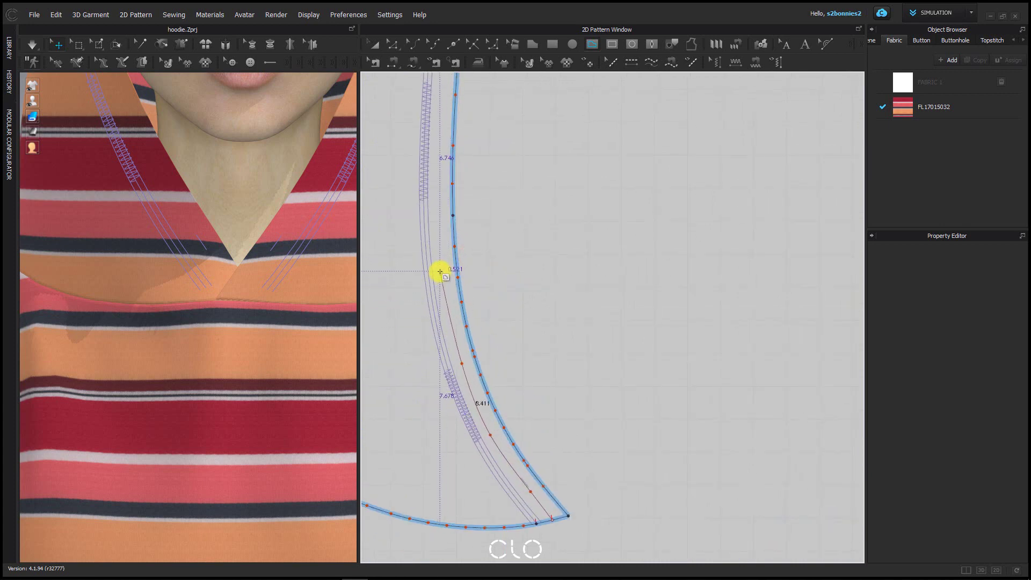
pyautogui.click(440, 271)
pyautogui.moveTo(442, 228); pyautogui.dragTo(426, 279, button='middle')
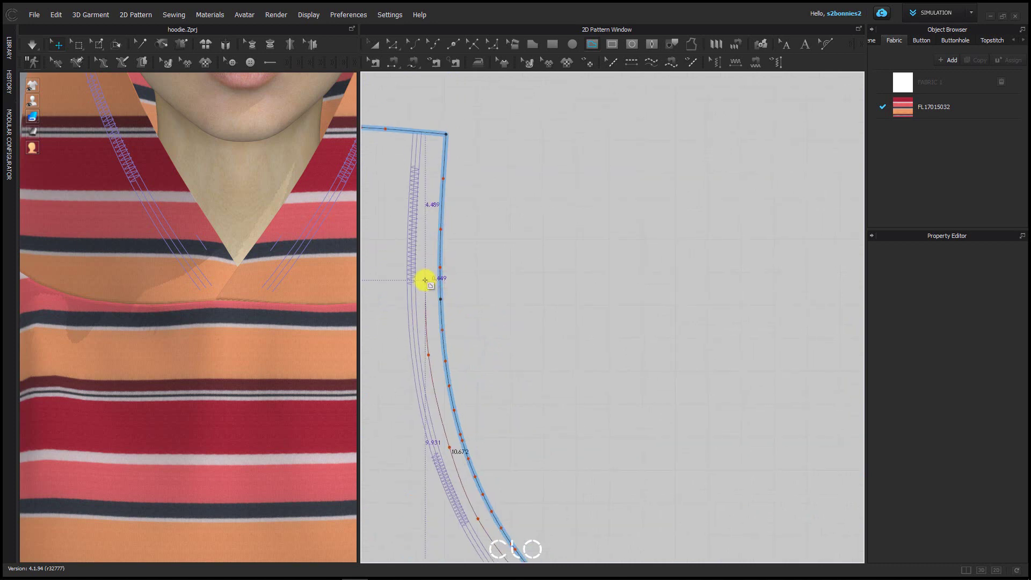
pyautogui.click(423, 273)
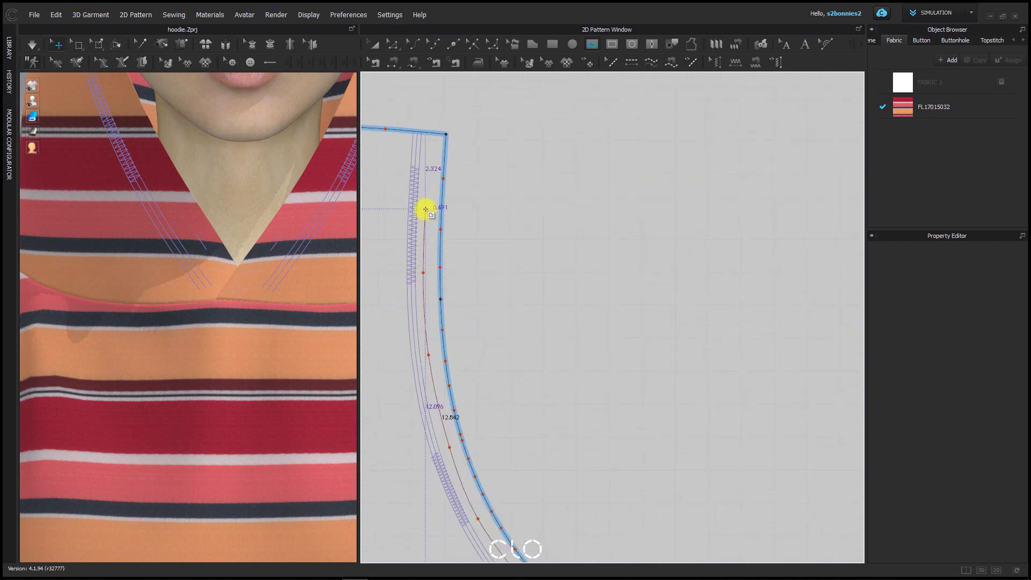
pyautogui.click(425, 208)
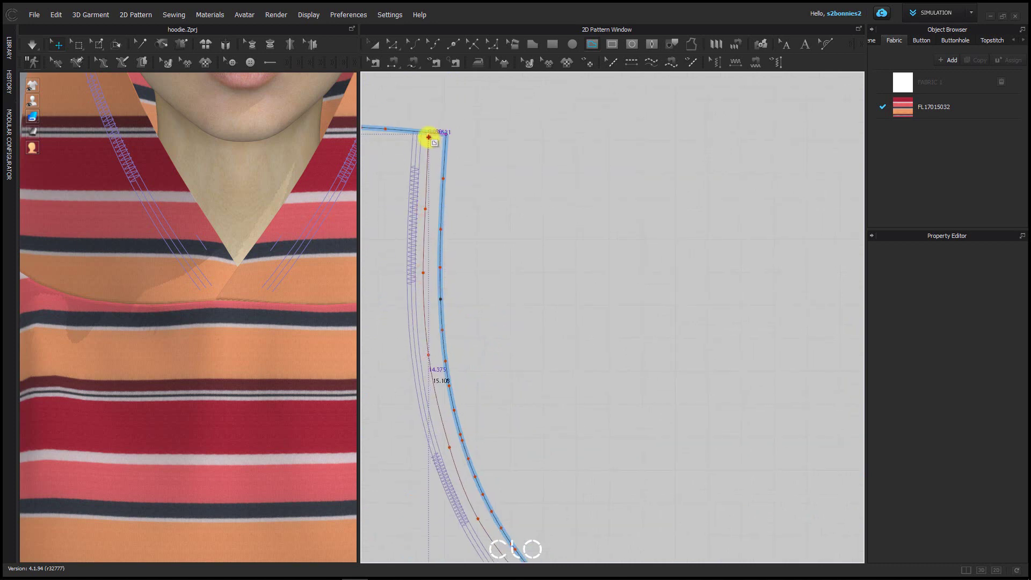
pyautogui.doubleClick(428, 137)
pyautogui.scroll(-2, 508, 446)
pyautogui.moveTo(508, 442); pyautogui.dragTo(501, 328, button='middle')
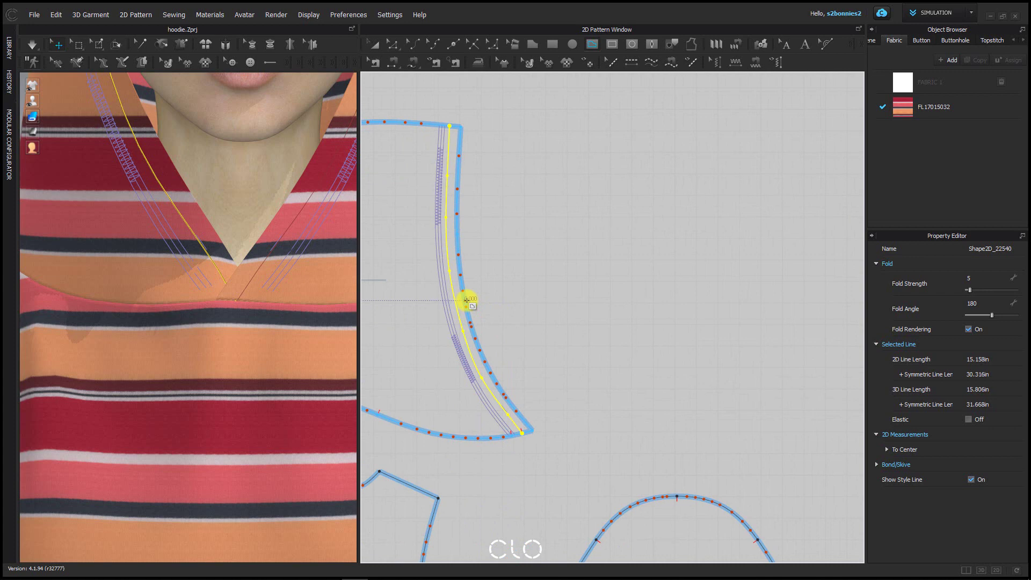
# - Delete the freehand internal line inside the hood piece's front edge
pyautogui.press('a')
pyautogui.click(542, 221)
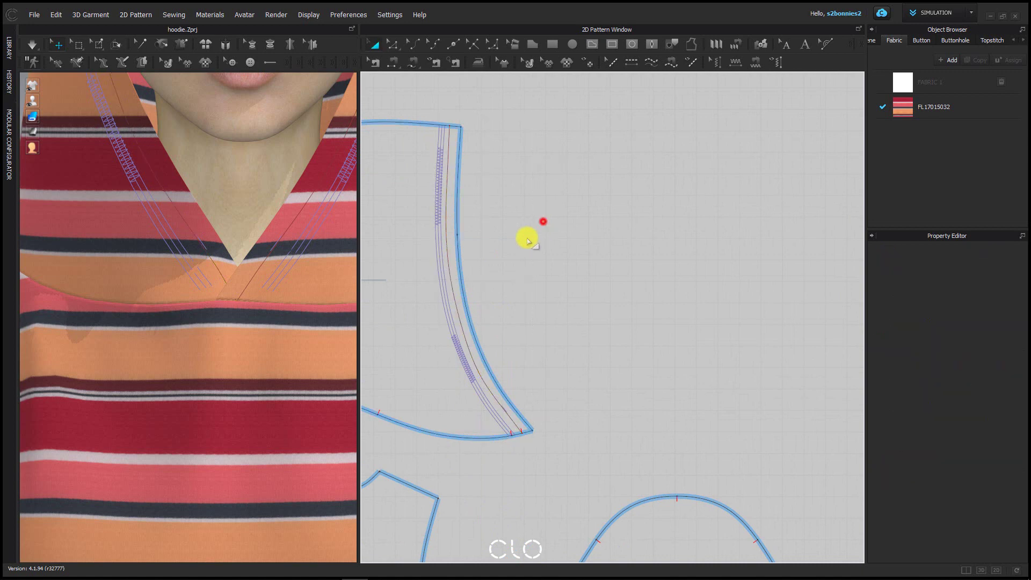
pyautogui.click(446, 240)
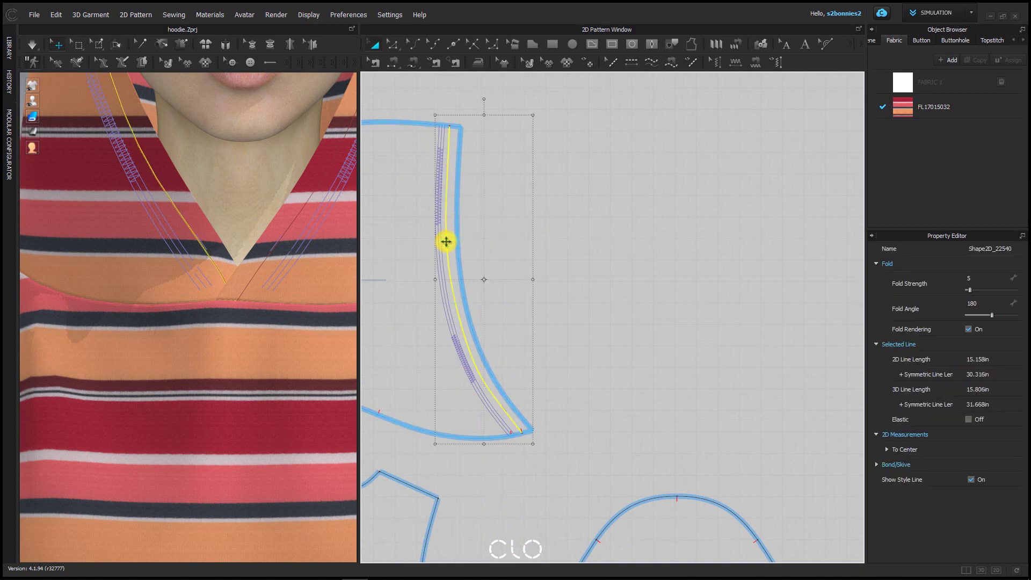
pyautogui.press('z')
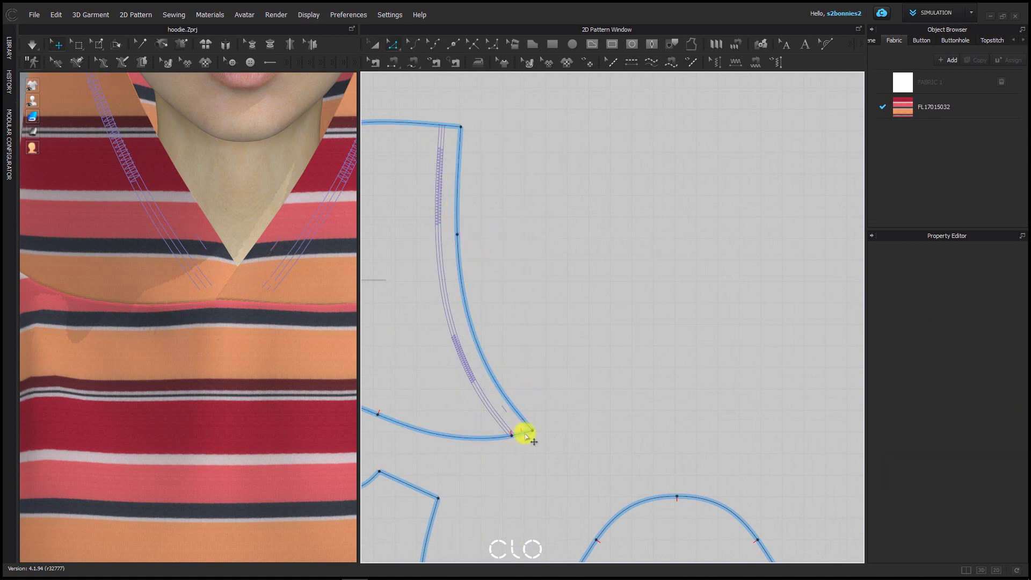
# - Add a point on the hood's neckline edge between the existing notch and the front corner, and measure the segment beside the corner
pyautogui.click(526, 434)
pyautogui.click(543, 430)
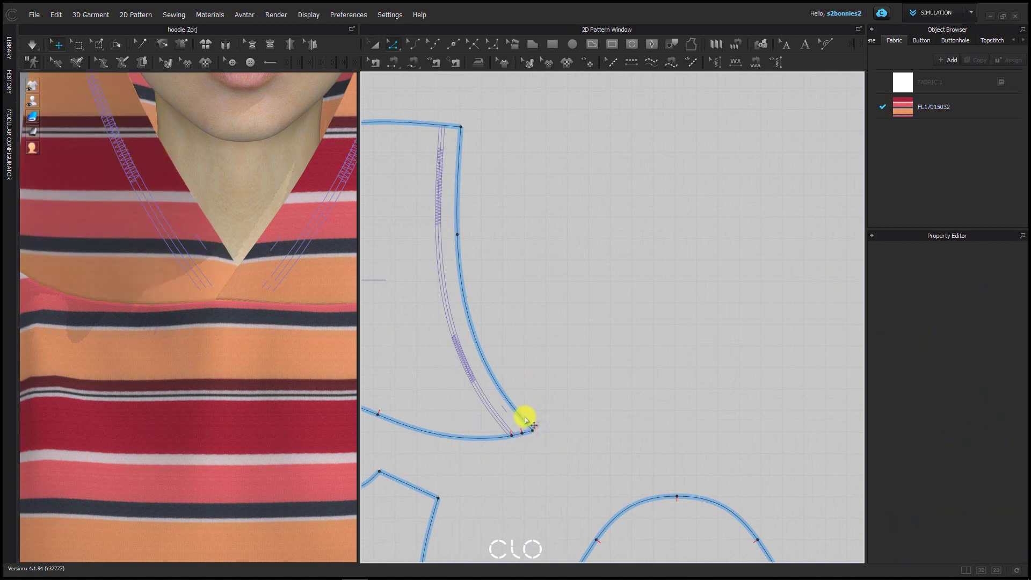
pyautogui.scroll(3, 525, 430)
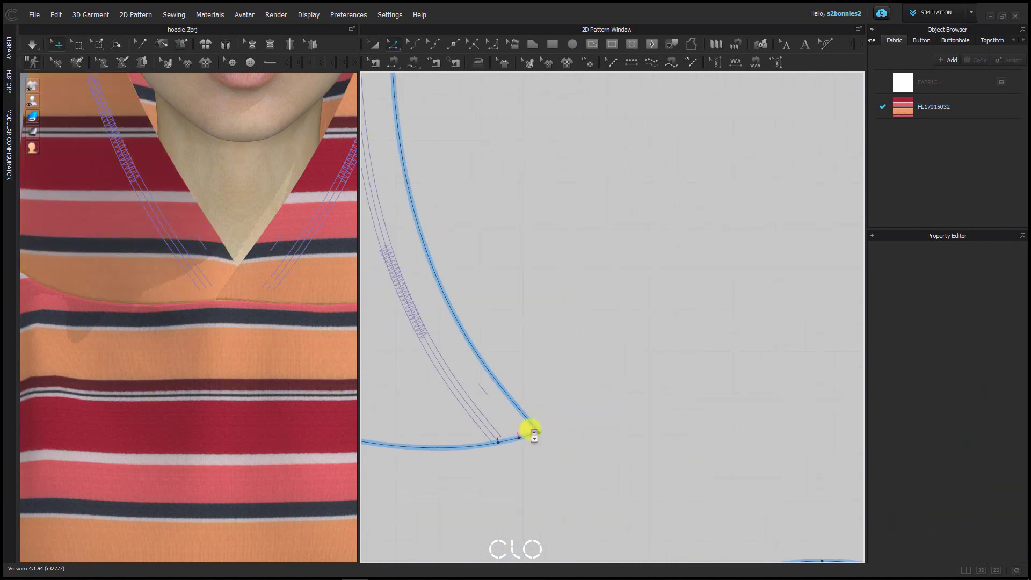
pyautogui.scroll(-5, 528, 429)
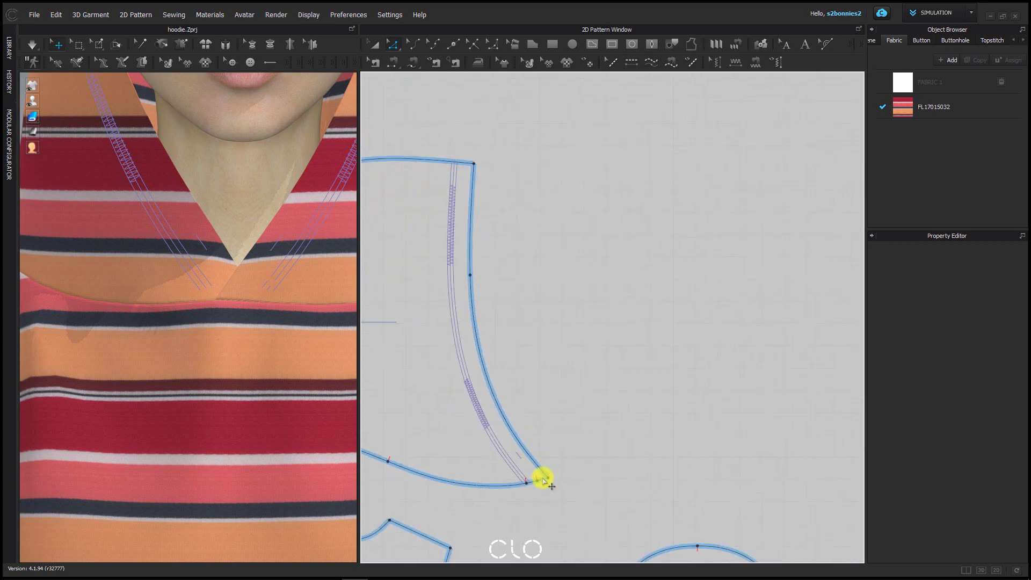
pyautogui.scroll(2, 543, 483)
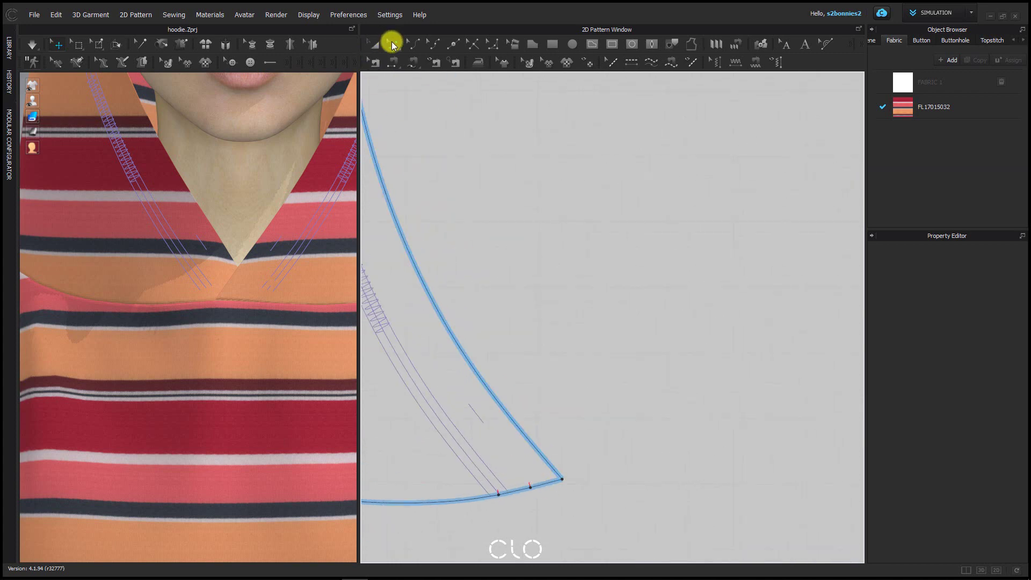
pyautogui.click(391, 43)
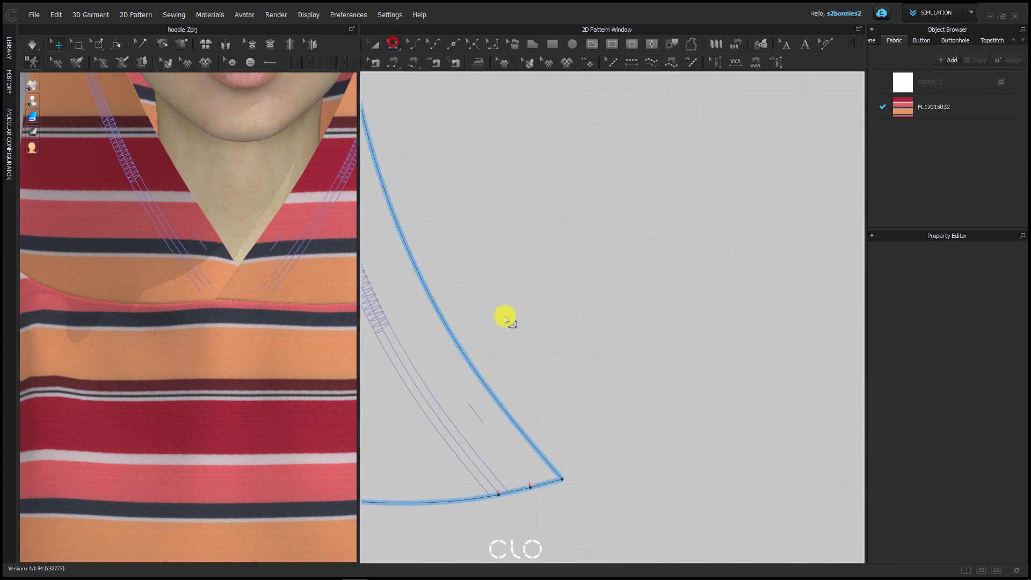
pyautogui.click(551, 482)
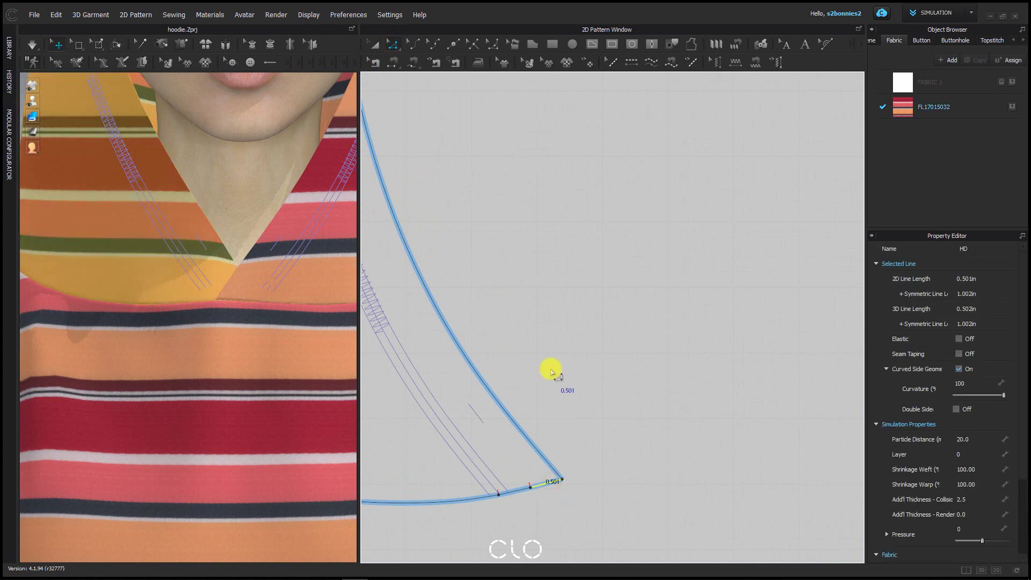
pyautogui.scroll(-2, 553, 354)
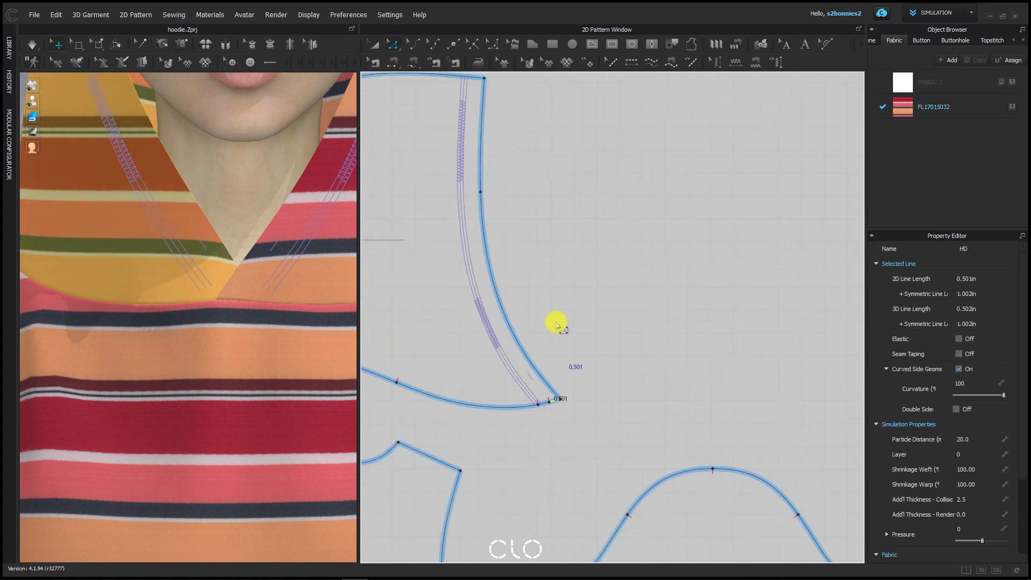
pyautogui.scroll(-1, 559, 301)
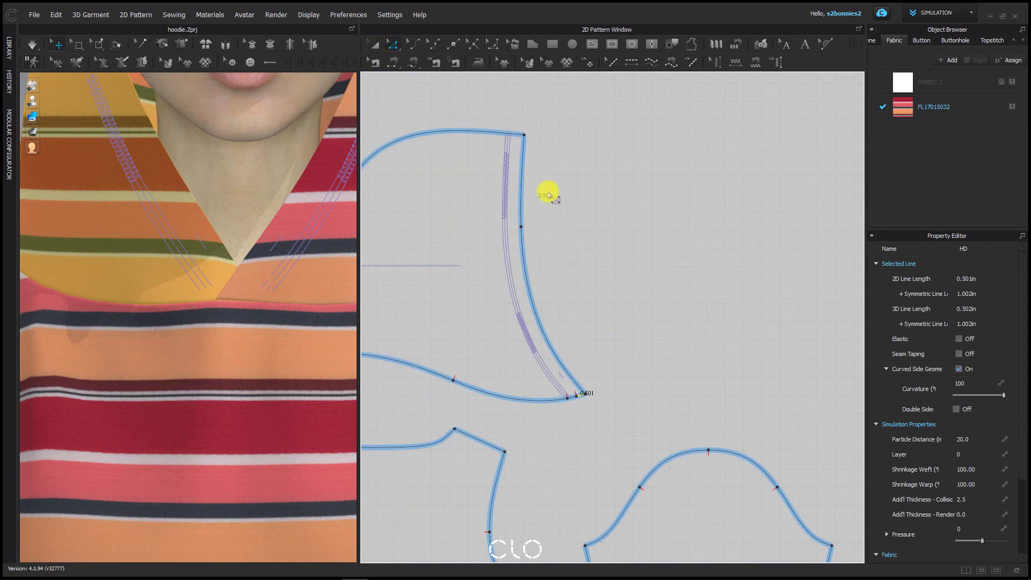
# - Offset both segments of the hood's front opening edge as one internal line at 0.501 in, extended to the outline
pyautogui.click(520, 199)
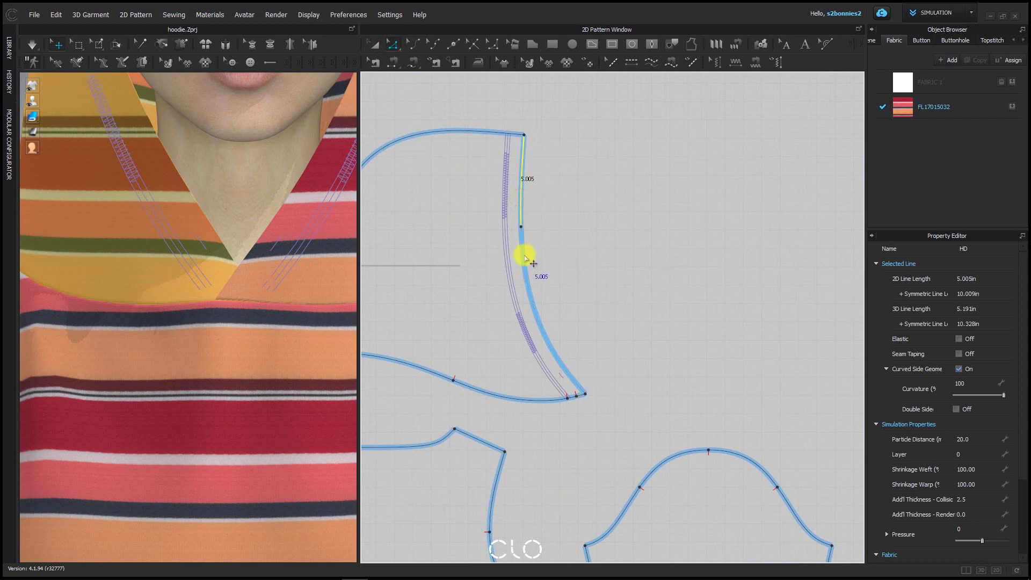
pyautogui.keyDown('shift'); pyautogui.click(525, 252); pyautogui.keyUp('shift')
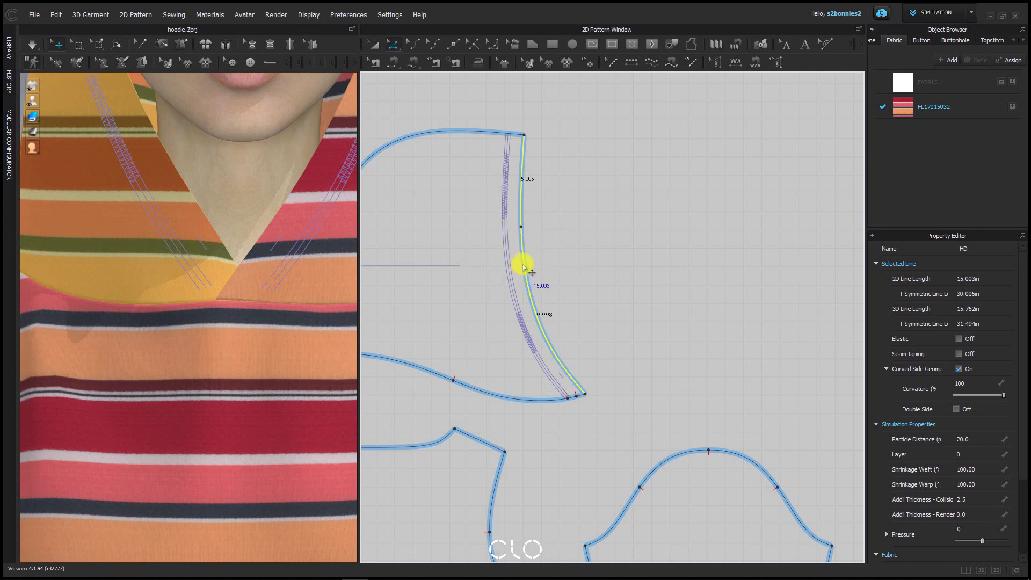
pyautogui.rightClick(523, 266)
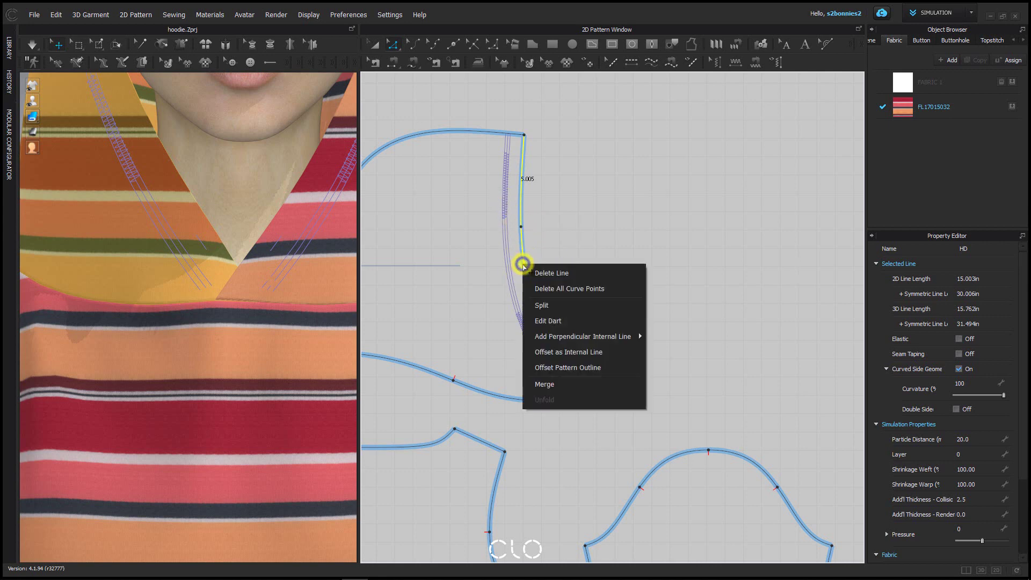
pyautogui.click(608, 353)
pyautogui.moveTo(520, 202); pyautogui.dragTo(642, 202)
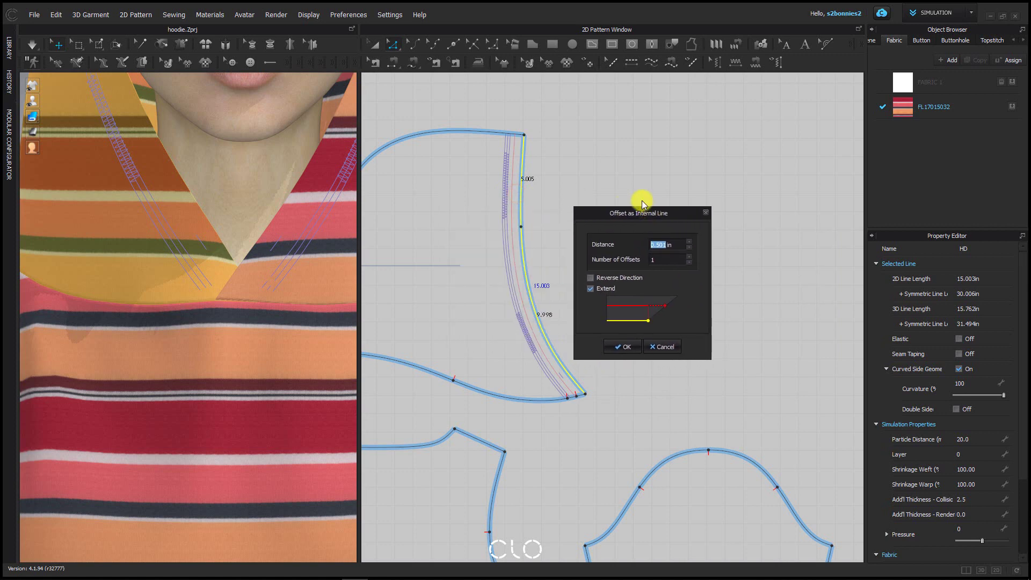
pyautogui.write('0.501')
pyautogui.click(623, 347)
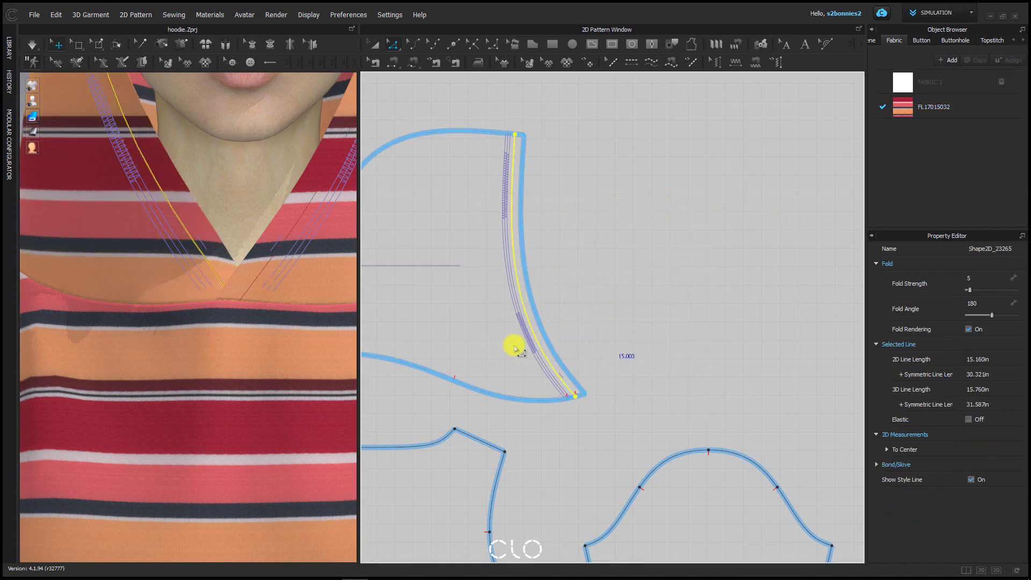
# - Cut the hood along the new offset internal line so the front strips separate from both mirrored pieces
pyautogui.scroll(-3, 603, 191)
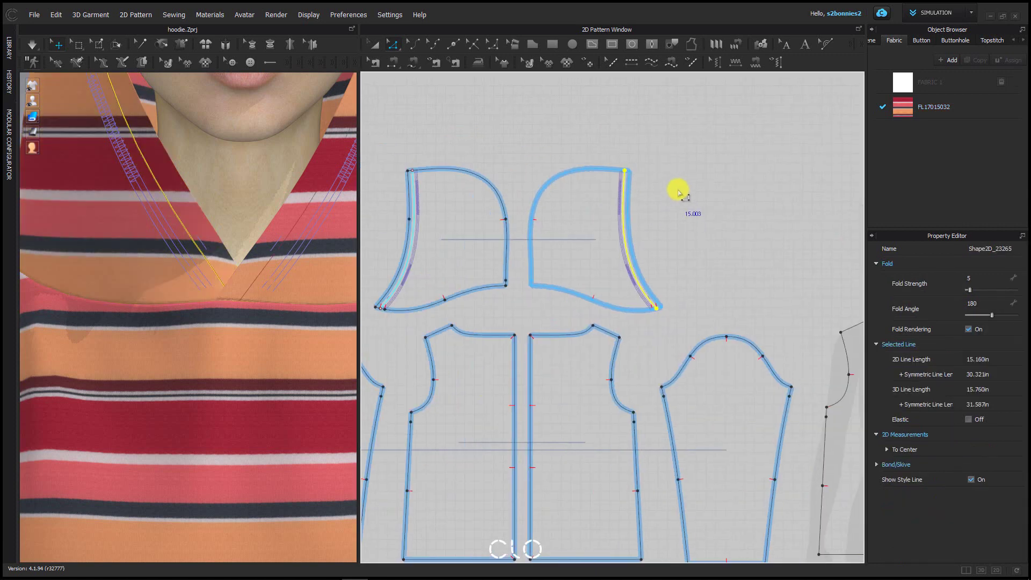
pyautogui.click(664, 198)
pyautogui.scroll(3, 644, 191)
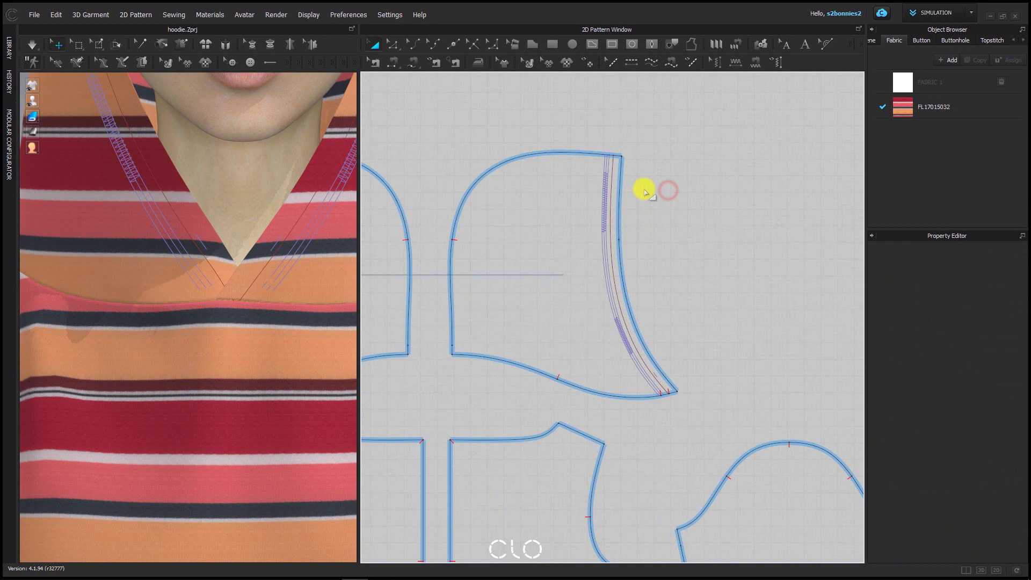
pyautogui.click(612, 196)
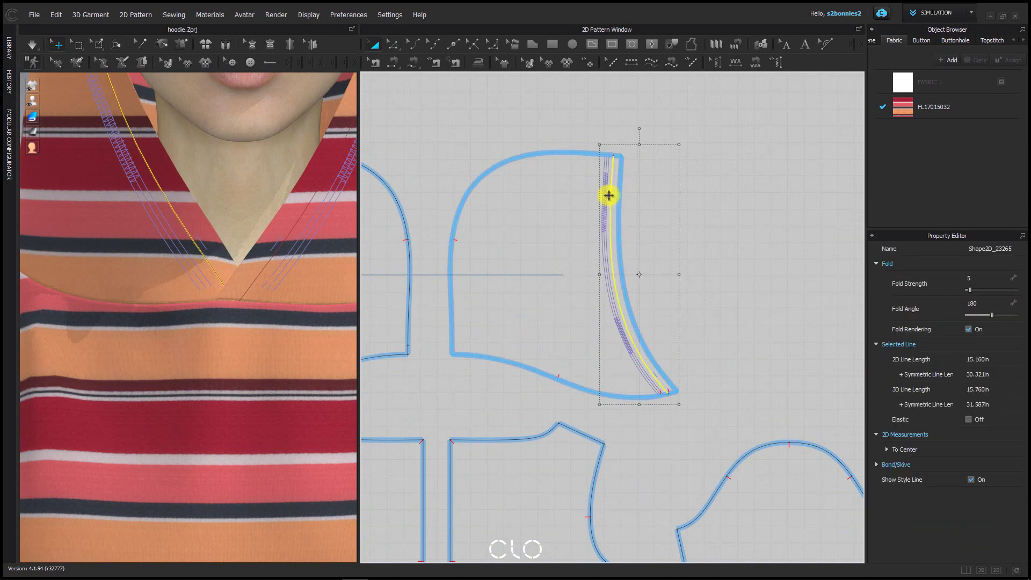
pyautogui.rightClick(608, 196)
pyautogui.click(656, 360)
pyautogui.click(672, 331)
# - Delete the cut-off front strips beside both hood pieces
pyautogui.scroll(-3, 671, 332)
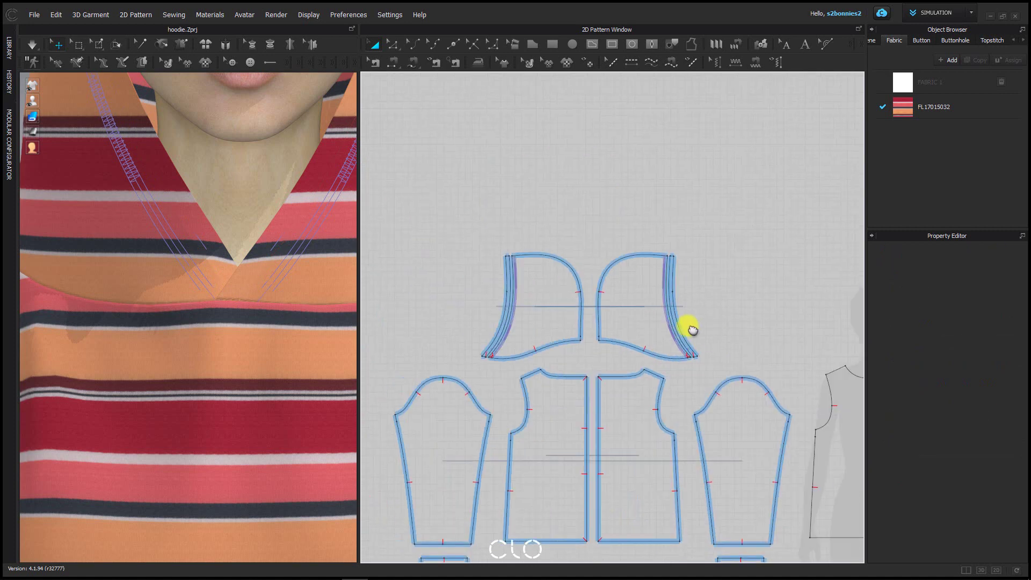
pyautogui.scroll(3, 509, 283)
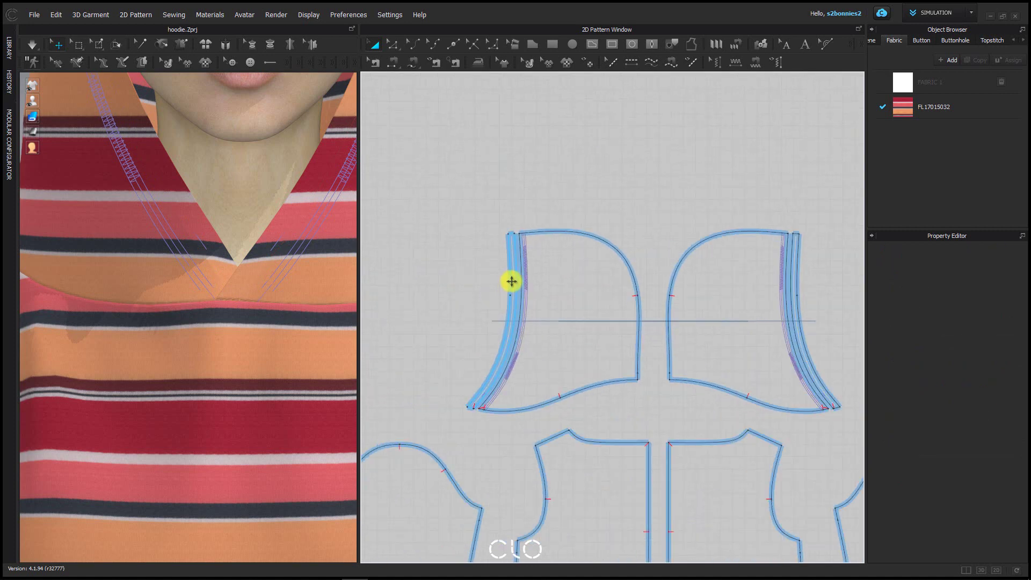
pyautogui.click(512, 281)
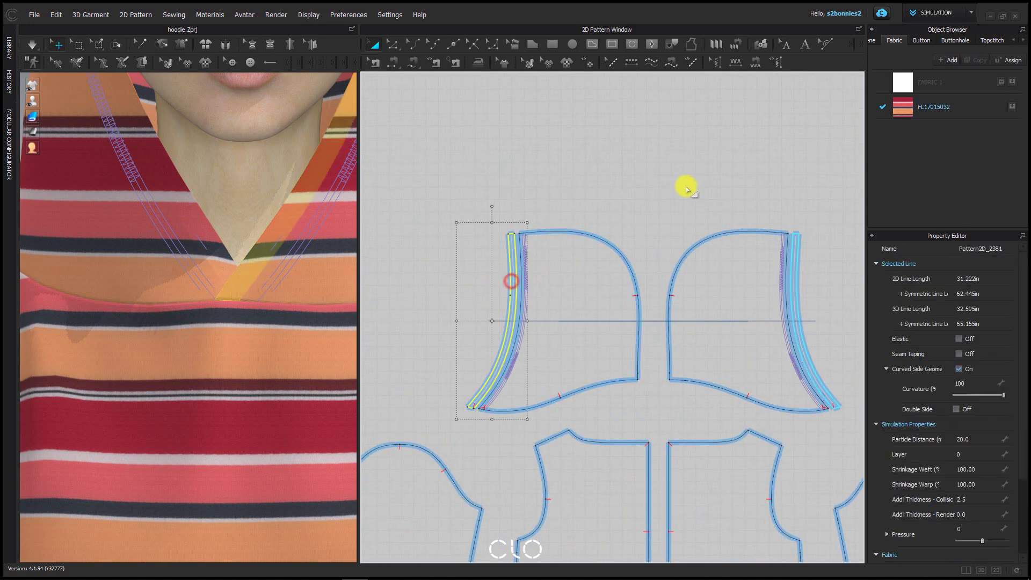
pyautogui.keyDown('shift'); pyautogui.click(793, 268); pyautogui.keyUp('shift')
pyautogui.press('Delete')
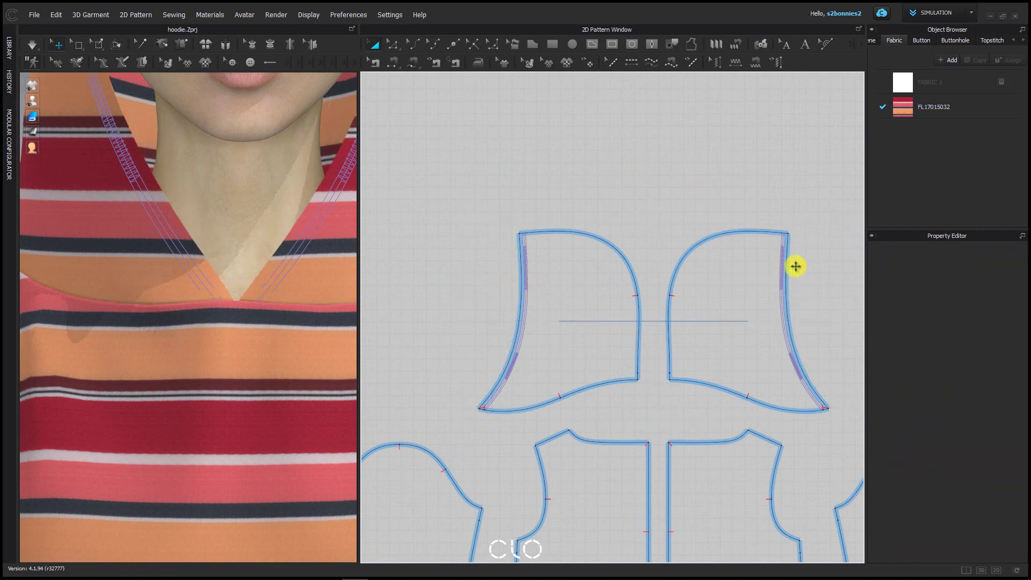
# - Edit the short sewing line on one side of the front piece's neckline centre, extending its inner end to the centre notch
pyautogui.scroll(-3, 680, 297)
pyautogui.scroll(-2, 769, 350)
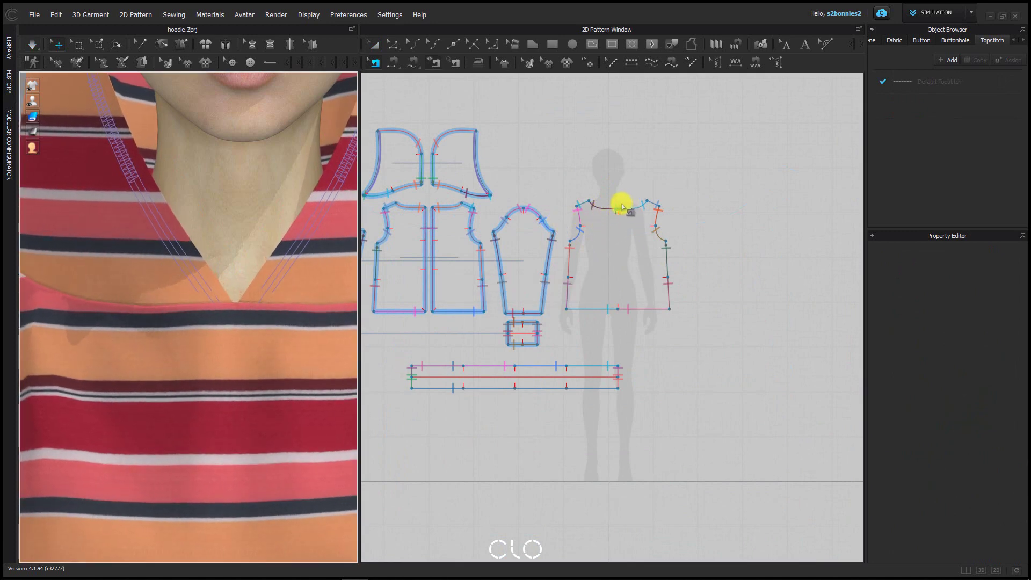
pyautogui.scroll(8, 621, 207)
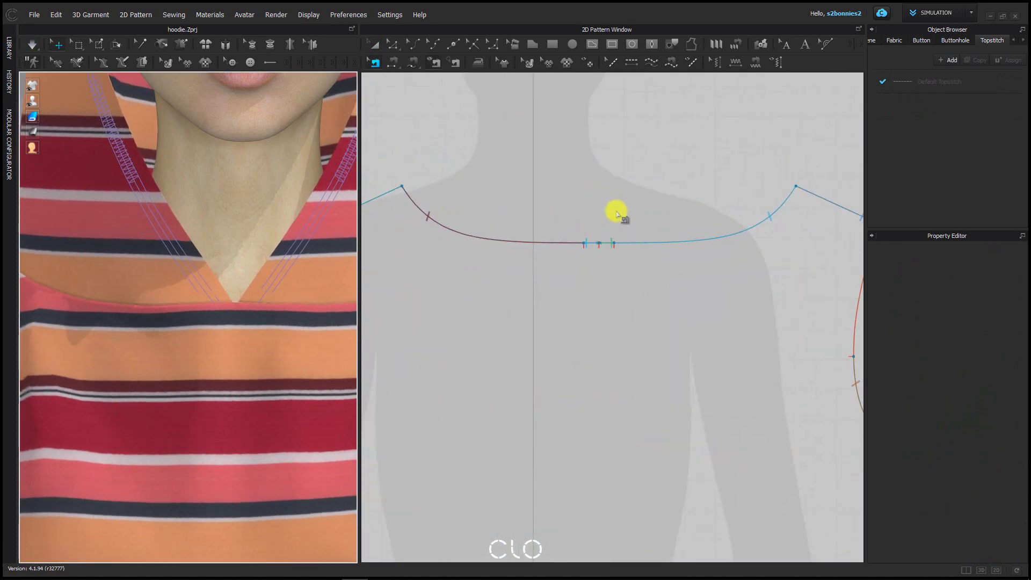
pyautogui.scroll(2, 590, 258)
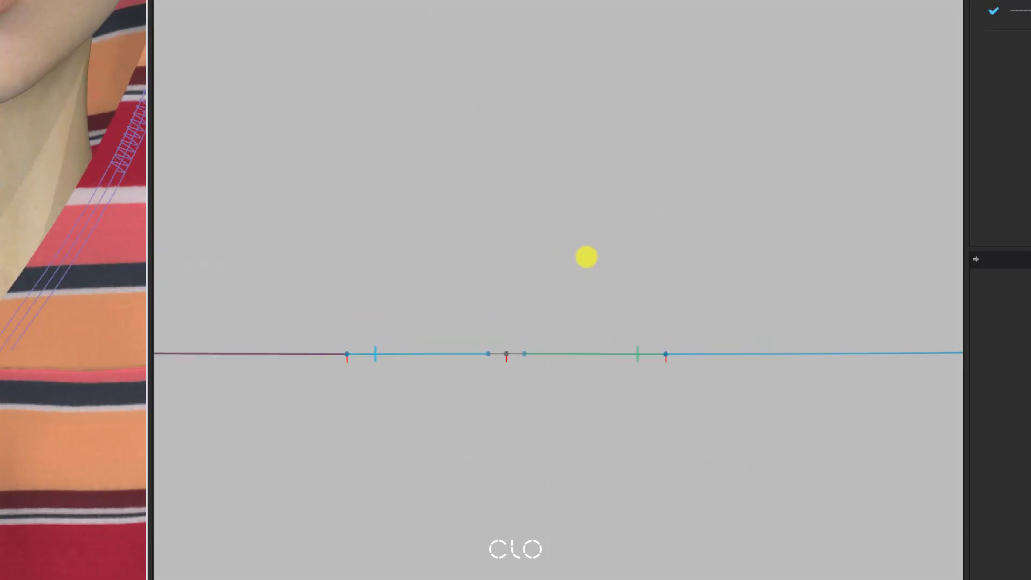
pyautogui.click(593, 269)
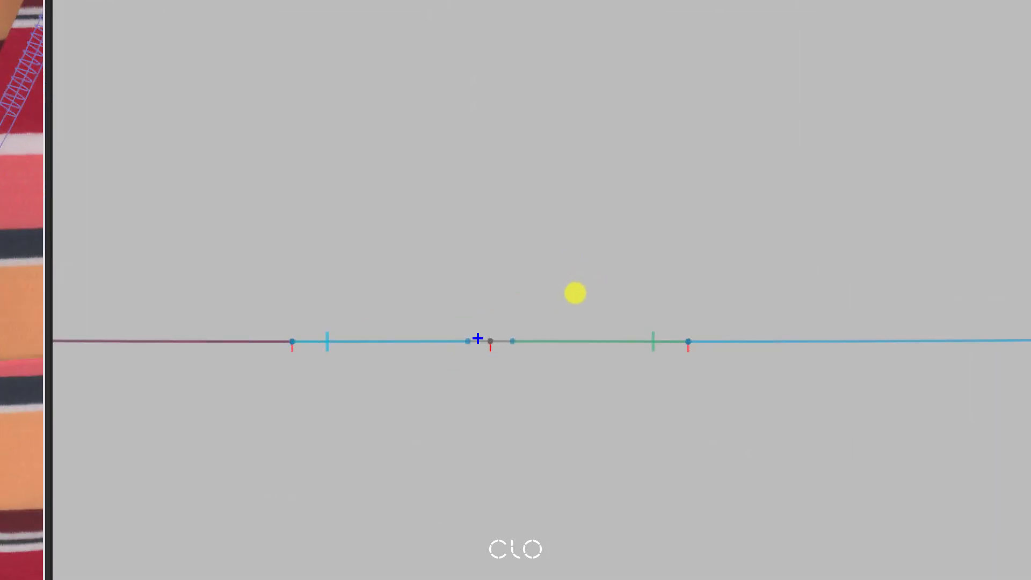
pyautogui.moveTo(468, 329); pyautogui.dragTo(489, 327)
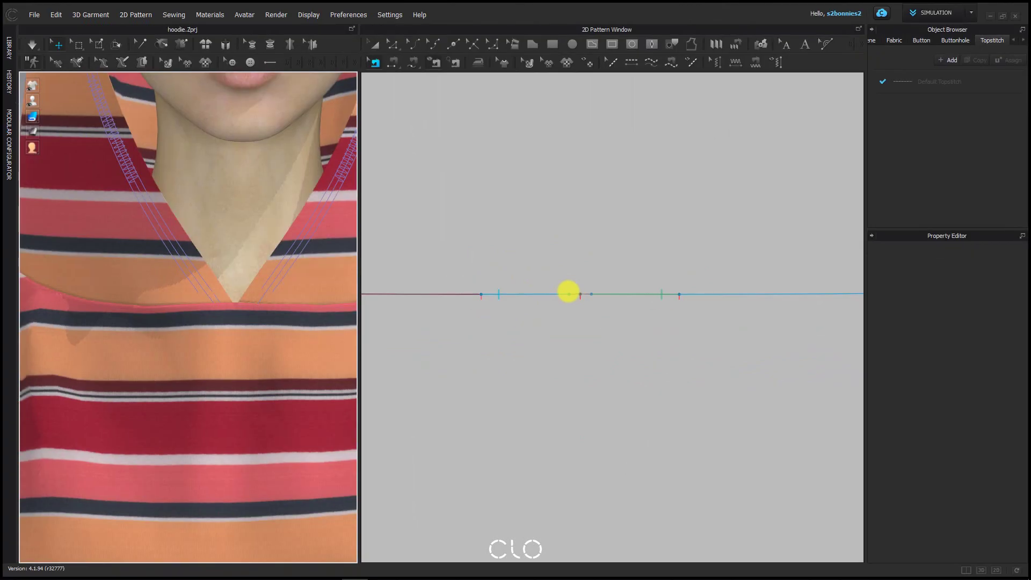
pyautogui.click(379, 64)
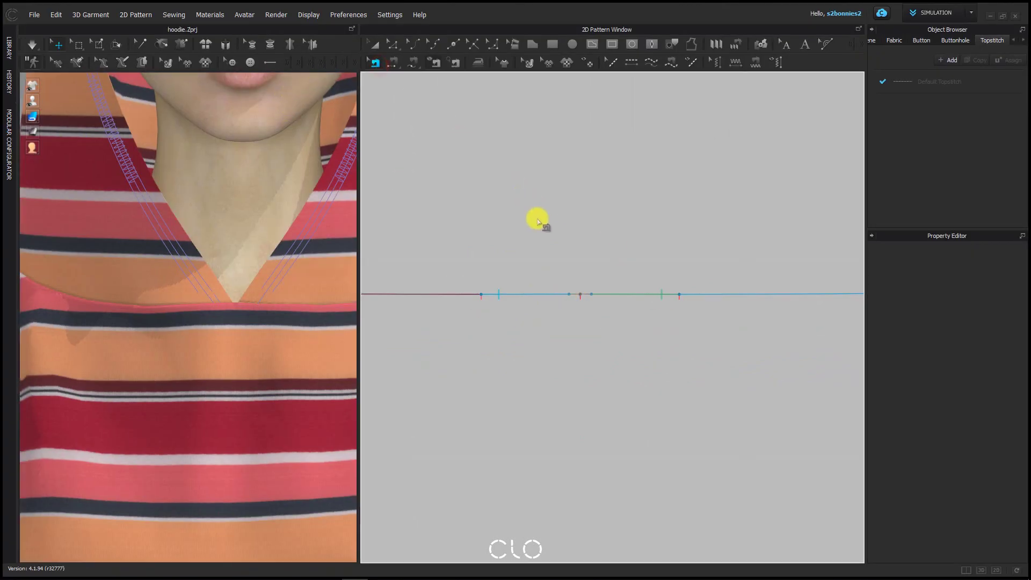
pyautogui.click(533, 294)
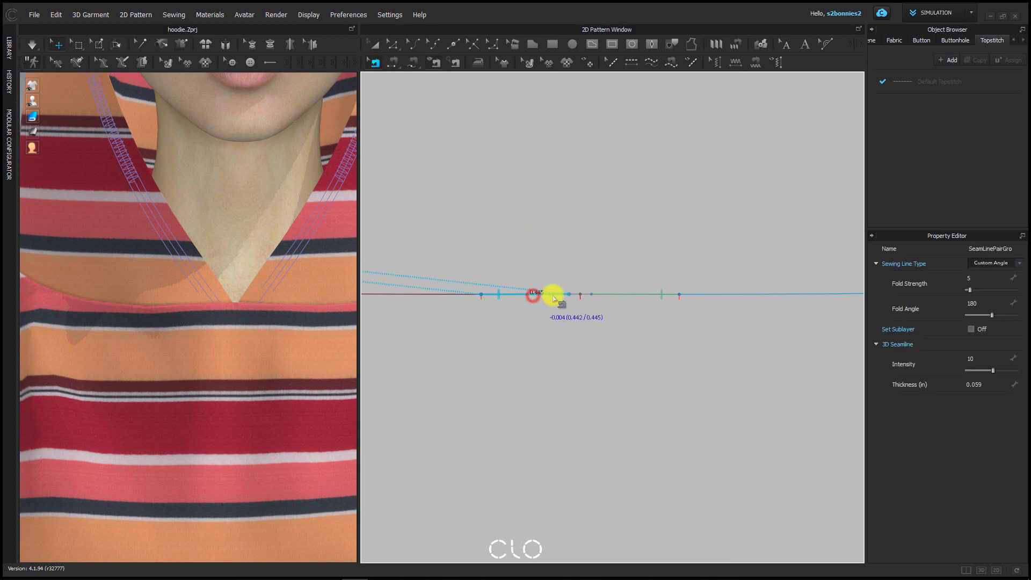
pyautogui.scroll(3, 553, 298)
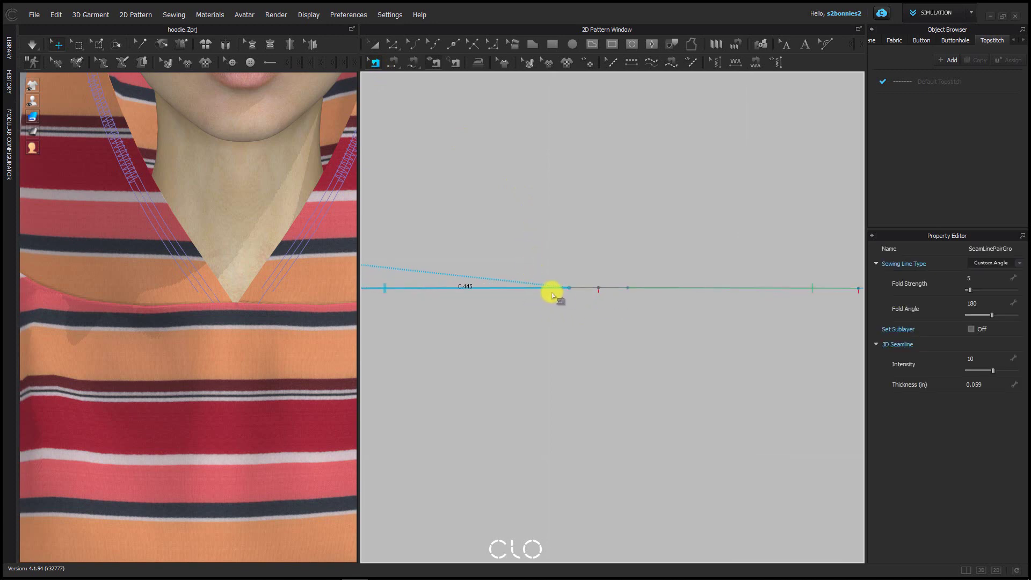
pyautogui.moveTo(552, 296); pyautogui.dragTo(575, 308, button='middle')
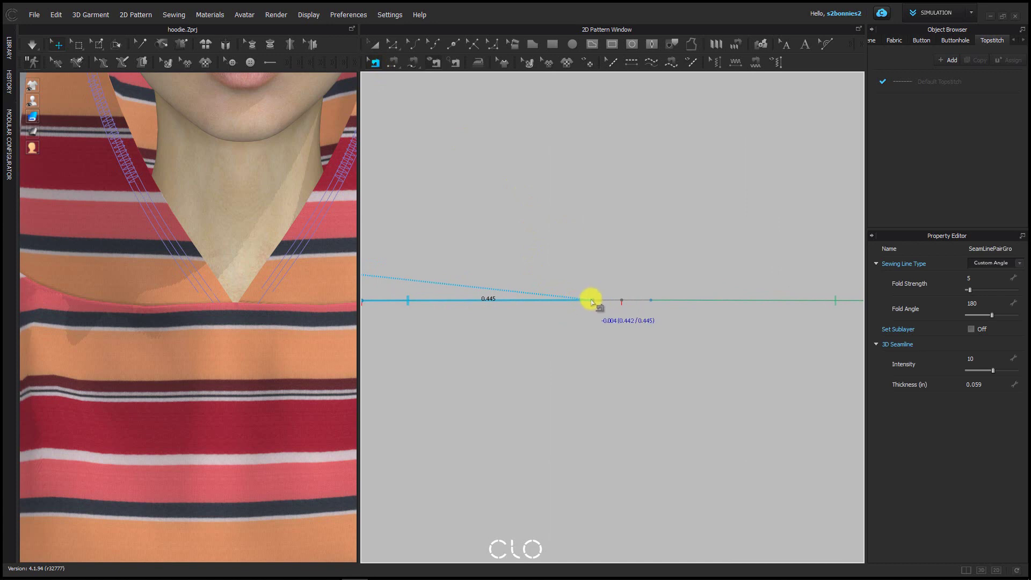
pyautogui.moveTo(590, 300); pyautogui.dragTo(650, 318)
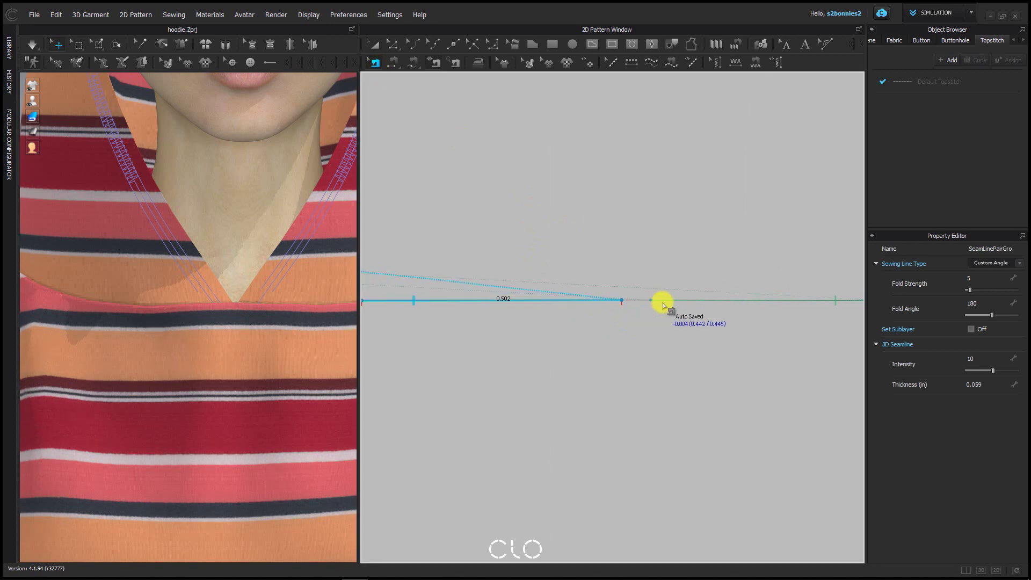
# - Extend the opposite short sewing line on the front neckline so its inner end meets the same centre notch
pyautogui.click(652, 301)
pyautogui.moveTo(624, 300); pyautogui.dragTo(622, 300)
pyautogui.scroll(-3, 649, 336)
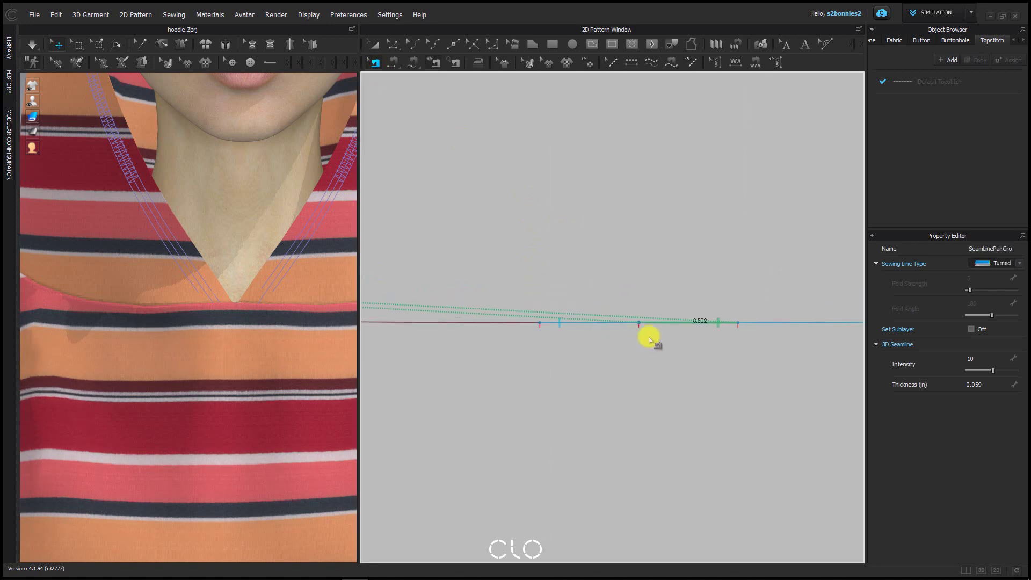
pyautogui.press('space')
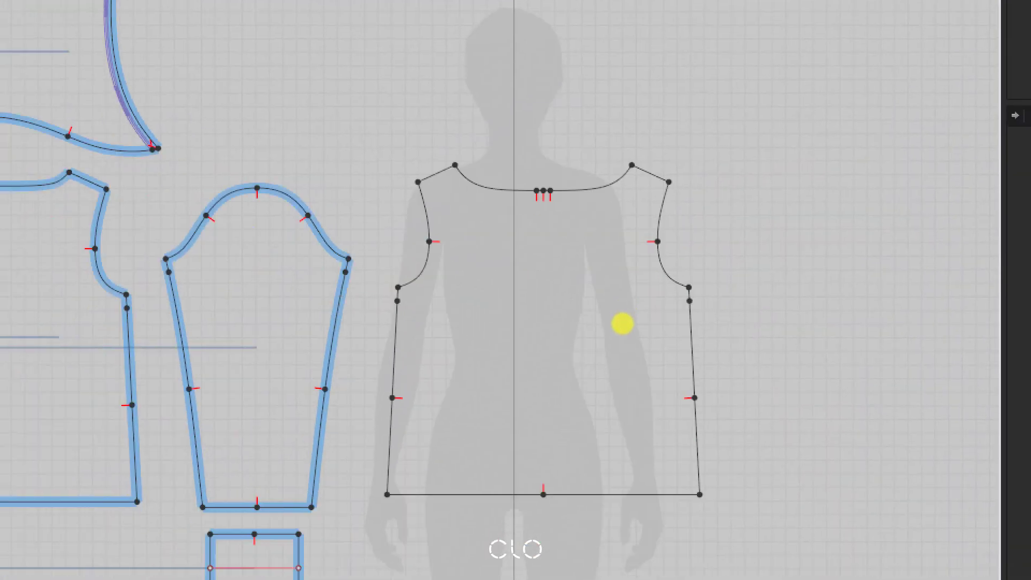
pyautogui.click(625, 326)
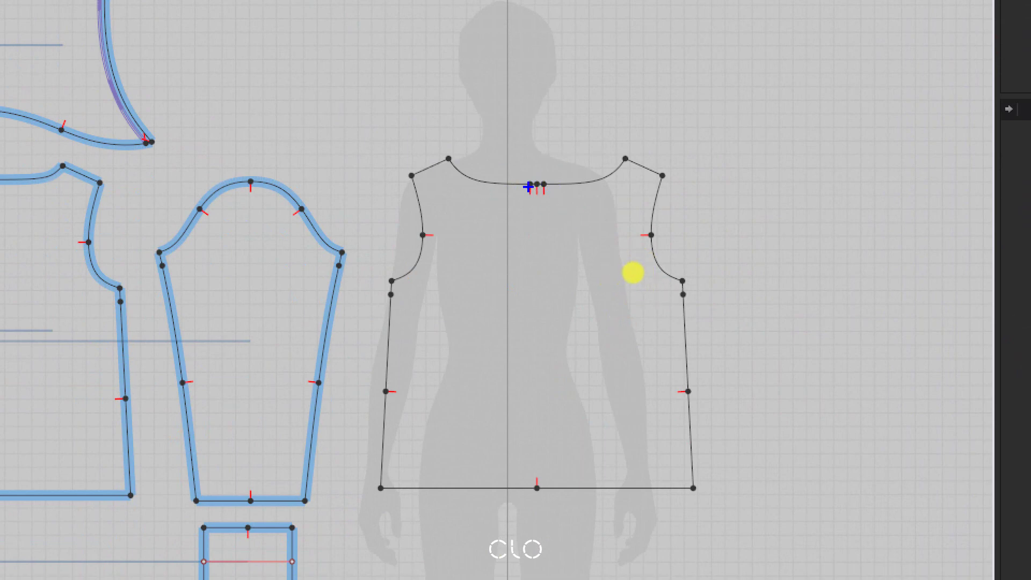
pyautogui.click(536, 182)
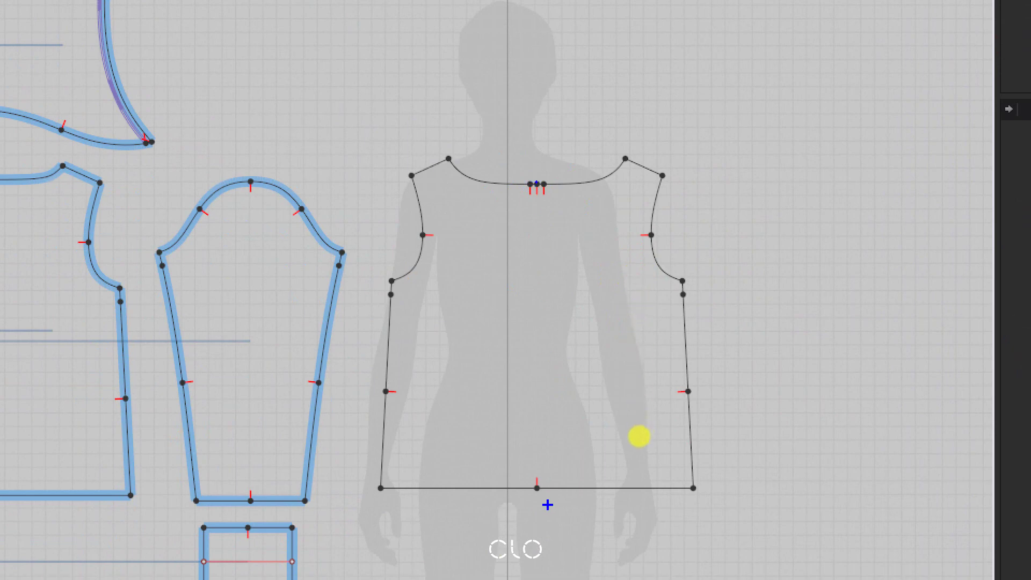
pyautogui.moveTo(523, 503)
pyautogui.mouseDown()
pyautogui.moveTo(534, 475)
pyautogui.moveTo(519, 503)
pyautogui.mouseUp()
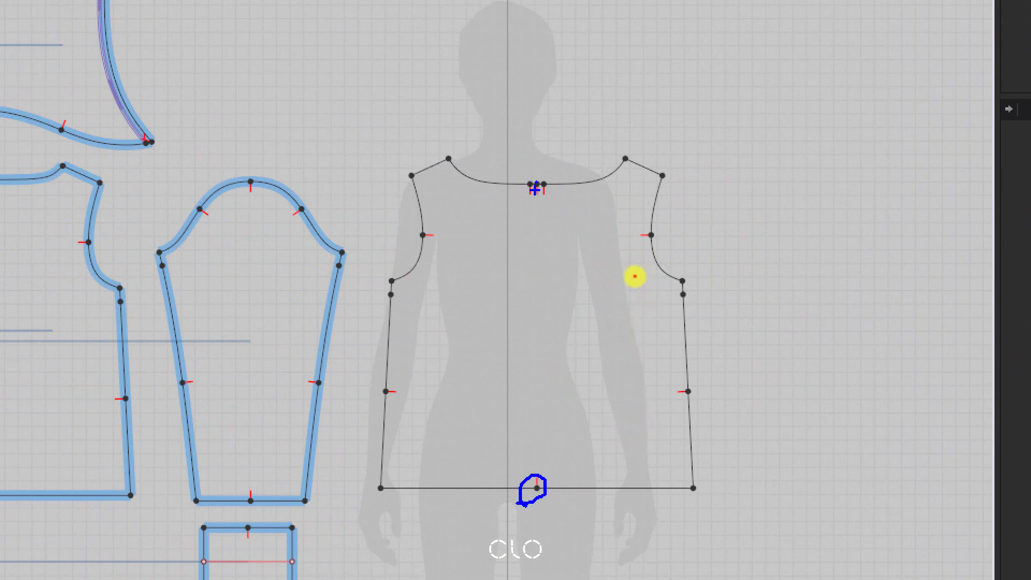
pyautogui.moveTo(535, 190)
pyautogui.mouseDown()
pyautogui.moveTo(547, 170)
pyautogui.moveTo(528, 441)
pyautogui.mouseUp()
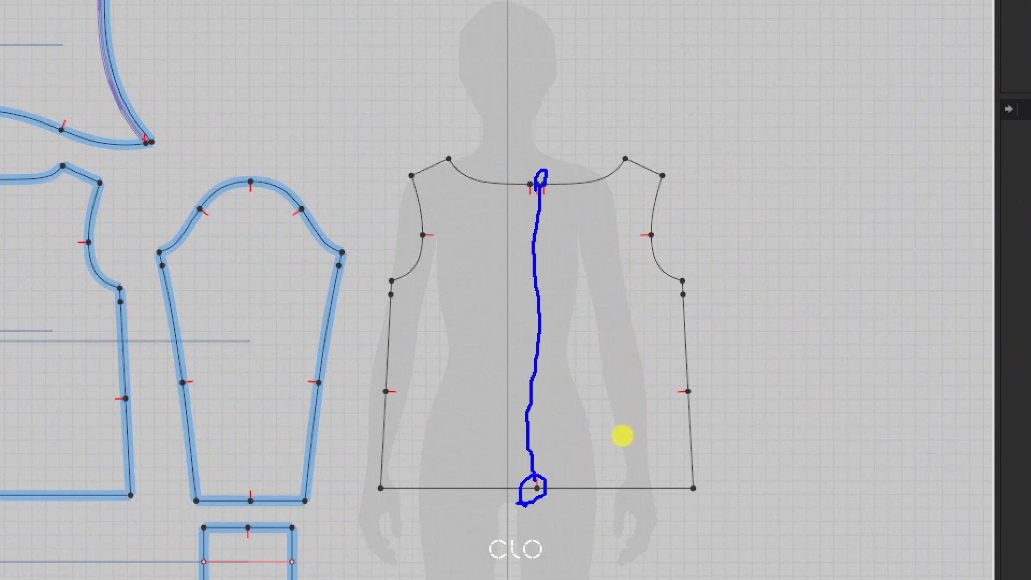
pyautogui.moveTo(624, 324)
pyautogui.mouseDown()
pyautogui.moveTo(562, 317)
pyautogui.moveTo(578, 342)
pyautogui.mouseUp()
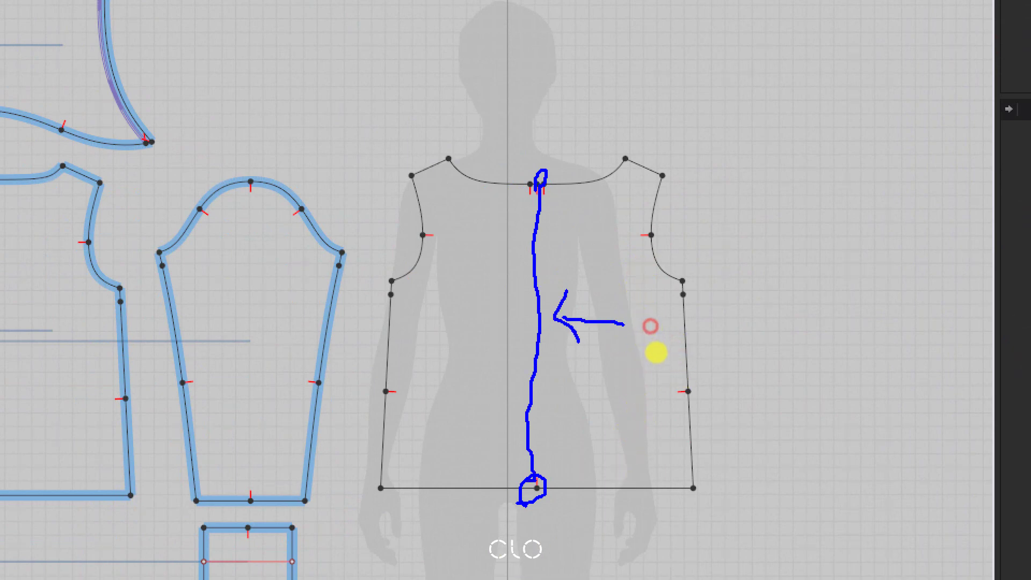
pyautogui.moveTo(667, 293)
pyautogui.mouseDown()
pyautogui.moveTo(676, 337)
pyautogui.moveTo(719, 308)
pyautogui.mouseUp()
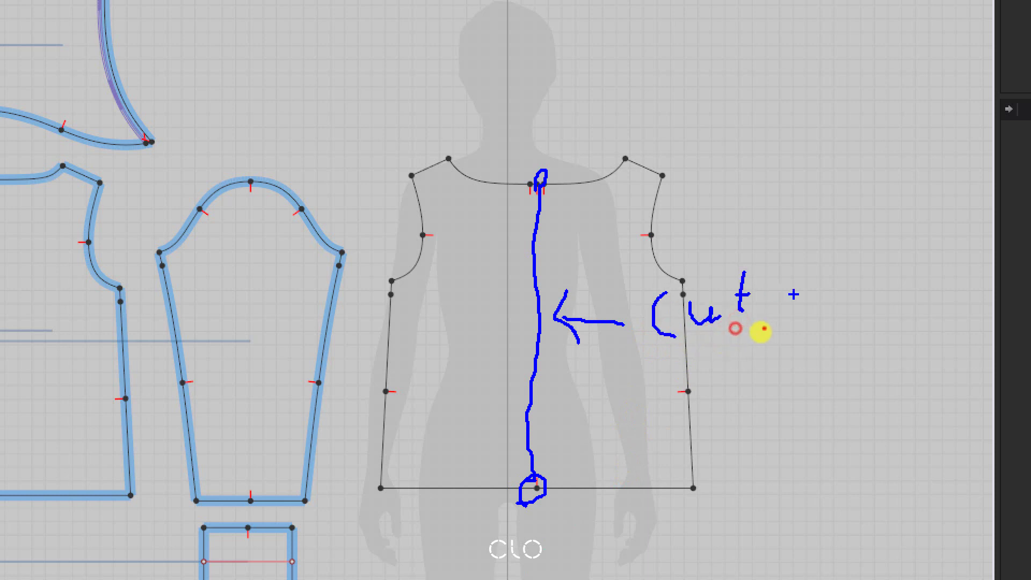
pyautogui.moveTo(791, 292)
pyautogui.mouseDown()
pyautogui.moveTo(773, 279)
pyautogui.moveTo(784, 325)
pyautogui.mouseUp()
pyautogui.moveTo(833, 295)
pyautogui.mouseDown()
pyautogui.moveTo(801, 338)
pyautogui.moveTo(859, 321)
pyautogui.mouseUp()
pyautogui.moveTo(863, 300)
pyautogui.mouseDown()
pyautogui.moveTo(886, 309)
pyautogui.moveTo(911, 301)
pyautogui.mouseUp()
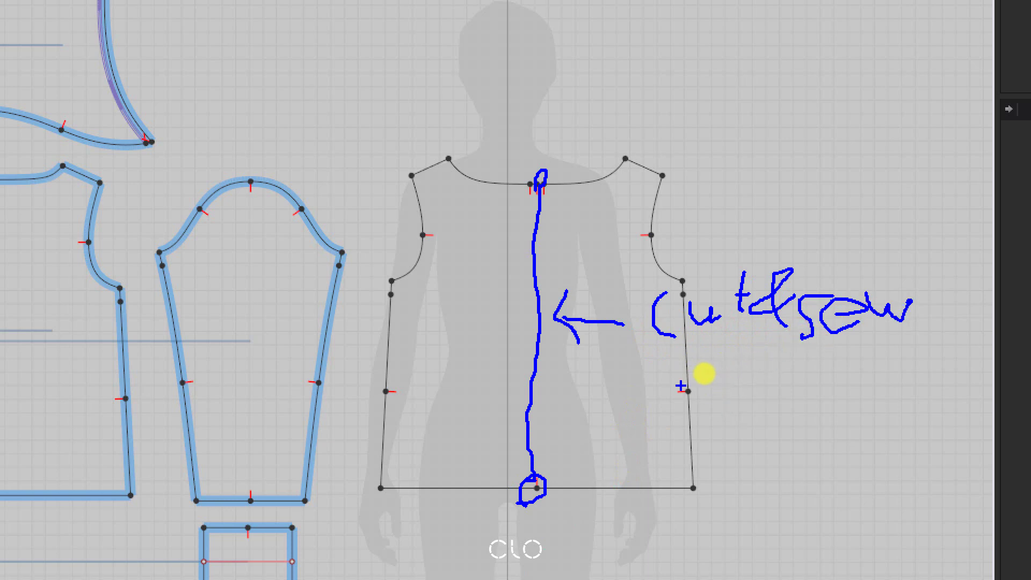
pyautogui.press('Escape')
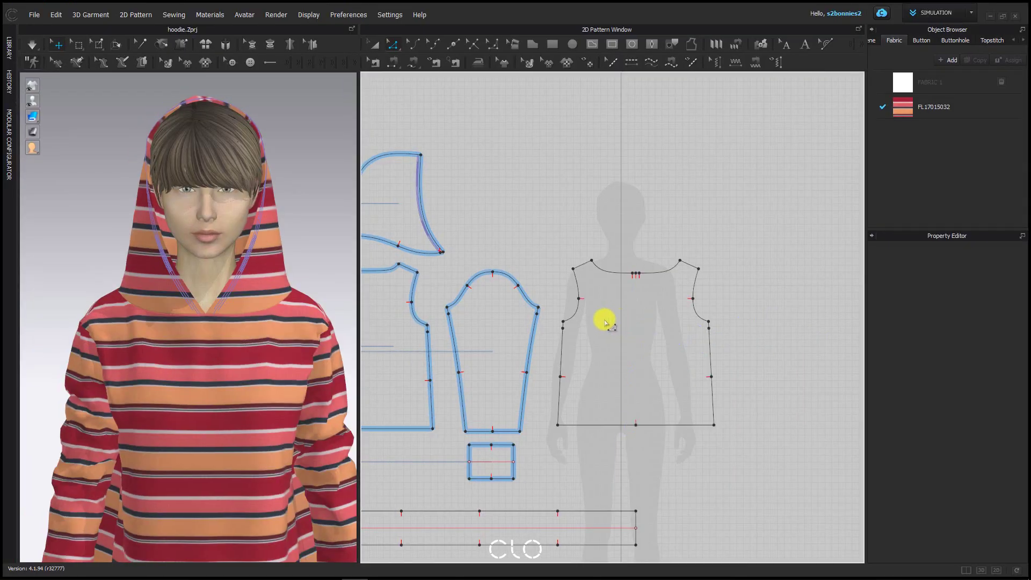
# - Draw a vertical internal line 22.375 in long on the front piece from the neckline centre point to the hem centre point
pyautogui.click(591, 45)
pyautogui.scroll(5, 633, 269)
pyautogui.click(624, 224)
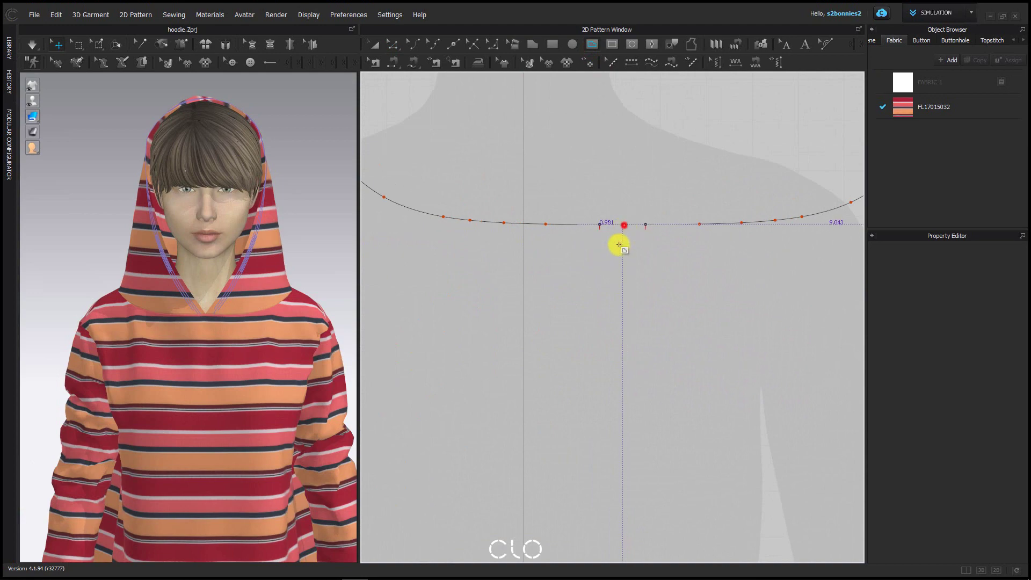
pyautogui.scroll(-5, 628, 333)
pyautogui.scroll(5, 617, 359)
pyautogui.click(619, 346)
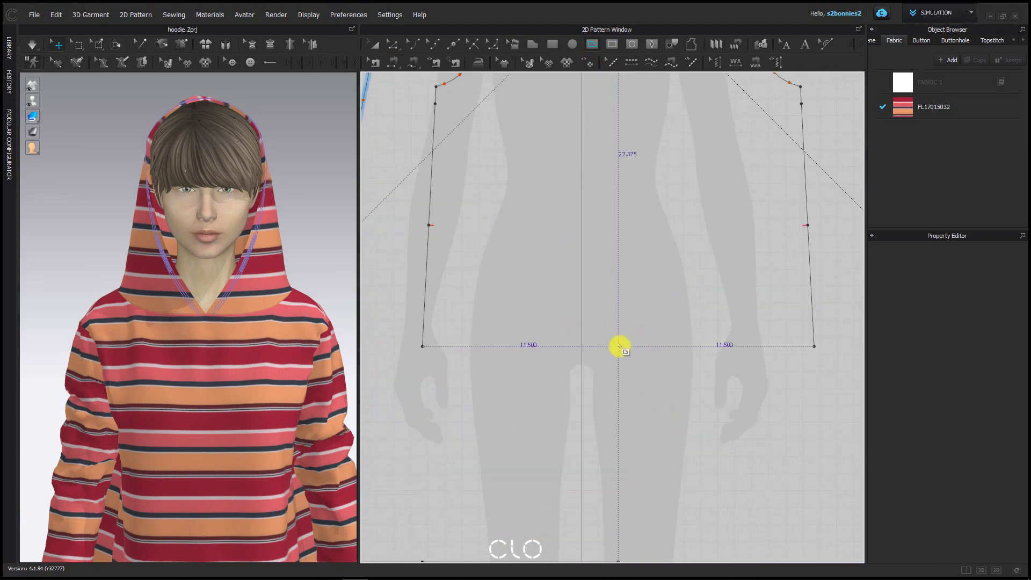
pyautogui.scroll(-5, 665, 375)
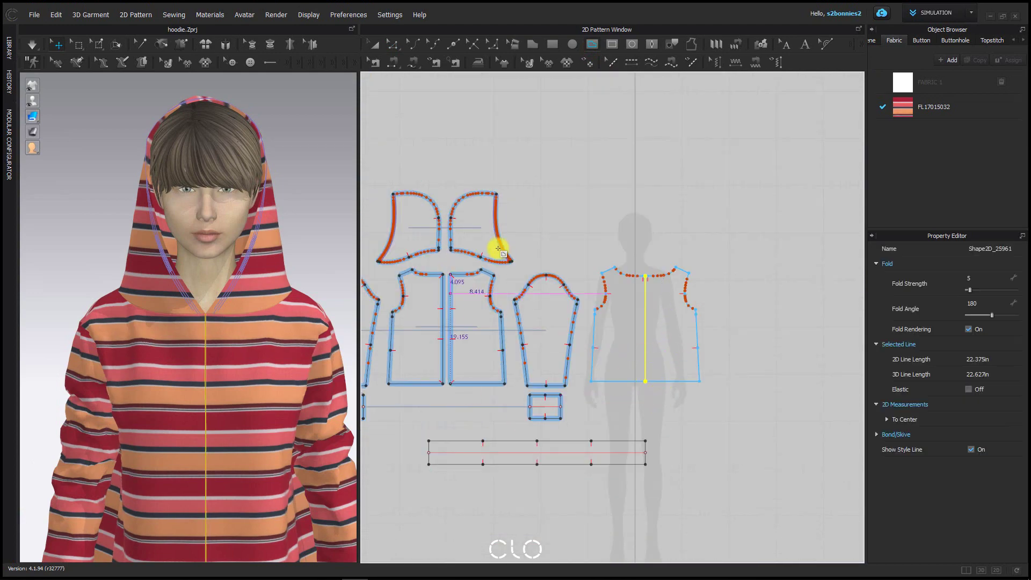
# - Cut and sew the front piece along the centre front internal line to split it into two halves
pyautogui.press('a')
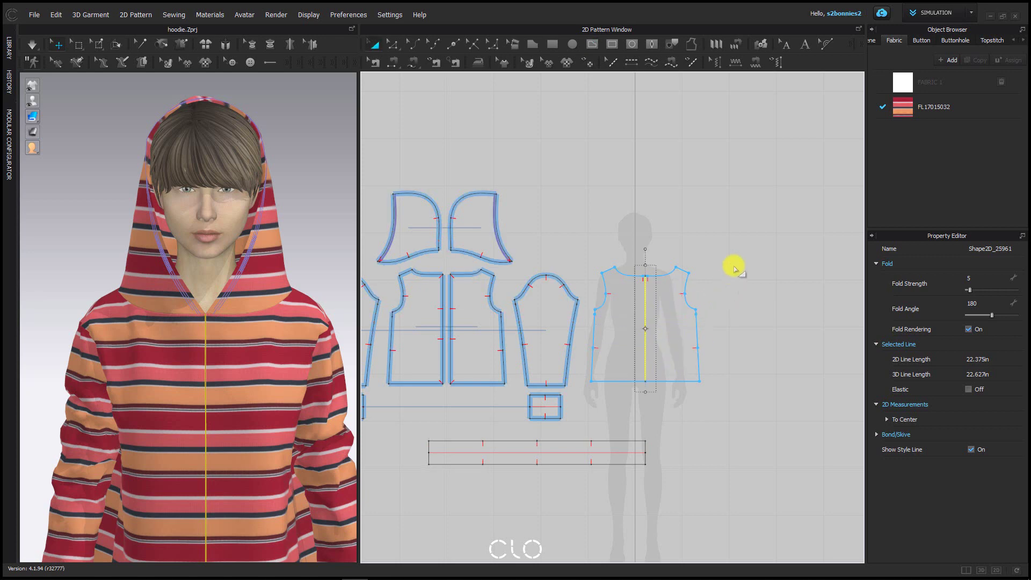
pyautogui.click(740, 262)
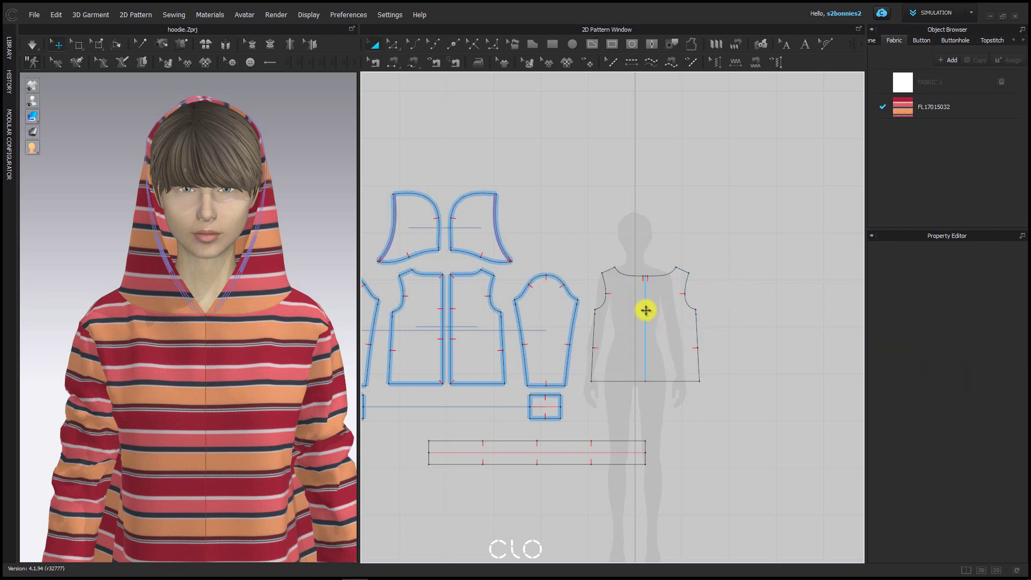
pyautogui.scroll(4, 645, 310)
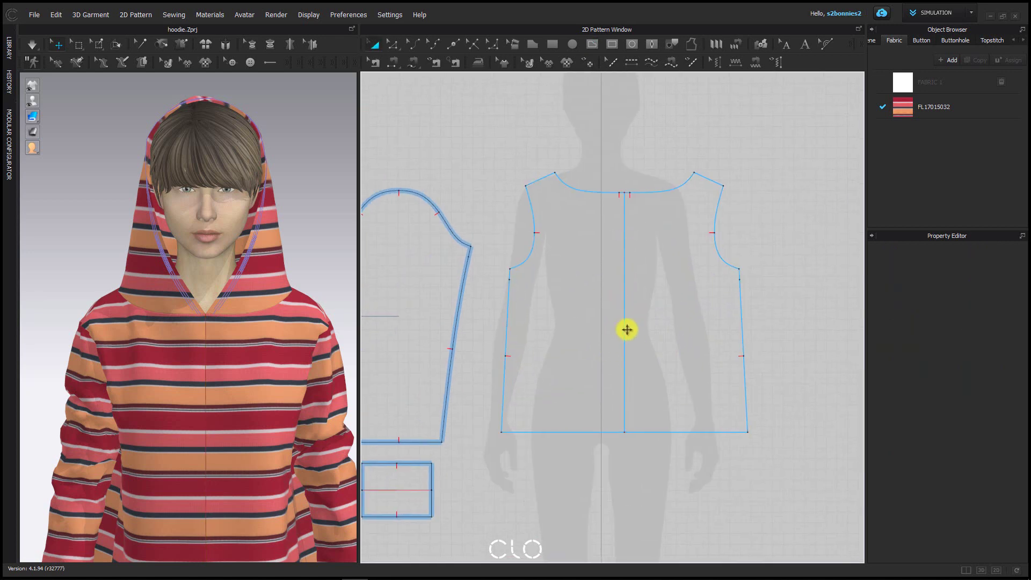
pyautogui.click(626, 308)
pyautogui.rightClick(625, 307)
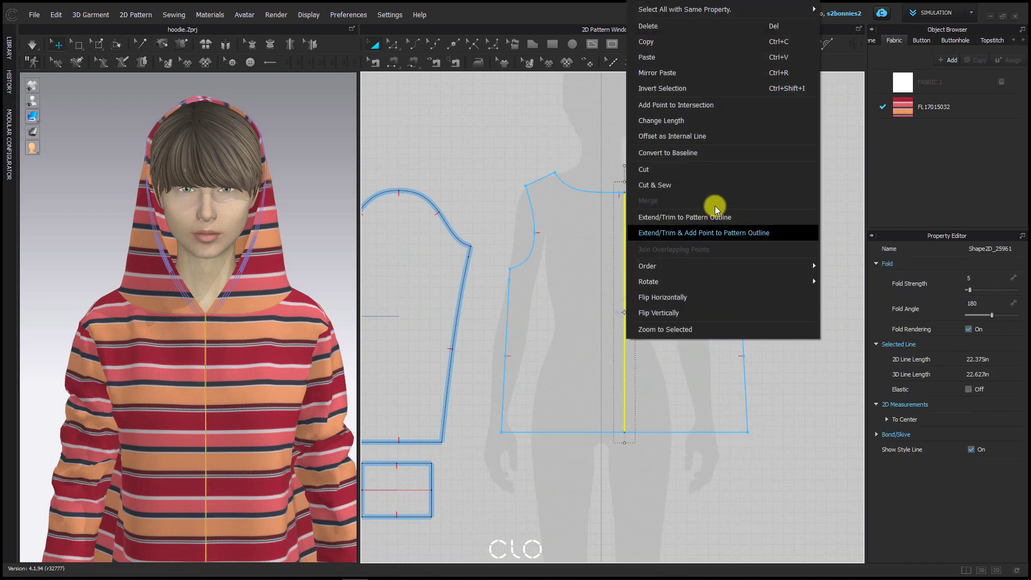
pyautogui.click(703, 185)
pyautogui.click(650, 149)
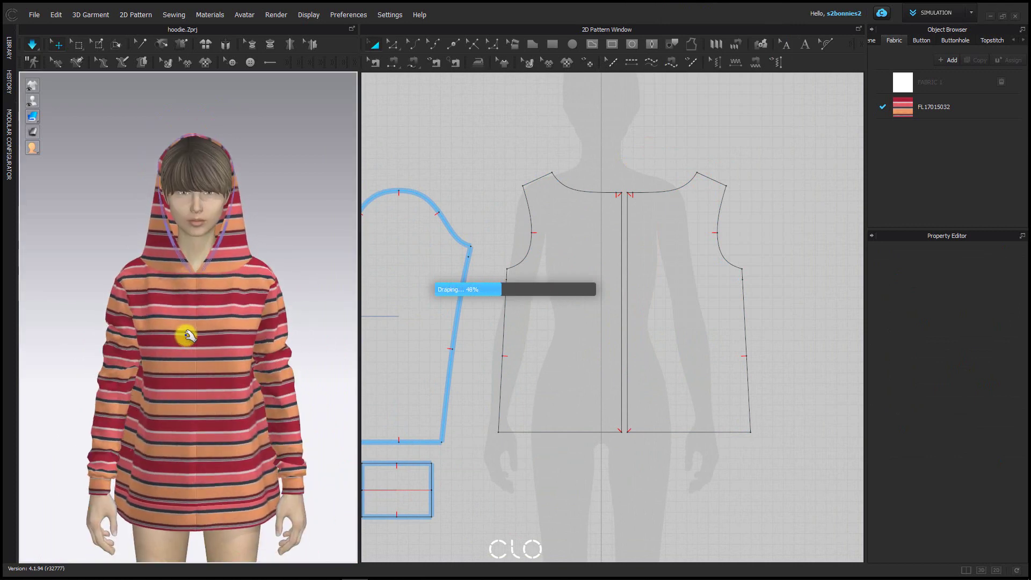
# - Simulate the garment and select each front half in turn on the avatar to check the split at centre front
pyautogui.moveTo(185, 335); pyautogui.dragTo(215, 333)
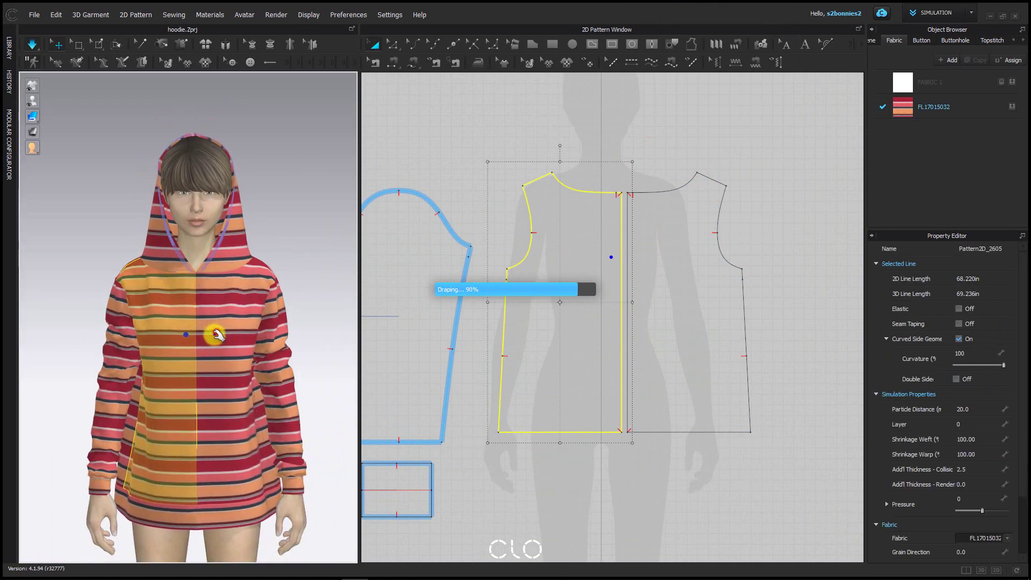
pyautogui.click(217, 332)
pyautogui.click(181, 332)
pyautogui.click(225, 326)
pyautogui.click(185, 324)
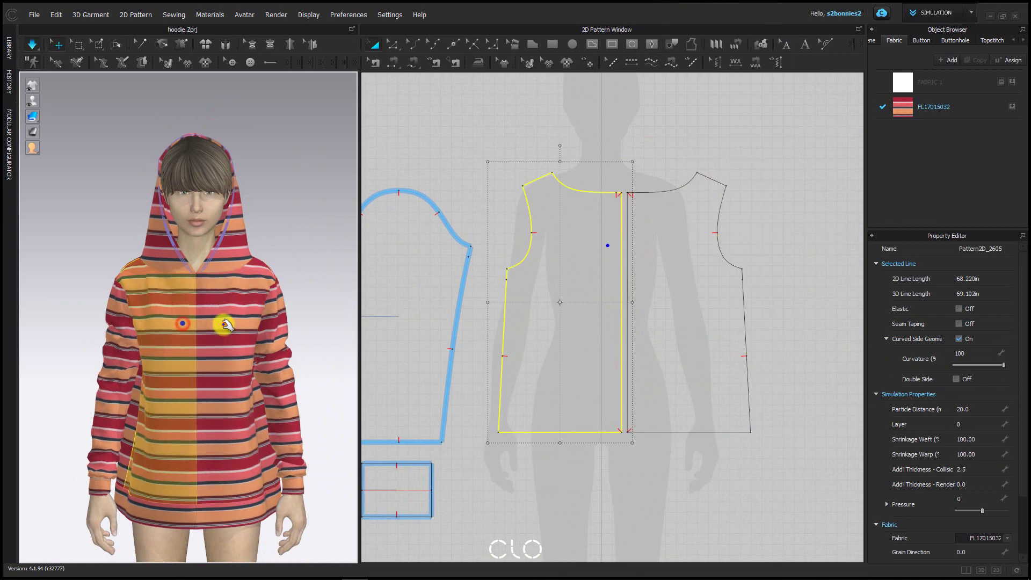
pyautogui.click(218, 323)
pyautogui.click(178, 324)
pyautogui.click(207, 326)
pyautogui.click(179, 326)
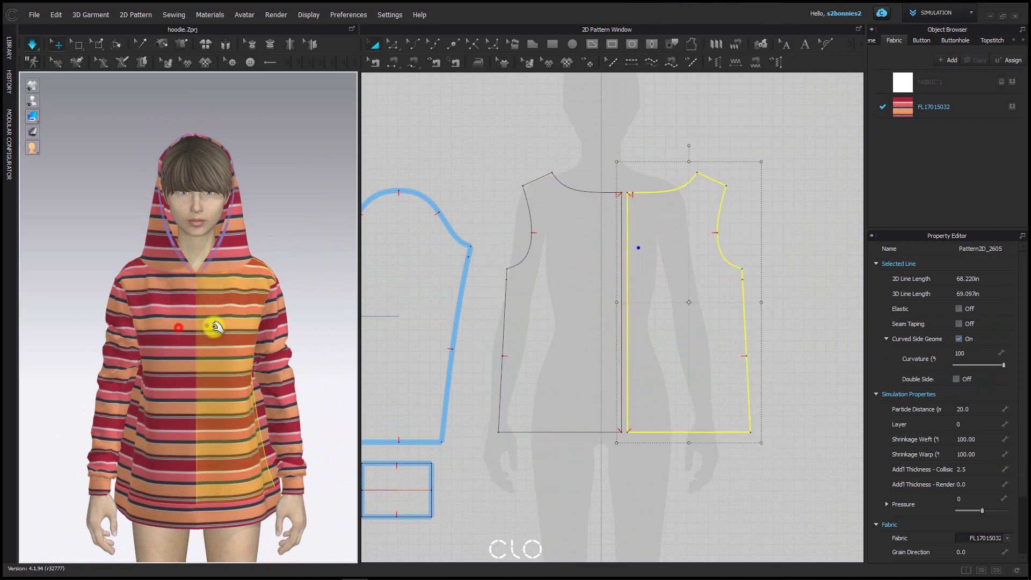
pyautogui.click(231, 326)
pyautogui.click(183, 326)
pyautogui.click(295, 229)
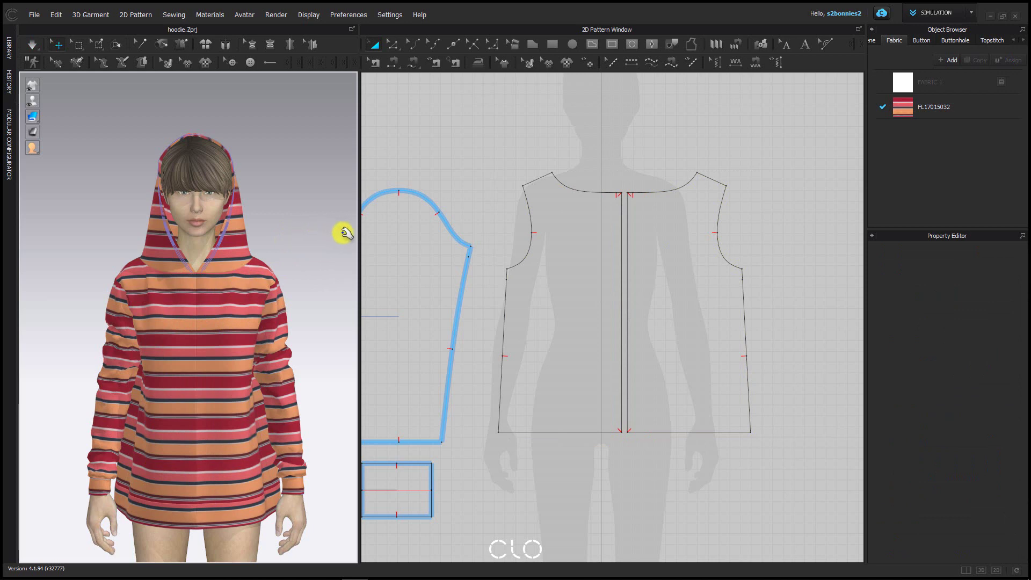
pyautogui.scroll(-3, 634, 188)
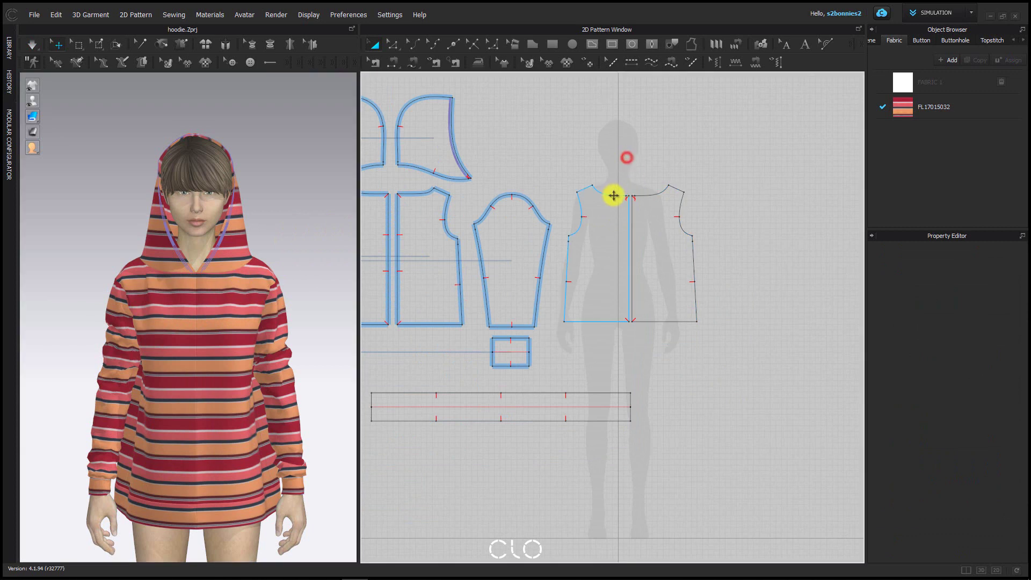
pyautogui.click(614, 197)
pyautogui.click(643, 202)
pyautogui.click(789, 220)
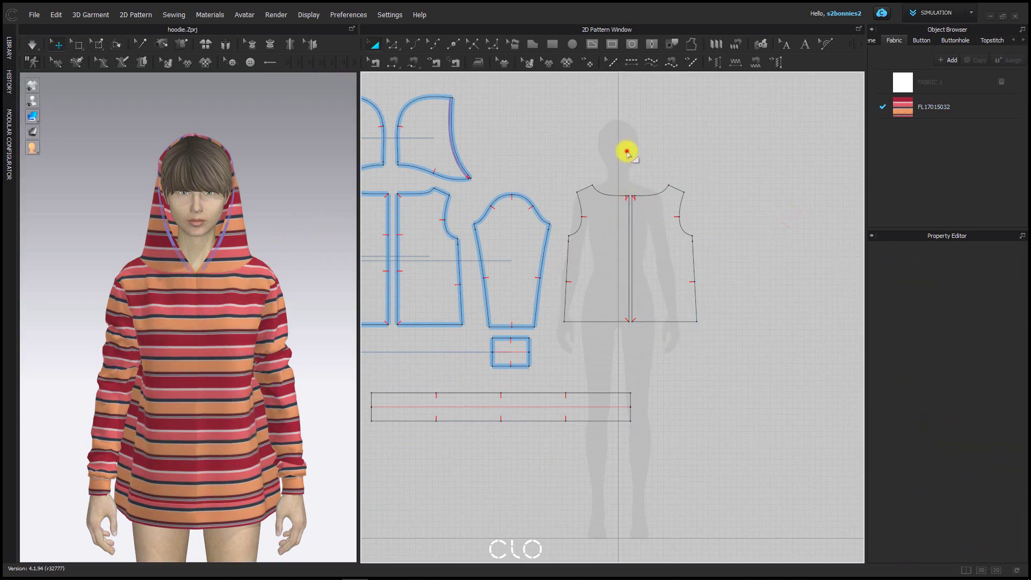
pyautogui.scroll(2, 625, 156)
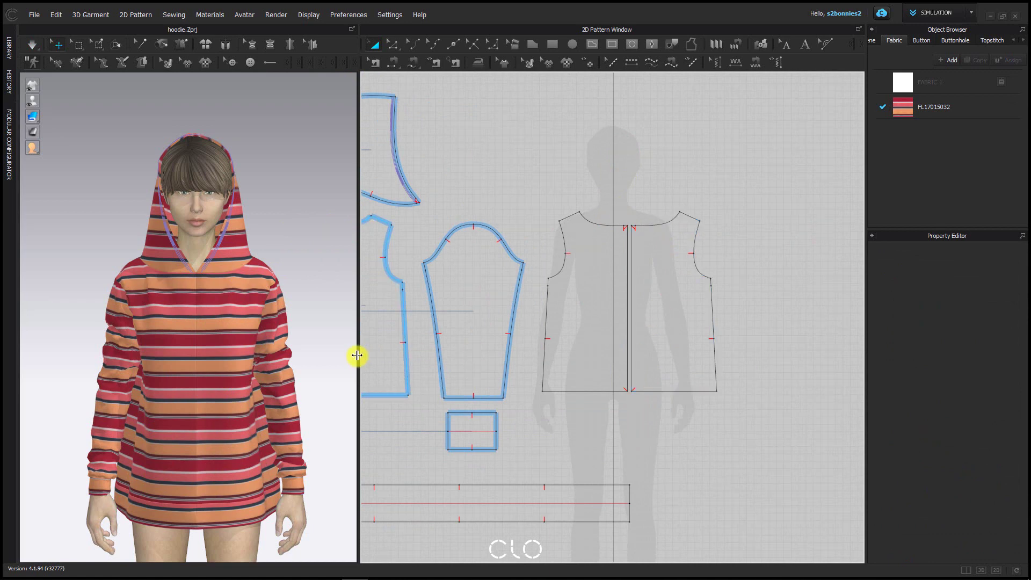
# - Switch to the Photos viewer to examine the before-and-after image 3.Process.png, and return to the CLO project
pyautogui.moveTo(269, 577)
pyautogui.moveTo(381, 570)
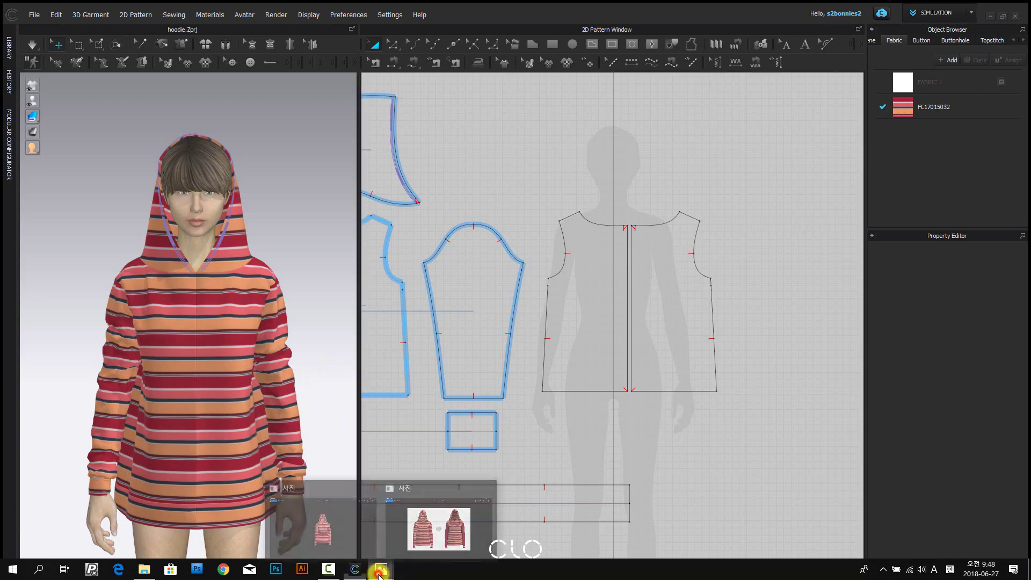
pyautogui.click(397, 540)
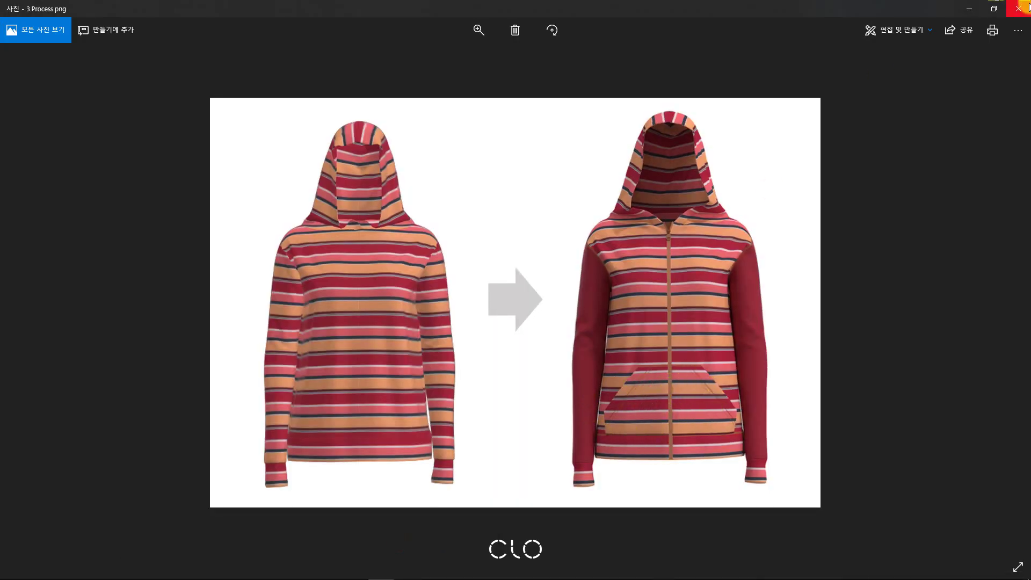
pyautogui.click(969, 9)
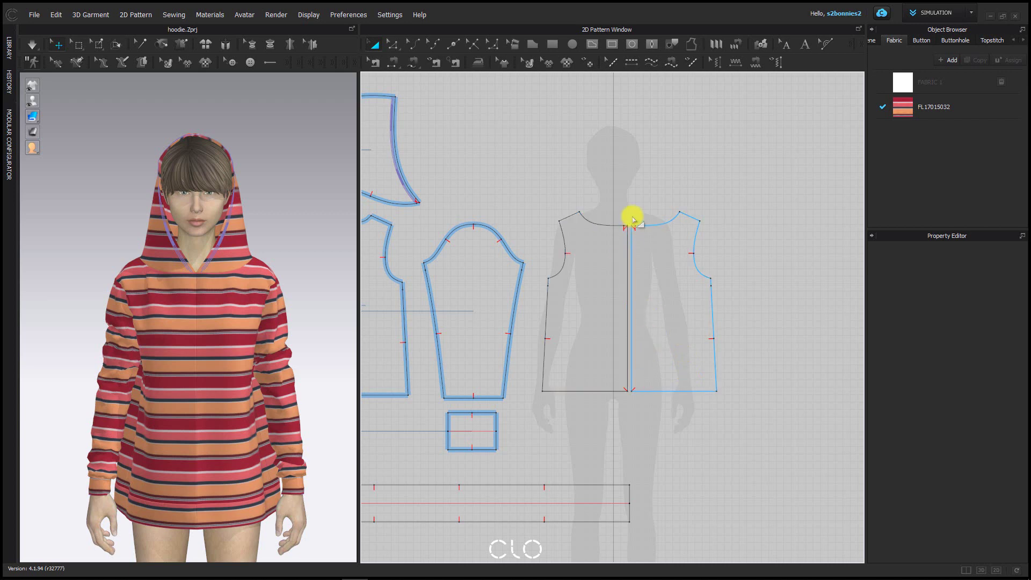
# - Select both front halves together and link them as symmetric patterns
pyautogui.moveTo(637, 209); pyautogui.dragTo(604, 195, button='right')
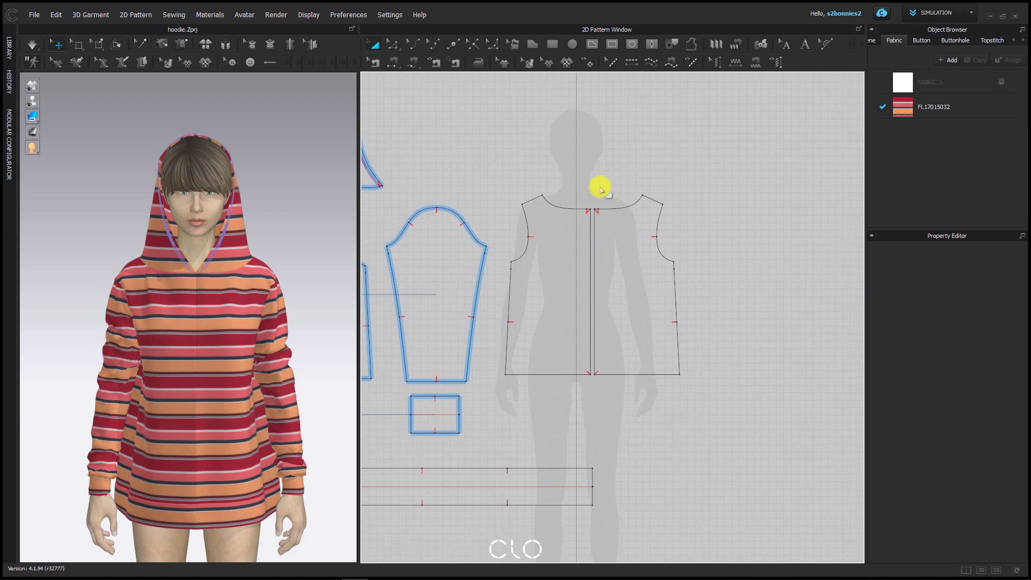
pyautogui.click(535, 255)
pyautogui.keyDown('shift'); pyautogui.click(617, 271); pyautogui.keyUp('shift')
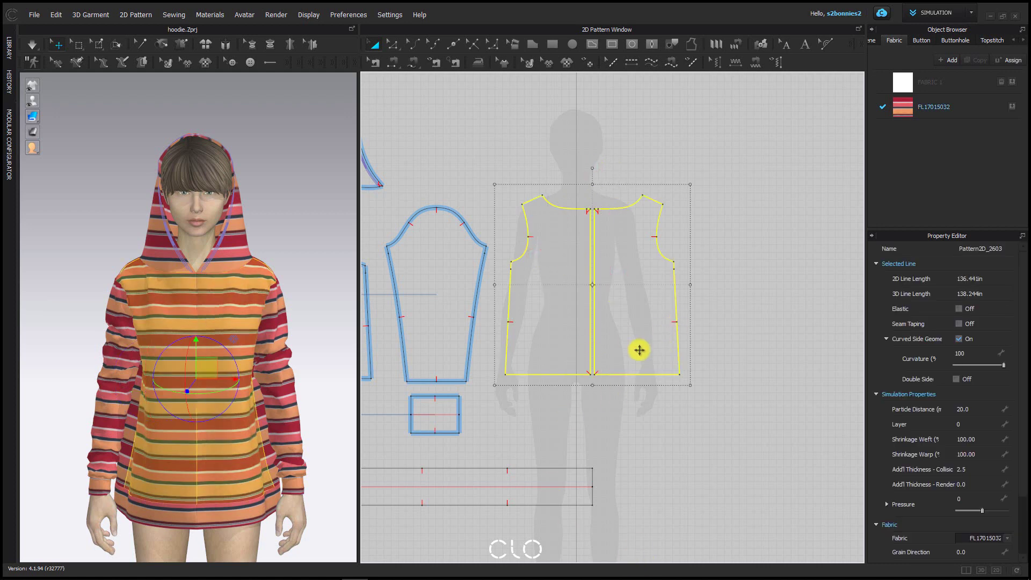
pyautogui.rightClick(635, 276)
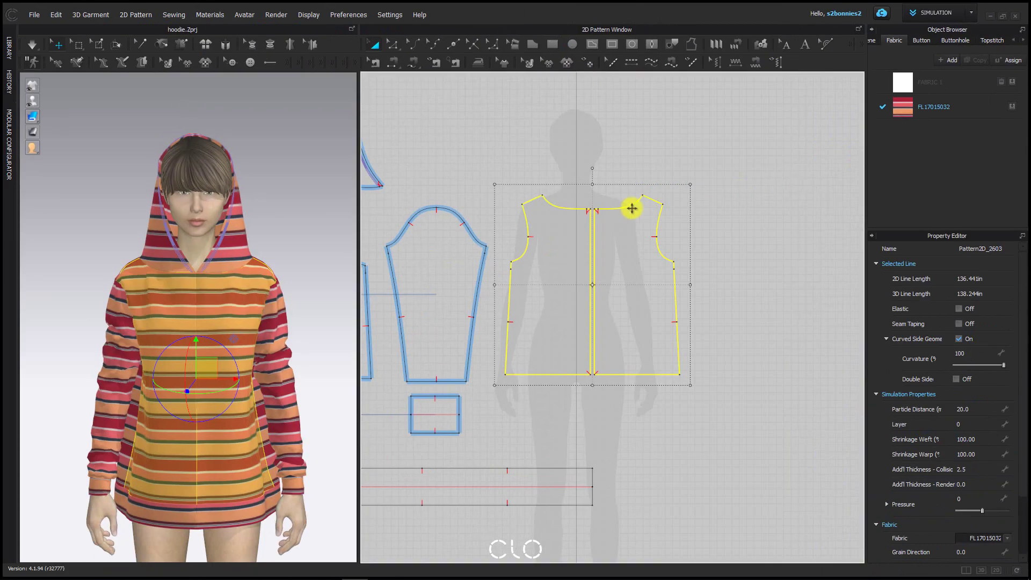
pyautogui.rightClick(653, 237)
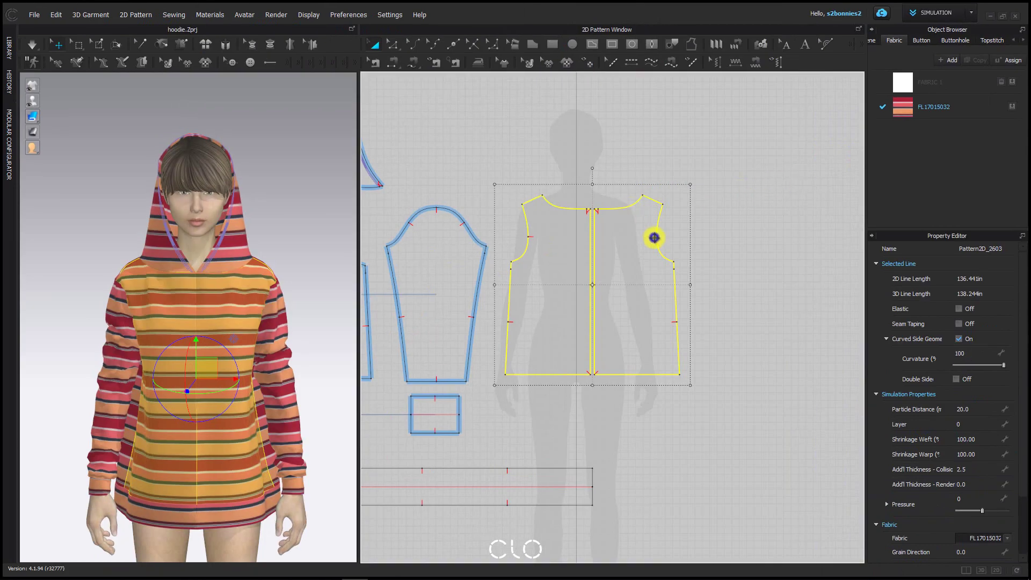
pyautogui.click(719, 201)
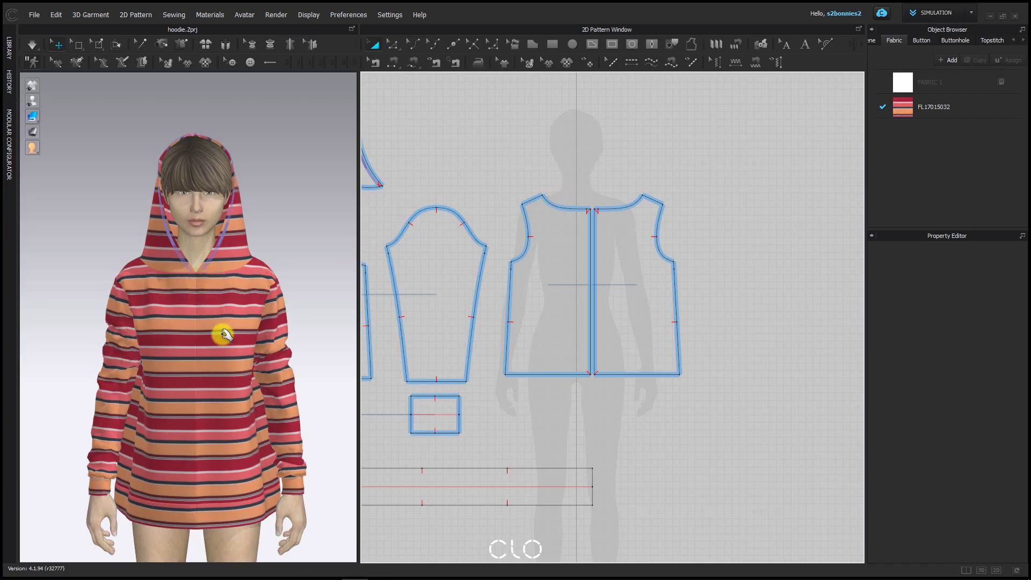
# - Delete the centre front seam joining the two front halves and simulate the garment so the front opens
pyautogui.scroll(3, 213, 279)
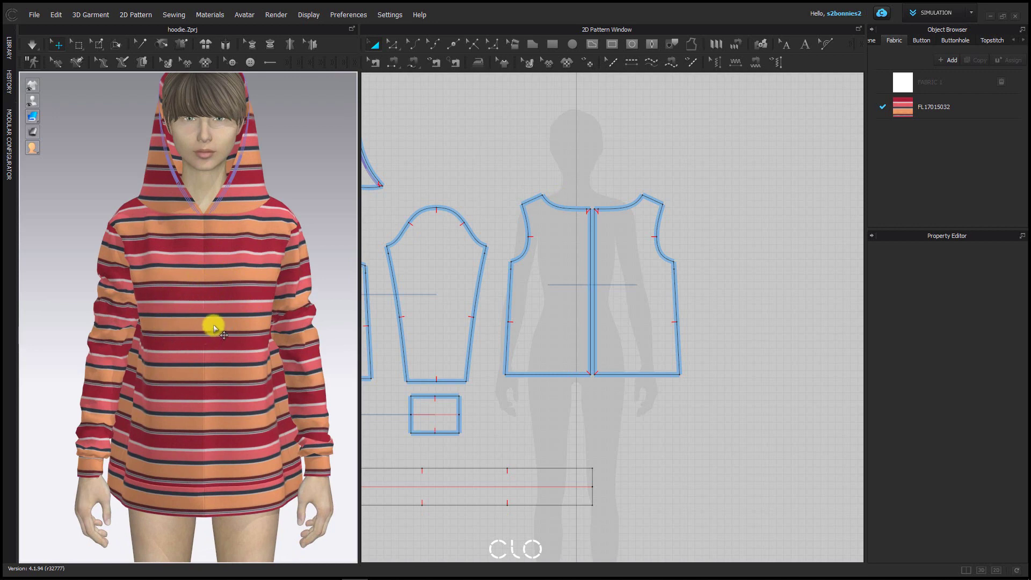
pyautogui.click(379, 65)
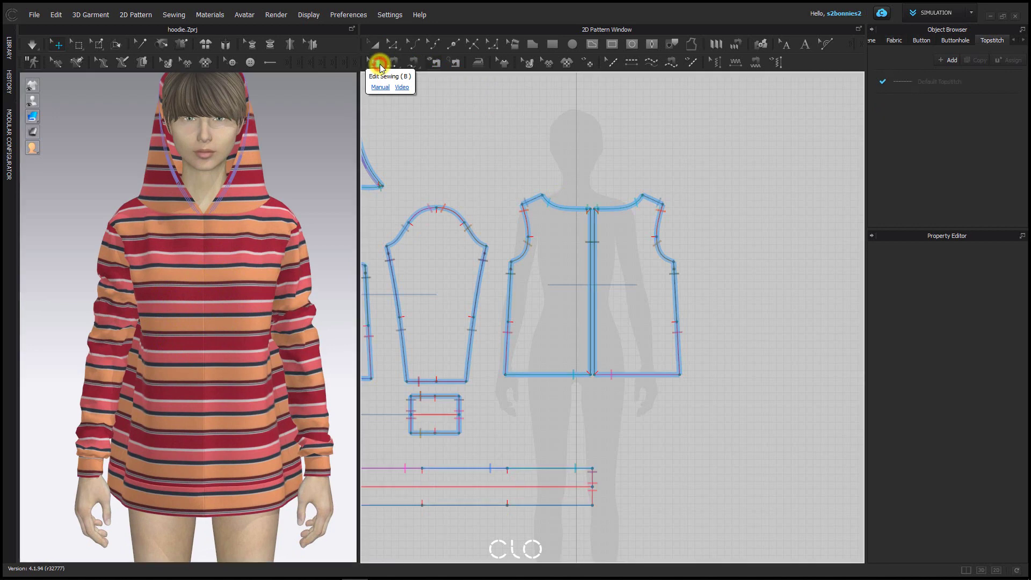
pyautogui.click(601, 248)
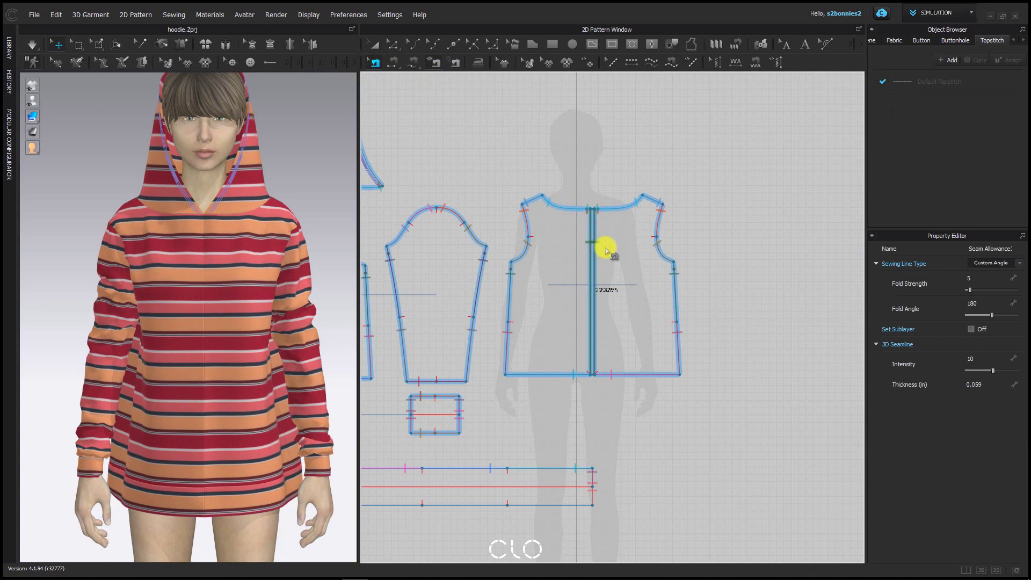
pyautogui.click(705, 174)
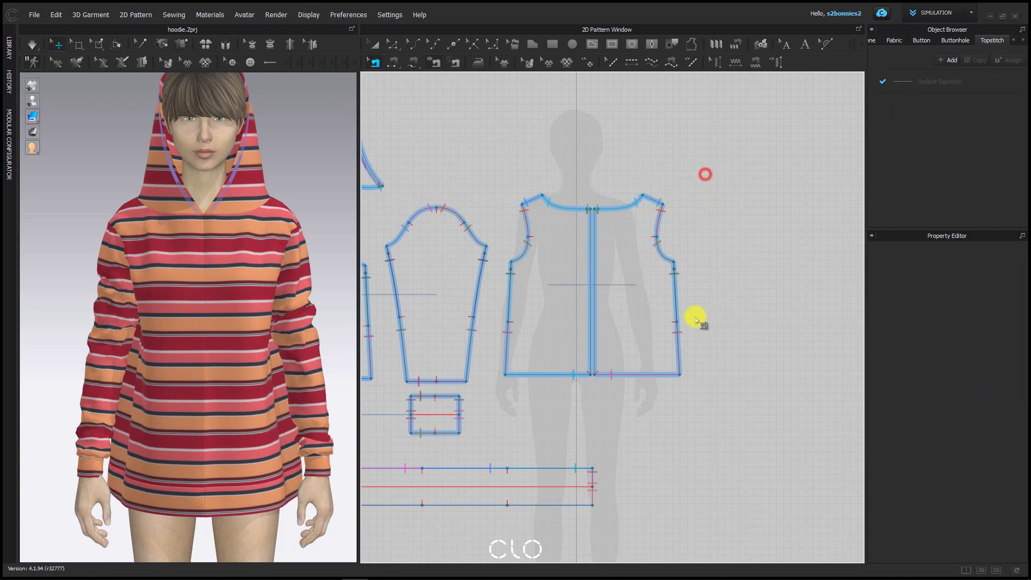
pyautogui.press('space')
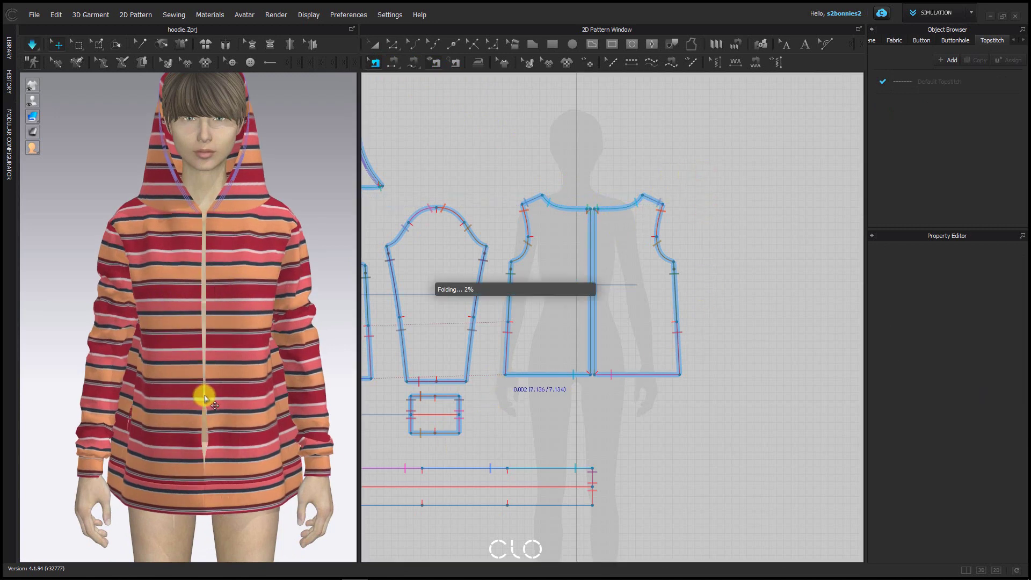
pyautogui.press('space')
# - Delete the seam that joins the two short ends of the long hem band and simulate the open front
pyautogui.moveTo(173, 513); pyautogui.dragTo(174, 406, button='middle')
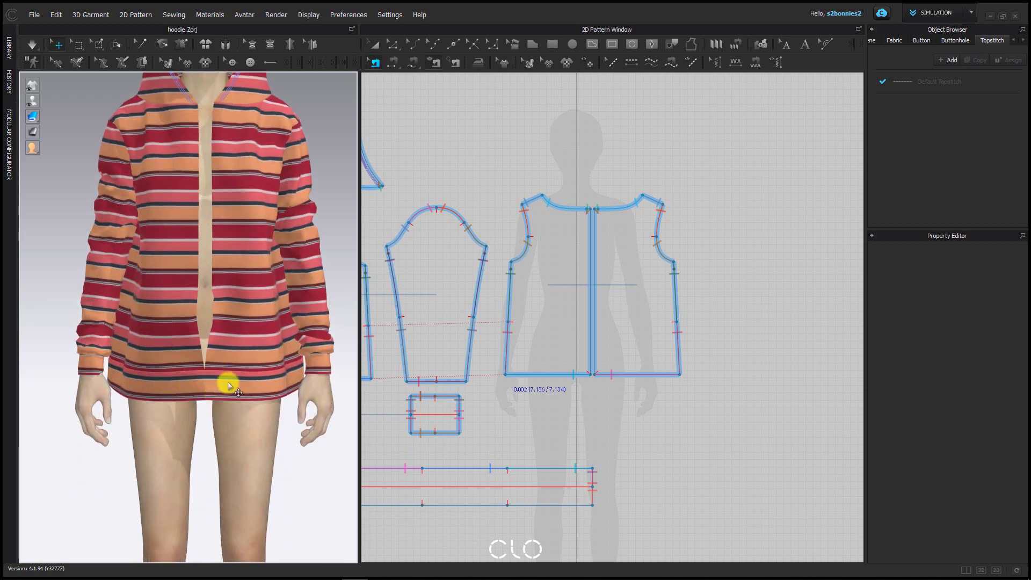
pyautogui.moveTo(593, 424); pyautogui.dragTo(728, 351, button='middle')
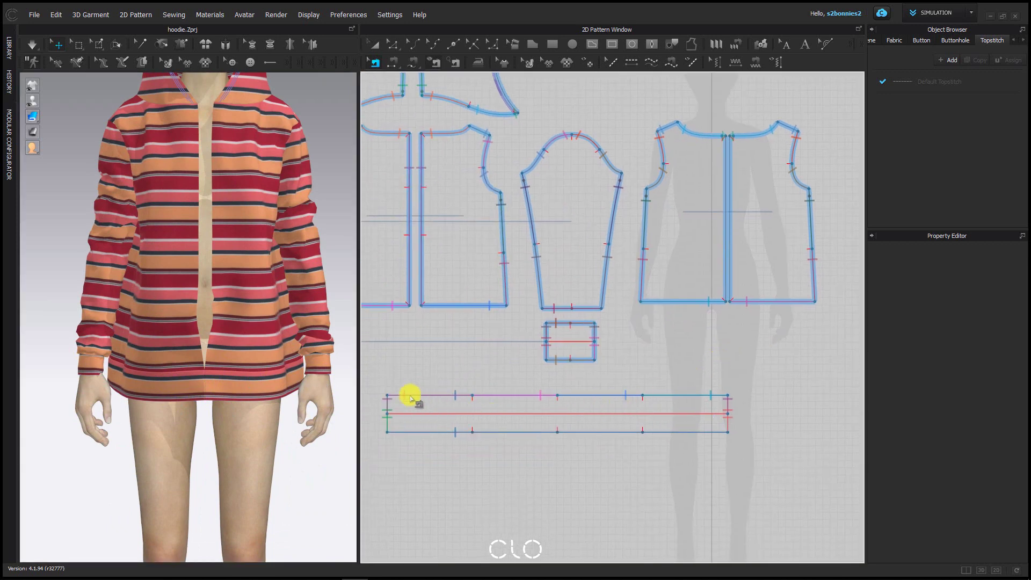
pyautogui.click(387, 404)
pyautogui.click(427, 430)
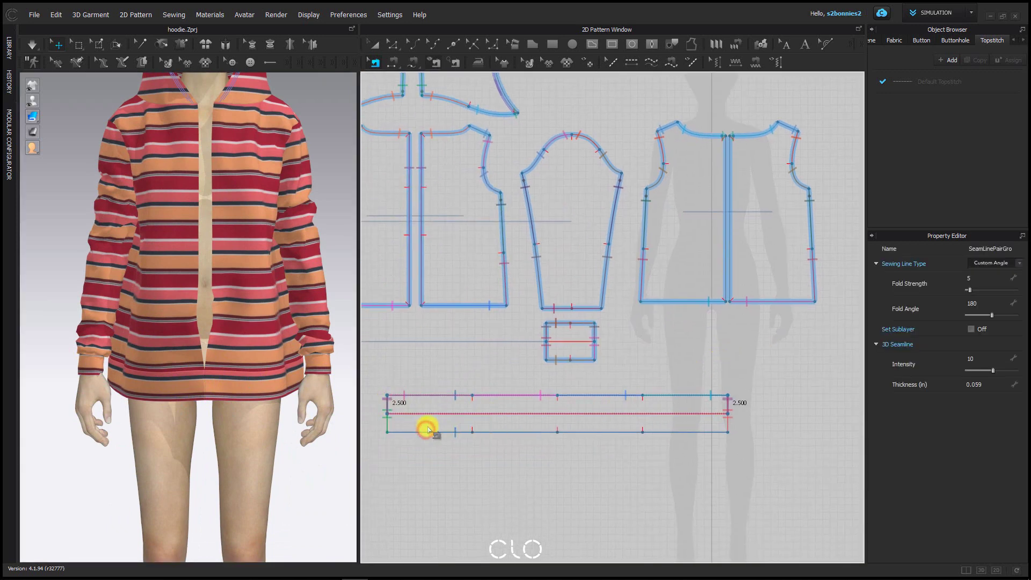
pyautogui.press('Delete')
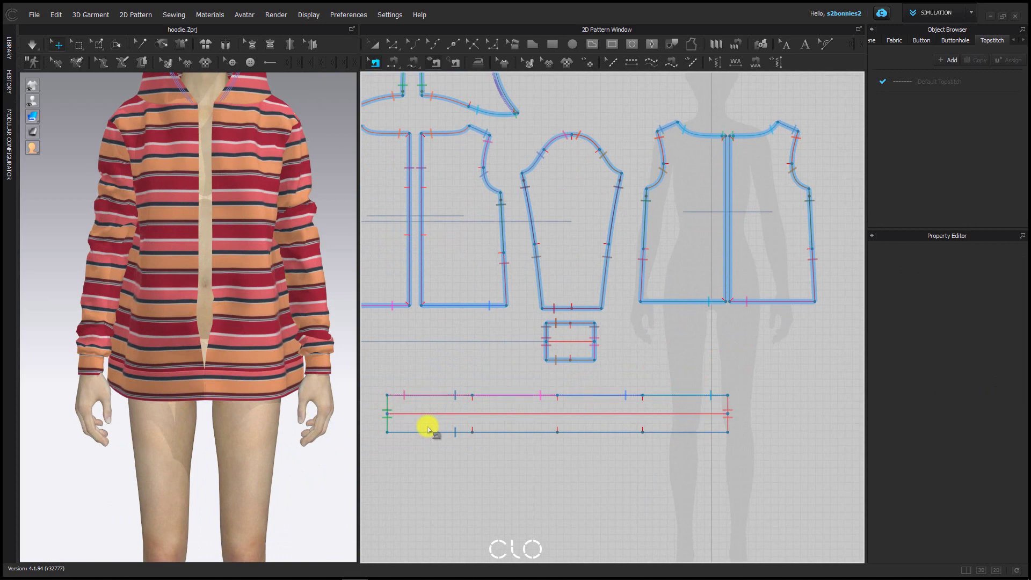
pyautogui.press('space')
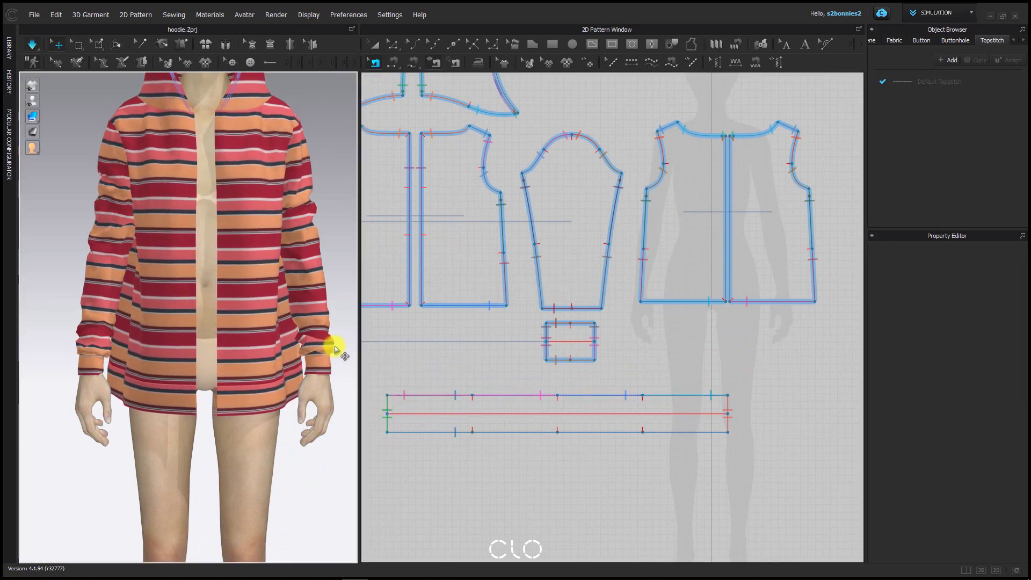
pyautogui.press('space')
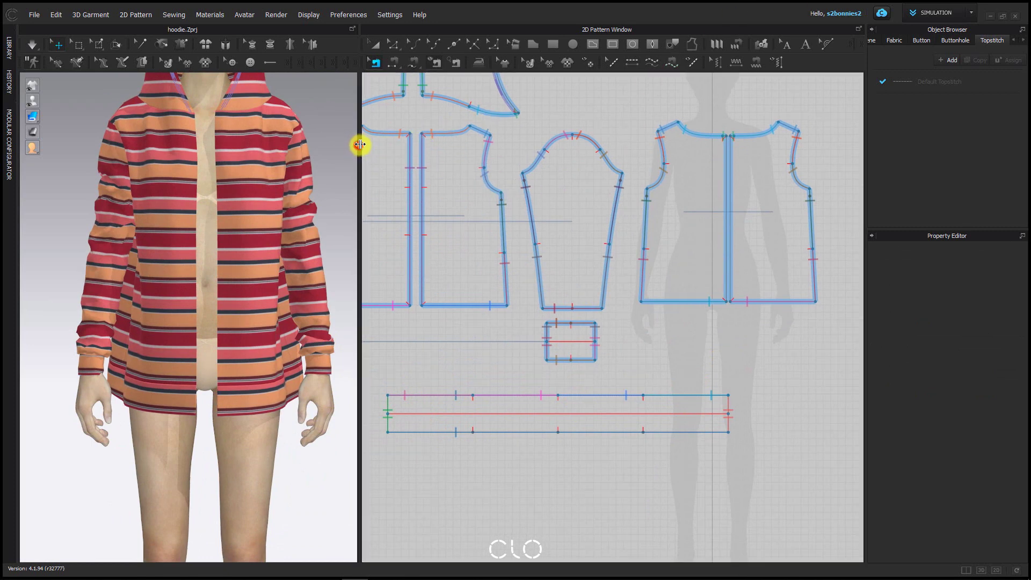
# - Enlarge the 3D view and draw the zipper's first side along the avatar's right front edge, from the neckline to the hem band's lower edge
pyautogui.moveTo(358, 144); pyautogui.dragTo(501, 161)
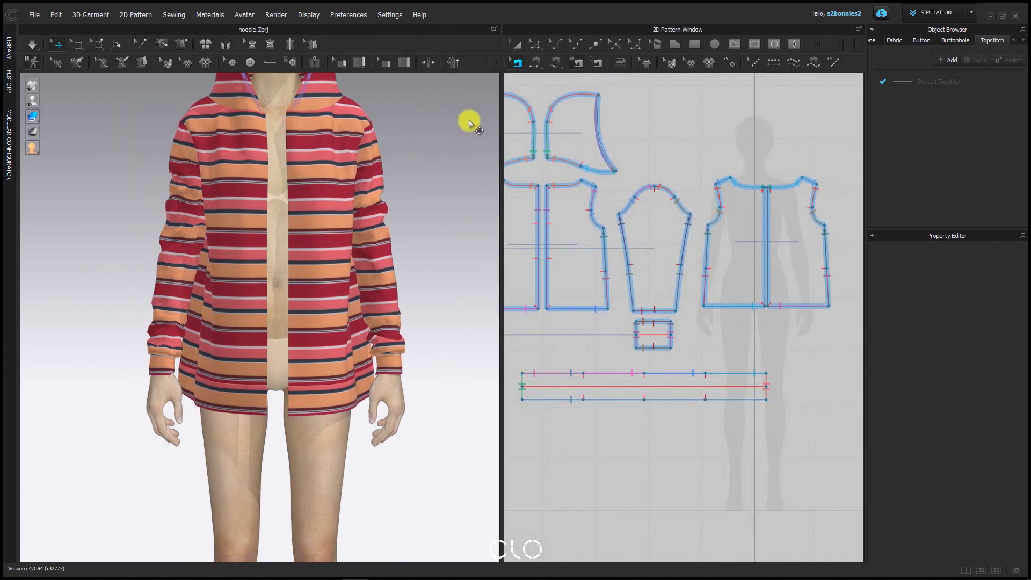
pyautogui.click(314, 63)
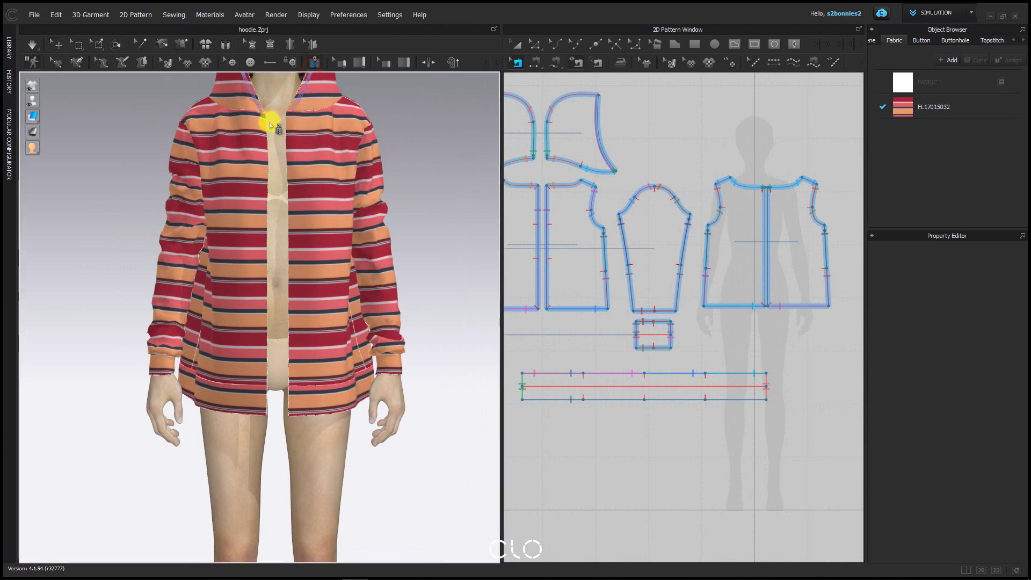
pyautogui.scroll(5, 248, 193)
pyautogui.scroll(3, 253, 260)
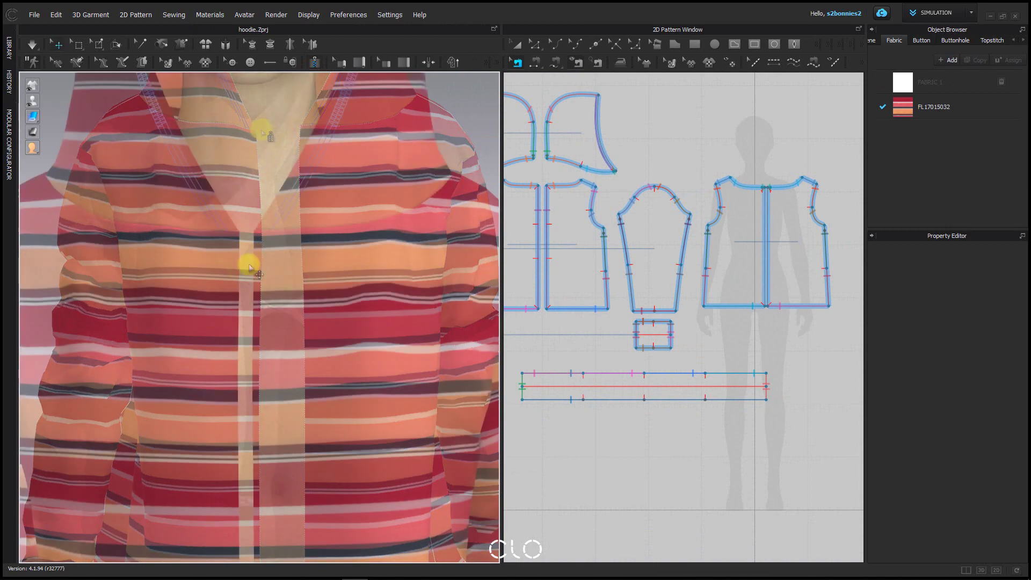
pyautogui.click(314, 63)
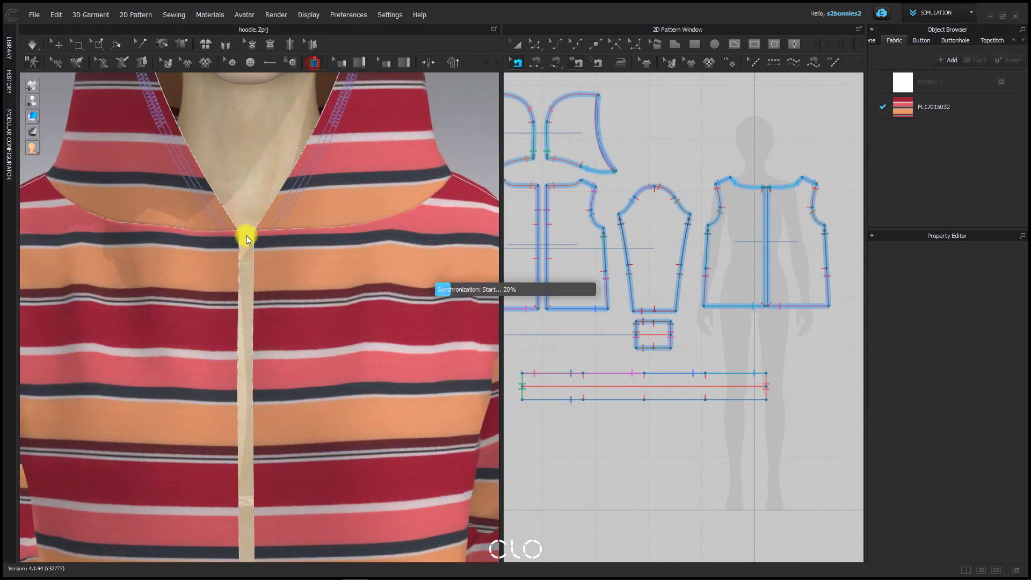
pyautogui.click(239, 231)
pyautogui.scroll(-2, 223, 289)
pyautogui.scroll(-3, 224, 290)
pyautogui.moveTo(243, 435); pyautogui.dragTo(220, 236, button='middle')
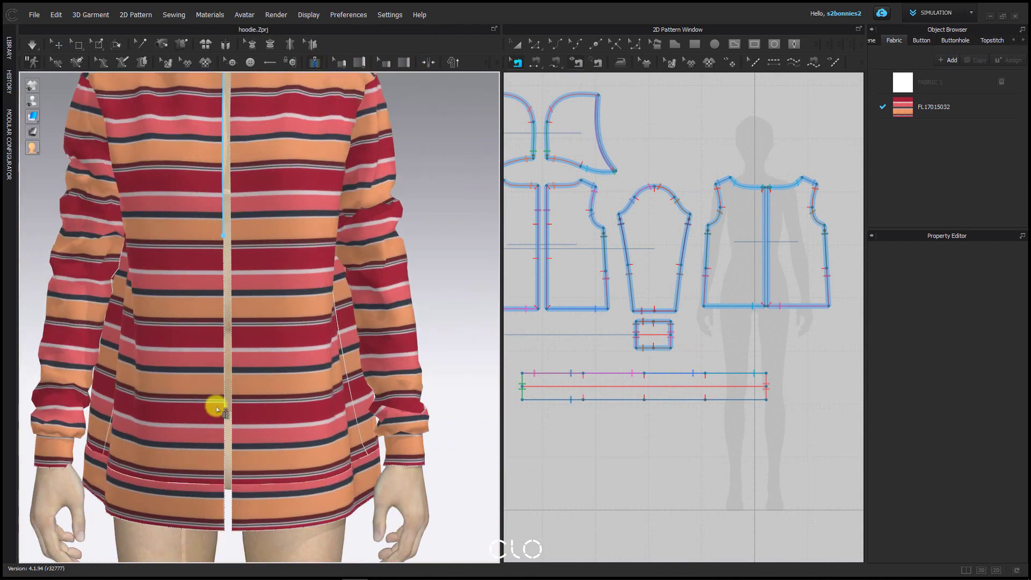
pyautogui.doubleClick(223, 536)
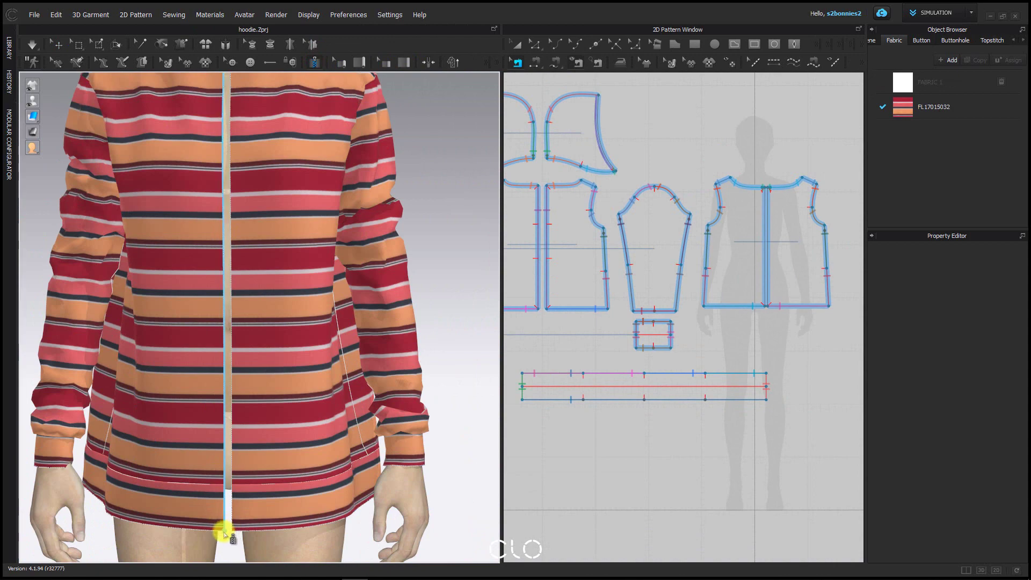
pyautogui.doubleClick(224, 532)
# - Draw the zipper's second side along the avatar's left front edge, from the neckline to the hem band's lower edge
pyautogui.moveTo(257, 104); pyautogui.dragTo(262, 216, button='middle')
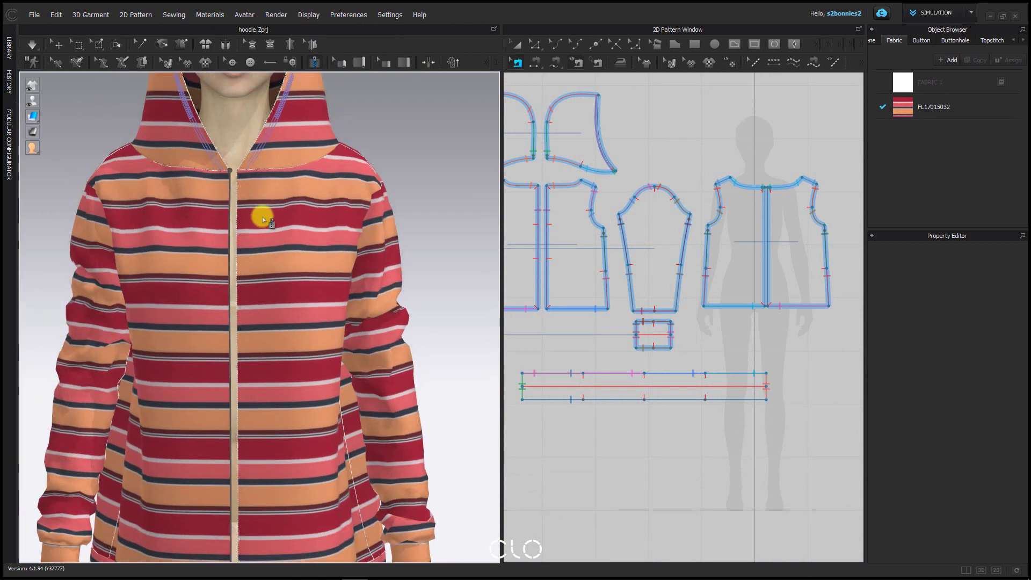
pyautogui.click(237, 171)
pyautogui.moveTo(240, 322); pyautogui.dragTo(260, 177, button='middle')
pyautogui.doubleClick(259, 492)
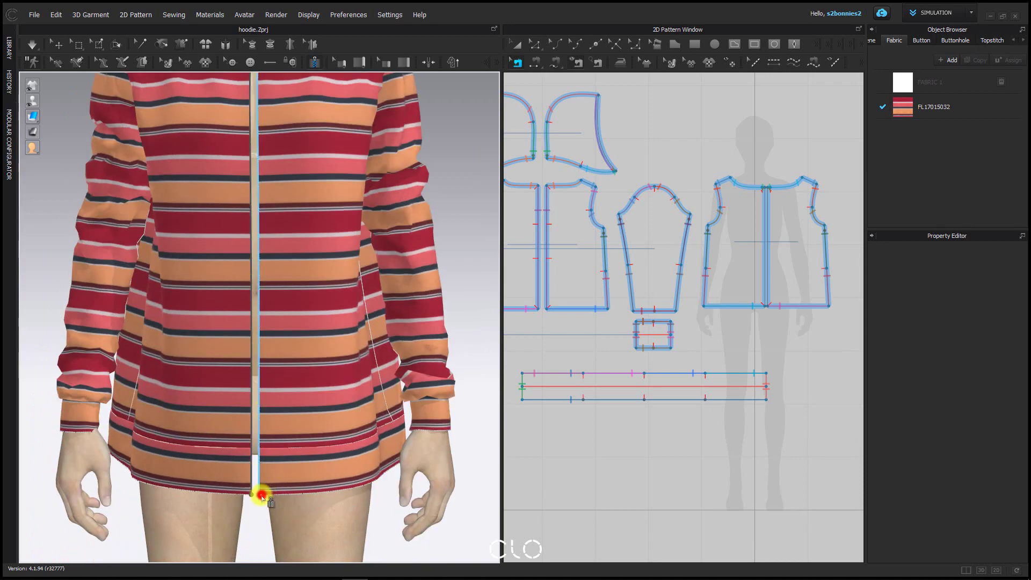
# - Simulate the garment to close the zipper at centre front, deselect it and check the whole hoodie
pyautogui.moveTo(280, 80); pyautogui.dragTo(285, 200, button='middle')
pyautogui.scroll(3, 295, 180)
pyautogui.press('space')
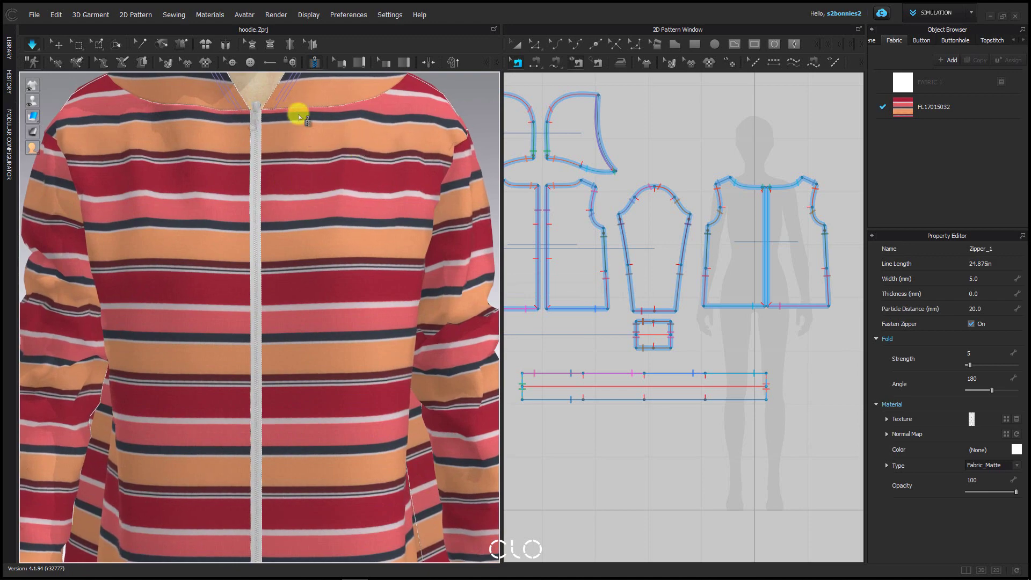
pyautogui.scroll(-3, 356, 145)
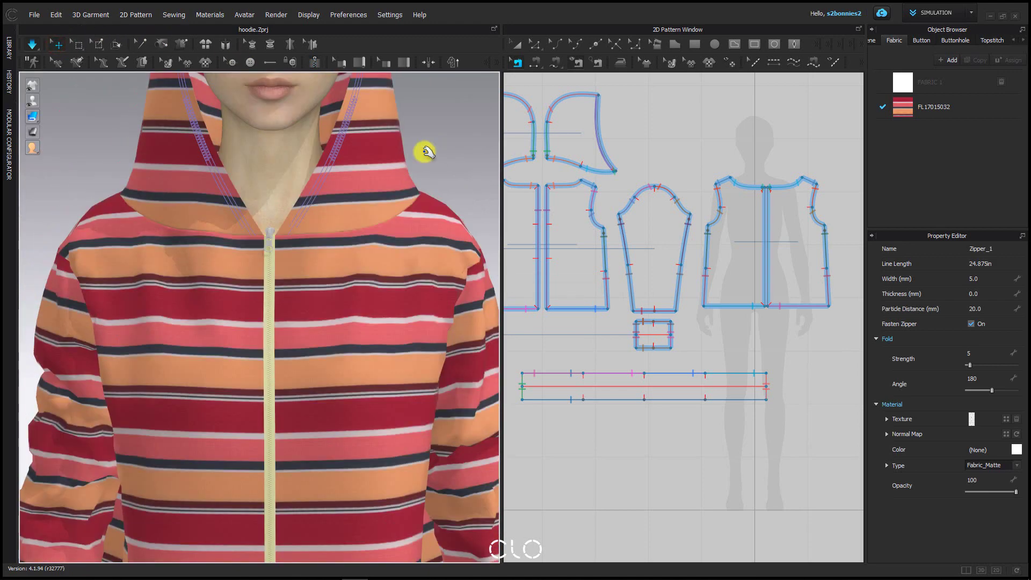
pyautogui.click(451, 138)
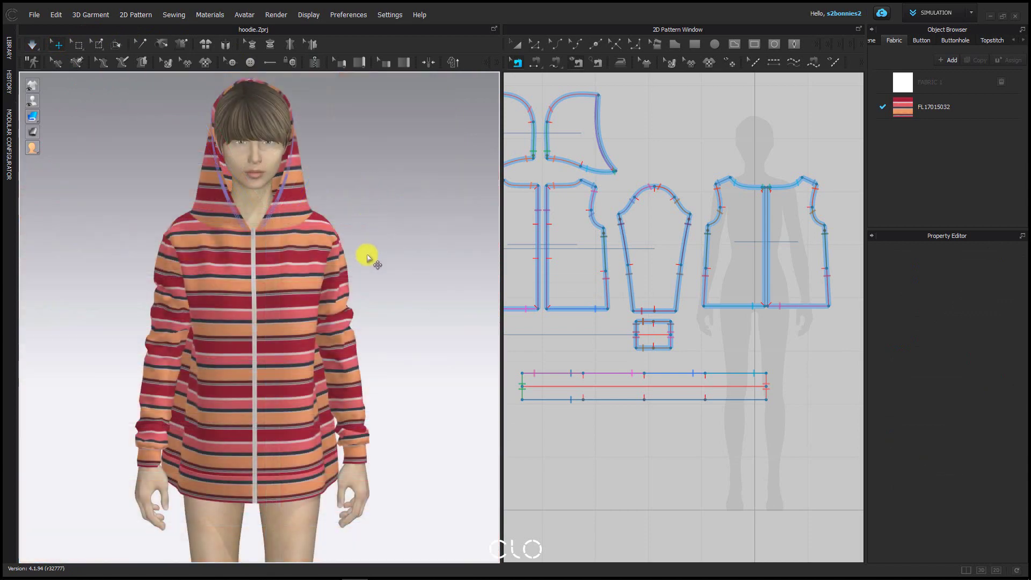
pyautogui.moveTo(399, 325); pyautogui.dragTo(363, 285, button='middle')
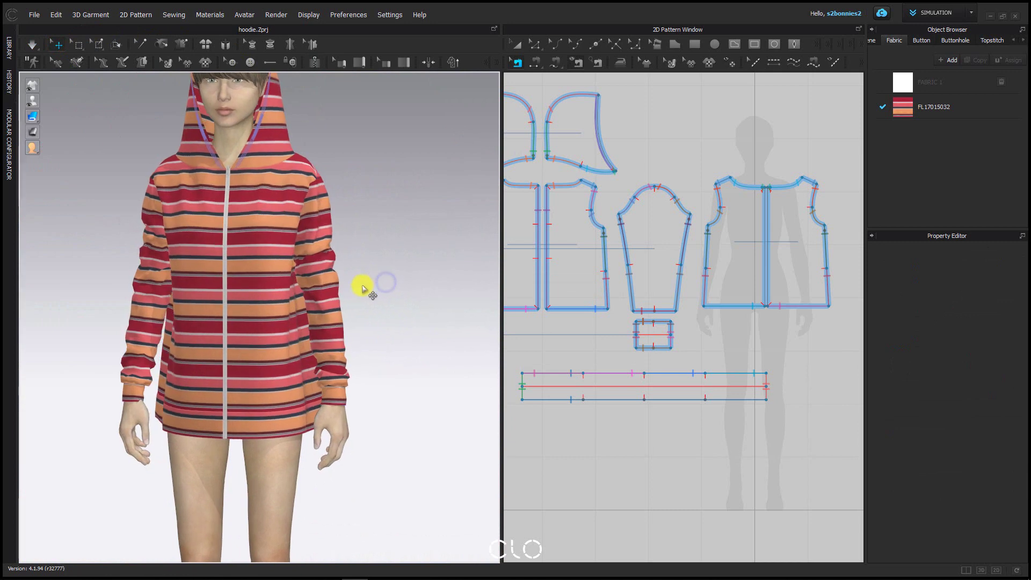
pyautogui.moveTo(358, 278); pyautogui.dragTo(377, 270, button='right')
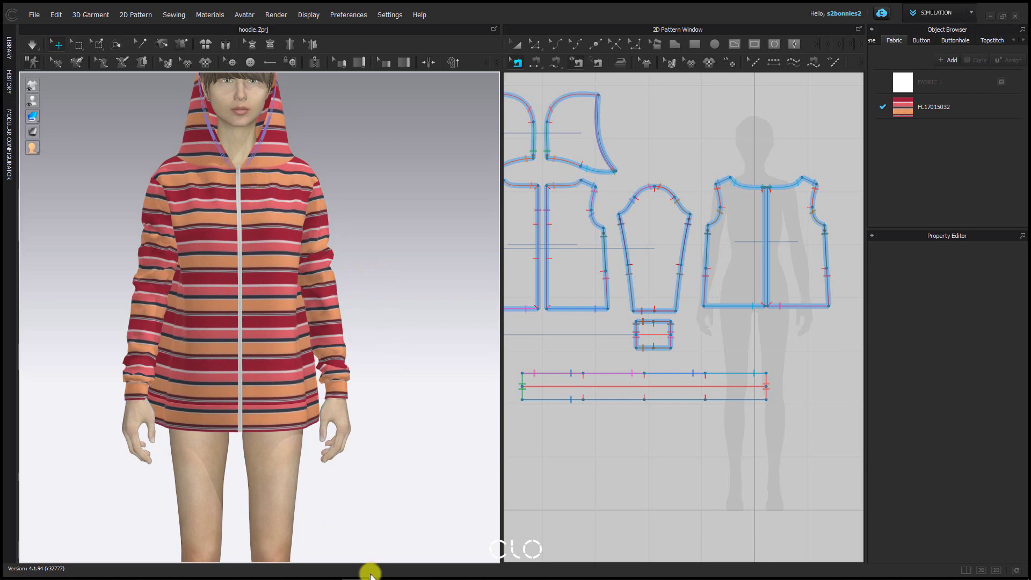
# - Compare the zipped hoodie with the target design in the 3.Process.png image and return to the CLO project
pyautogui.moveTo(370, 575)
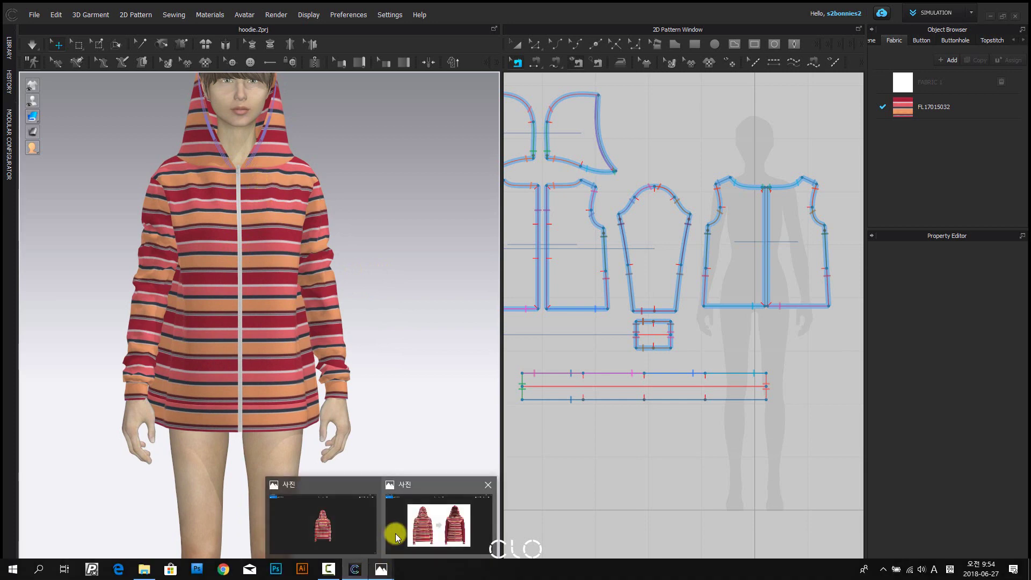
pyautogui.click(394, 531)
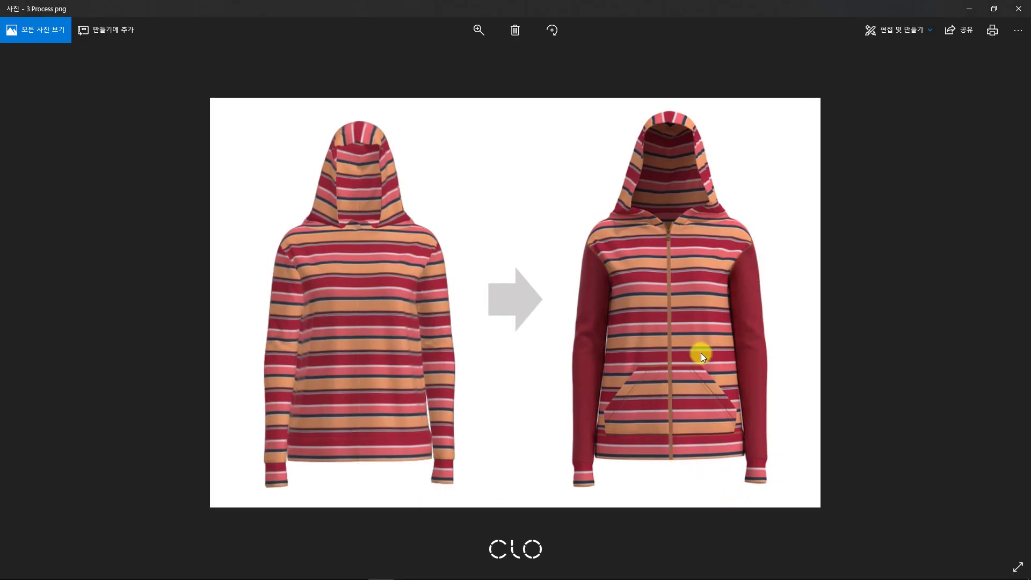
pyautogui.click(969, 9)
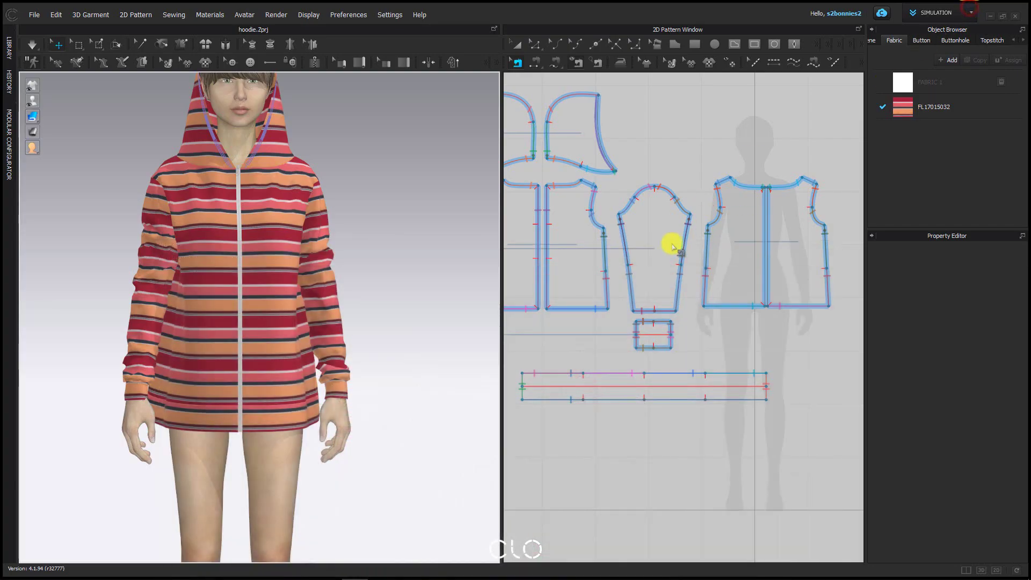
# - Widen the 2D pattern window and frame the lower part of the avatar's left front panel
pyautogui.moveTo(794, 336); pyautogui.dragTo(731, 348, button='middle')
pyautogui.scroll(3, 720, 251)
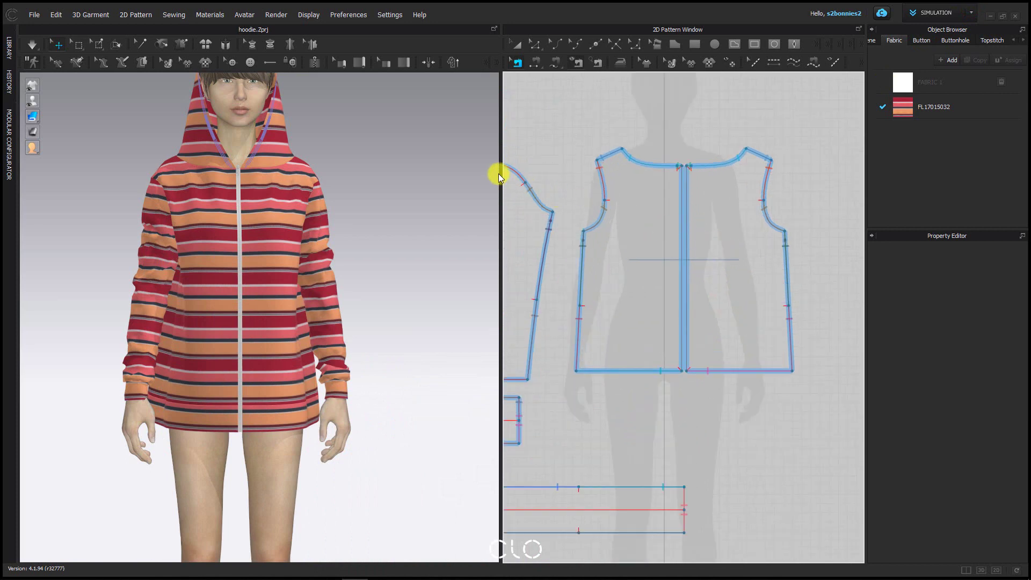
pyautogui.moveTo(501, 173); pyautogui.dragTo(373, 177)
pyautogui.scroll(4, 698, 293)
pyautogui.moveTo(715, 301); pyautogui.dragTo(624, 321, button='right')
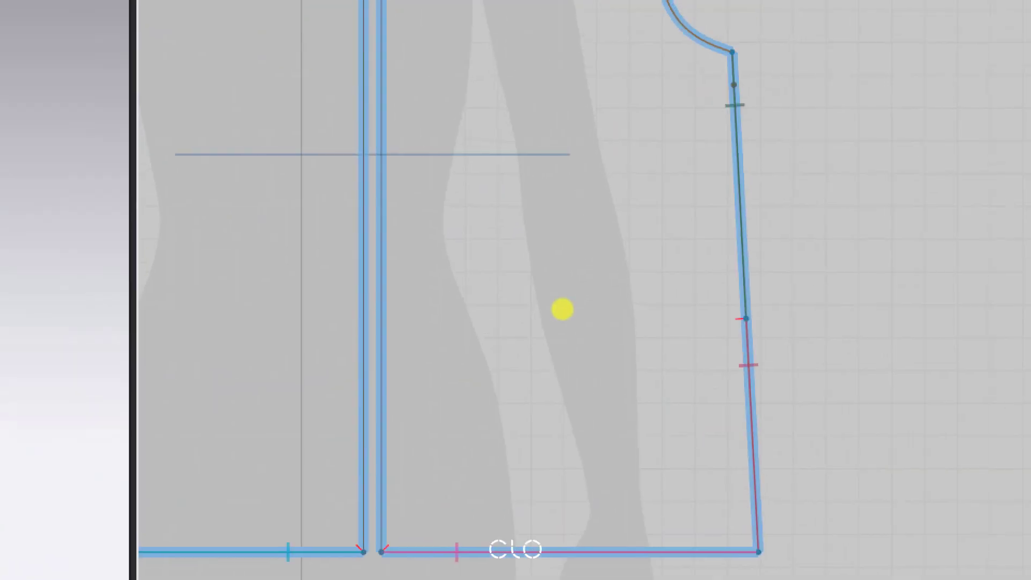
pyautogui.click(563, 302)
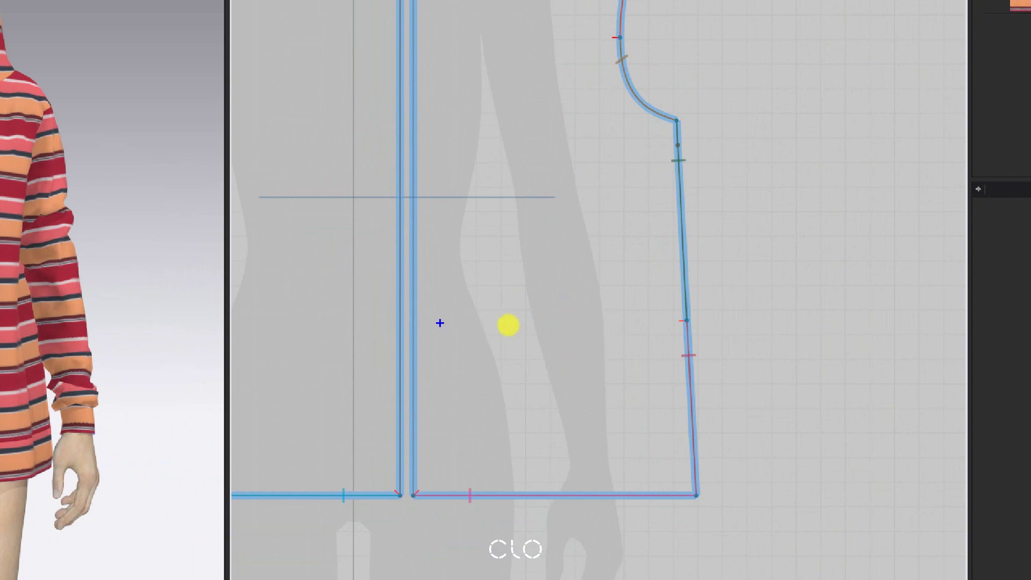
pyautogui.moveTo(414, 326)
pyautogui.mouseDown()
pyautogui.moveTo(557, 320)
pyautogui.moveTo(612, 345)
pyautogui.moveTo(634, 371)
pyautogui.moveTo(640, 410)
pyautogui.mouseUp()
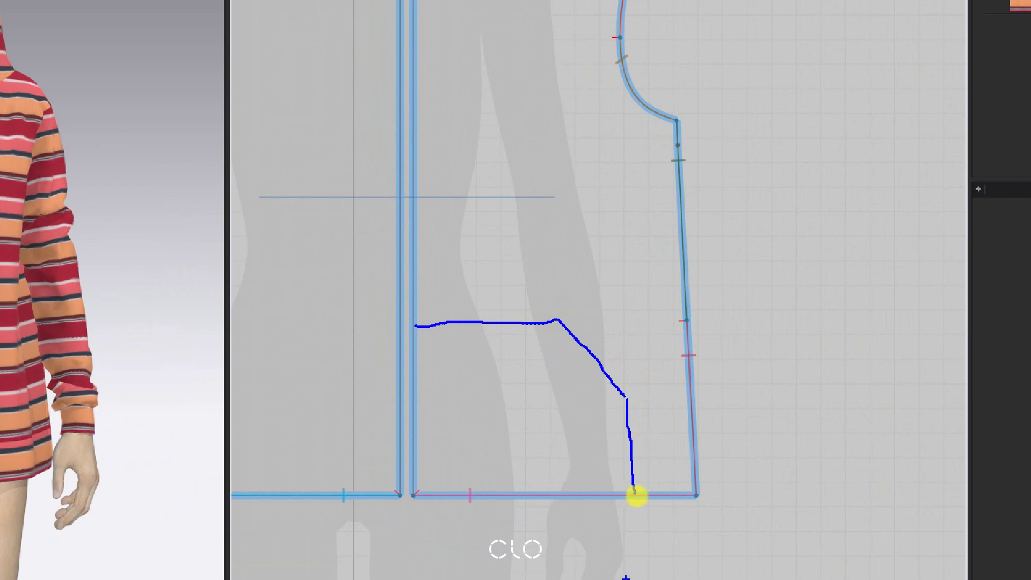
pyautogui.moveTo(638, 534)
pyautogui.mouseDown()
pyautogui.moveTo(421, 515)
pyautogui.moveTo(378, 361)
pyautogui.mouseUp()
pyautogui.moveTo(473, 341)
pyautogui.mouseDown()
pyautogui.moveTo(616, 309)
pyautogui.moveTo(669, 433)
pyautogui.moveTo(644, 542)
pyautogui.mouseUp()
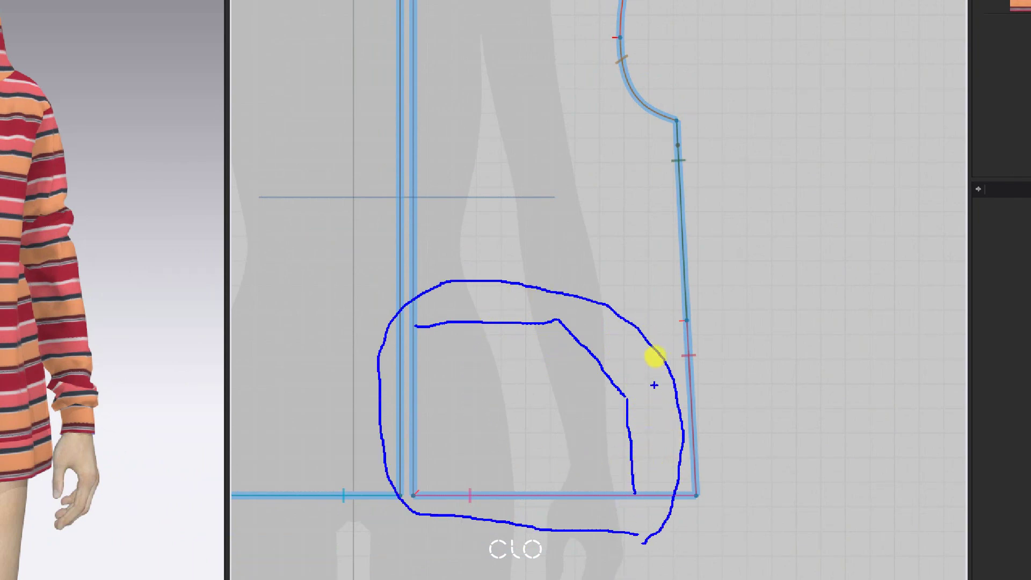
pyautogui.moveTo(655, 357)
pyautogui.mouseDown()
pyautogui.moveTo(682, 301)
pyautogui.moveTo(706, 288)
pyautogui.moveTo(723, 301)
pyautogui.mouseUp()
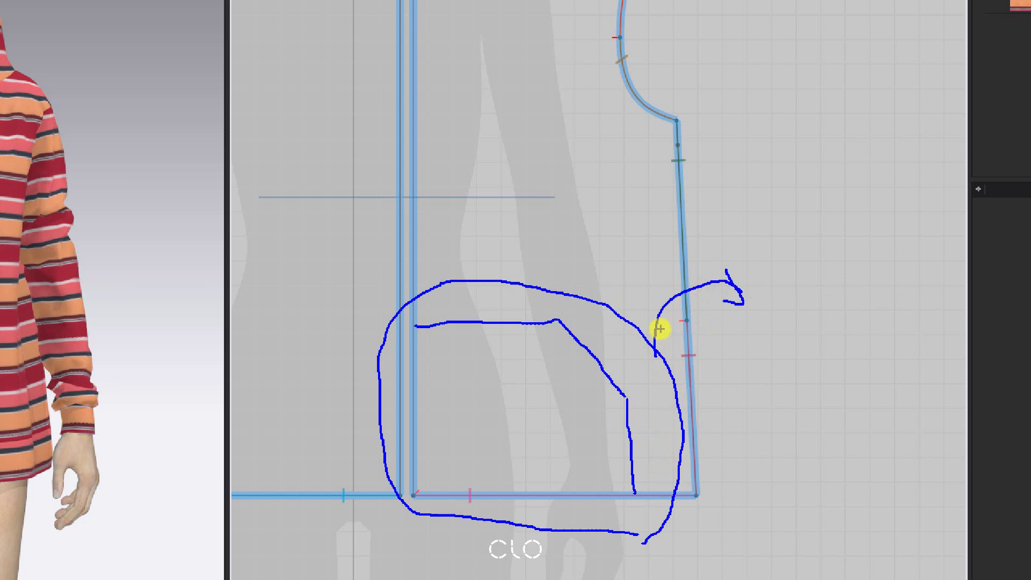
pyautogui.press('Escape')
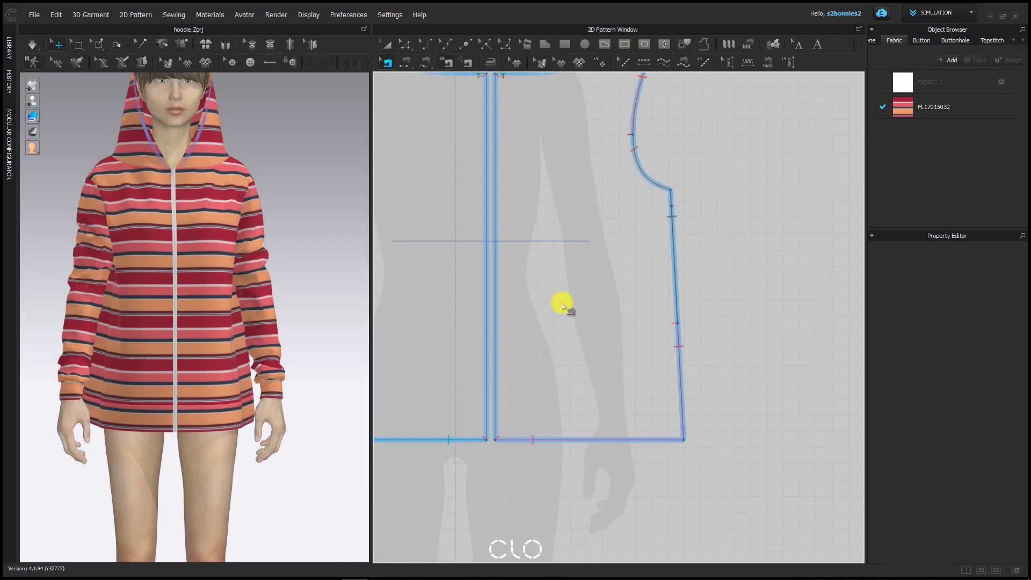
# - Start an internal polygon for the pocket outline on the avatar's left front panel, from its centre front edge about 7.76 above the hem
pyautogui.click(602, 45)
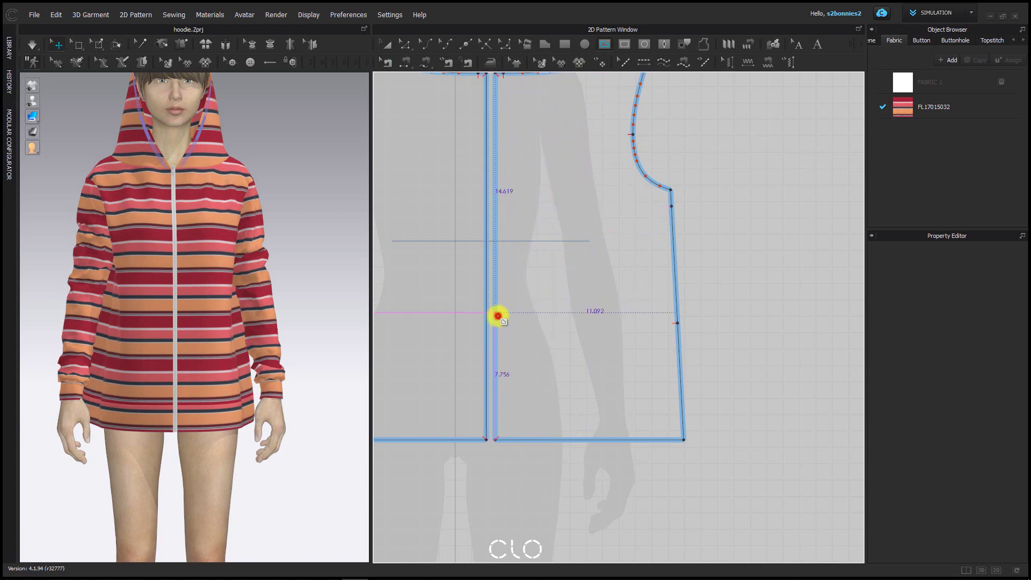
pyautogui.click(497, 314)
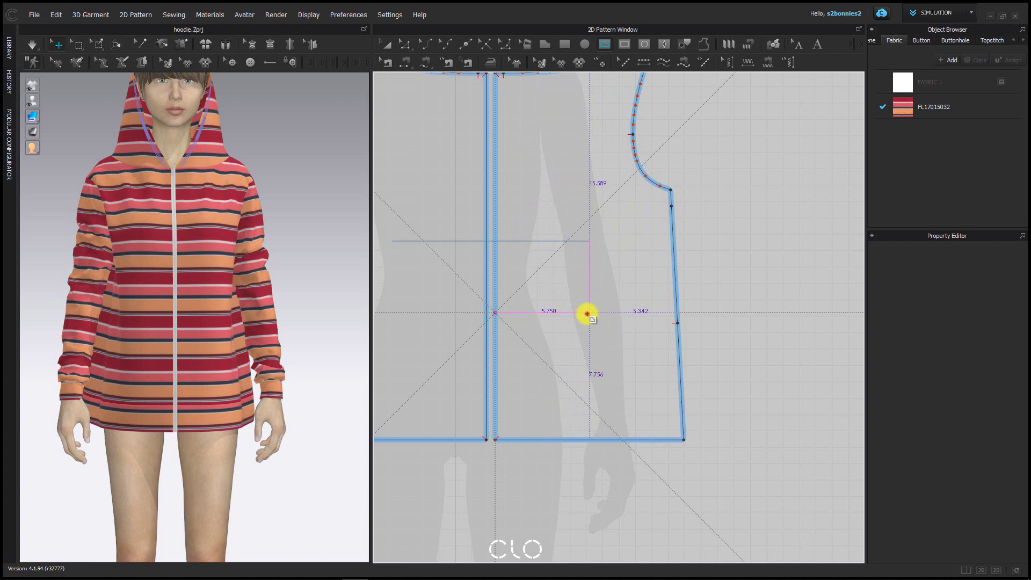
# - Draw the pocket outline inside the wearer's left front panel, running about 5.75 in across, 4.93 in diagonally outward and 3.21 in down to the hem
pyautogui.click(587, 313)
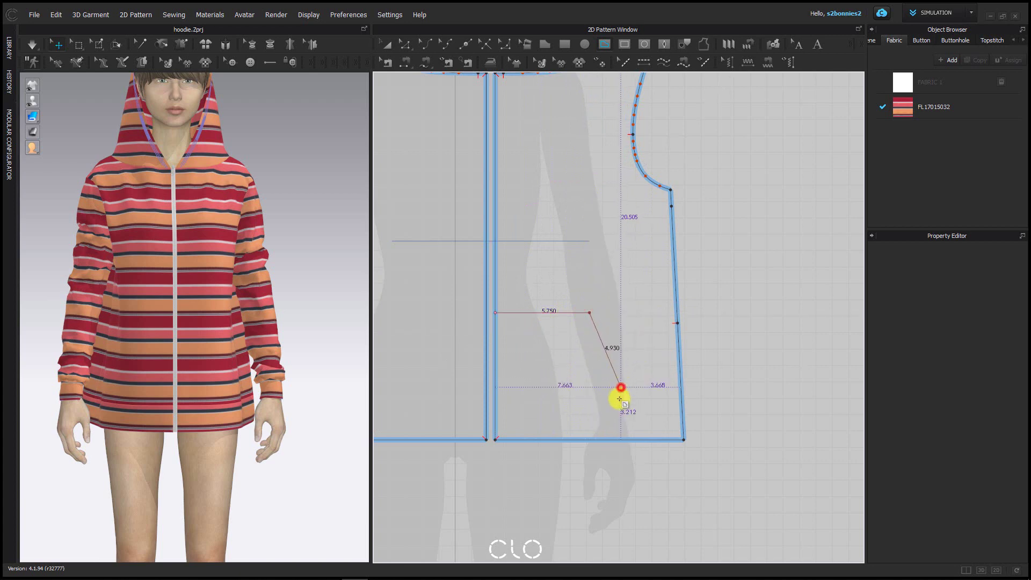
pyautogui.click(620, 387)
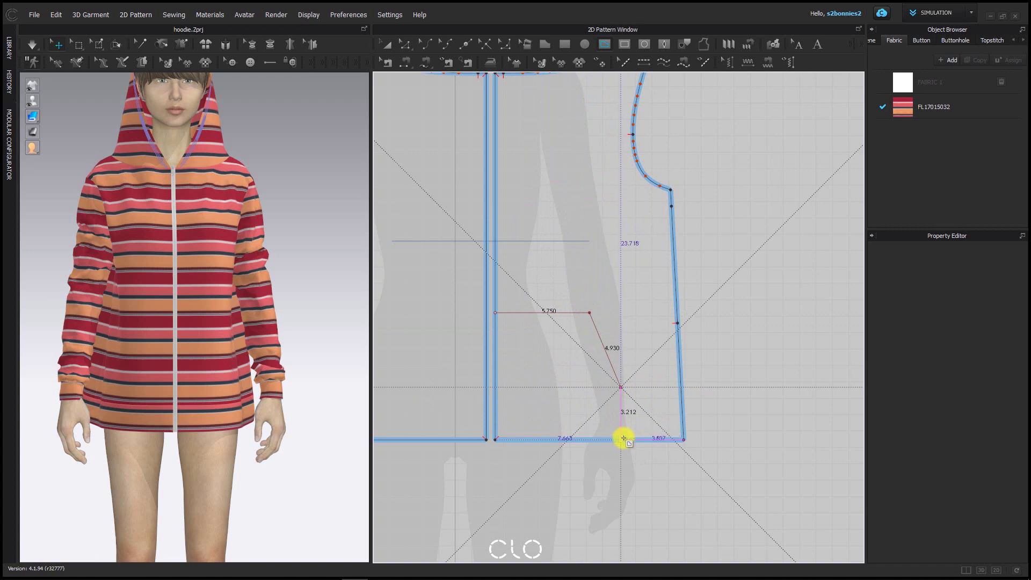
pyautogui.click(622, 439)
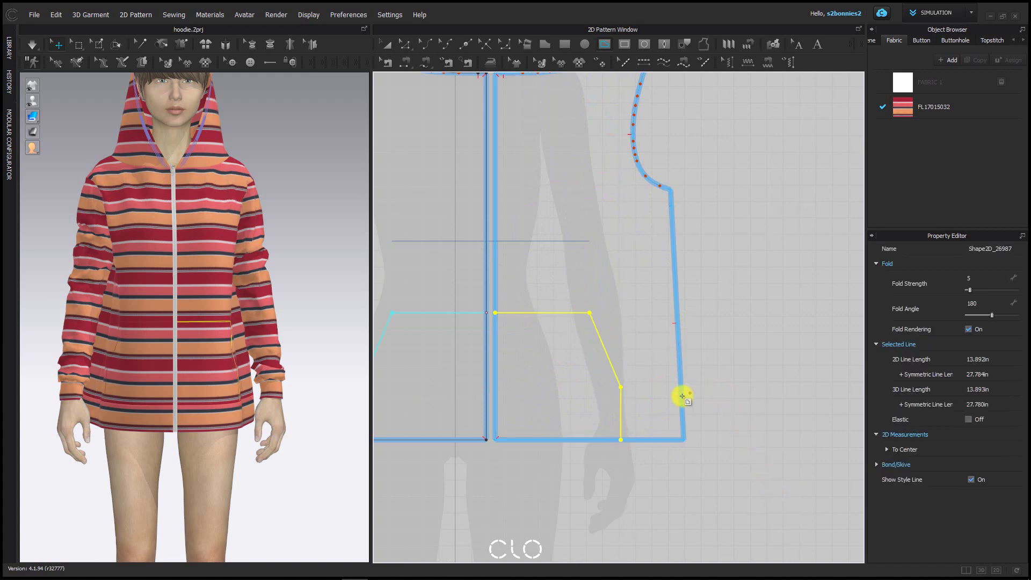
pyautogui.moveTo(742, 366); pyautogui.dragTo(725, 303, button='right')
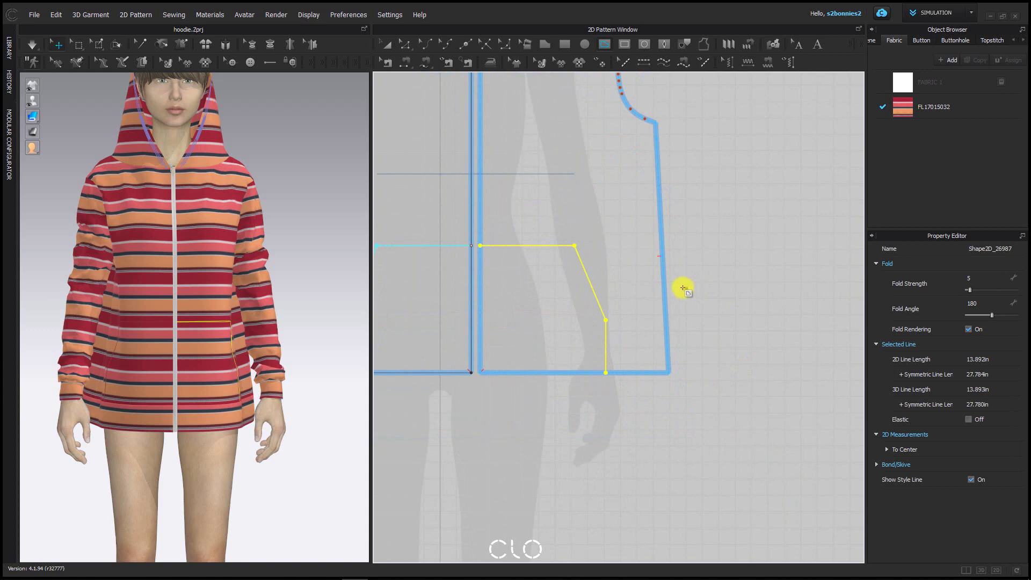
pyautogui.click(640, 253)
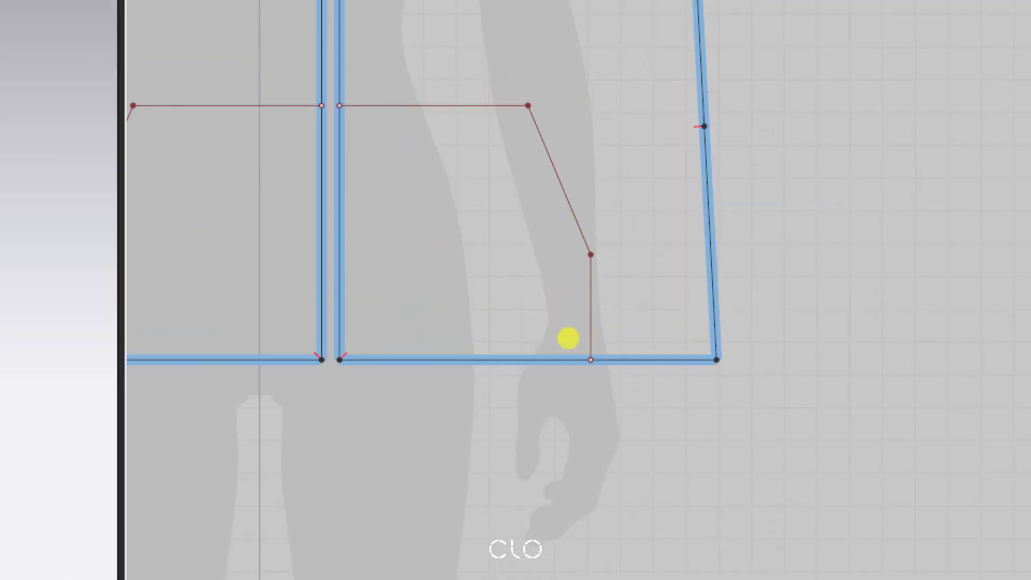
pyautogui.click(569, 323)
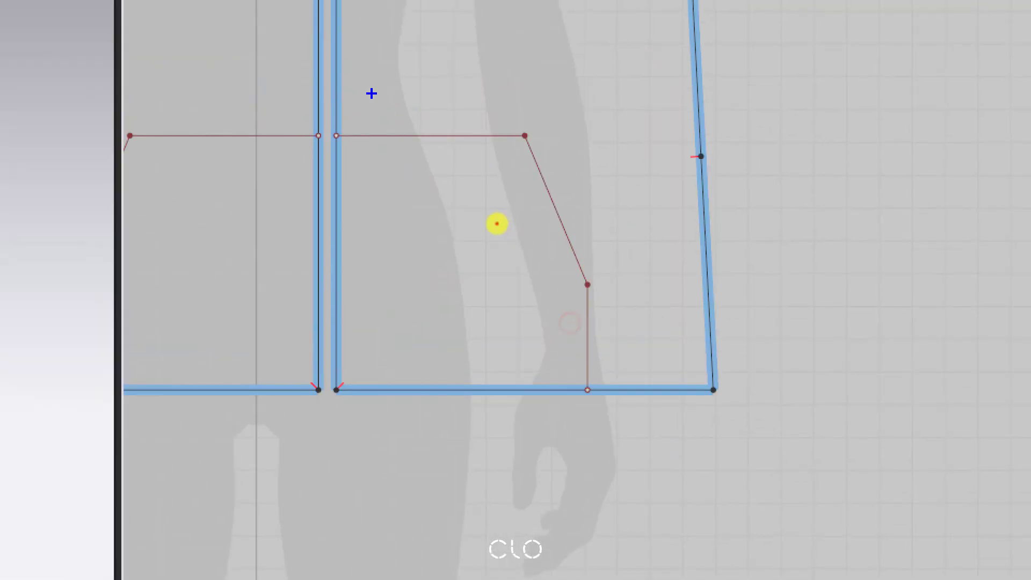
pyautogui.moveTo(371, 94)
pyautogui.mouseDown()
pyautogui.moveTo(313, 166)
pyautogui.moveTo(329, 407)
pyautogui.moveTo(504, 440)
pyautogui.moveTo(625, 333)
pyautogui.moveTo(546, 120)
pyautogui.moveTo(371, 92)
pyautogui.mouseUp()
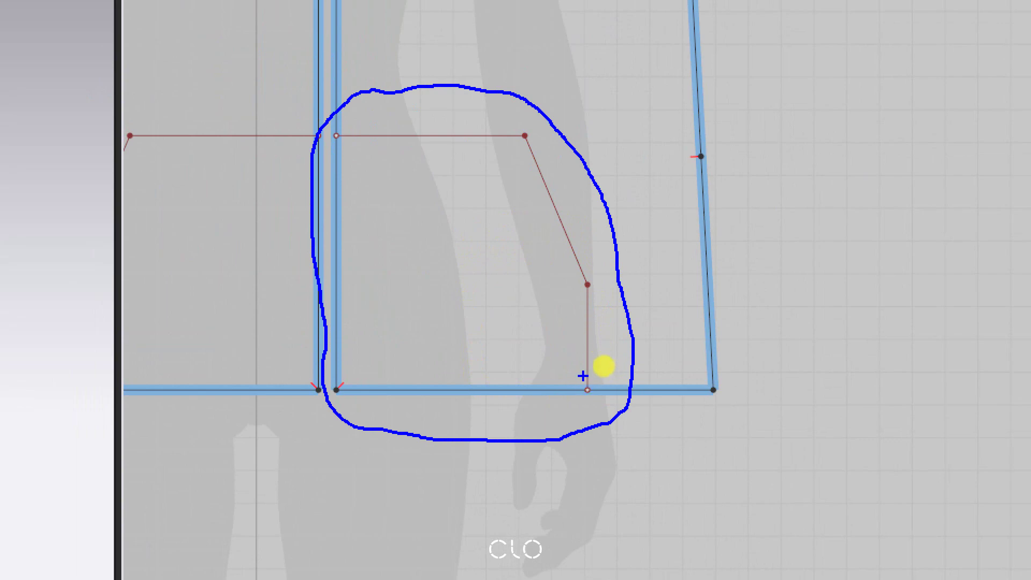
pyautogui.press('Escape')
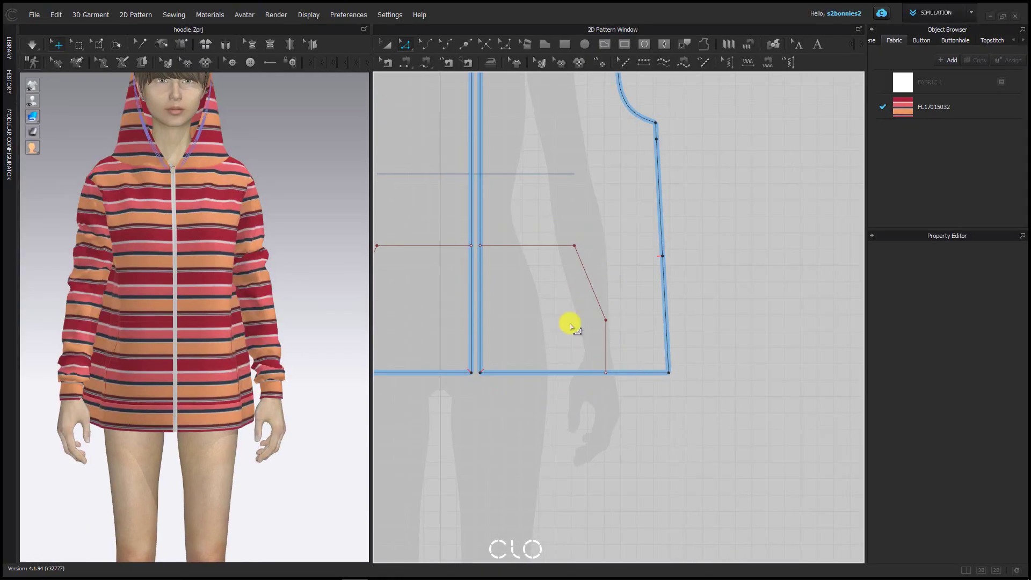
# - Trace the pocket's internal lines with the panel's center front and hem edges as a pattern, and place the new piece beside the front panel
pyautogui.click(683, 46)
pyautogui.click(518, 245)
pyautogui.keyDown('shift'); pyautogui.click(480, 278); pyautogui.keyUp('shift')
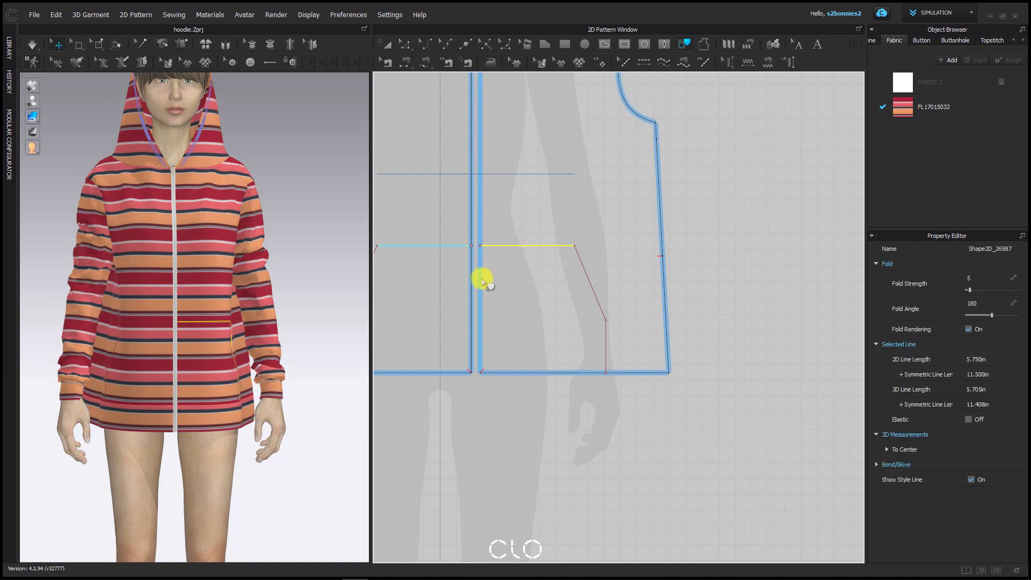
pyautogui.keyDown('shift'); pyautogui.click(512, 372); pyautogui.keyUp('shift')
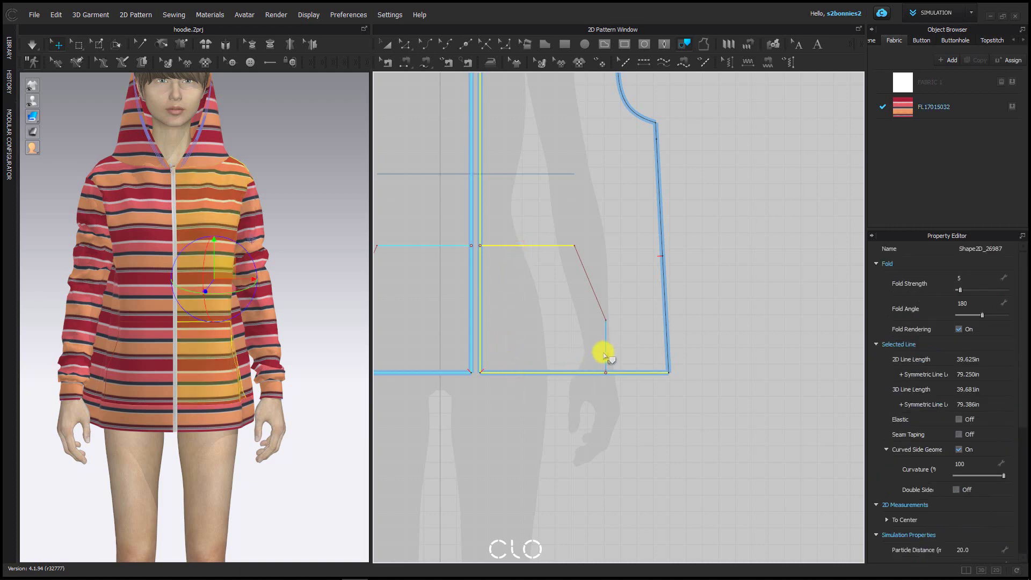
pyautogui.keyDown('shift'); pyautogui.click(605, 348); pyautogui.keyUp('shift')
pyautogui.keyDown('shift'); pyautogui.click(588, 279); pyautogui.keyUp('shift')
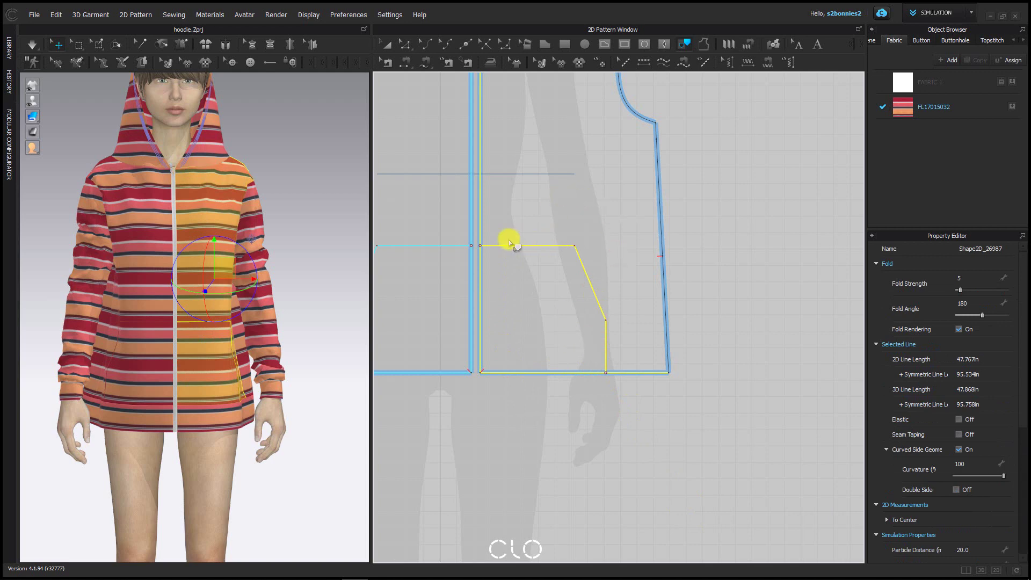
pyautogui.rightClick(507, 245)
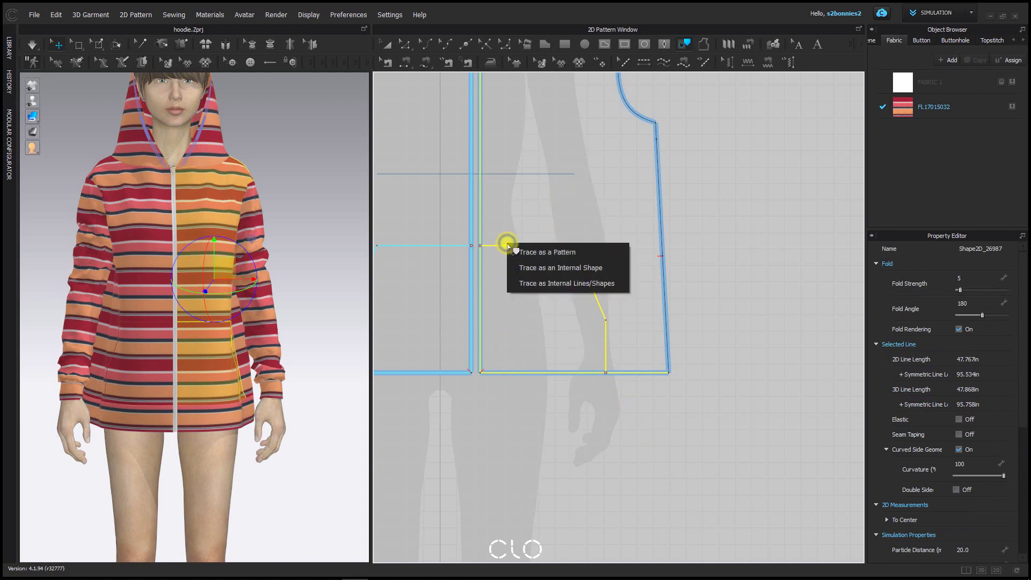
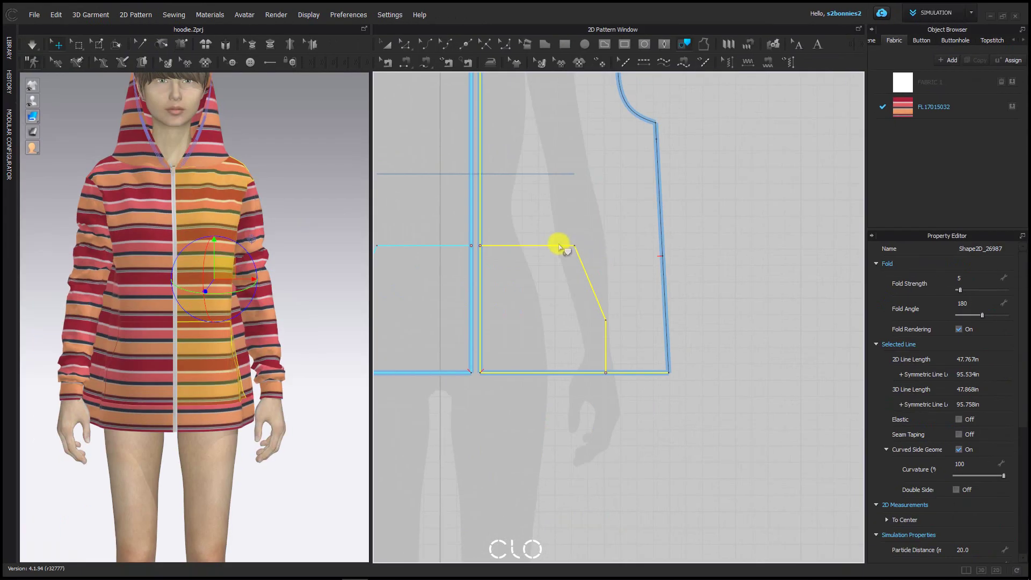
pyautogui.rightClick(558, 246)
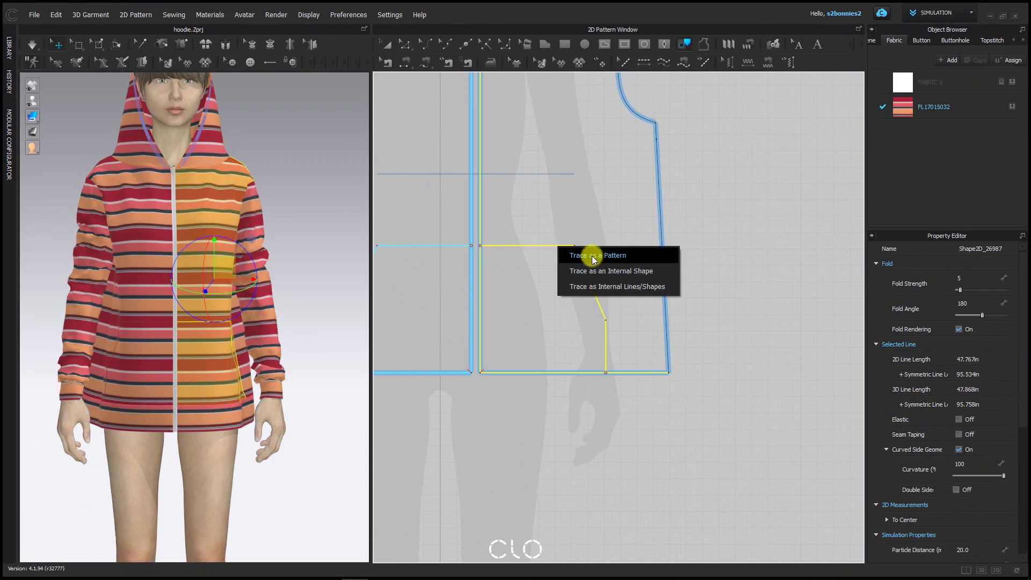
pyautogui.click(592, 256)
pyautogui.scroll(-3, 590, 273)
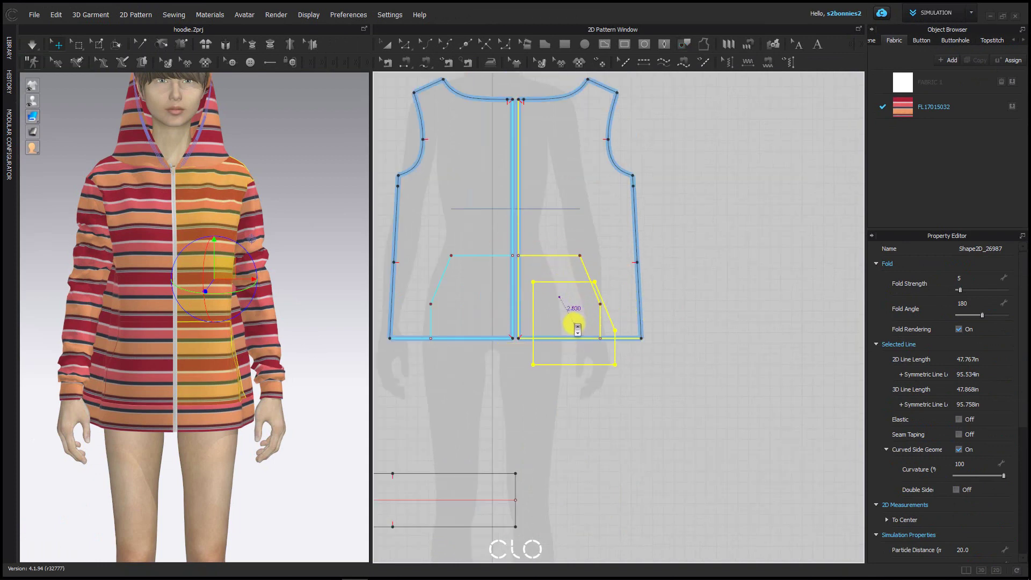
pyautogui.moveTo(574, 324); pyautogui.dragTo(543, 335, button='middle')
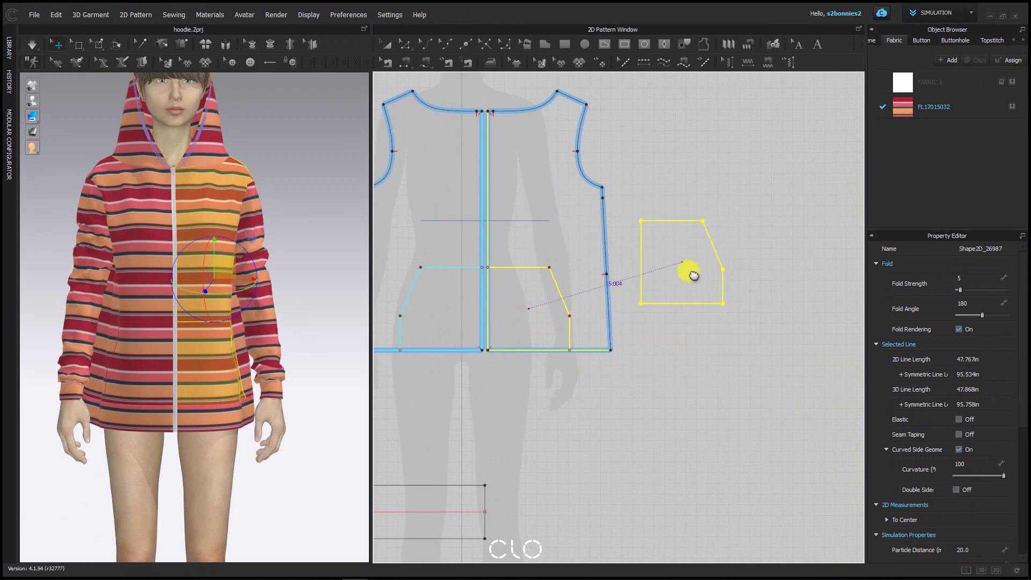
pyautogui.click(668, 283)
pyautogui.click(685, 416)
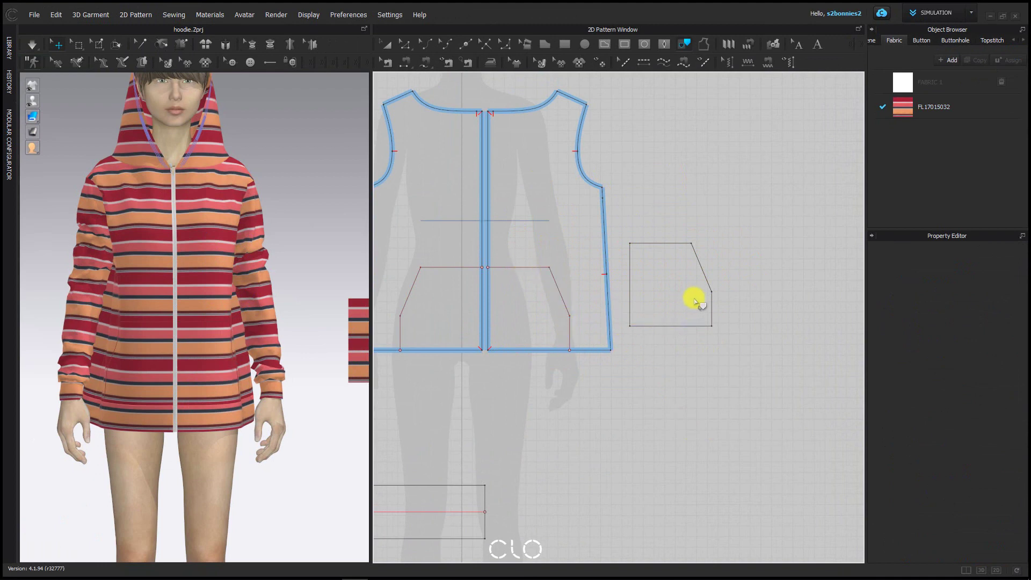
pyautogui.scroll(2, 695, 300)
pyautogui.moveTo(698, 301); pyautogui.dragTo(728, 339, button='middle')
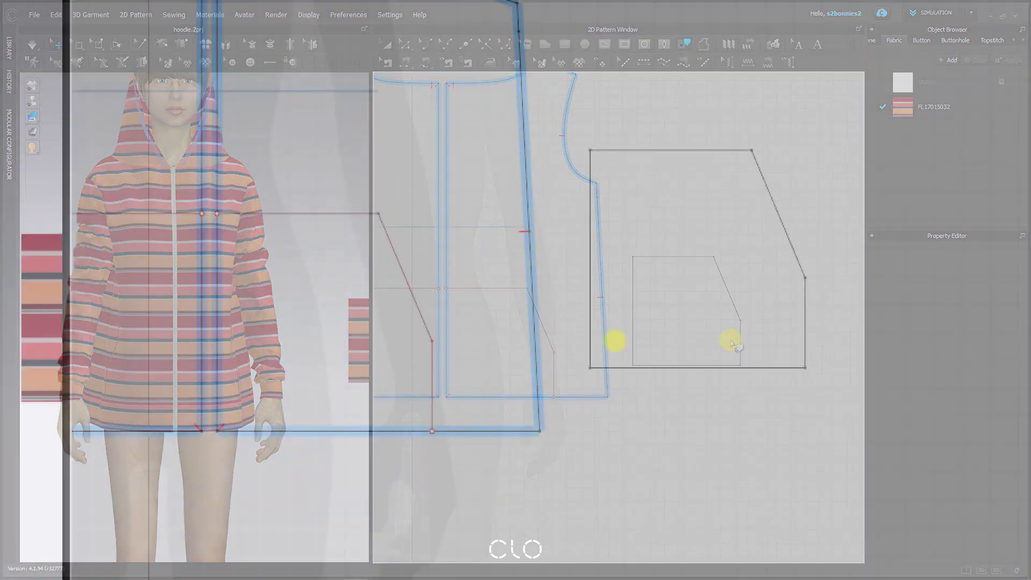
pyautogui.click(633, 325)
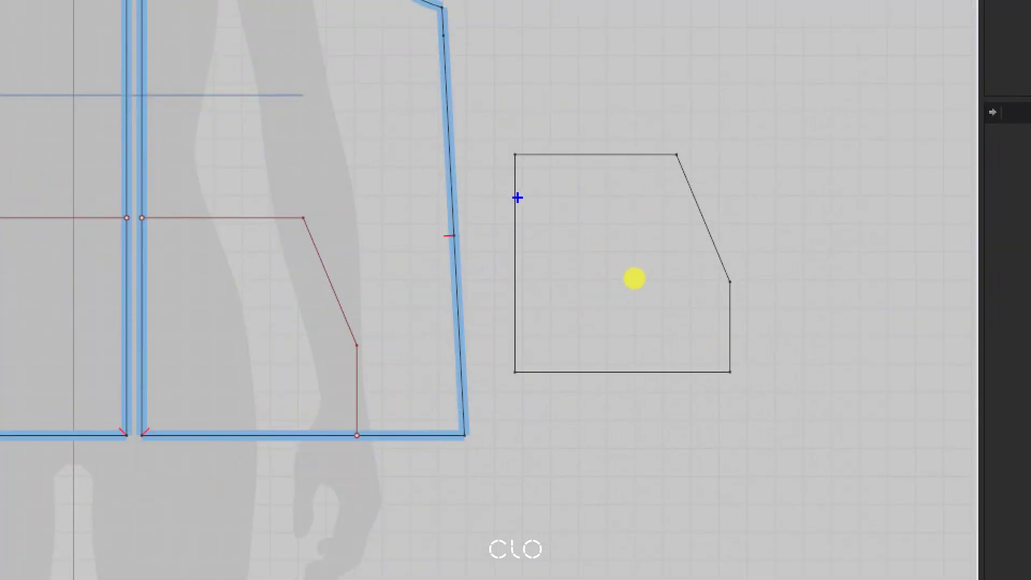
pyautogui.moveTo(339, 264); pyautogui.dragTo(303, 299)
pyautogui.moveTo(305, 264); pyautogui.dragTo(349, 294)
pyautogui.moveTo(729, 204)
pyautogui.mouseDown()
pyautogui.moveTo(688, 227)
pyautogui.moveTo(725, 234)
pyautogui.mouseUp()
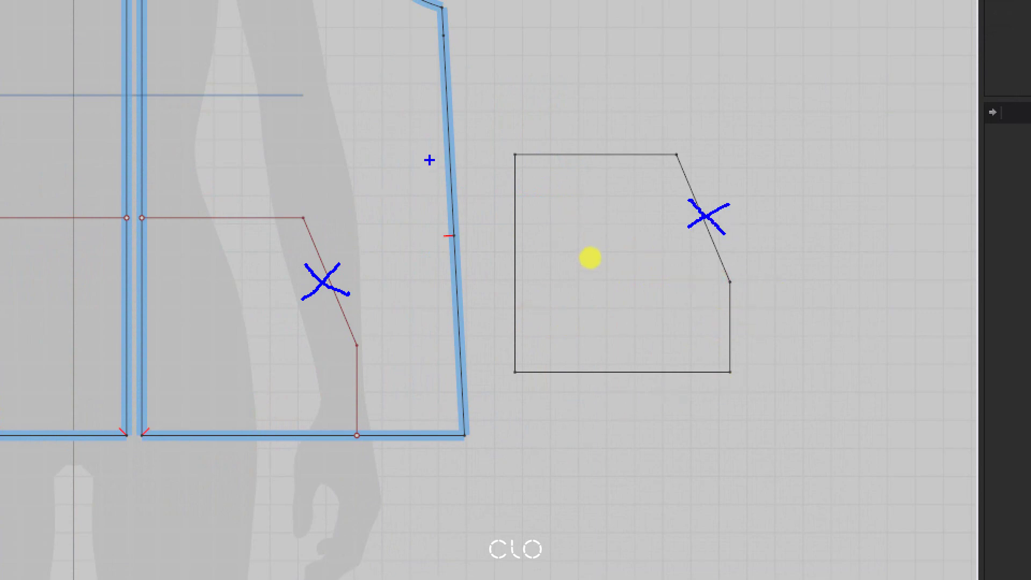
pyautogui.press('Escape')
# - Free-sew the pocket piece's top edge to the horizontal internal line and its straight center edge to the front panel's center front edge
pyautogui.click(432, 64)
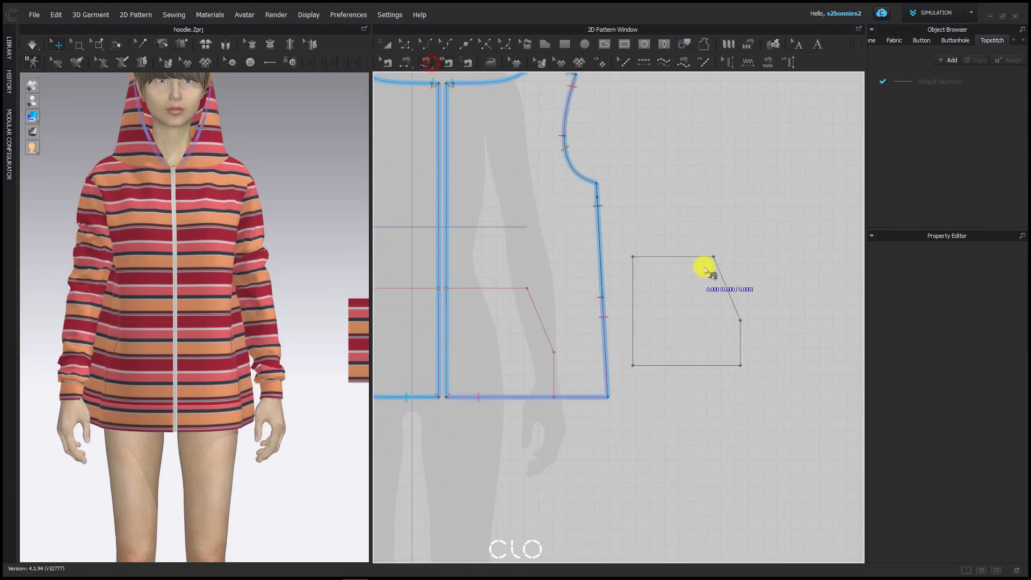
pyautogui.click(712, 257)
pyautogui.click(635, 261)
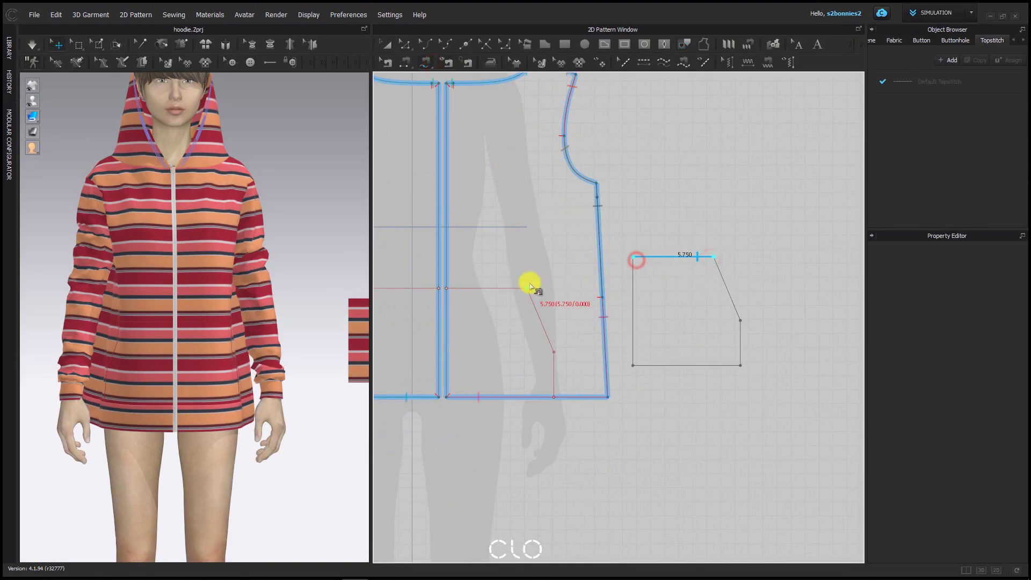
pyautogui.click(527, 289)
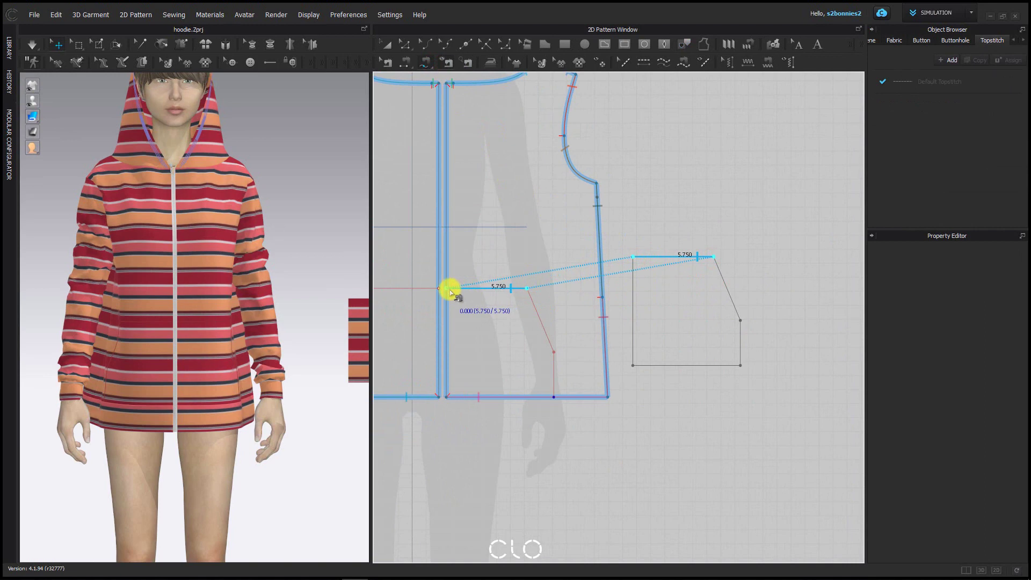
pyautogui.click(450, 290)
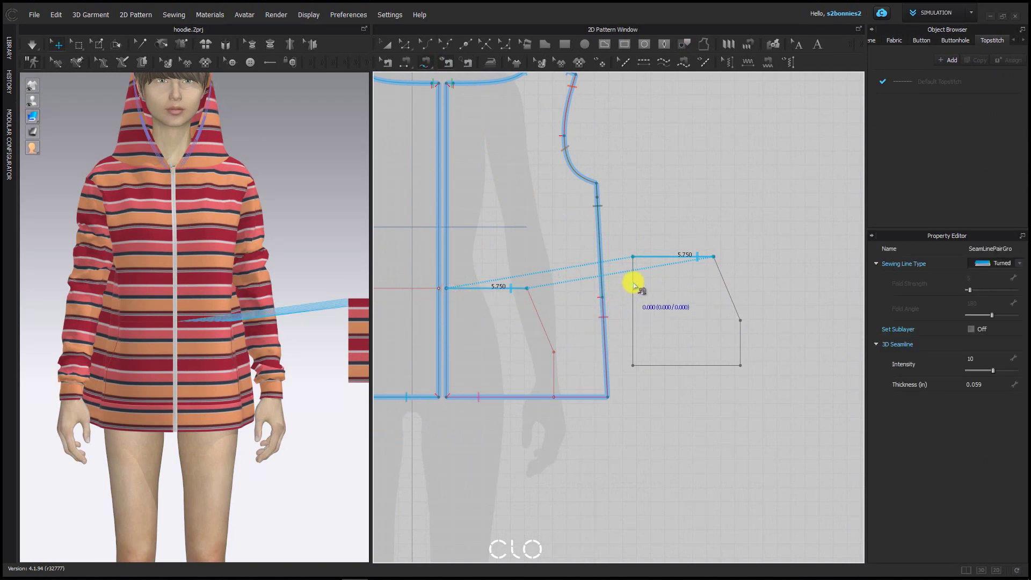
pyautogui.click(632, 365)
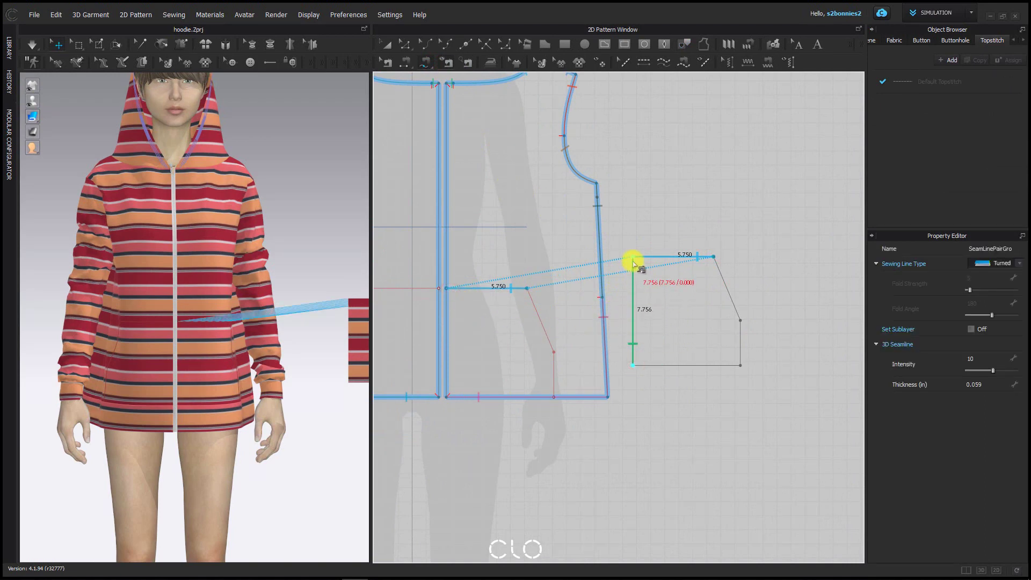
pyautogui.click(633, 260)
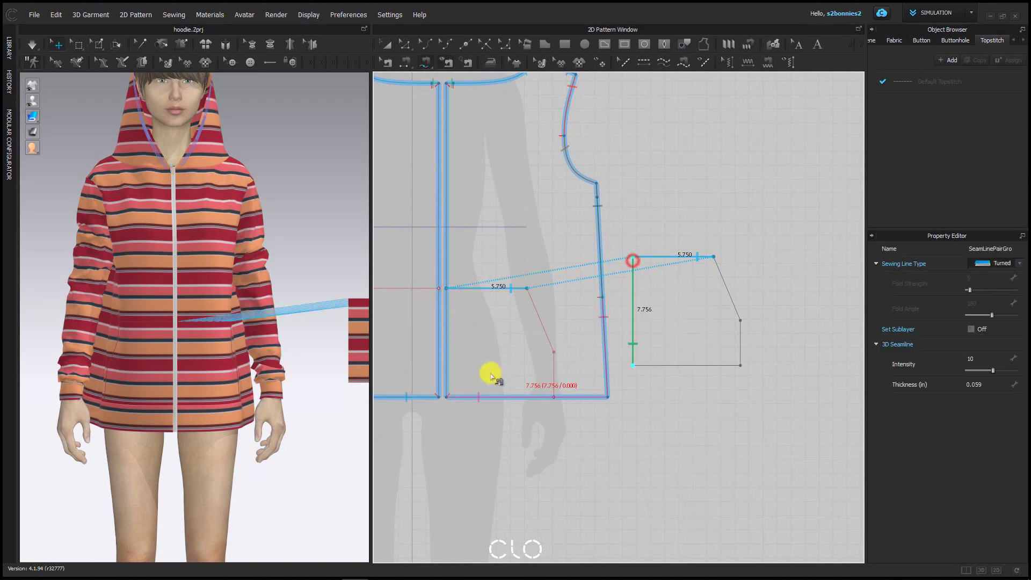
pyautogui.click(445, 397)
pyautogui.click(451, 288)
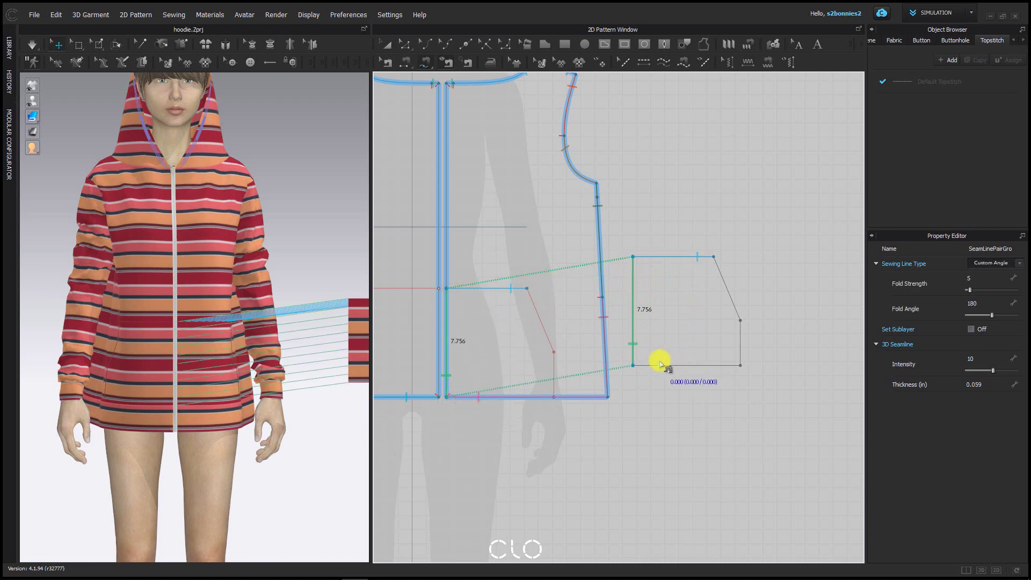
# - Free-sew the pocket piece's bottom edge to the front panel's hem and its short outer edge to the vertical internal line, leaving the slanted opening unsewn
pyautogui.click(634, 365)
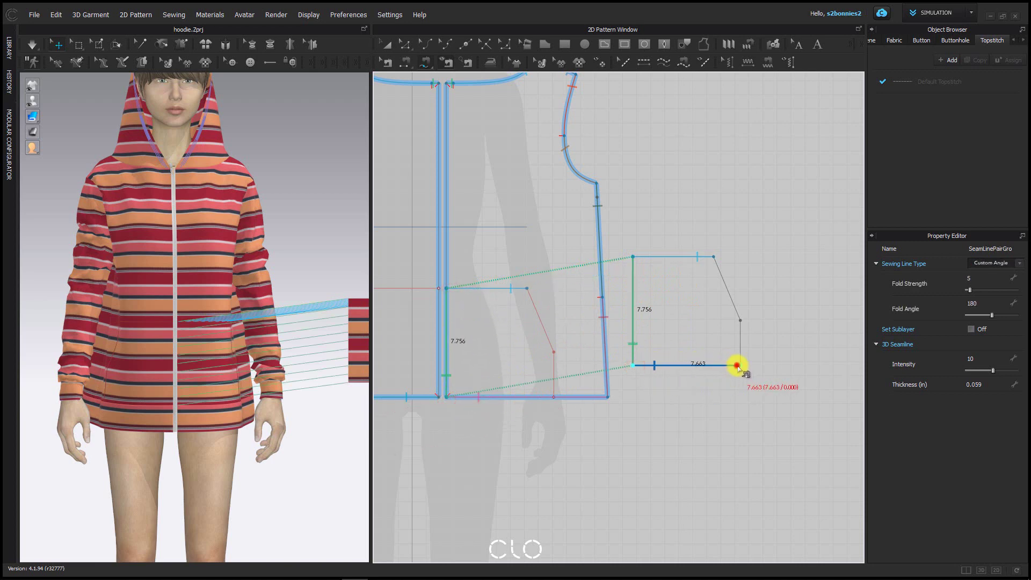
pyautogui.click(739, 366)
pyautogui.click(448, 396)
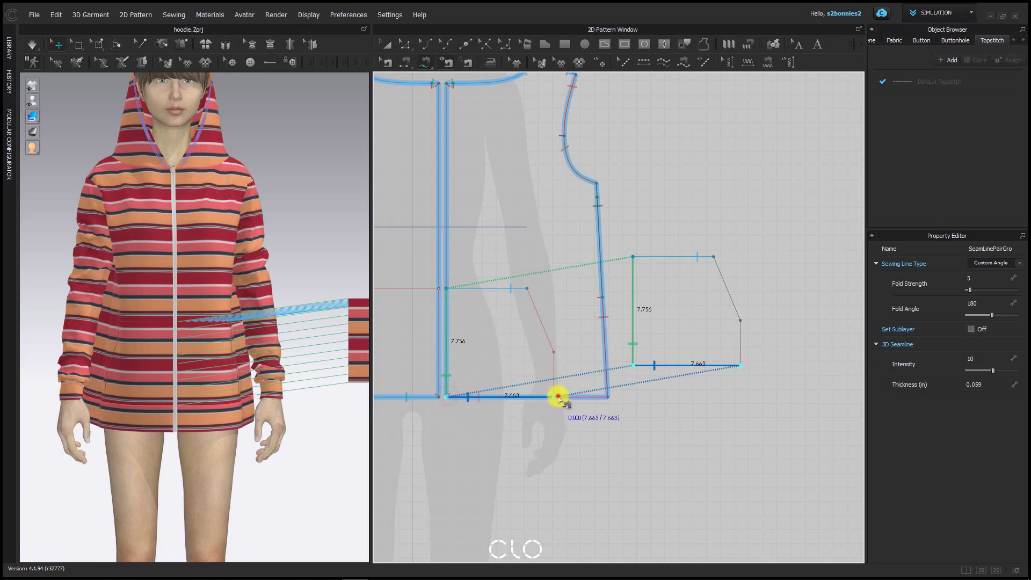
pyautogui.click(553, 396)
pyautogui.click(739, 367)
pyautogui.click(741, 321)
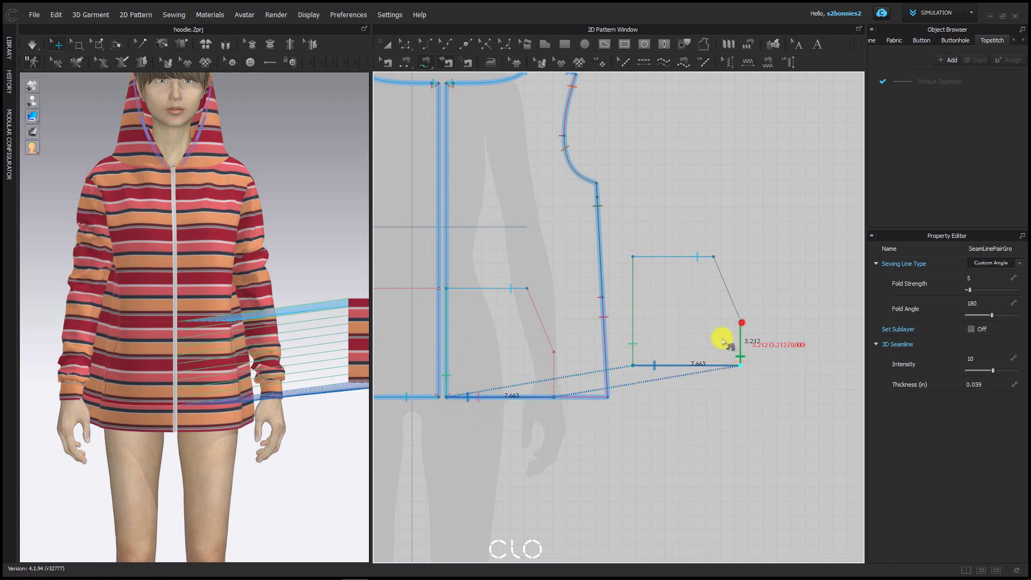
pyautogui.click(554, 396)
pyautogui.click(557, 350)
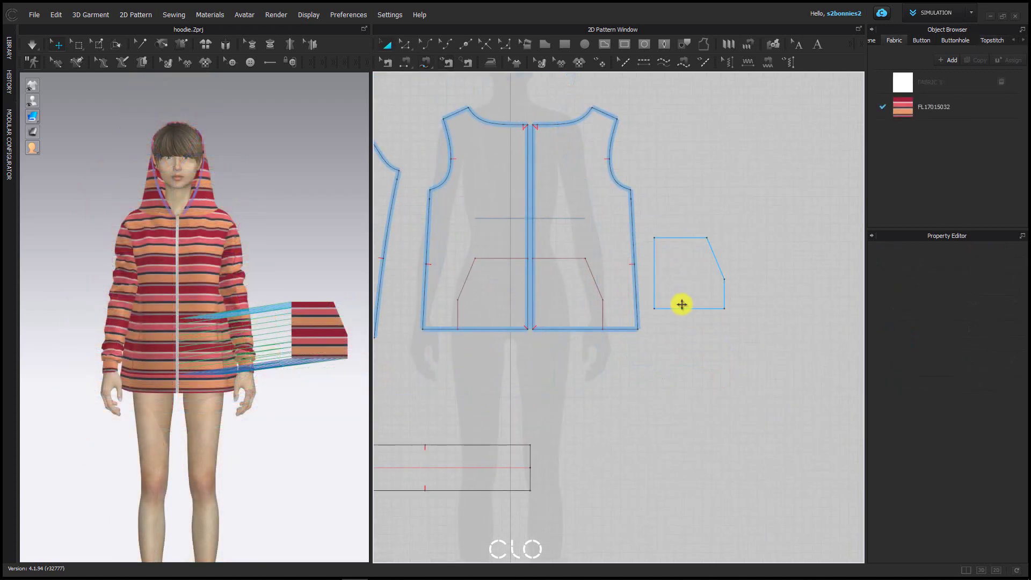
# - Move the pocket piece lower and clone it as a Symmetric Pattern (with Sewing), placing the copy level with it below the opposite front panel
pyautogui.moveTo(681, 303); pyautogui.dragTo(681, 375)
pyautogui.click(704, 251)
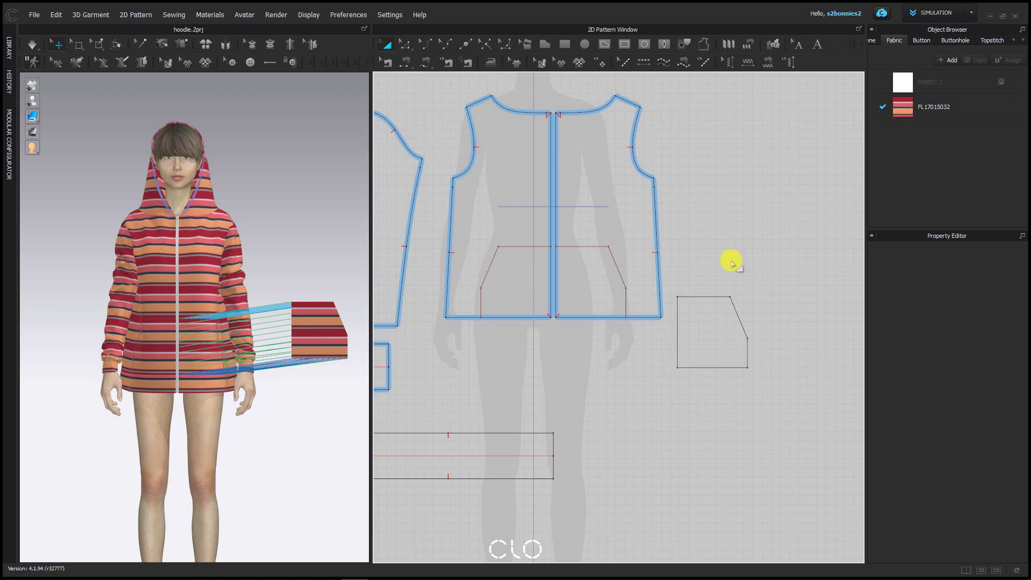
pyautogui.click(698, 323)
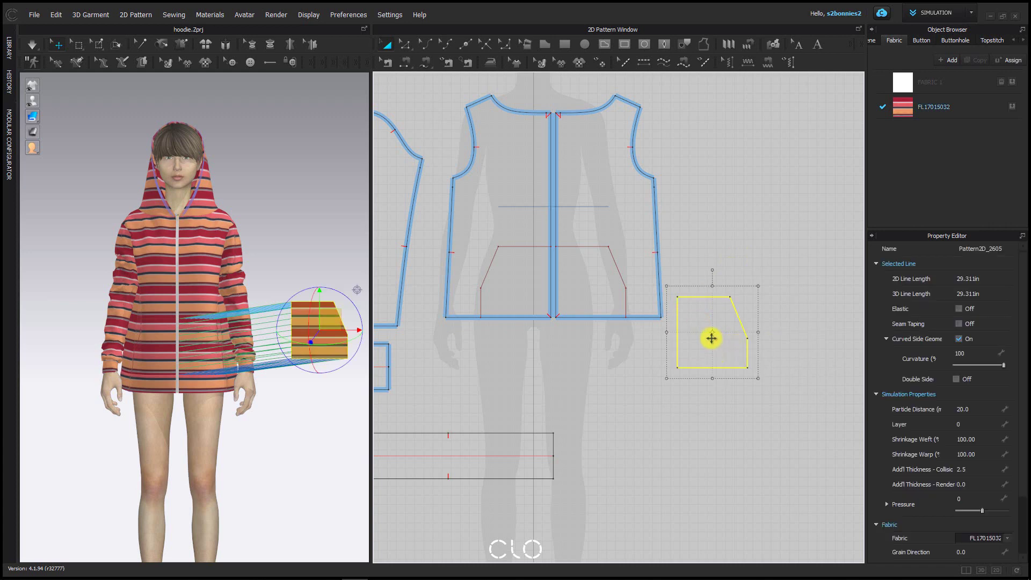
pyautogui.rightClick(692, 323)
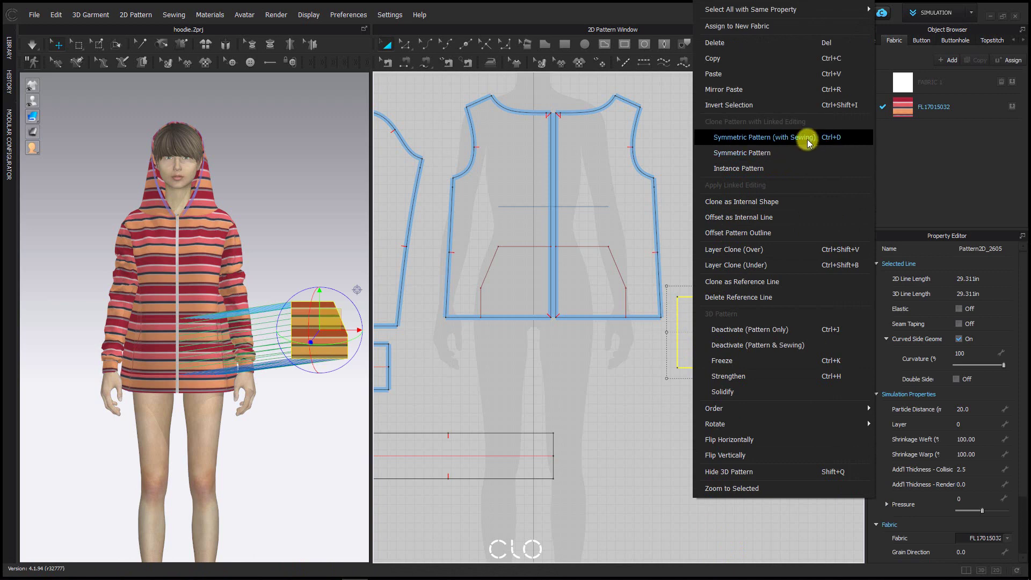
pyautogui.click(808, 139)
pyautogui.click(506, 352)
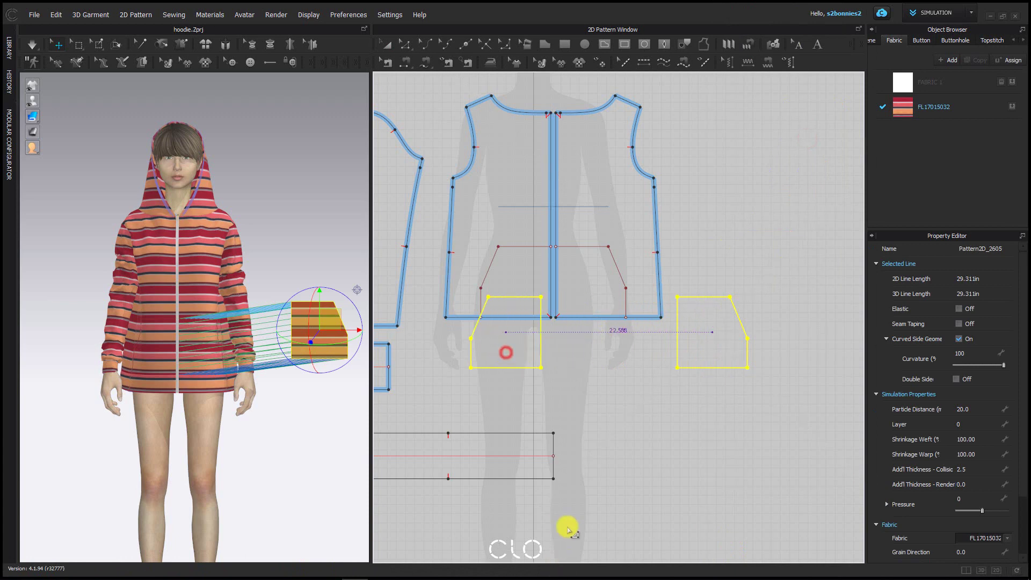
# - Move both mirrored pocket pieces just below the hems of their front panels and check their seams
pyautogui.click(514, 356)
pyautogui.moveTo(516, 355); pyautogui.dragTo(499, 388)
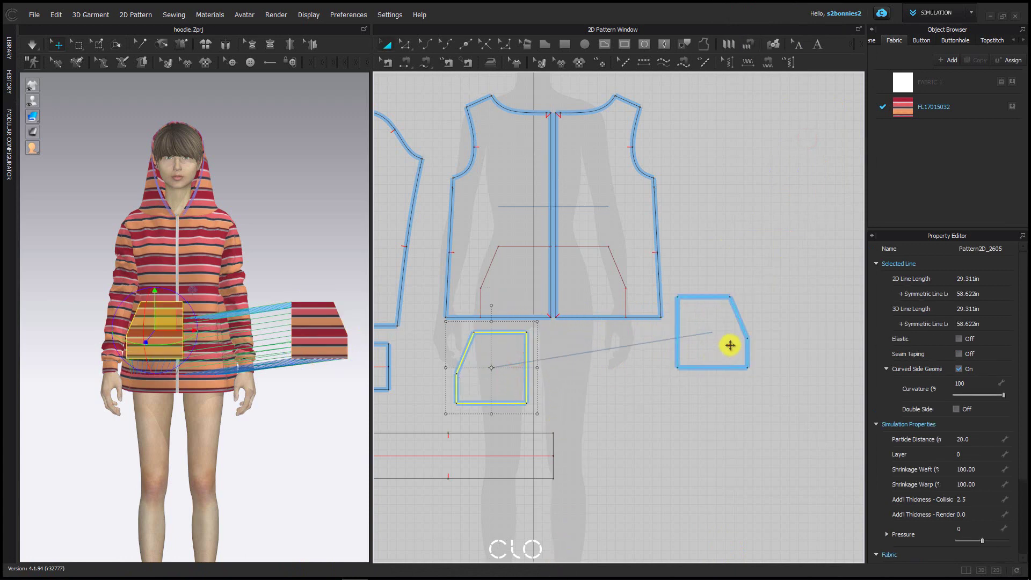
pyautogui.moveTo(729, 343); pyautogui.dragTo(700, 383)
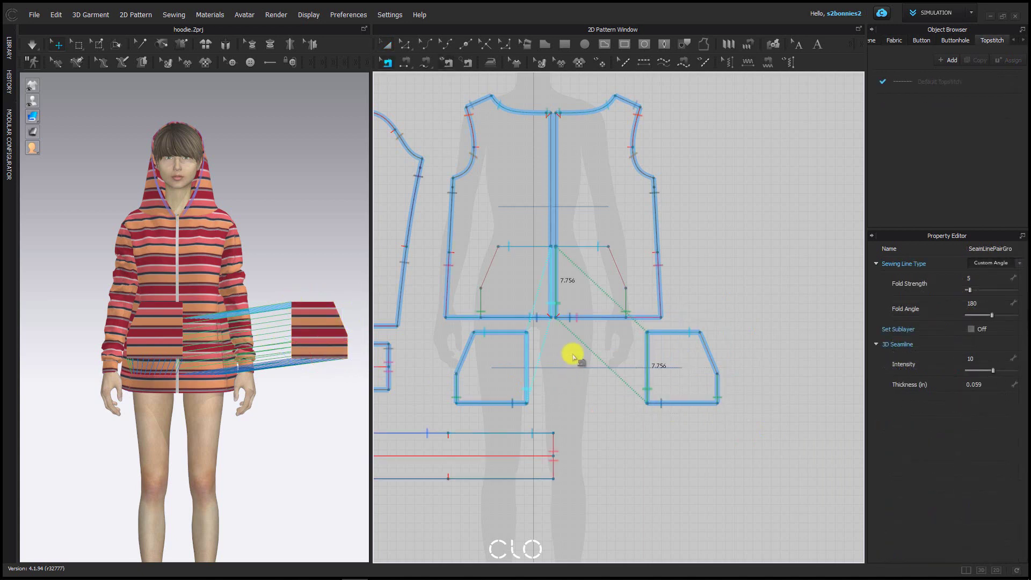
pyautogui.press('a')
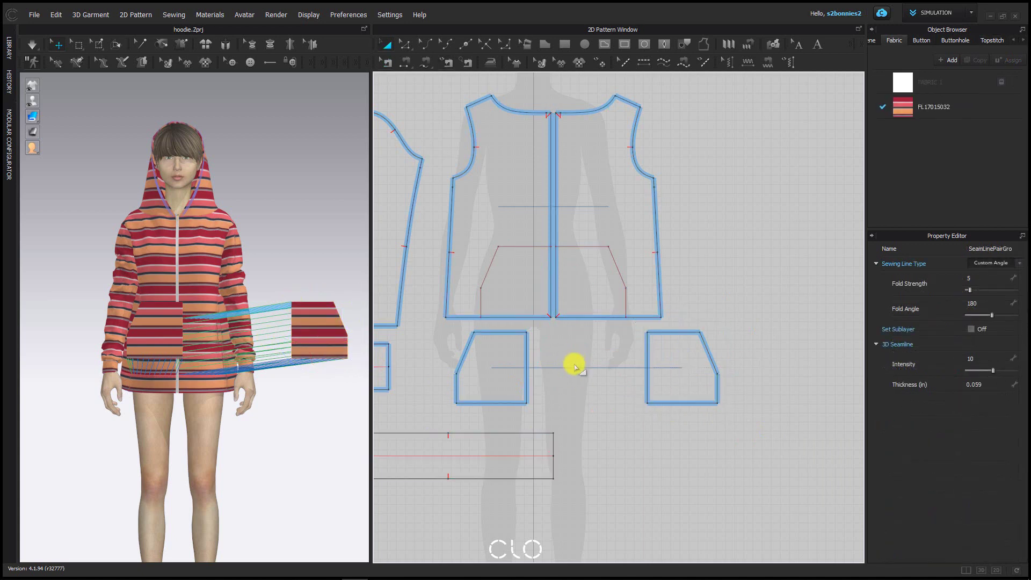
pyautogui.click(574, 364)
# - Superimpose both pocket pieces over the front of the hoodie and run the simulation
pyautogui.click(666, 359)
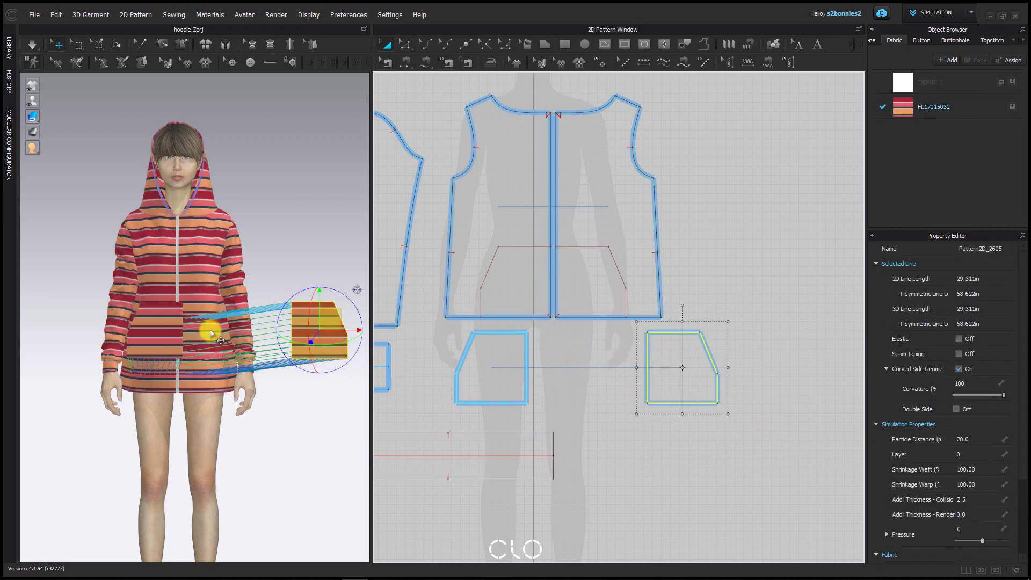
pyautogui.click(318, 246)
pyautogui.click(314, 345)
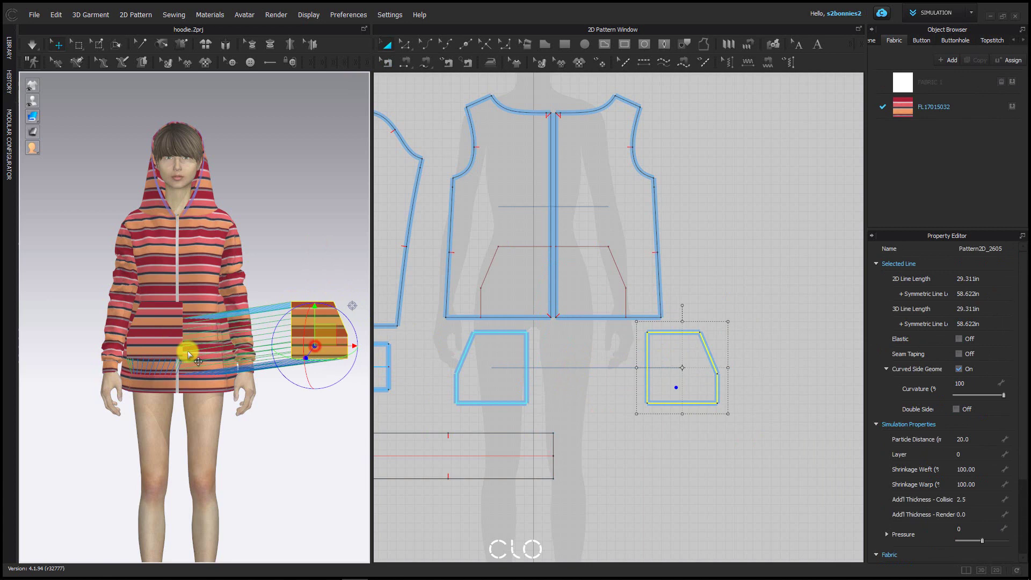
pyautogui.keyDown('shift'); pyautogui.click(151, 341); pyautogui.keyUp('shift')
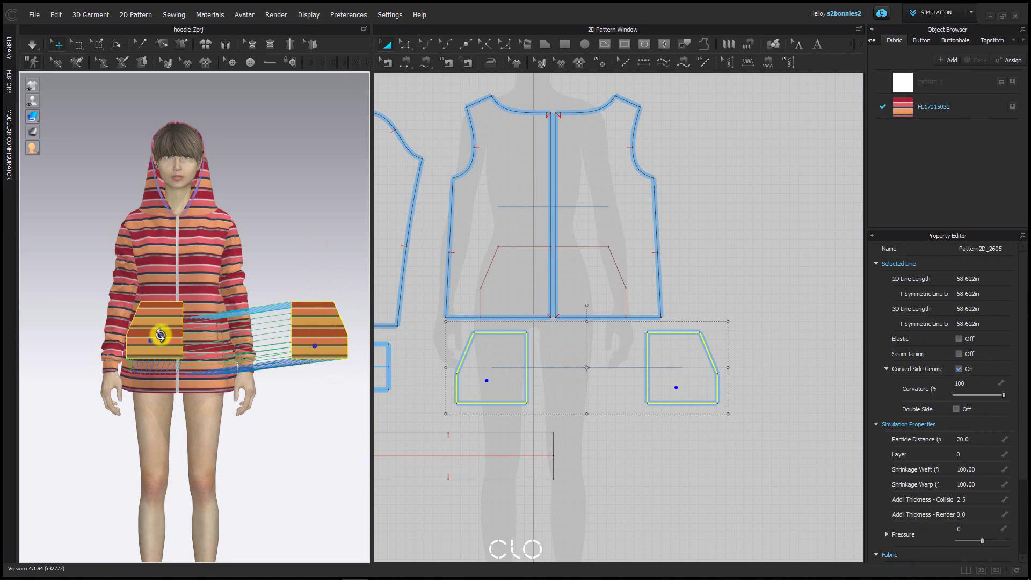
pyautogui.rightClick(160, 335)
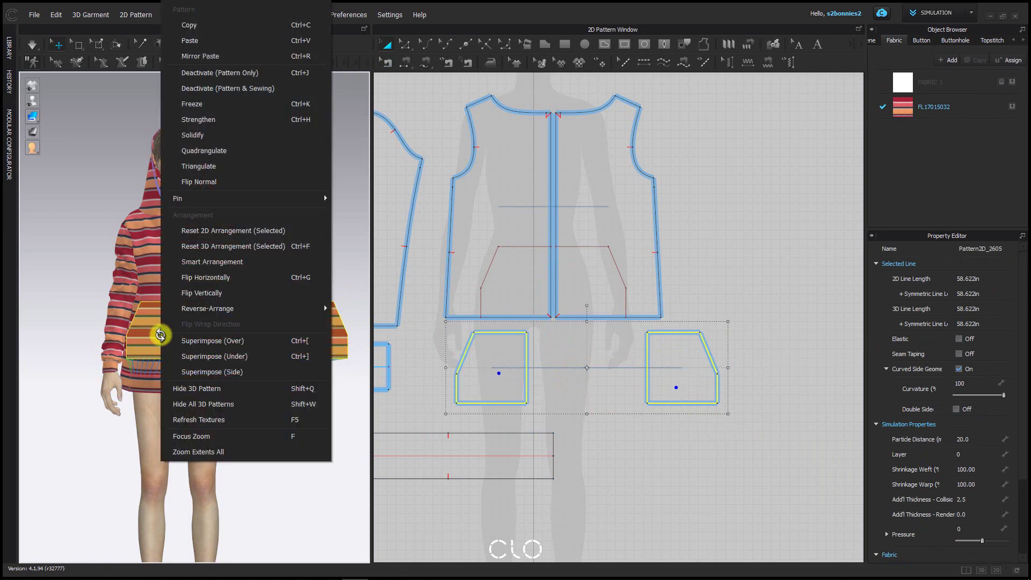
pyautogui.click(213, 340)
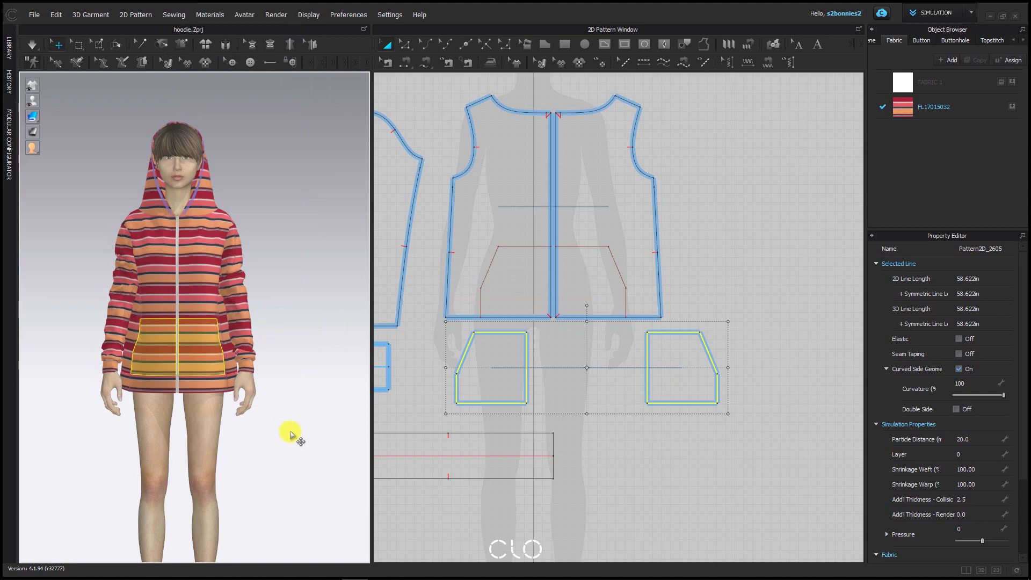
pyautogui.scroll(5, 266, 252)
pyautogui.press('space')
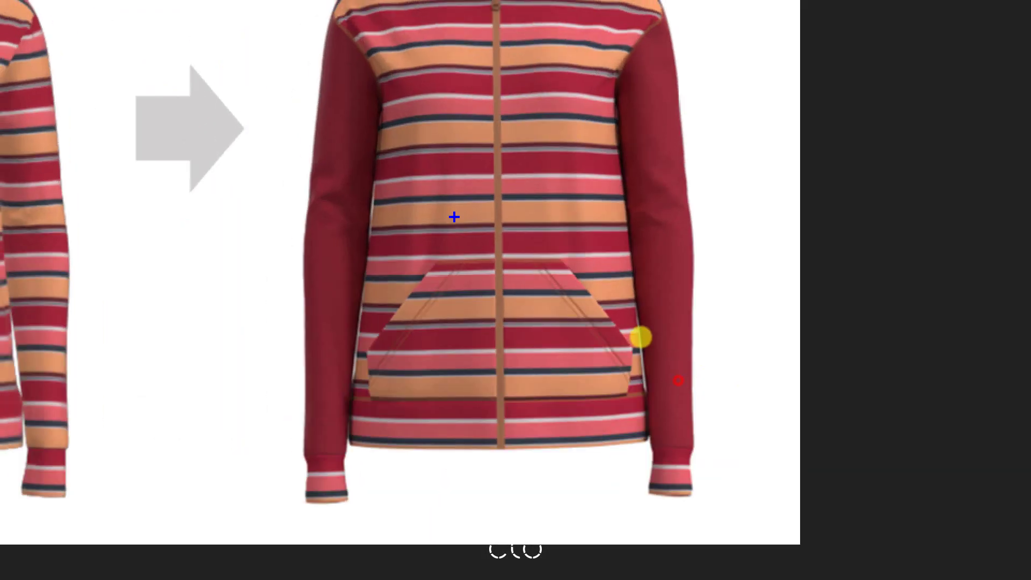
# - Compare the slanted pocket opening in the reference image with the slanted edge of the pocket piece
pyautogui.moveTo(533, 257)
pyautogui.mouseDown()
pyautogui.moveTo(545, 326)
pyautogui.moveTo(609, 375)
pyautogui.moveTo(602, 287)
pyautogui.moveTo(544, 256)
pyautogui.mouseUp()
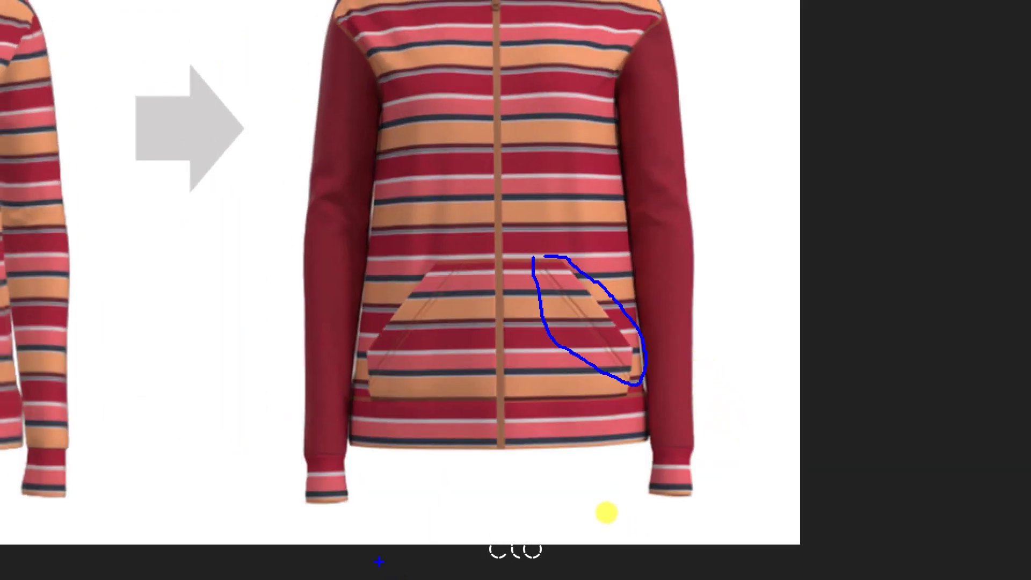
pyautogui.press('Escape')
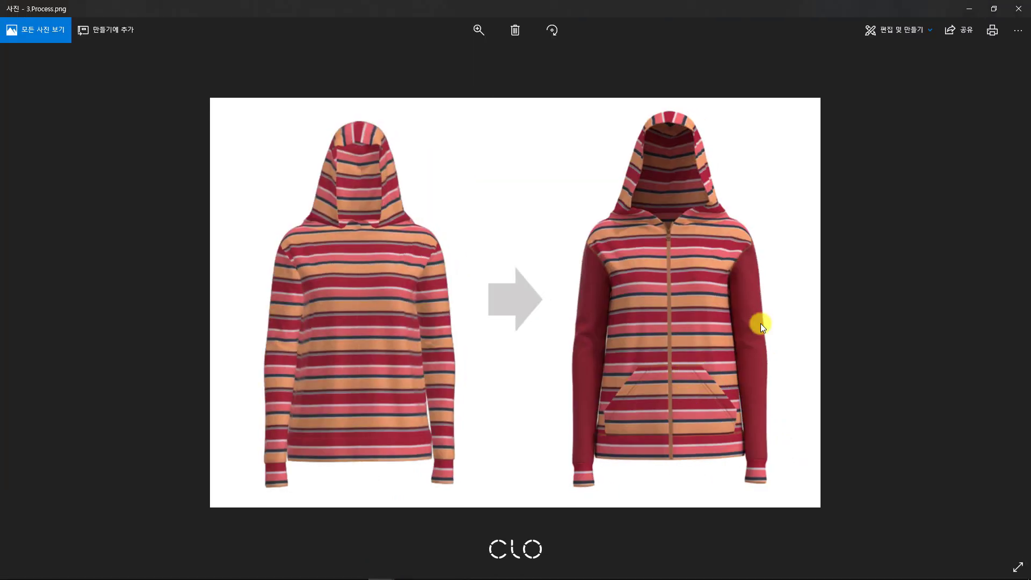
pyautogui.click(960, 9)
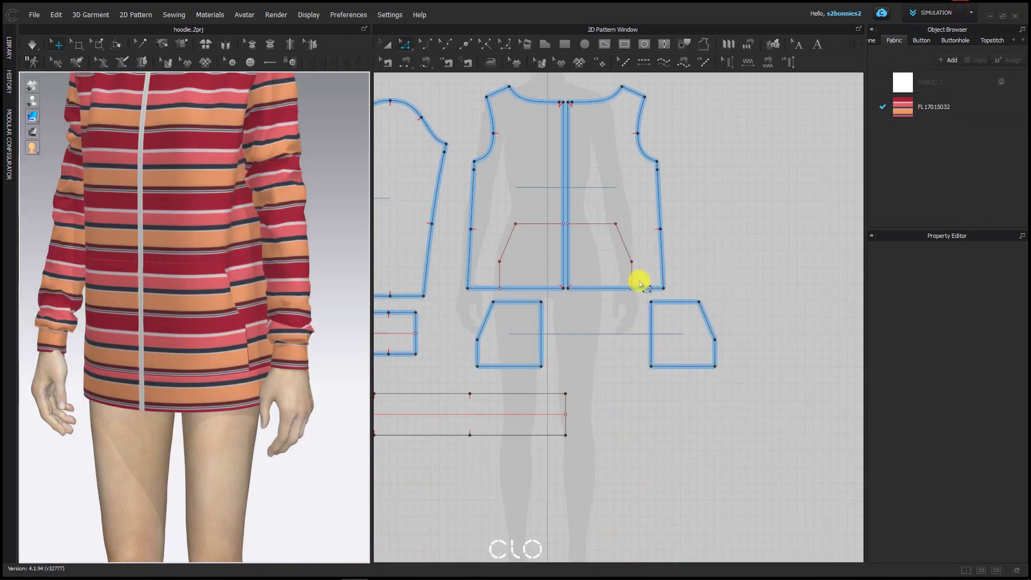
pyautogui.scroll(3, 698, 303)
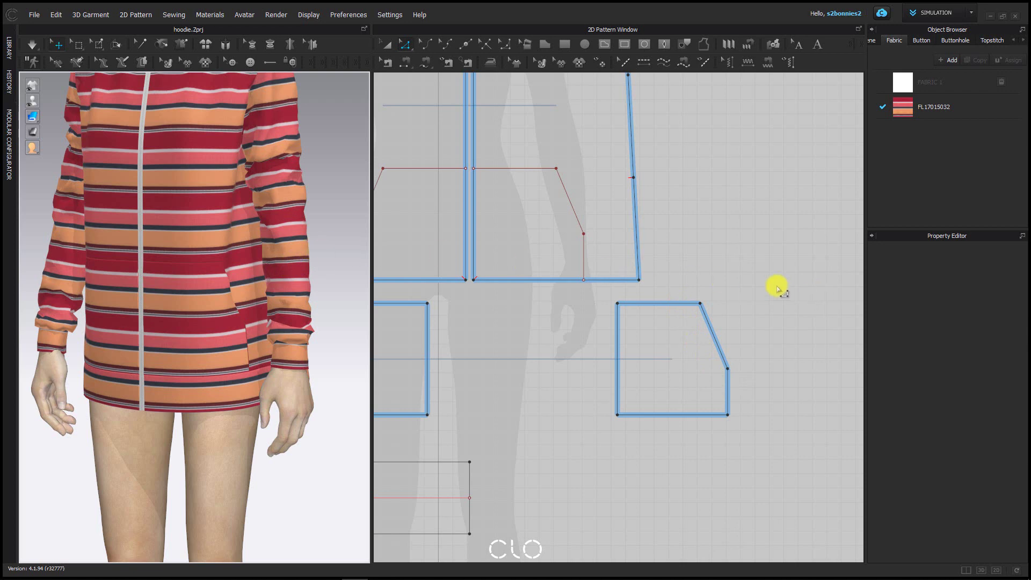
pyautogui.moveTo(777, 288); pyautogui.dragTo(736, 237, button='middle')
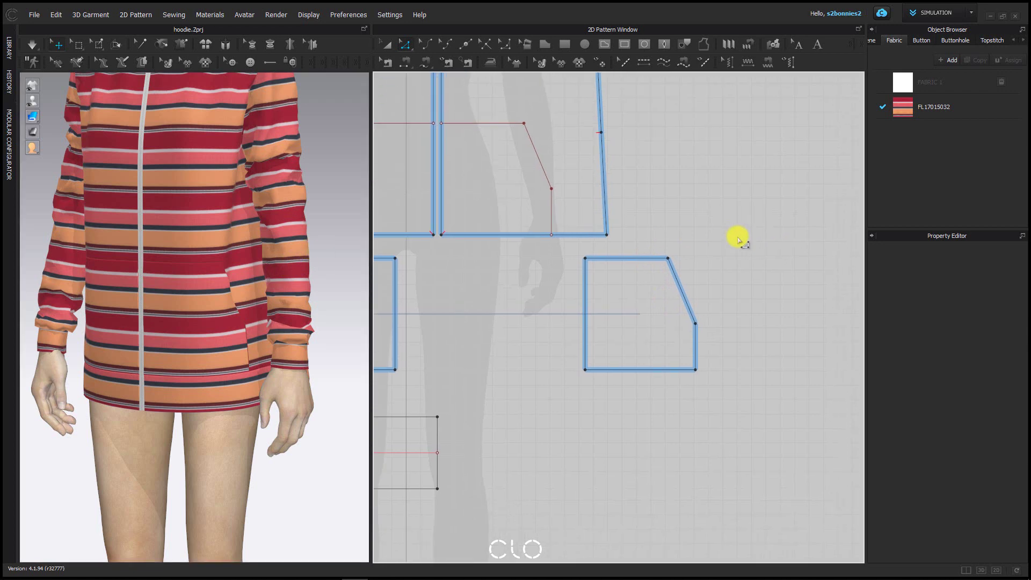
pyautogui.click(409, 44)
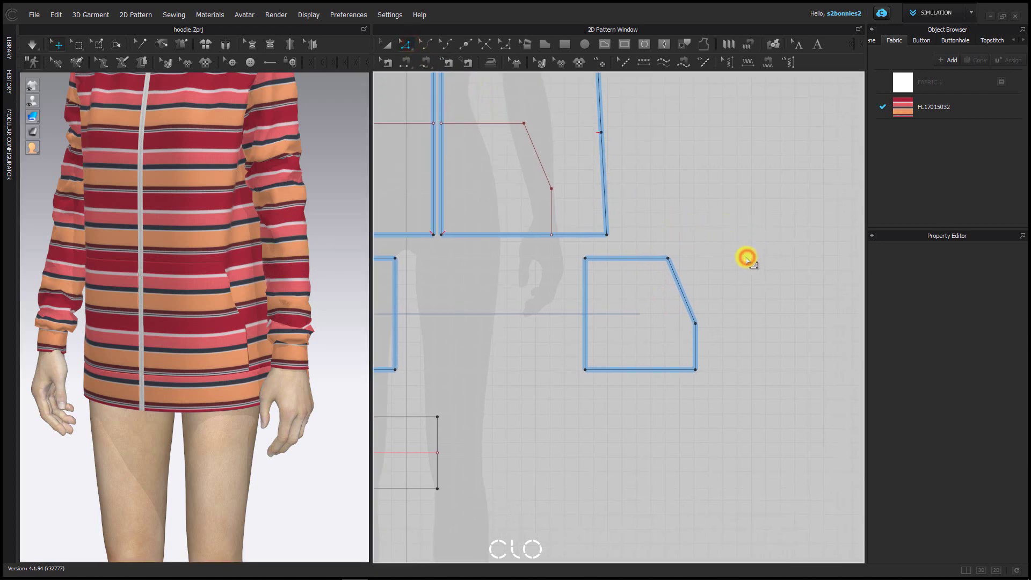
pyautogui.hotkey('ctrl', '1')
pyautogui.click(722, 263)
pyautogui.moveTo(696, 339)
pyautogui.mouseDown()
pyautogui.moveTo(663, 297)
pyautogui.moveTo(658, 249)
pyautogui.moveTo(701, 274)
pyautogui.moveTo(705, 322)
pyautogui.mouseUp()
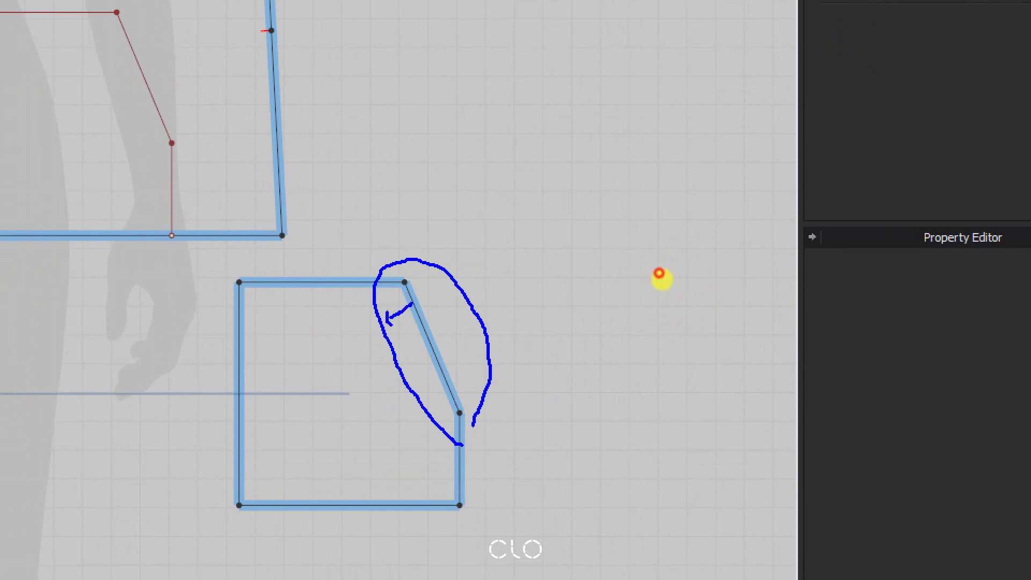
pyautogui.moveTo(647, 253); pyautogui.dragTo(709, 372)
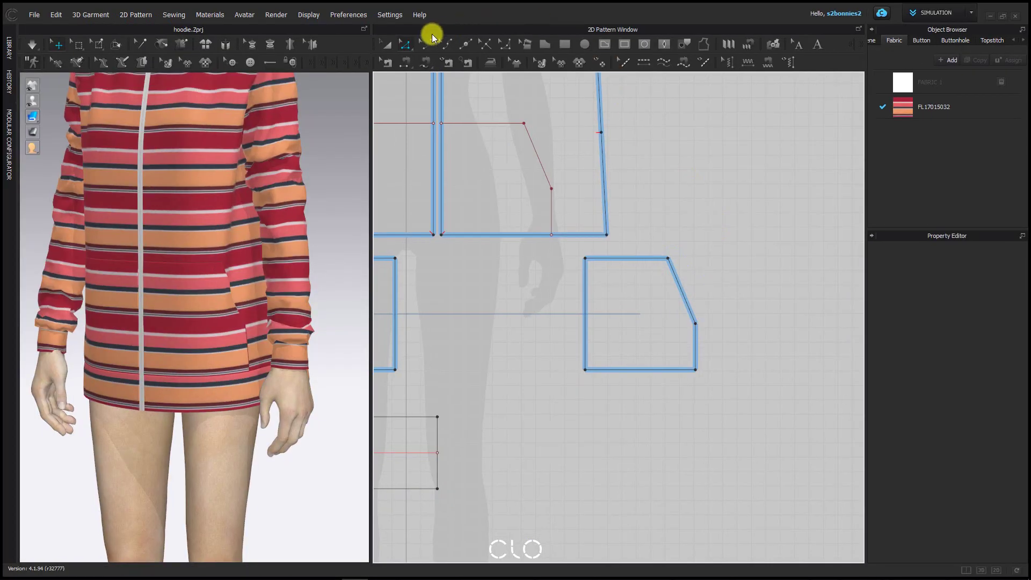
# - Offset the pocket piece's slanted edge inward as one extended internal line at a distance of 0.7 in
pyautogui.click(407, 44)
pyautogui.click(752, 258)
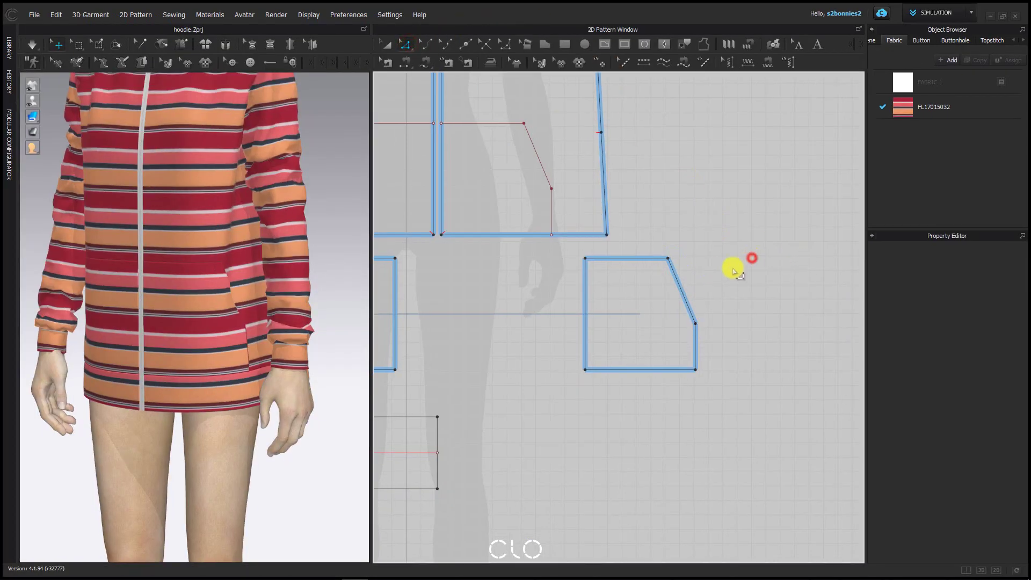
pyautogui.click(677, 280)
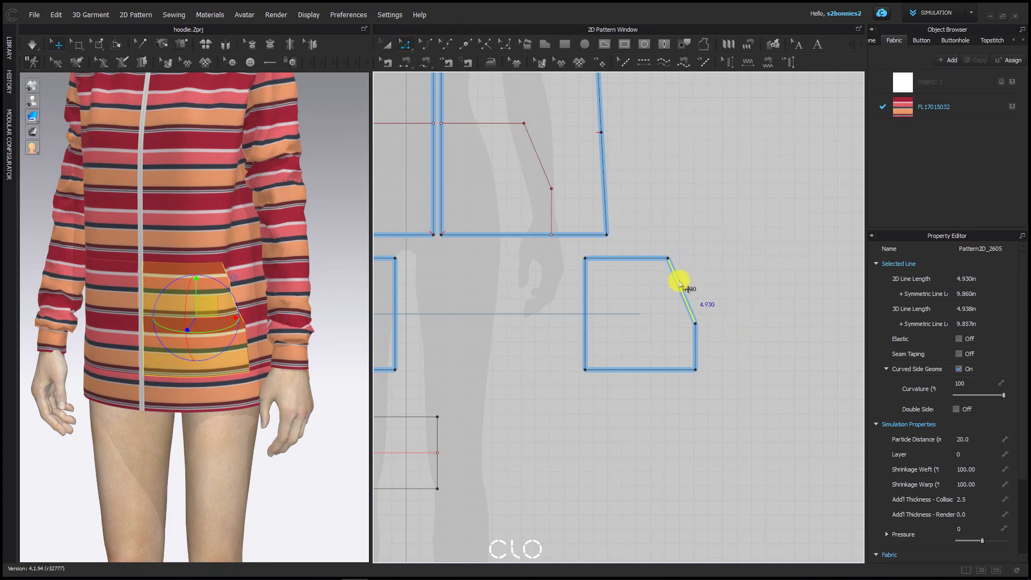
pyautogui.rightClick(678, 283)
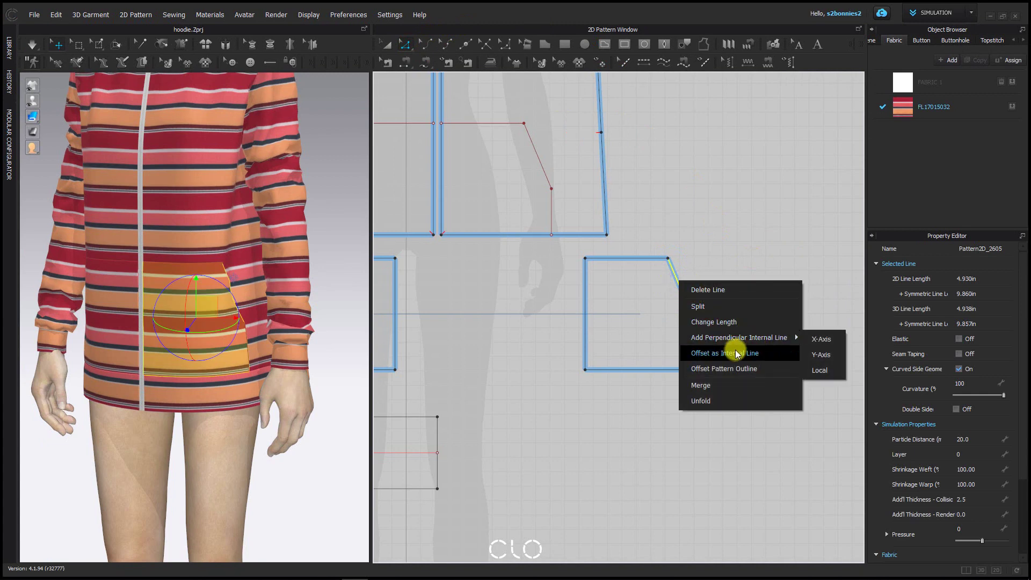
pyautogui.click(751, 359)
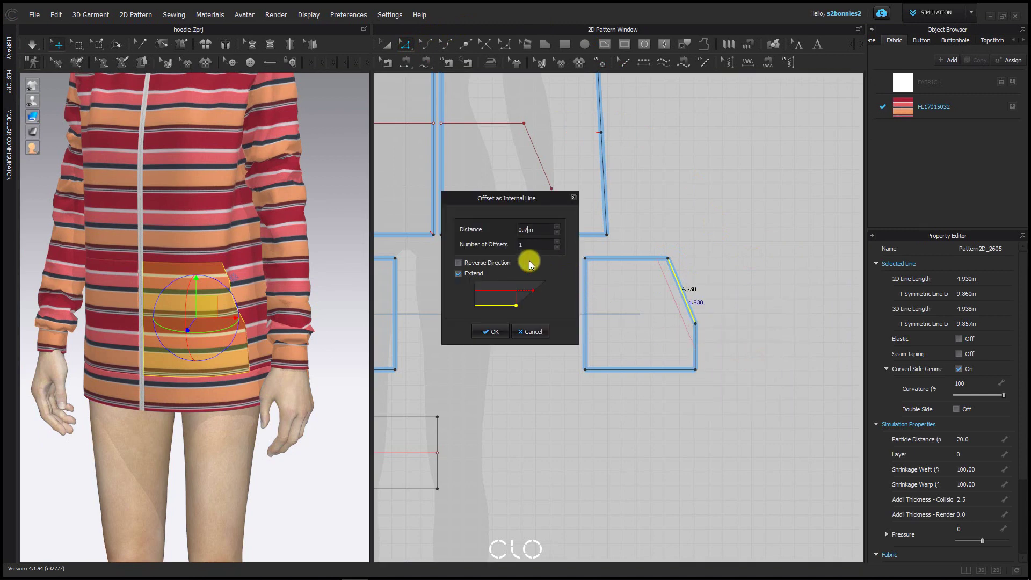
pyautogui.click(503, 330)
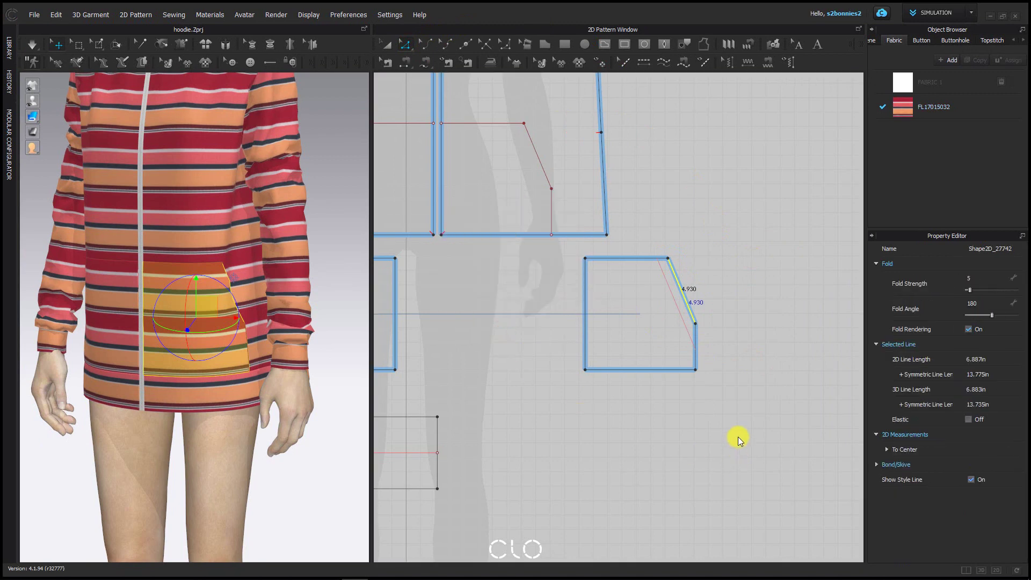
pyautogui.click(737, 437)
pyautogui.scroll(-2, 654, 440)
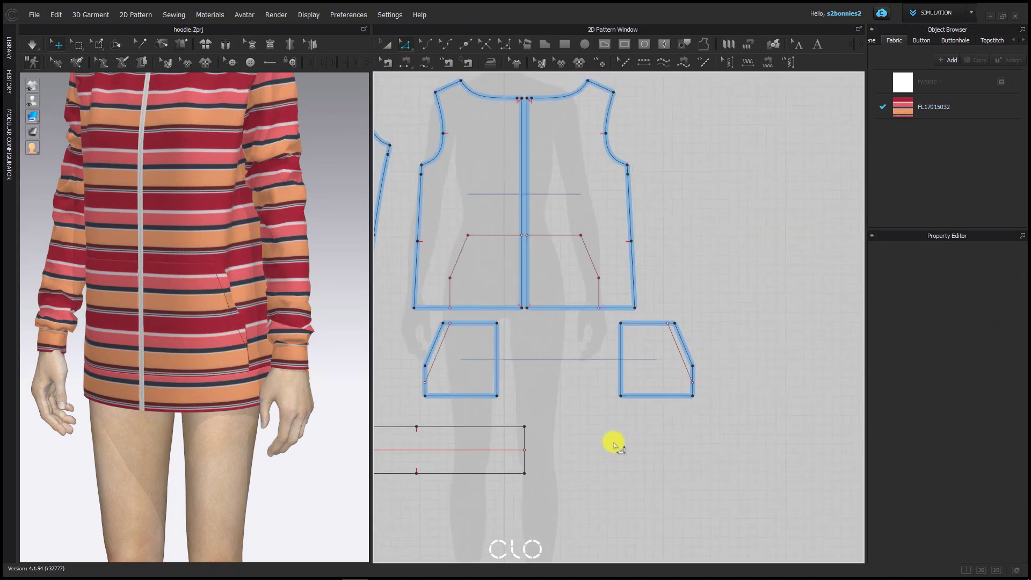
# - Trace the narrow strip between the slanted edge and its internal line as a pattern, and place it beside the pocket piece
pyautogui.scroll(3, 701, 412)
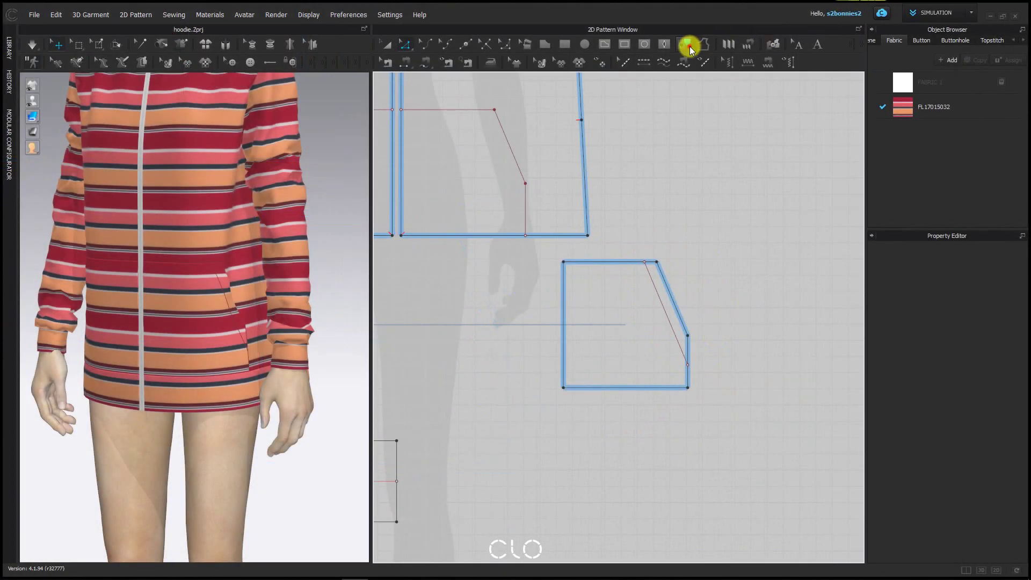
pyautogui.click(689, 46)
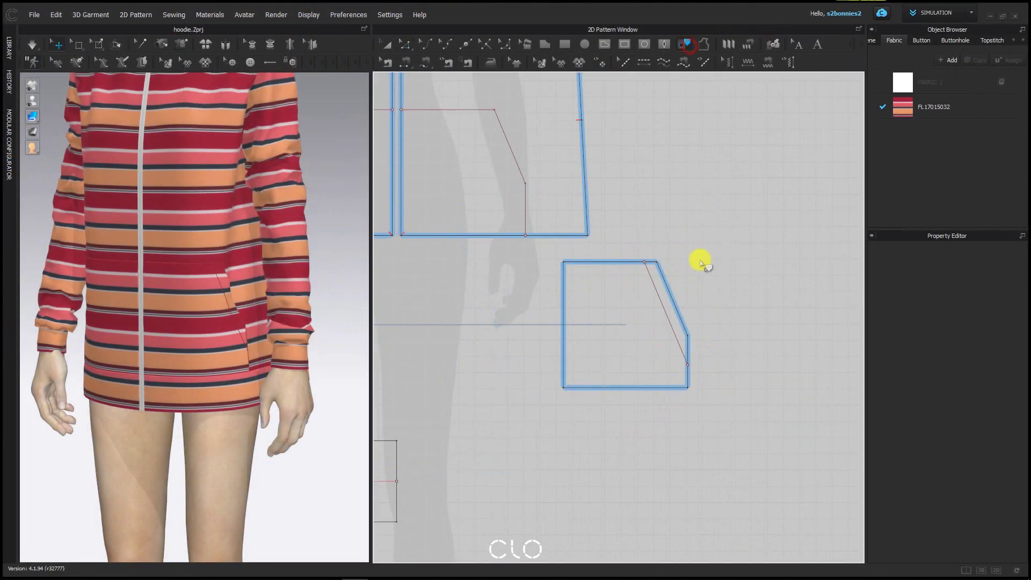
pyautogui.click(660, 272)
pyautogui.scroll(1, 660, 271)
pyautogui.keyDown('shift'); pyautogui.click(648, 260); pyautogui.keyUp('shift')
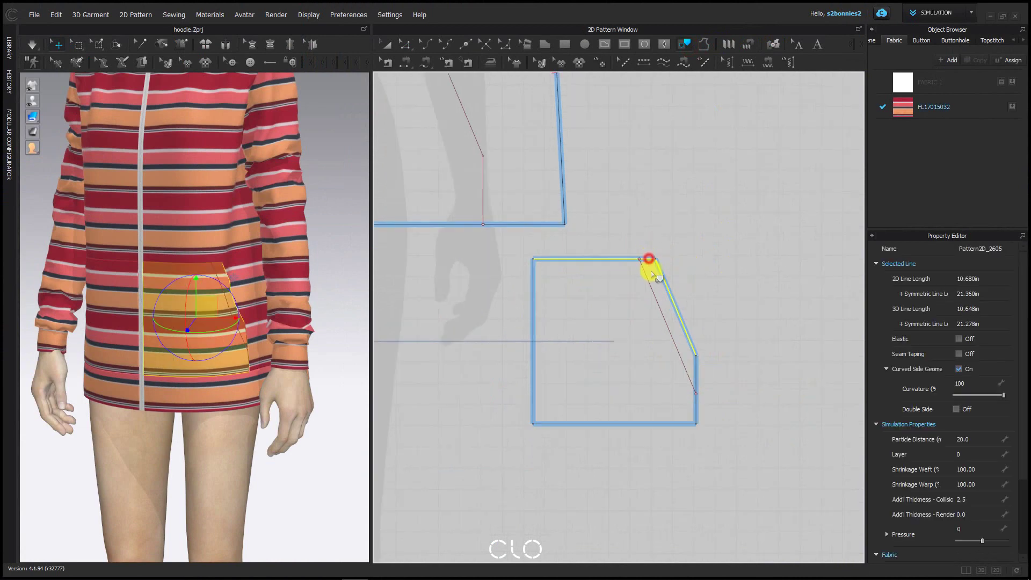
pyautogui.keyDown('shift'); pyautogui.click(649, 282); pyautogui.keyUp('shift')
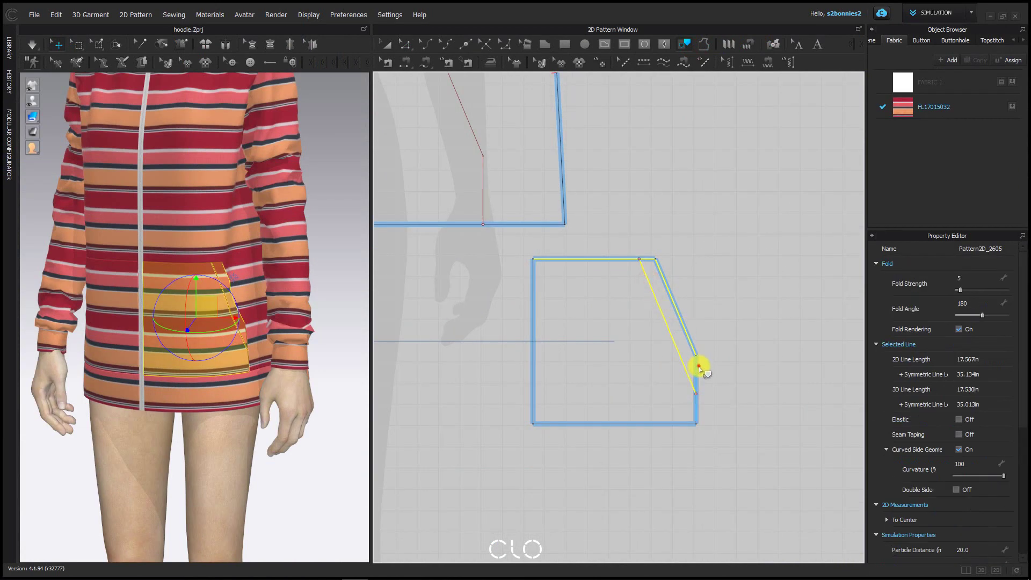
pyautogui.keyDown('shift'); pyautogui.click(697, 368); pyautogui.keyUp('shift')
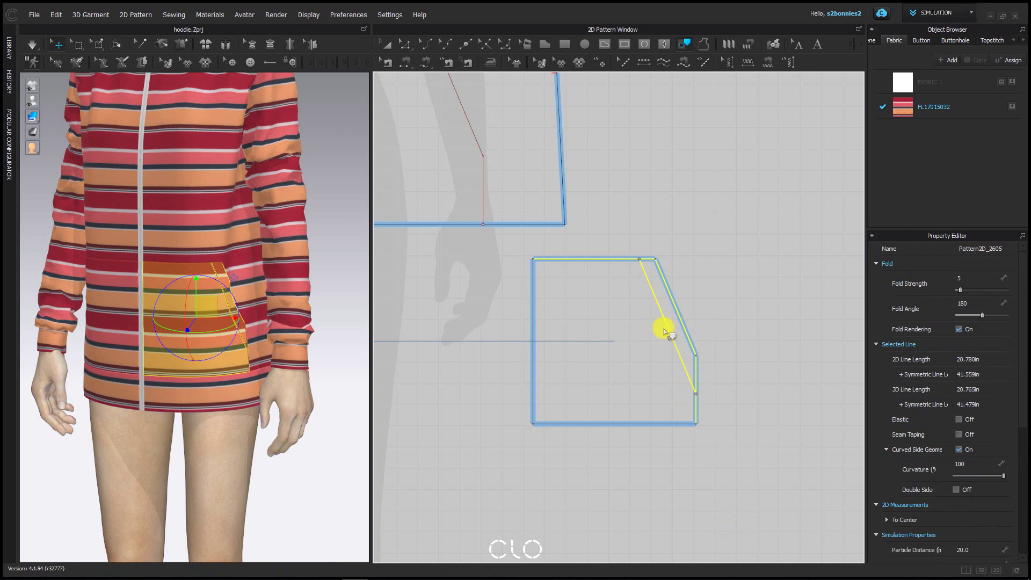
pyautogui.rightClick(670, 335)
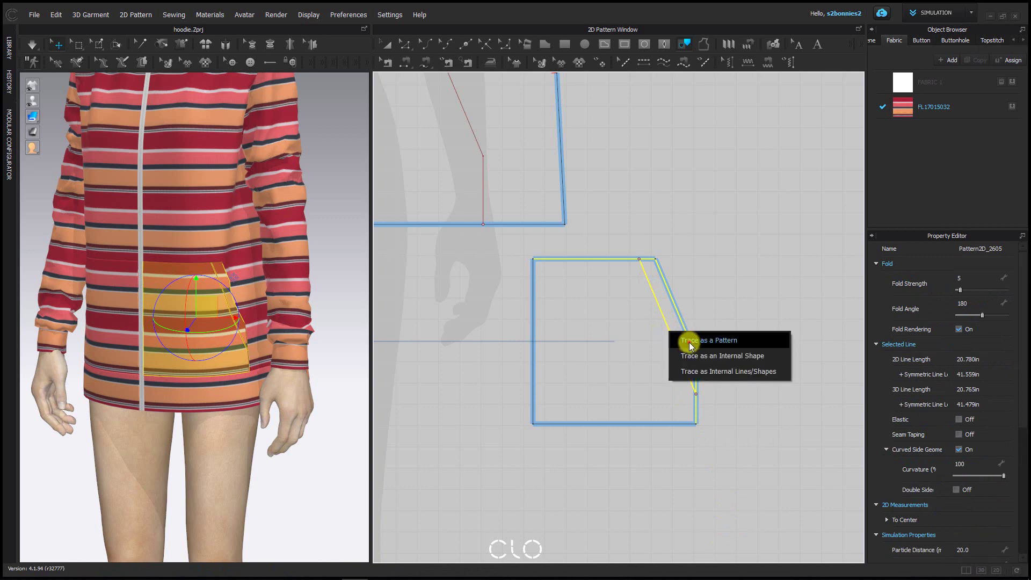
pyautogui.click(684, 343)
pyautogui.click(718, 293)
pyautogui.scroll(-4, 754, 419)
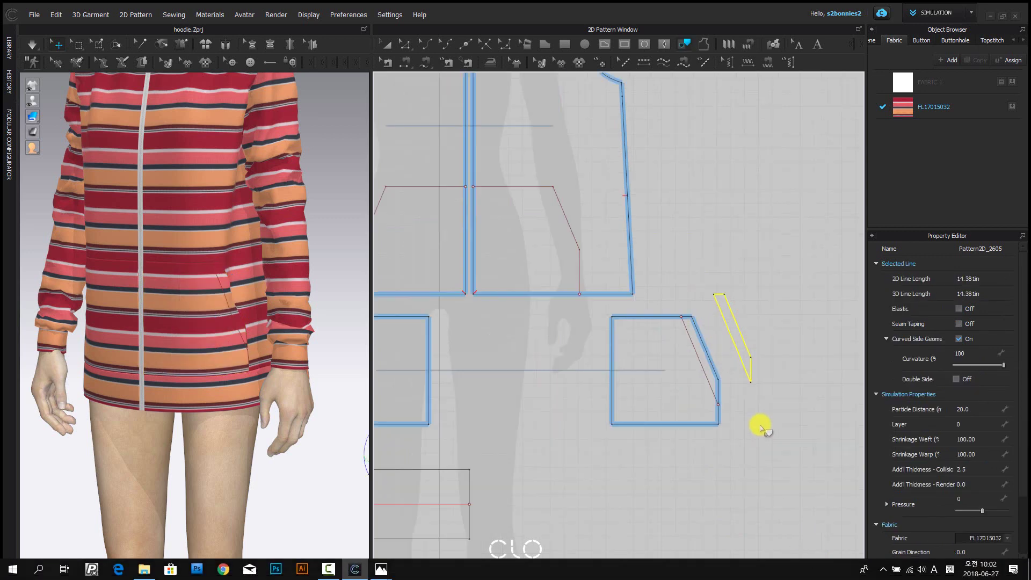
pyautogui.click(742, 270)
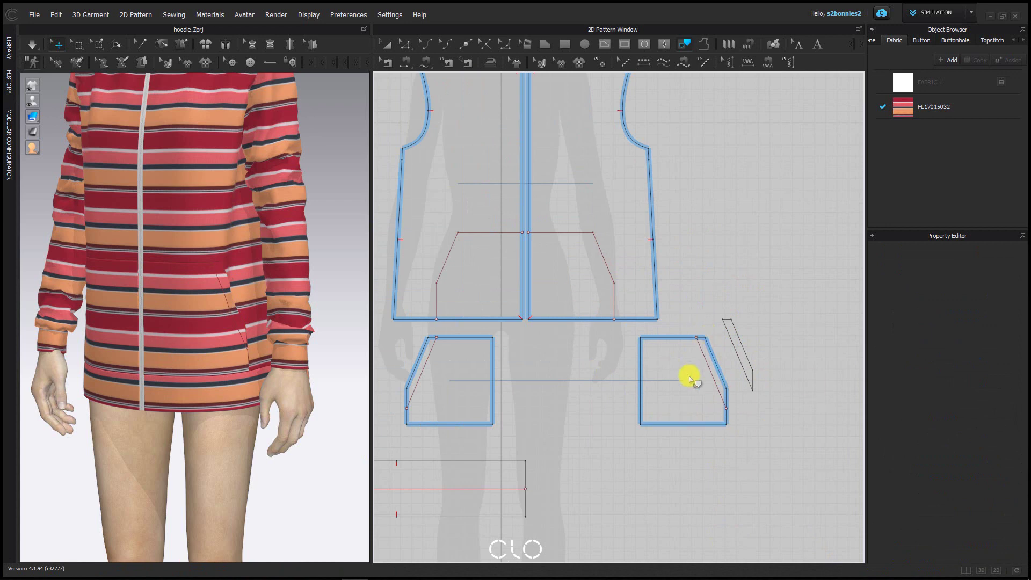
# - Segment-sew the strip's outer slanted edge to the pocket piece's slanted opening edge
pyautogui.scroll(3, 735, 322)
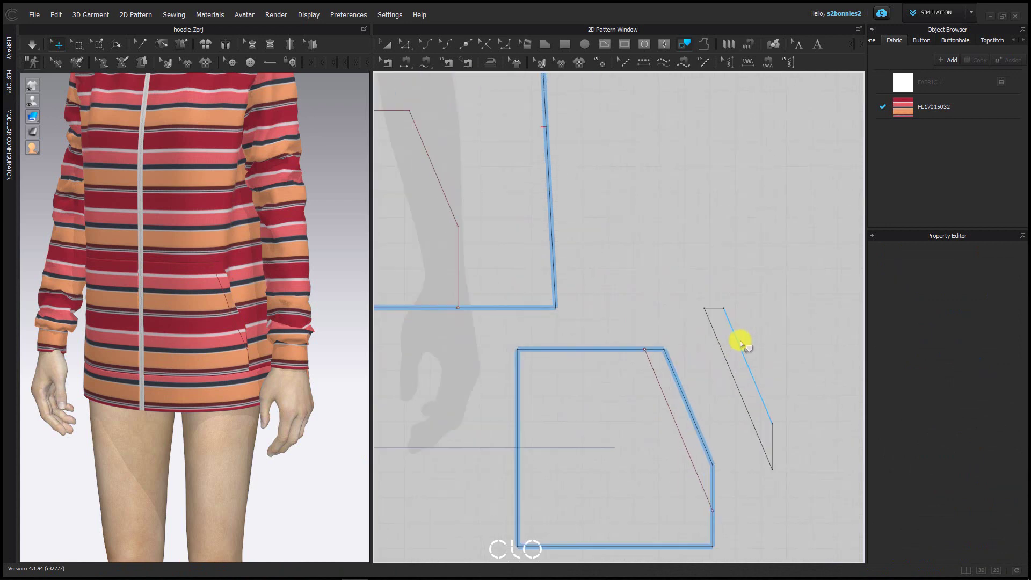
pyautogui.press('n')
pyautogui.click(739, 330)
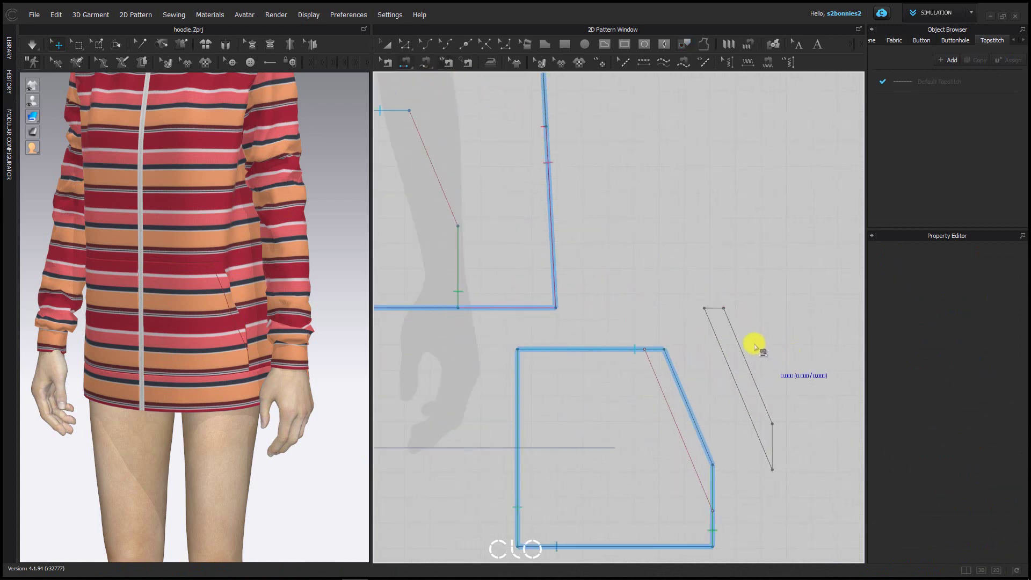
pyautogui.click(737, 328)
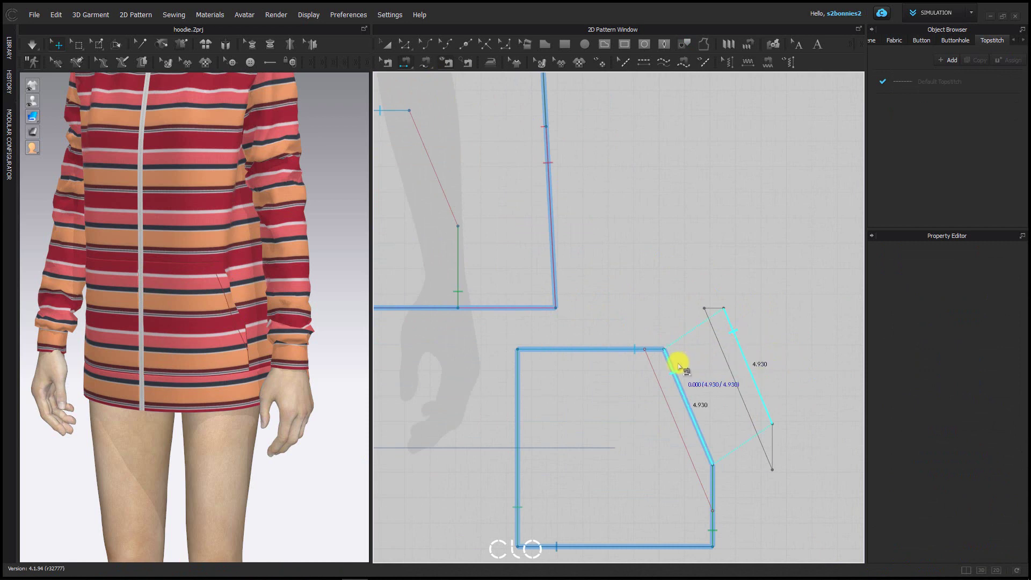
pyautogui.click(677, 365)
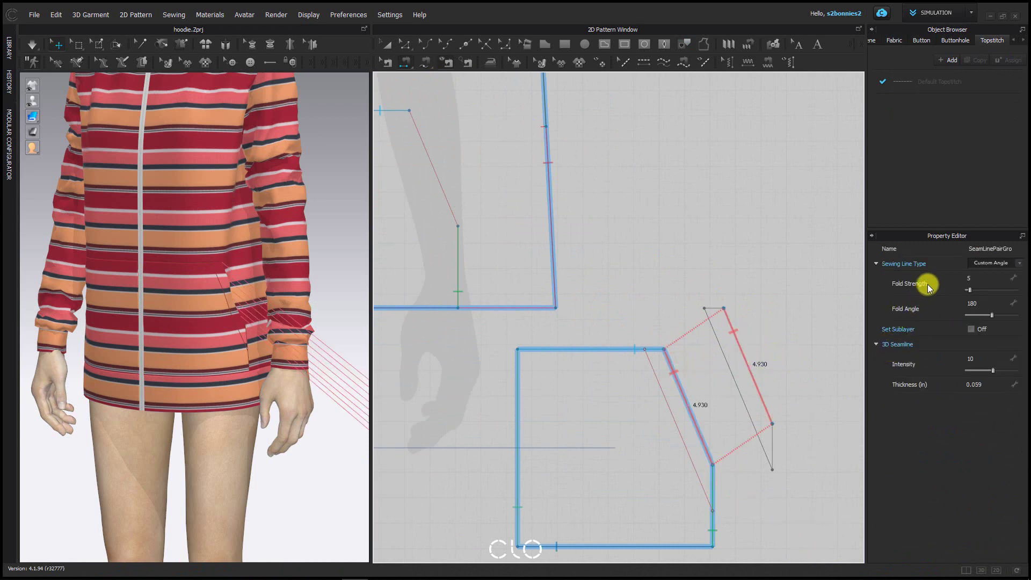
# - Set the slanted seam to Turned, and sew the strip's short upper edge to the matching top segment of the pocket piece, also as Turned
pyautogui.click(989, 262)
pyautogui.click(987, 253)
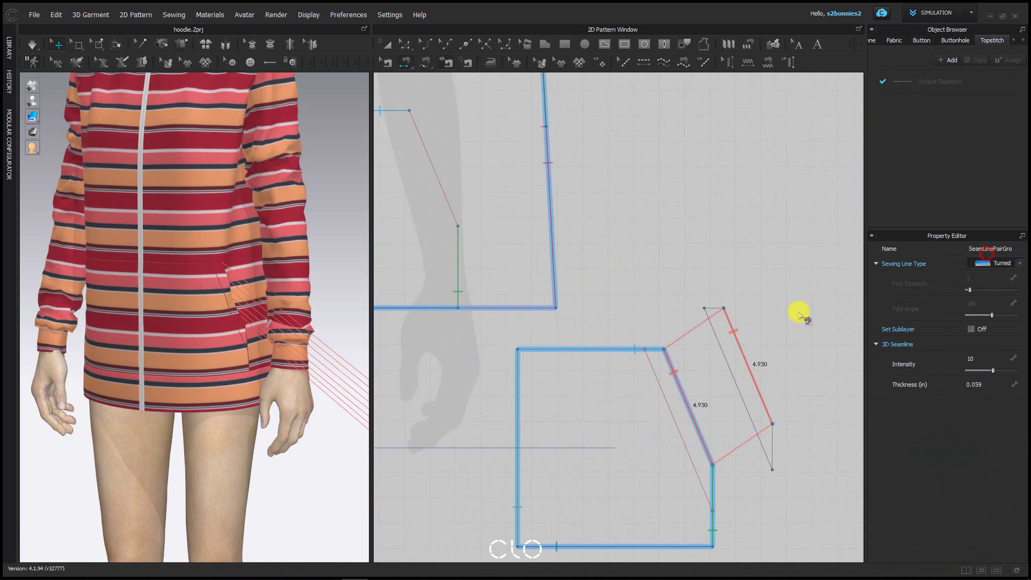
pyautogui.click(424, 63)
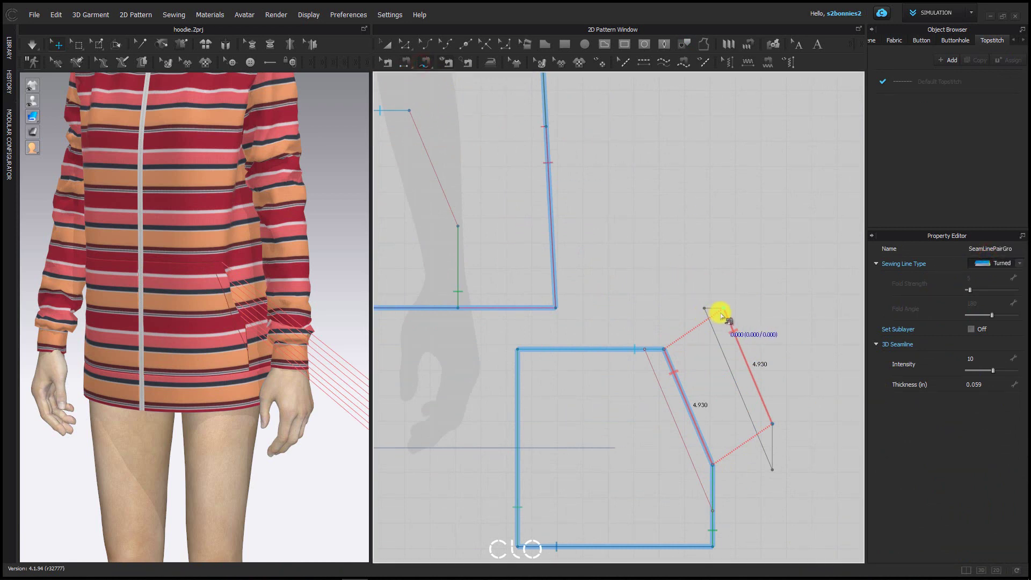
pyautogui.moveTo(703, 306); pyautogui.dragTo(647, 349)
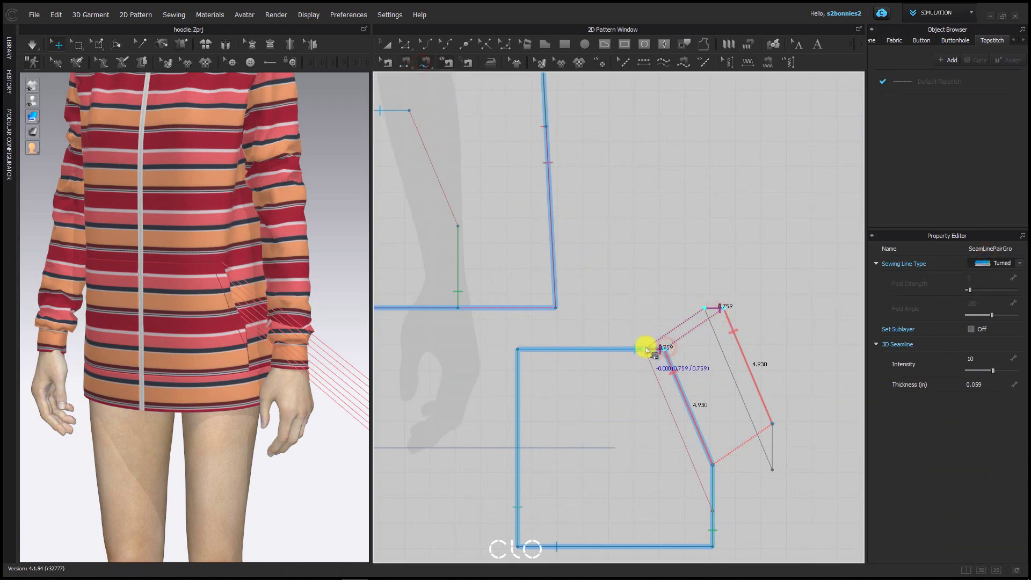
pyautogui.click(646, 349)
pyautogui.click(981, 262)
pyautogui.click(987, 255)
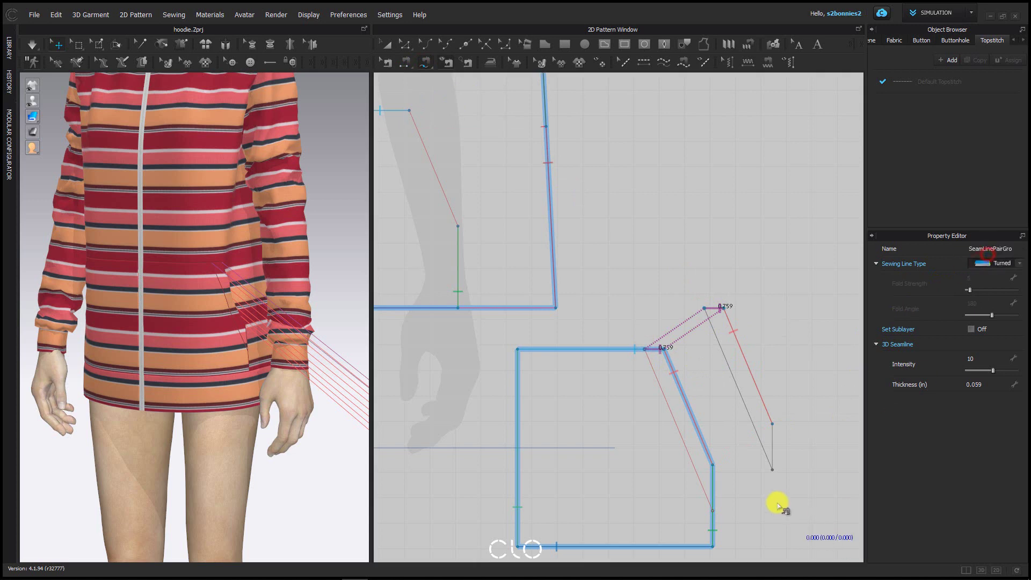
# - Free-sew the strip's short vertical edge to the pocket's side edge and its inner slanted edge to the pocket's internal line
pyautogui.click(773, 425)
pyautogui.click(774, 465)
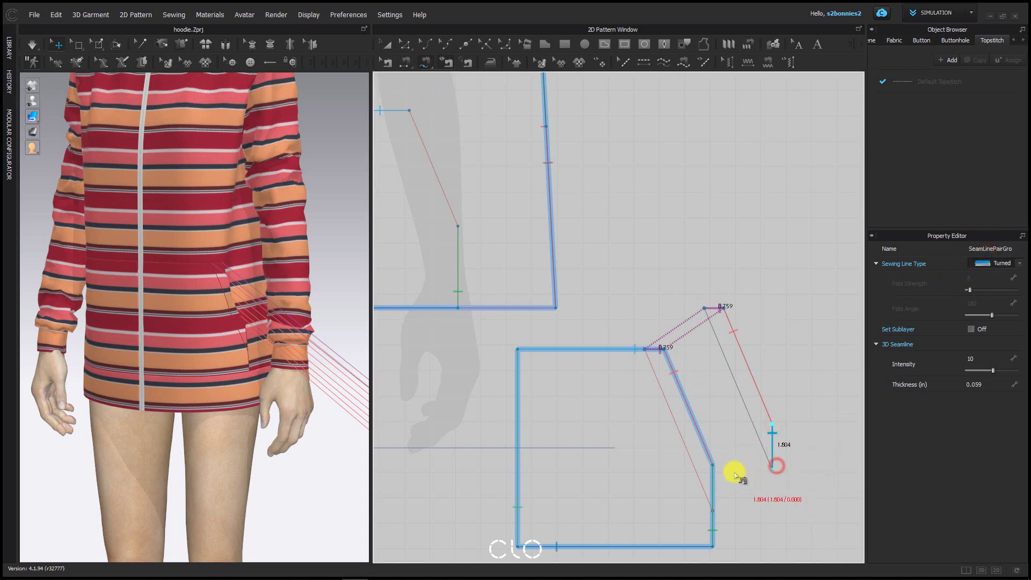
pyautogui.click(712, 465)
pyautogui.click(719, 509)
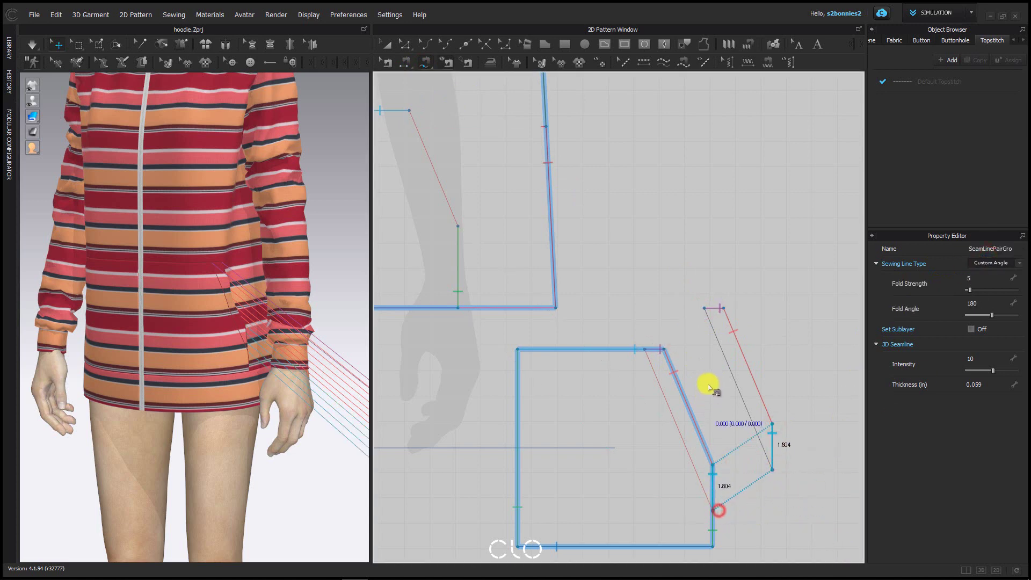
pyautogui.click(703, 309)
pyautogui.click(771, 471)
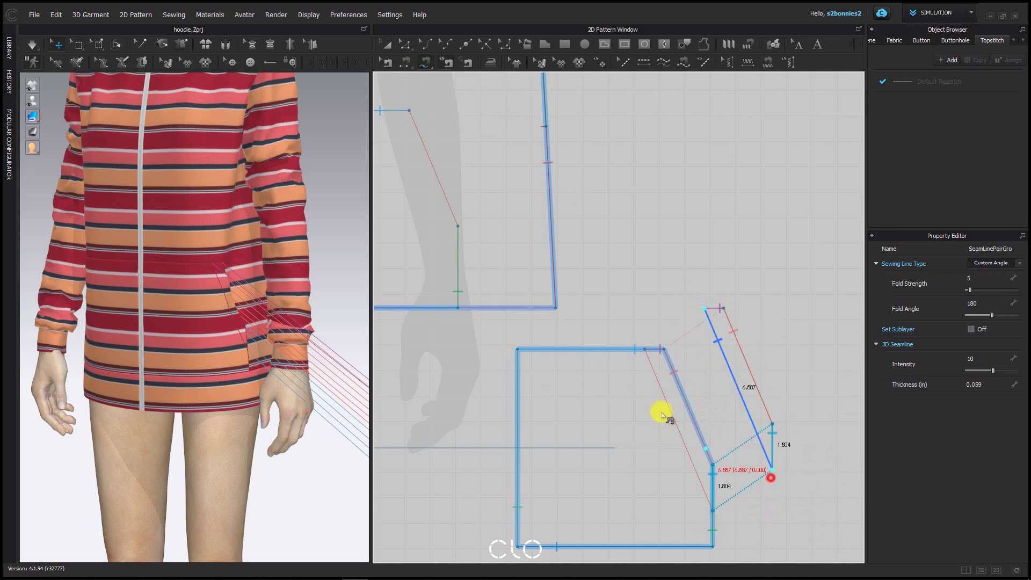
pyautogui.click(644, 350)
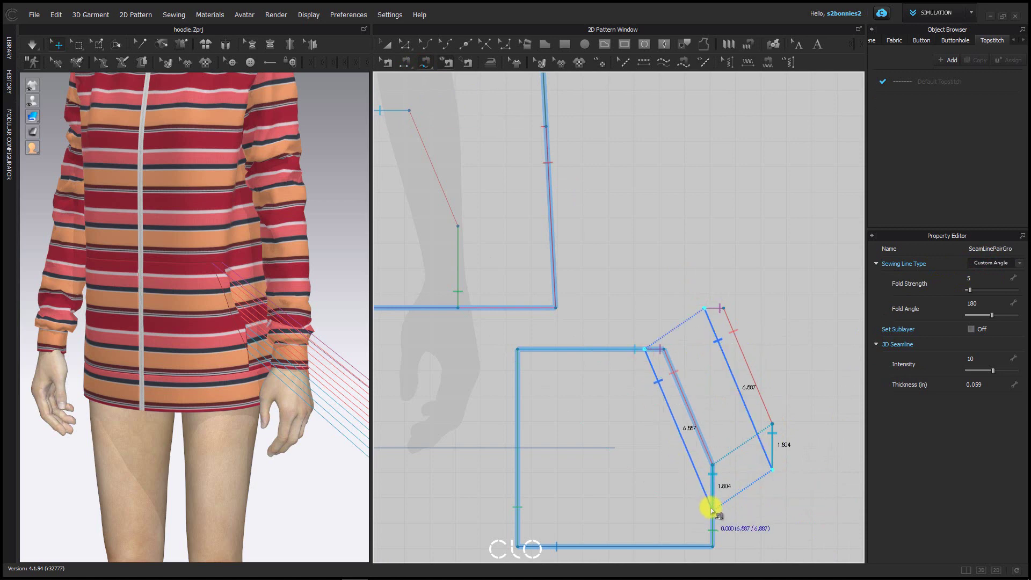
pyautogui.click(710, 508)
# - Create a symmetric copy of the facing strip with its sewing and place it beside the opposite pocket piece
pyautogui.scroll(-5, 684, 352)
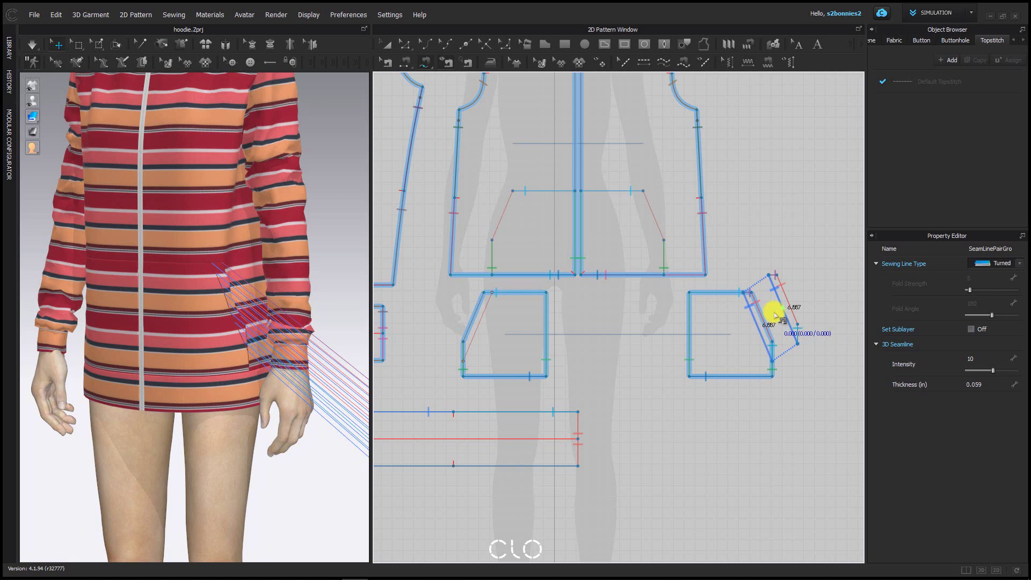
pyautogui.click(775, 314)
pyautogui.press('a')
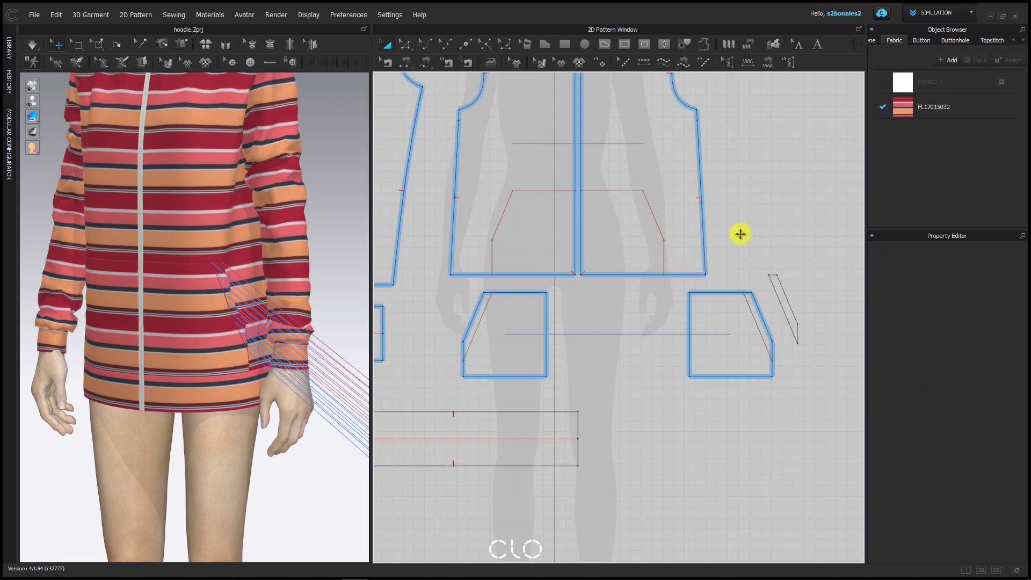
pyautogui.click(794, 312)
pyautogui.rightClick(788, 307)
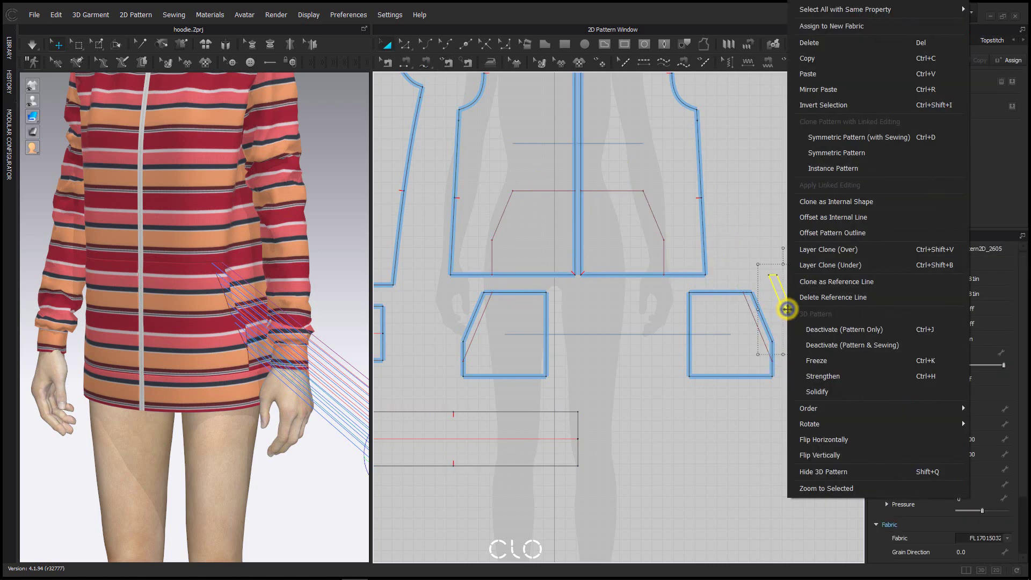
pyautogui.click(866, 138)
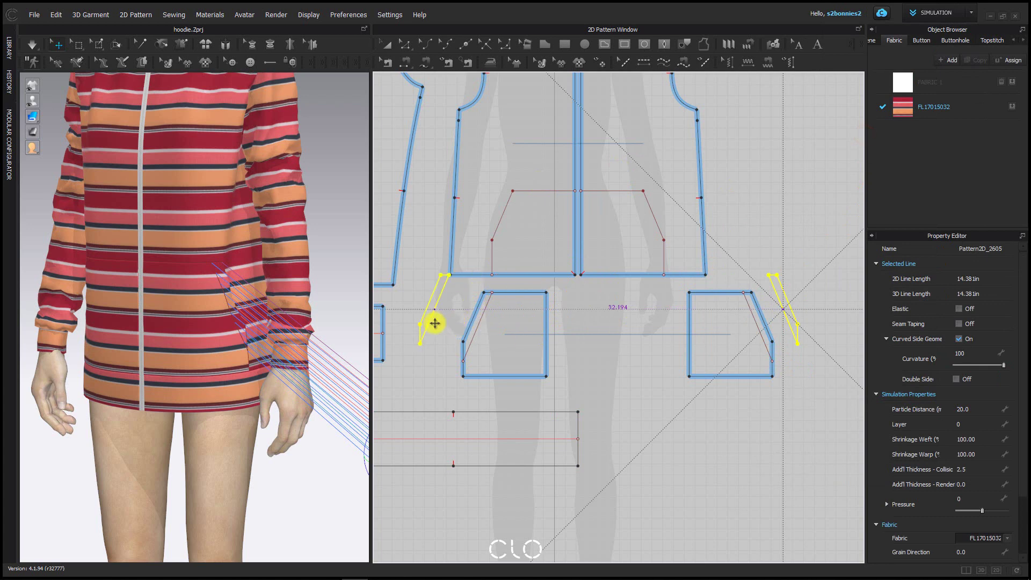
pyautogui.click(435, 323)
# - Superimpose both facing strips under the pocket pieces in 3D and simulate the garment
pyautogui.scroll(-3, 214, 355)
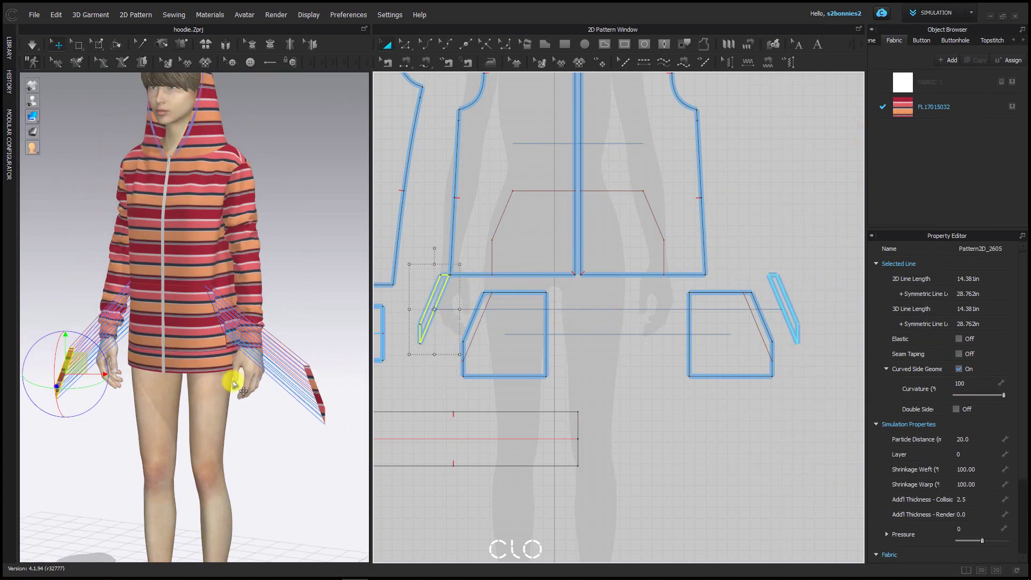
pyautogui.keyDown('shift'); pyautogui.click(314, 388); pyautogui.keyUp('shift')
pyautogui.moveTo(231, 419); pyautogui.dragTo(251, 418, button='right')
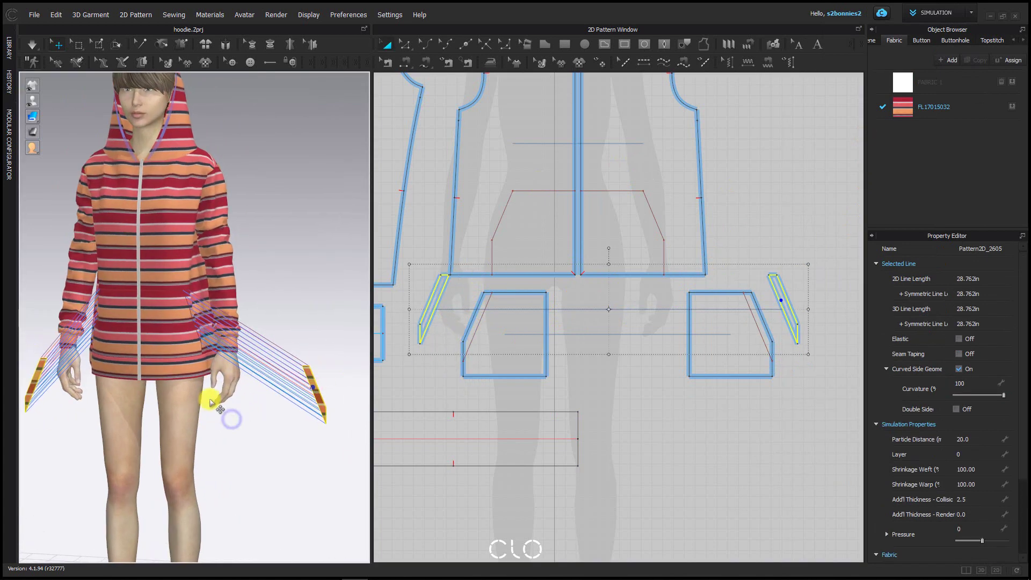
pyautogui.rightClick(310, 375)
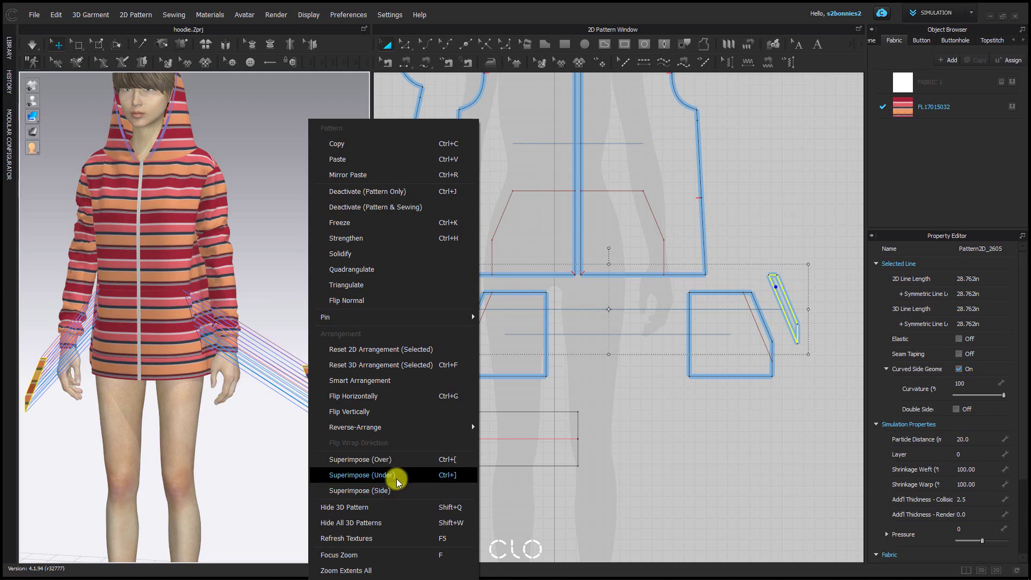
pyautogui.click(396, 475)
pyautogui.scroll(3, 217, 348)
pyautogui.press('space')
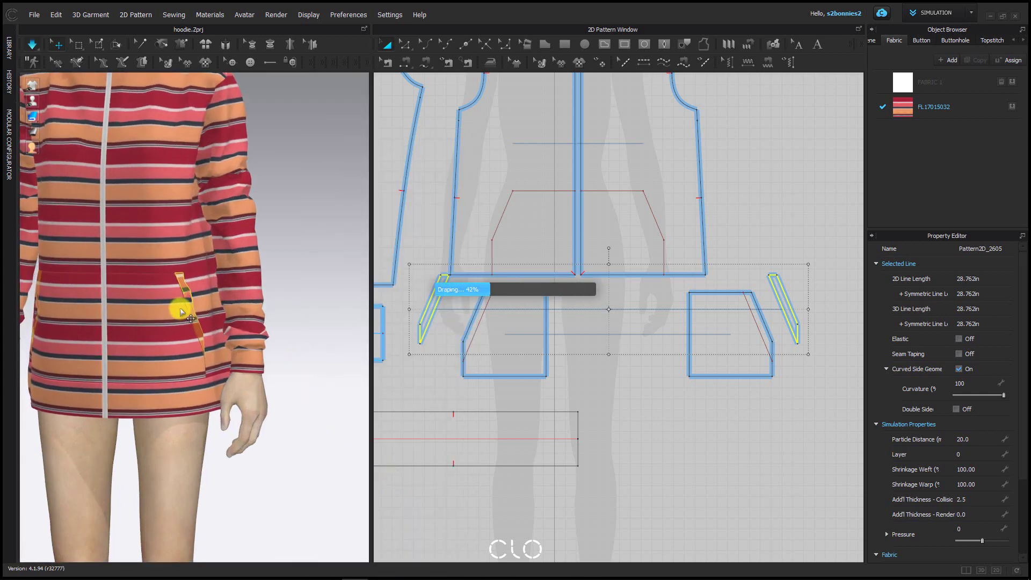
pyautogui.moveTo(173, 322); pyautogui.dragTo(123, 327, button='right')
pyautogui.moveTo(123, 327); pyautogui.dragTo(173, 328, button='middle')
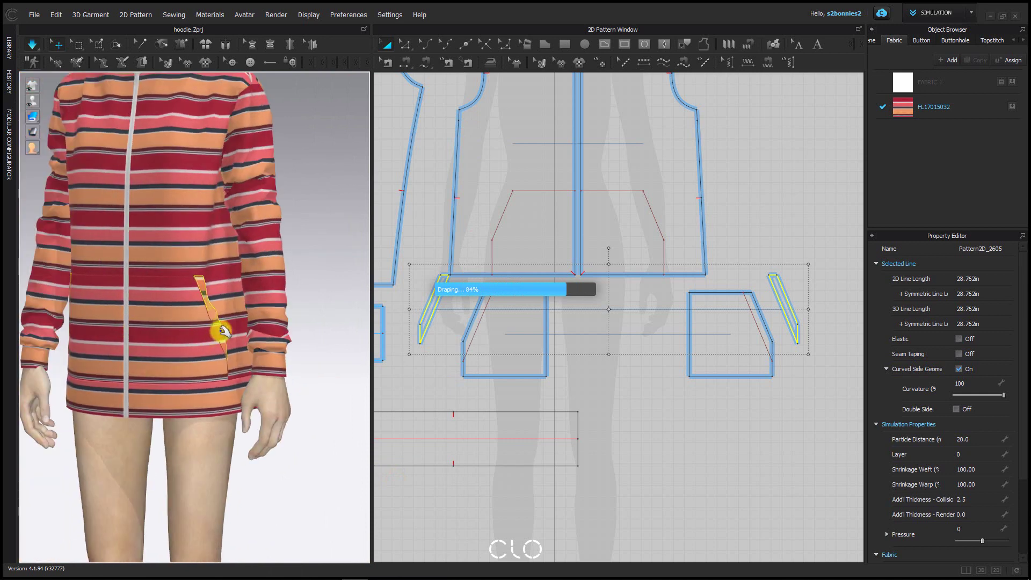
pyautogui.press('space')
# - Superimpose the facing strip still poking out of the wearer's left pocket opening under the pocket again and re-simulate the drape
pyautogui.scroll(3, 234, 325)
pyautogui.click(344, 359)
pyautogui.scroll(3, 238, 310)
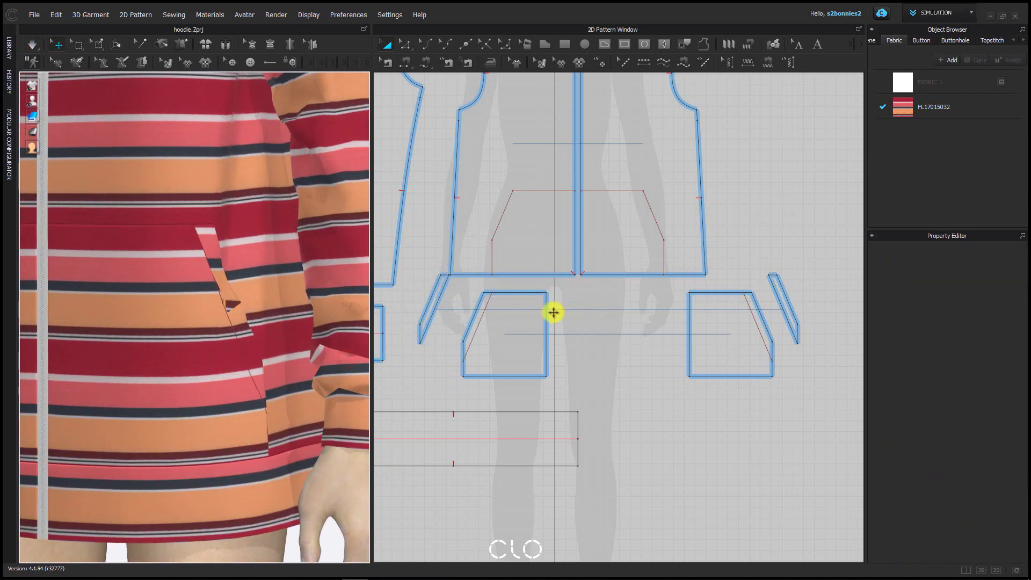
pyautogui.click(782, 284)
pyautogui.moveTo(235, 313); pyautogui.dragTo(289, 299, button='right')
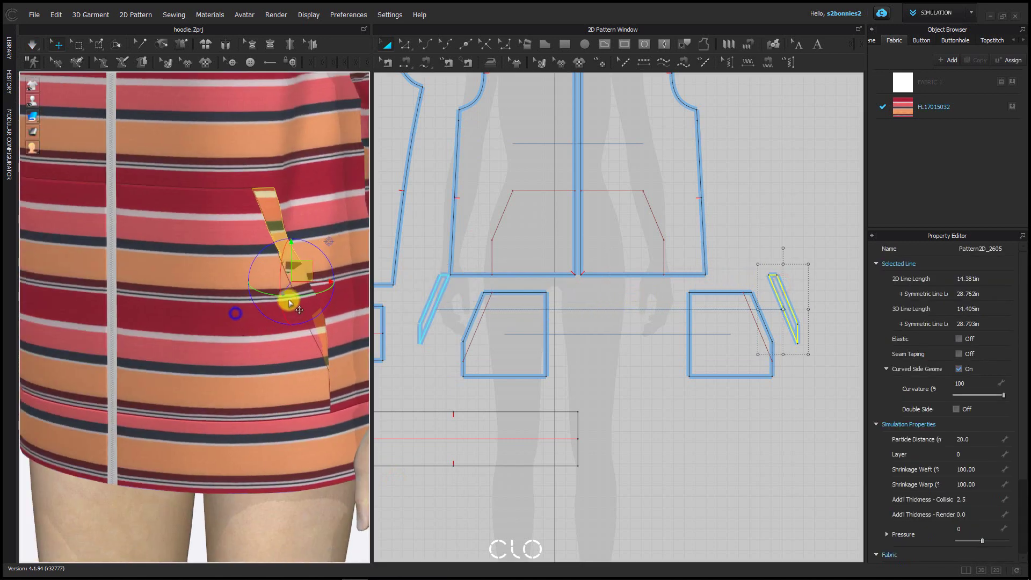
pyautogui.moveTo(304, 286); pyautogui.dragTo(272, 304, button='middle')
pyautogui.scroll(2, 298, 288)
pyautogui.scroll(1, 298, 288)
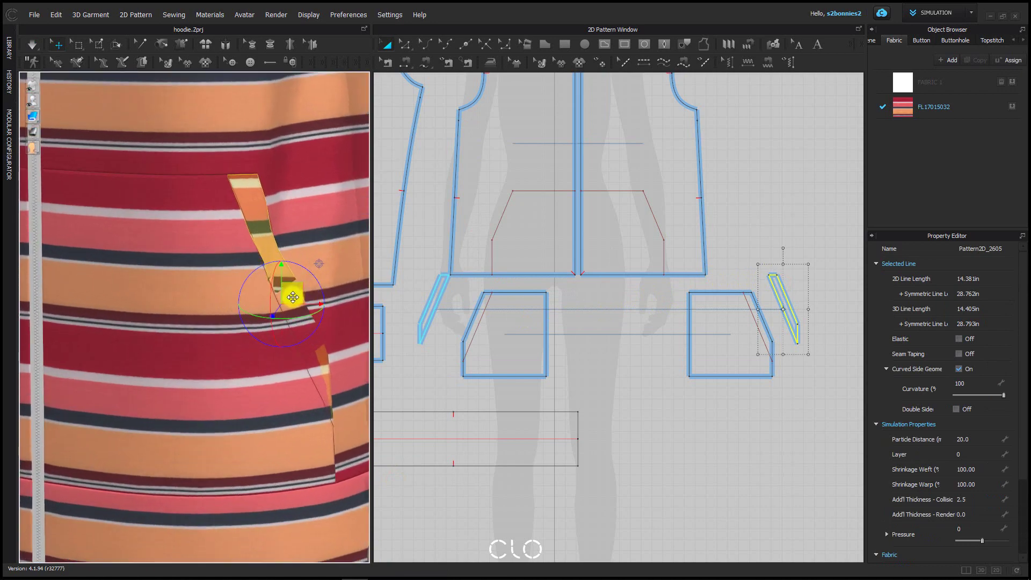
pyautogui.rightClick(293, 293)
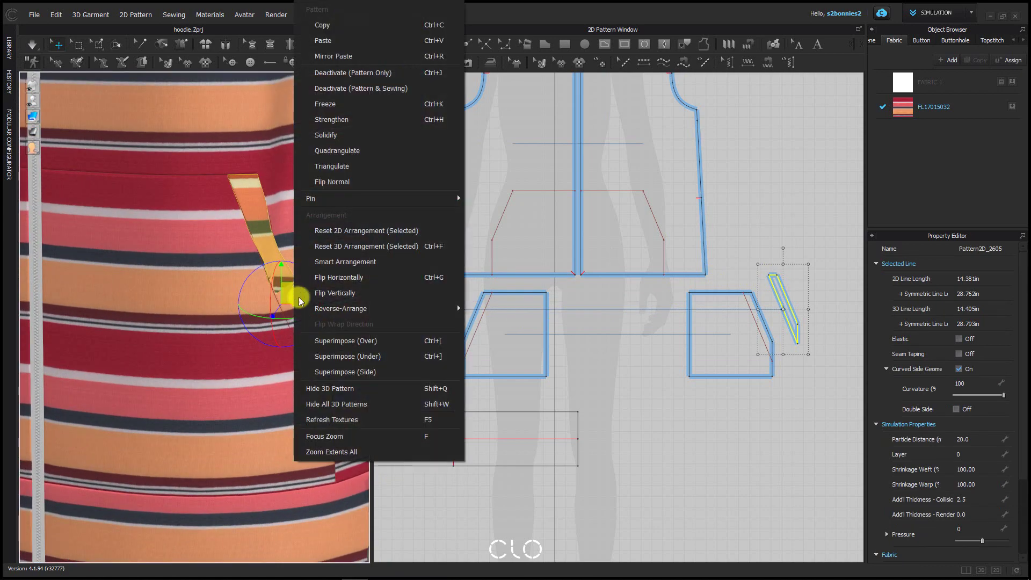
pyautogui.click(364, 352)
pyautogui.press('space')
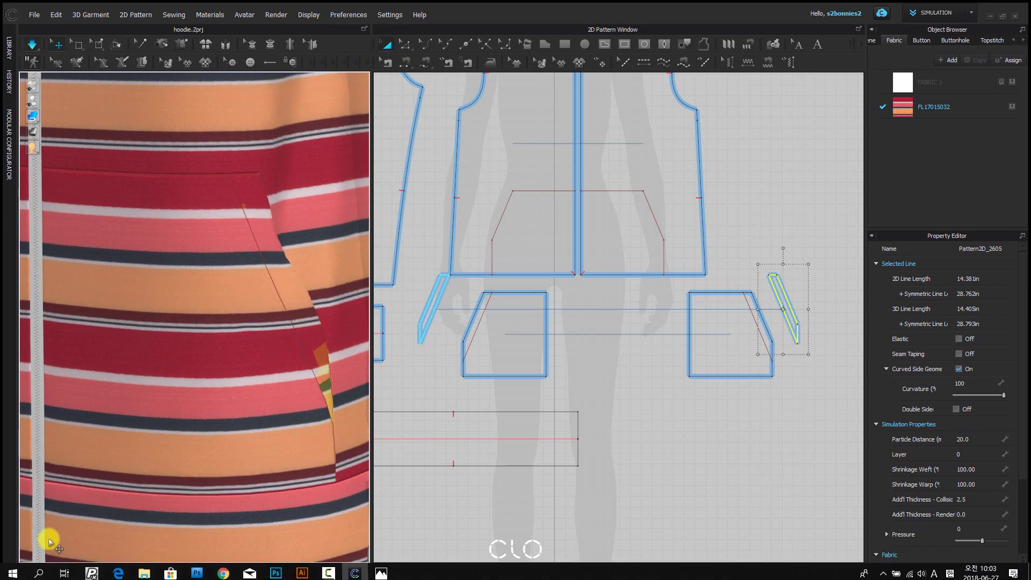
pyautogui.scroll(-6, 120, 357)
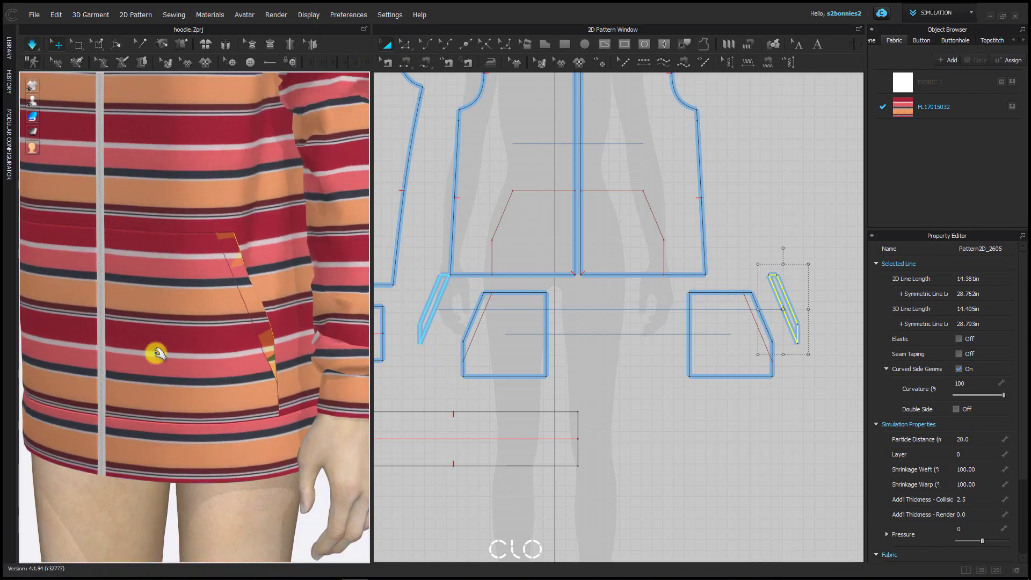
pyautogui.moveTo(139, 380); pyautogui.dragTo(199, 382, button='middle')
# - Examine the whole hoodie from the front and the stitched hood opening from both sides
pyautogui.click(476, 269)
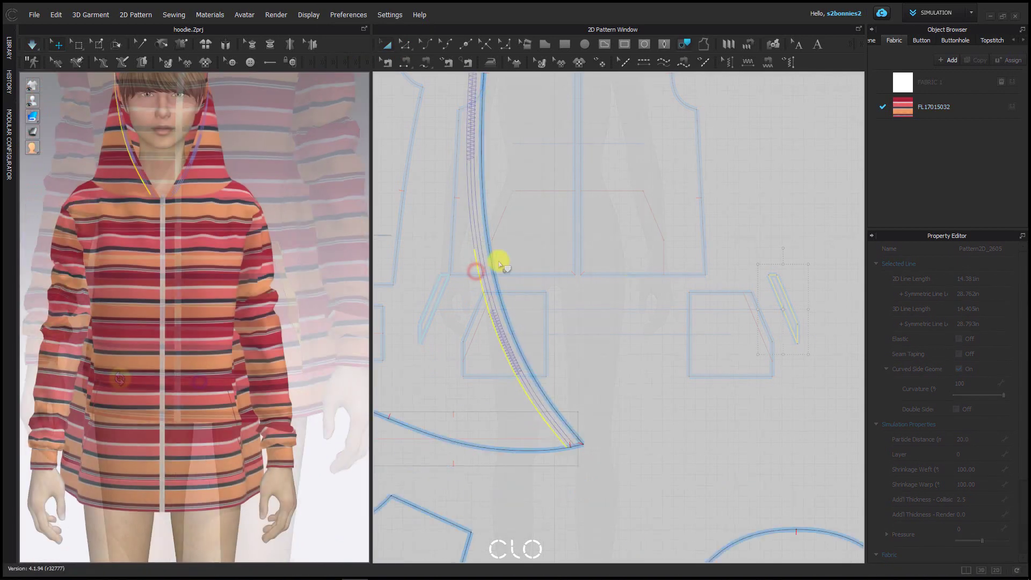
pyautogui.scroll(-1, 499, 261)
pyautogui.click(629, 265)
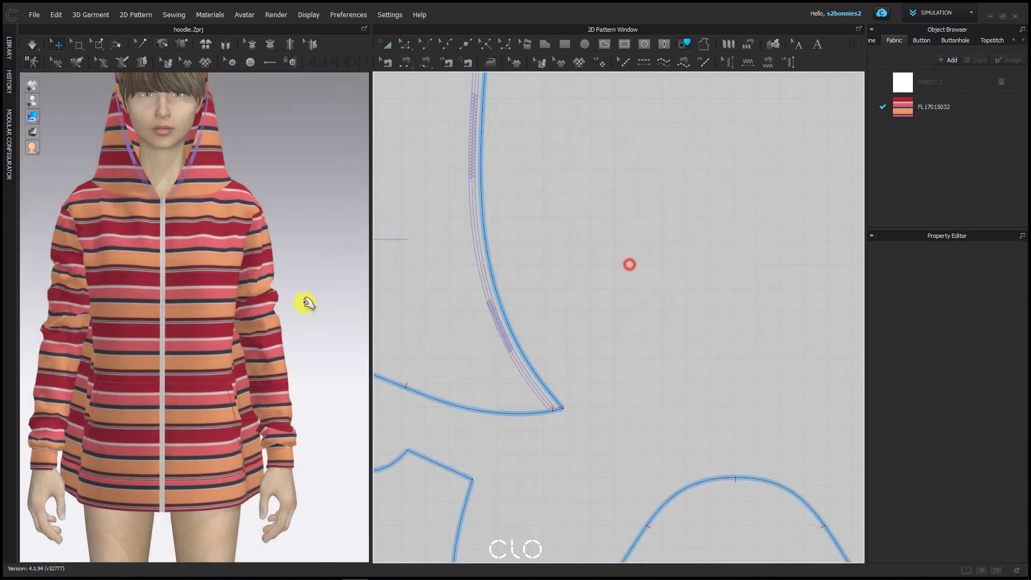
pyautogui.scroll(-2, 300, 309)
pyautogui.moveTo(288, 324); pyautogui.dragTo(283, 258, button='middle')
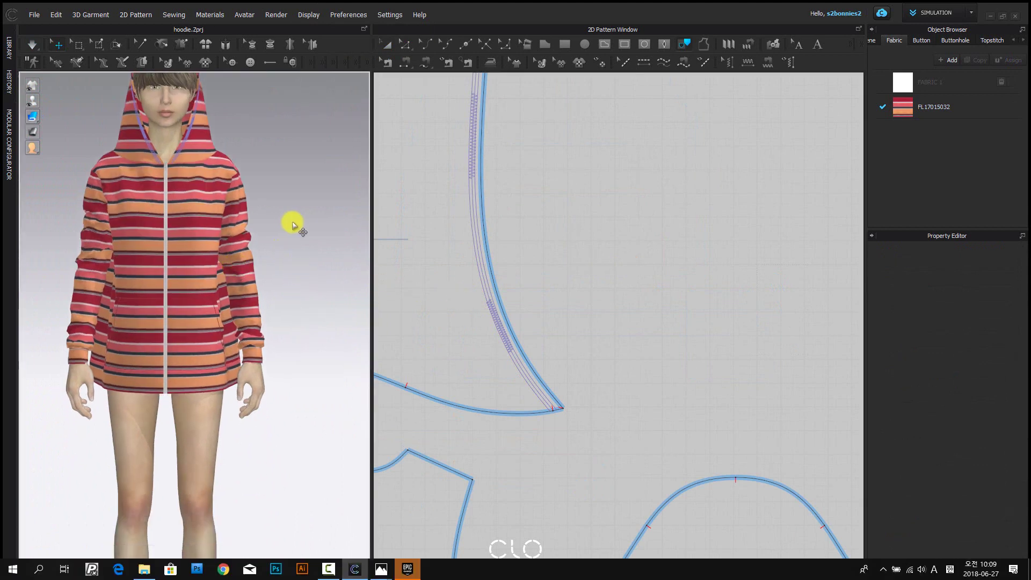
pyautogui.scroll(-3, 297, 201)
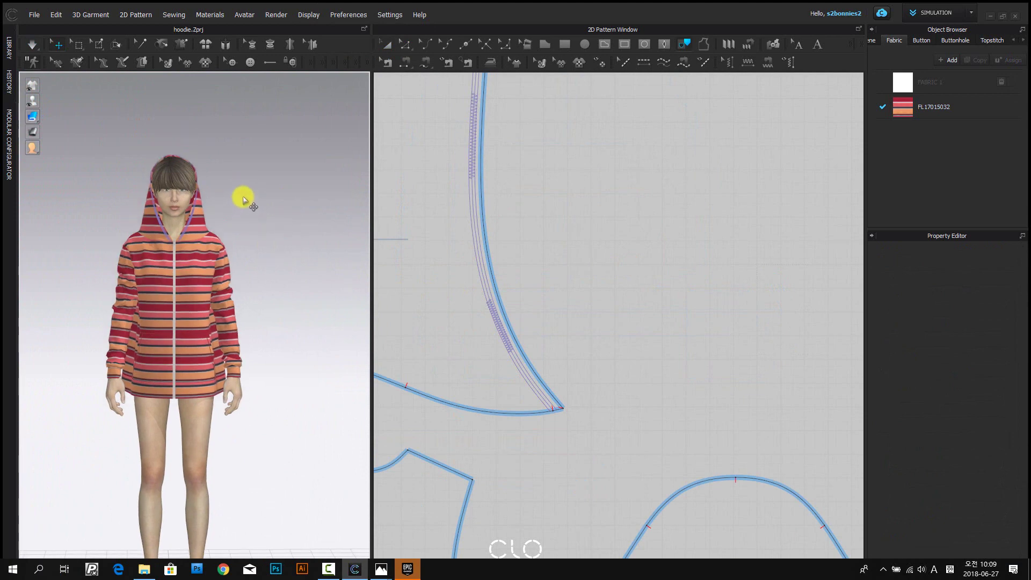
pyautogui.scroll(4, 223, 185)
pyautogui.scroll(3, 240, 278)
pyautogui.moveTo(241, 289); pyautogui.dragTo(183, 310, button='right')
pyautogui.moveTo(254, 289); pyautogui.dragTo(246, 320, button='middle')
pyautogui.scroll(3, 231, 273)
pyautogui.scroll(-2, 237, 288)
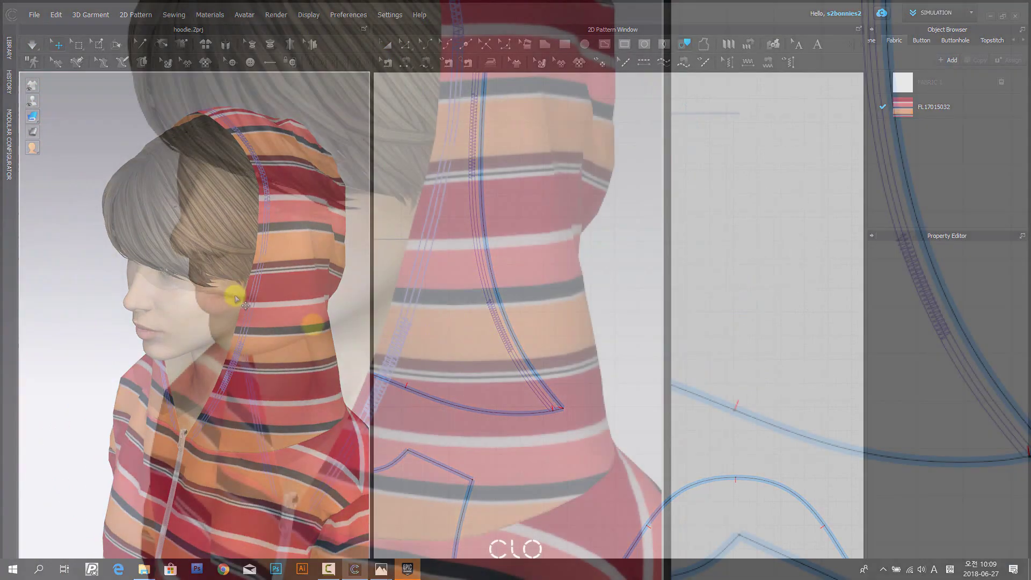
pyautogui.click(313, 322)
pyautogui.moveTo(177, 400); pyautogui.dragTo(161, 389)
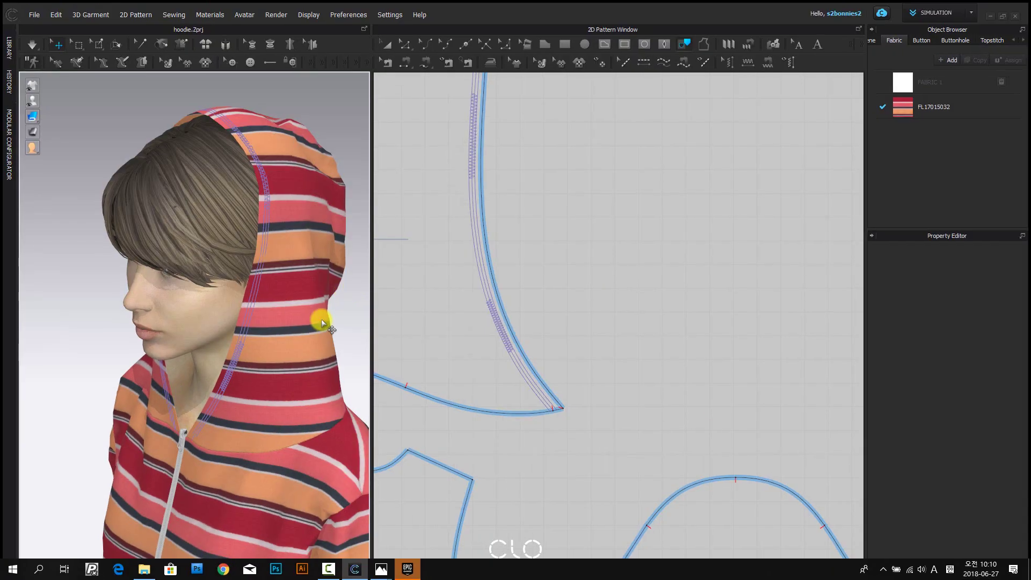
pyautogui.moveTo(530, 286); pyautogui.dragTo(326, 199, button='right')
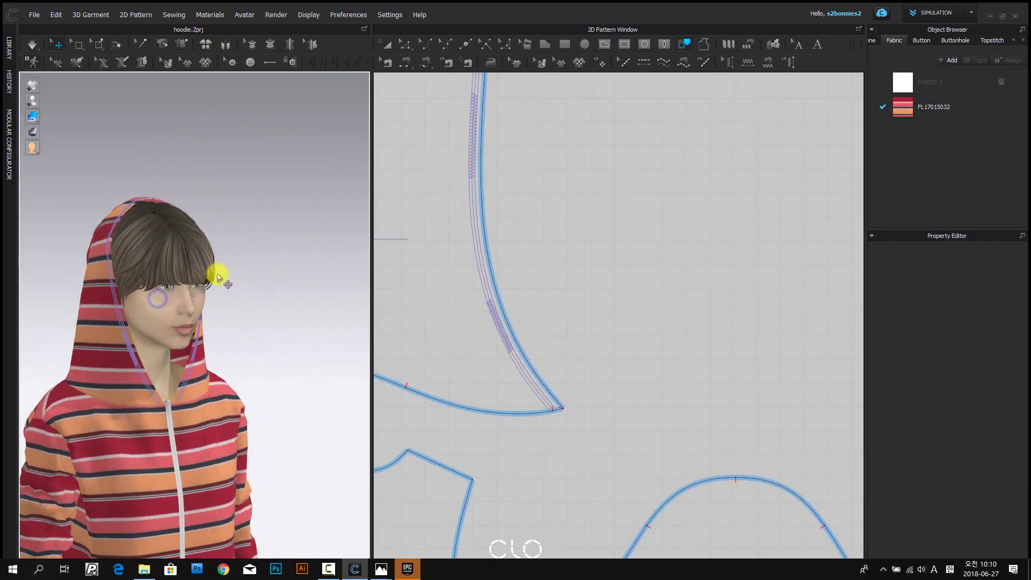
pyautogui.scroll(-5, 555, 248)
pyautogui.scroll(5, 472, 243)
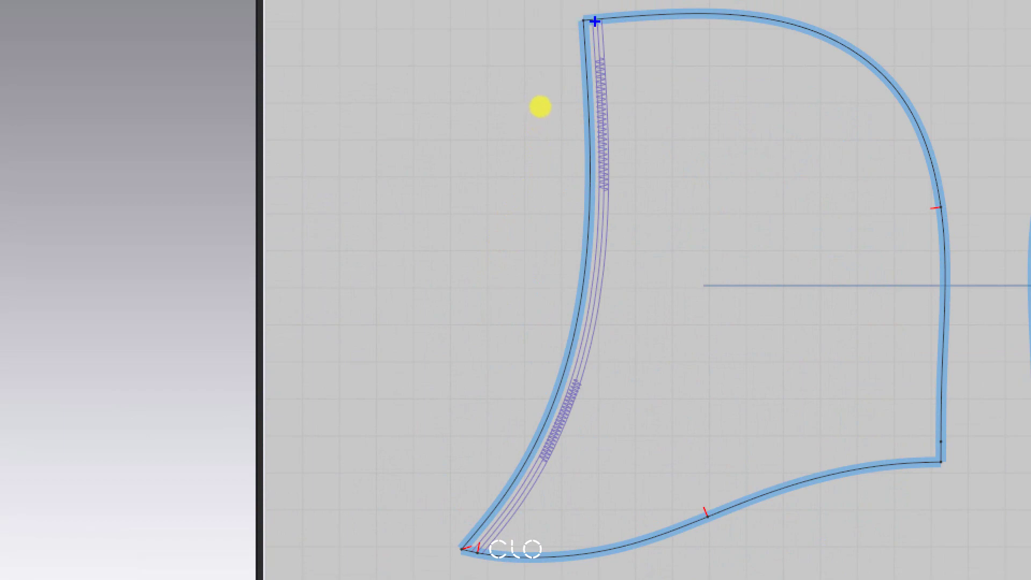
pyautogui.moveTo(605, 21)
pyautogui.mouseDown()
pyautogui.moveTo(579, 12)
pyautogui.moveTo(609, 20)
pyautogui.moveTo(605, 285)
pyautogui.moveTo(570, 405)
pyautogui.moveTo(486, 553)
pyautogui.mouseUp()
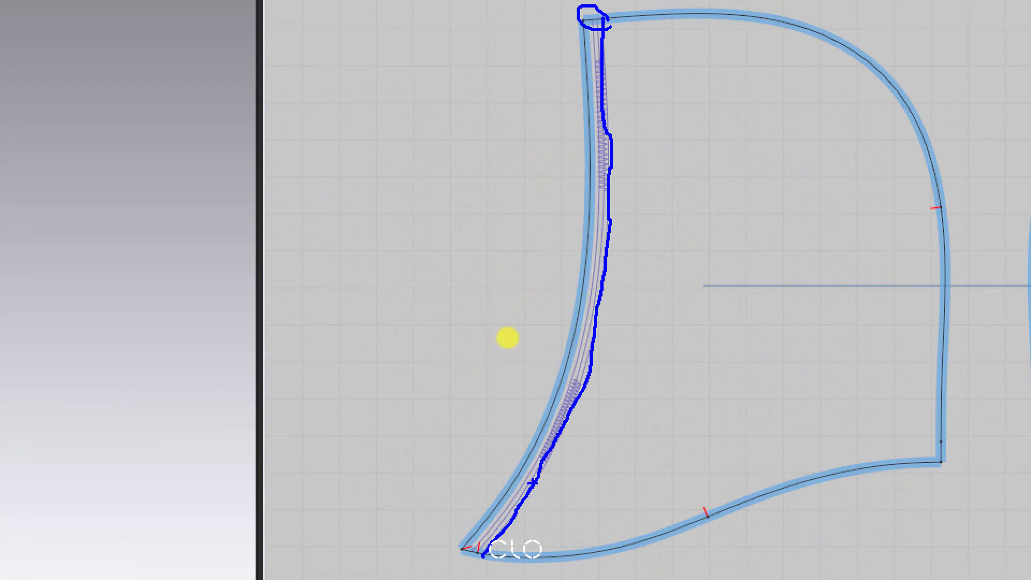
pyautogui.moveTo(489, 563)
pyautogui.mouseDown()
pyautogui.moveTo(461, 547)
pyautogui.moveTo(453, 395)
pyautogui.moveTo(555, 28)
pyautogui.moveTo(590, 13)
pyautogui.moveTo(614, 188)
pyautogui.moveTo(610, 247)
pyautogui.moveTo(589, 349)
pyautogui.moveTo(510, 545)
pyautogui.mouseUp()
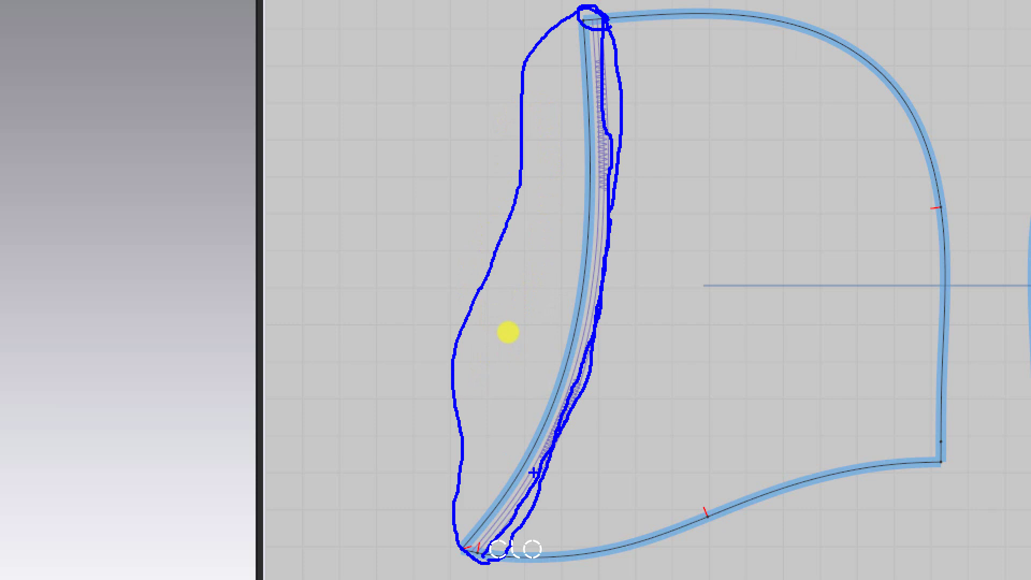
pyautogui.press('Escape')
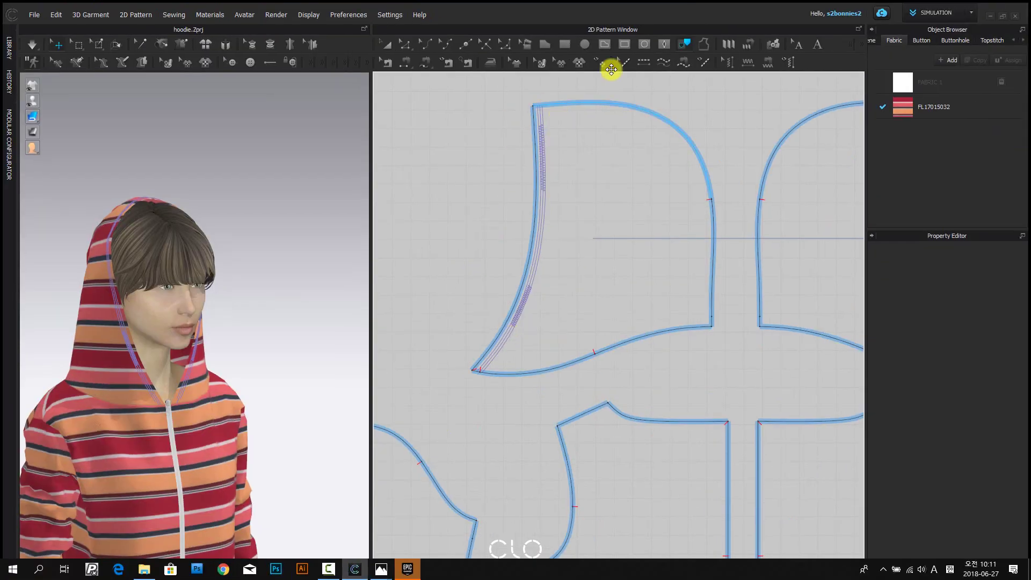
# - Trace the innermost baseline along the hood piece's front opening as an internal line, from the crown edge down to the neckline
pyautogui.click(709, 45)
pyautogui.scroll(5, 521, 118)
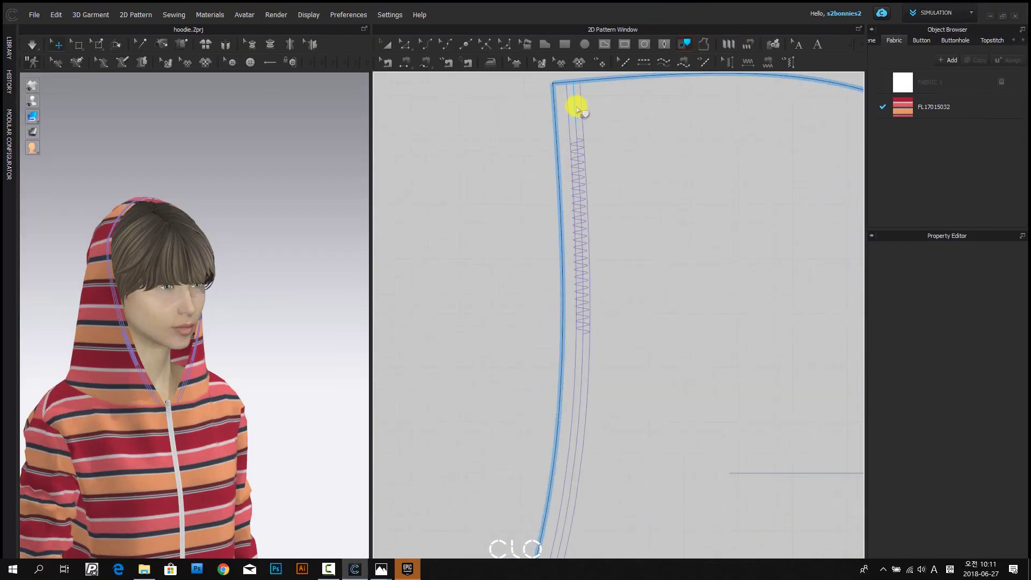
pyautogui.click(581, 113)
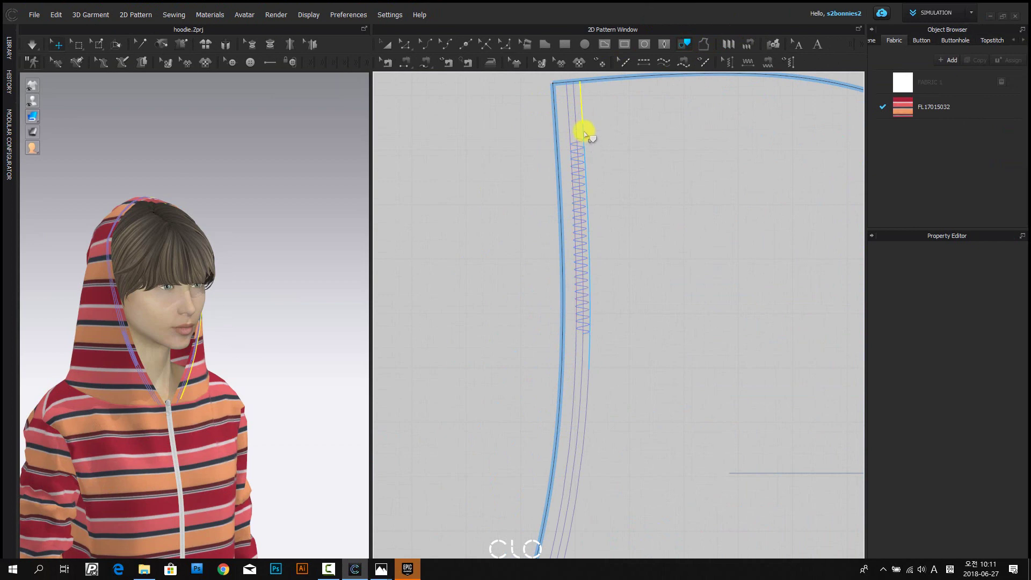
pyautogui.scroll(3, 584, 133)
pyautogui.scroll(-3, 584, 135)
pyautogui.scroll(3, 591, 253)
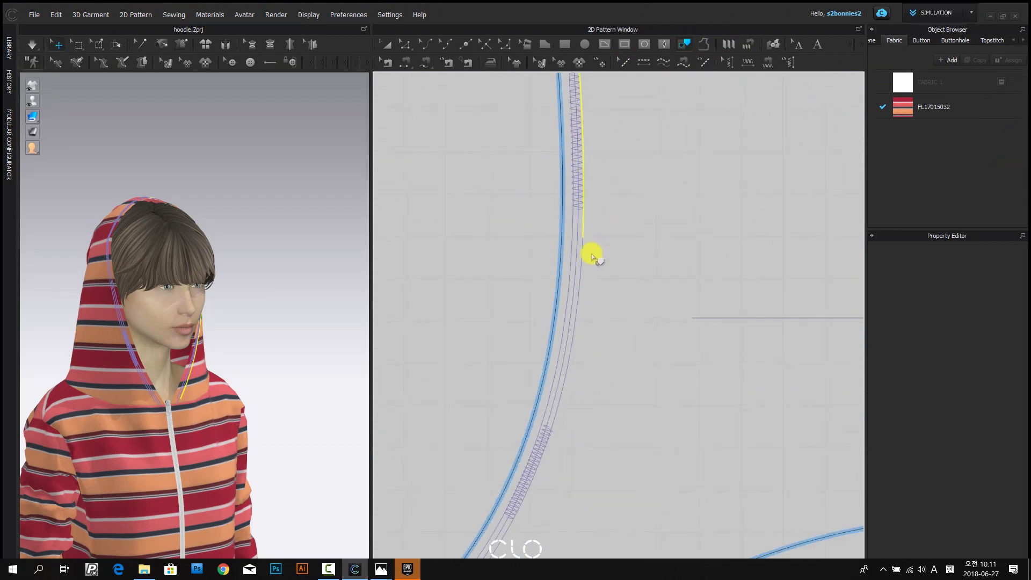
pyautogui.click(580, 265)
pyautogui.moveTo(586, 257); pyautogui.dragTo(585, 242, button='middle')
pyautogui.click(580, 263)
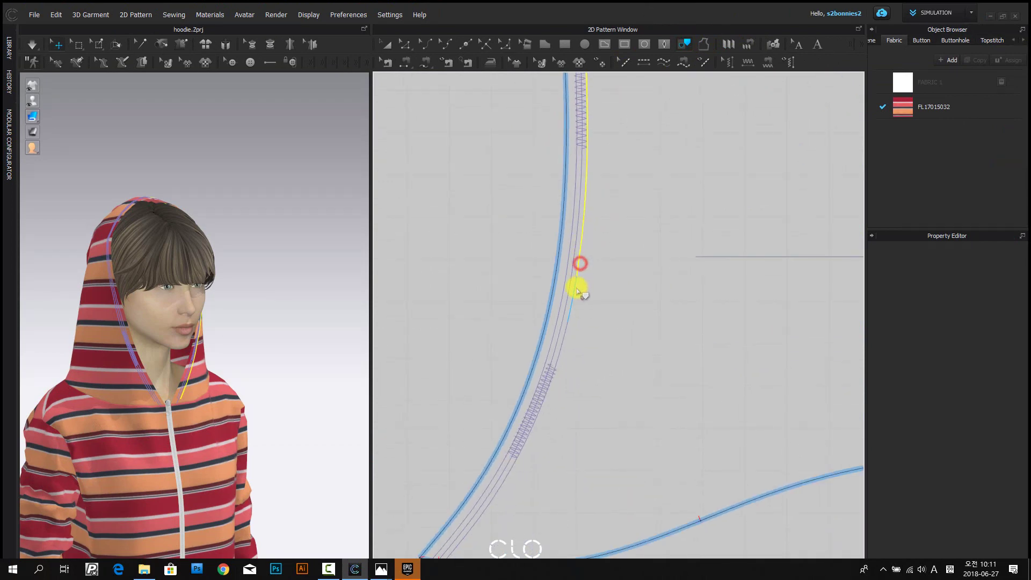
pyautogui.click(577, 288)
pyautogui.click(566, 339)
pyautogui.moveTo(531, 464); pyautogui.dragTo(556, 361, button='middle')
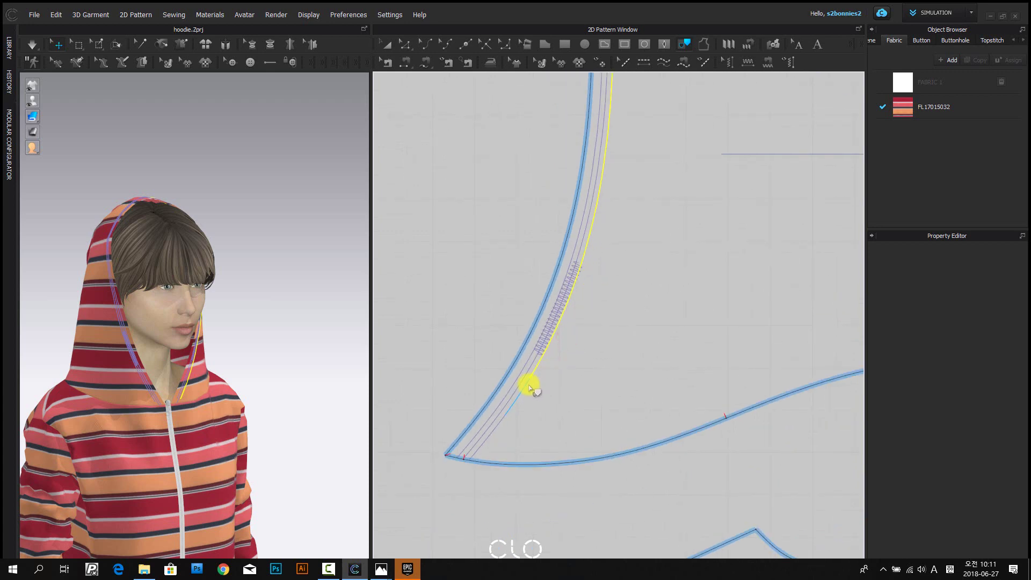
pyautogui.click(524, 385)
pyautogui.click(498, 426)
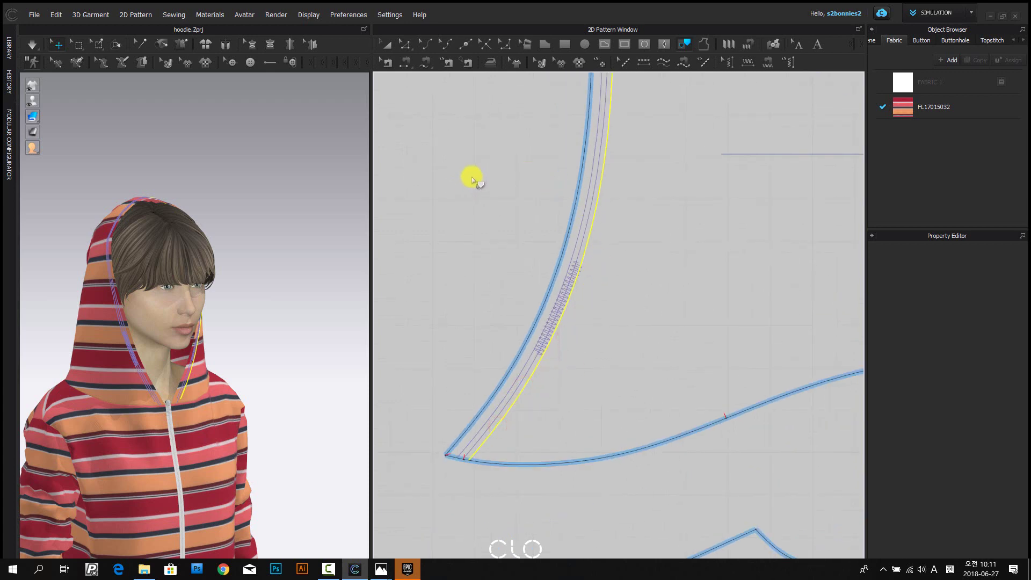
pyautogui.press('Return')
# - Trace the strip bounded by the hood's opening edge, the internal line and both short ends as a pattern, placed beside the hood piece
pyautogui.scroll(-4, 472, 172)
pyautogui.moveTo(473, 166); pyautogui.dragTo(482, 220, button='middle')
pyautogui.scroll(5, 488, 369)
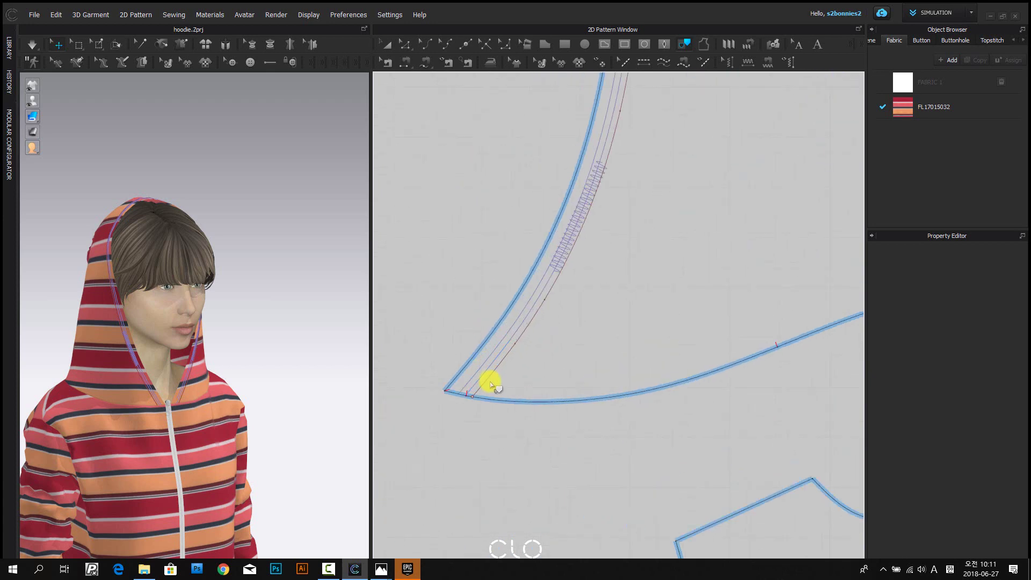
pyautogui.doubleClick(489, 378)
pyautogui.keyDown('shift'); pyautogui.click(469, 360); pyautogui.keyUp('shift')
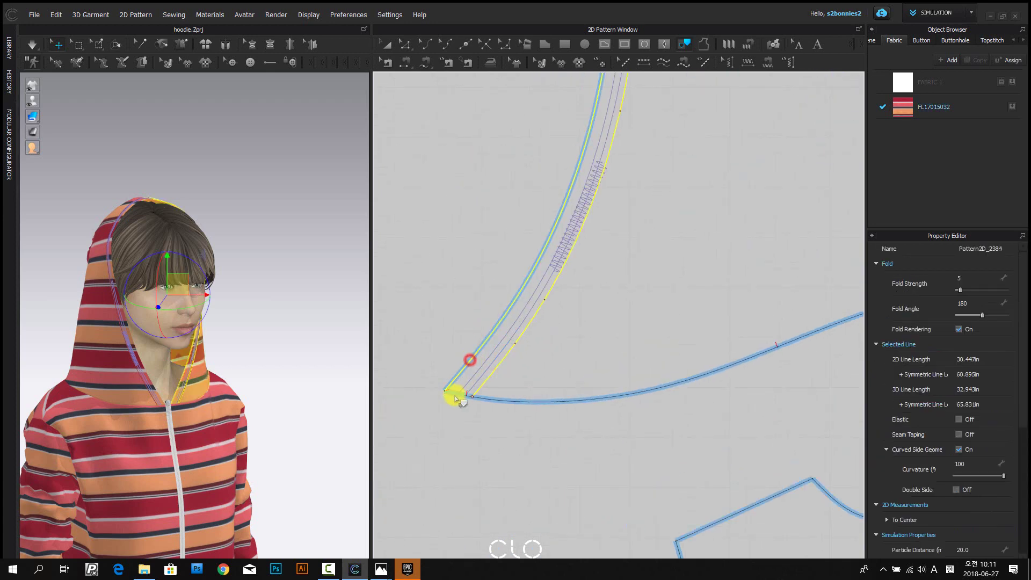
pyautogui.scroll(3, 456, 395)
pyautogui.keyDown('shift'); pyautogui.click(454, 392); pyautogui.keyUp('shift')
pyautogui.scroll(3, 472, 400)
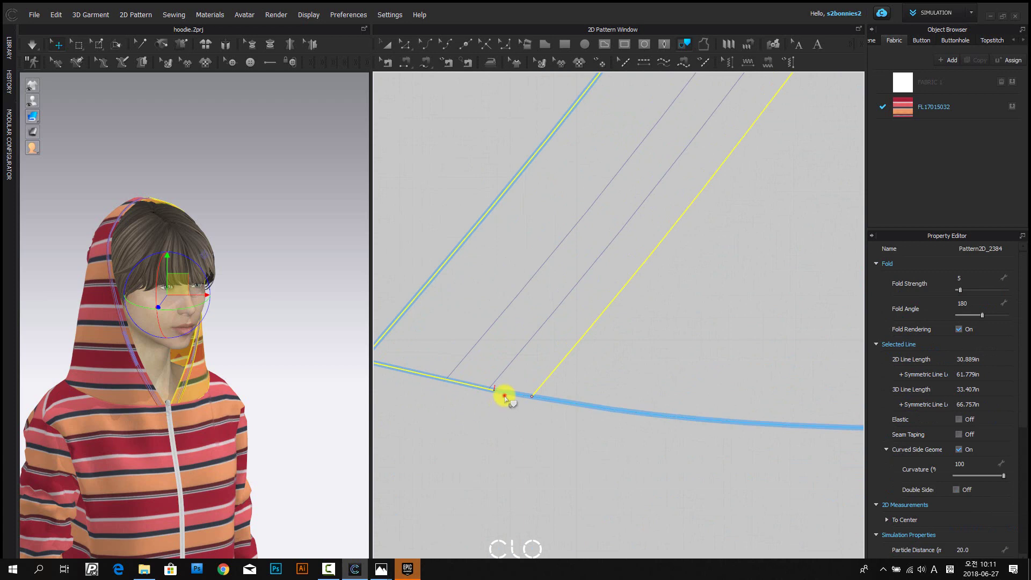
pyautogui.keyDown('shift'); pyautogui.click(504, 395); pyautogui.keyUp('shift')
pyautogui.scroll(-8, 607, 389)
pyautogui.scroll(6, 642, 191)
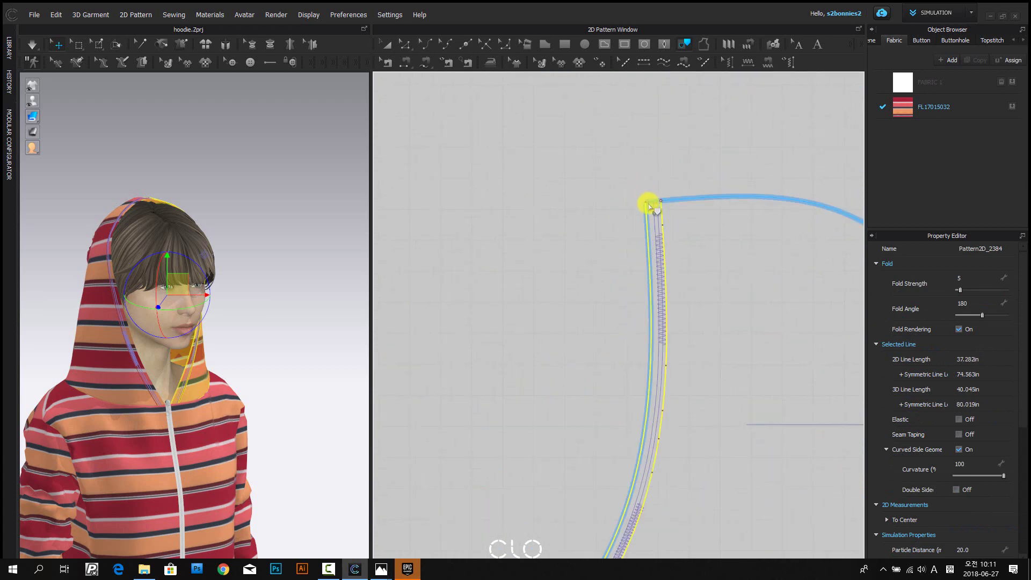
pyautogui.keyDown('shift'); pyautogui.click(661, 194); pyautogui.keyUp('shift')
pyautogui.scroll(-2, 665, 202)
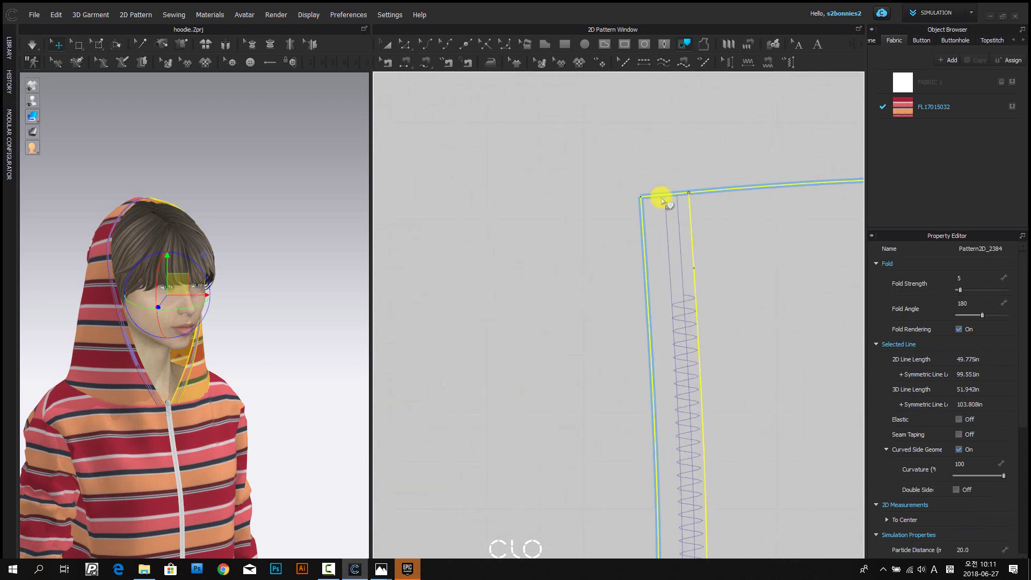
pyautogui.rightClick(662, 199)
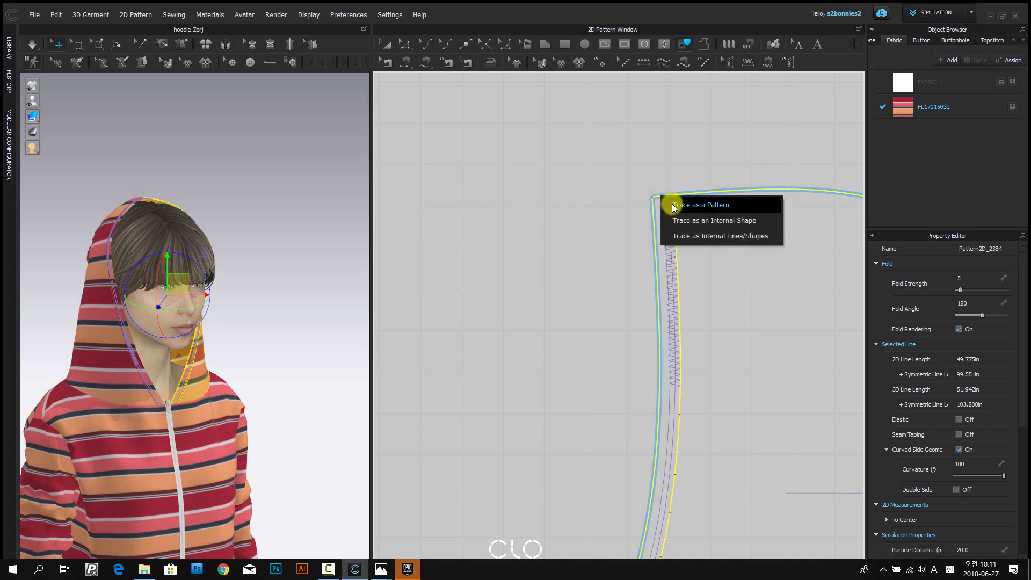
pyautogui.click(712, 205)
pyautogui.scroll(-3, 634, 241)
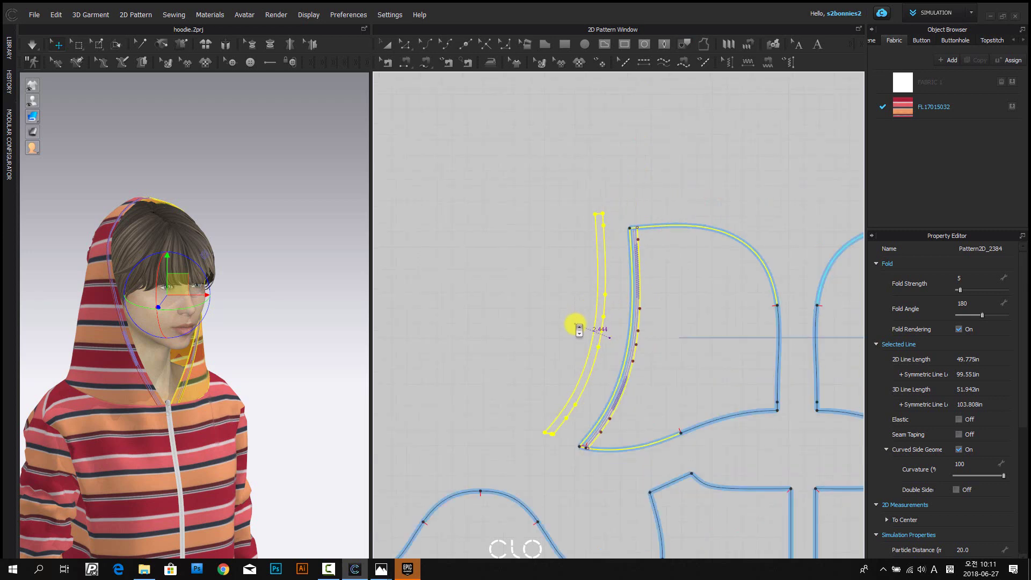
pyautogui.click(582, 328)
pyautogui.click(552, 225)
pyautogui.moveTo(550, 210); pyautogui.dragTo(536, 172, button='middle')
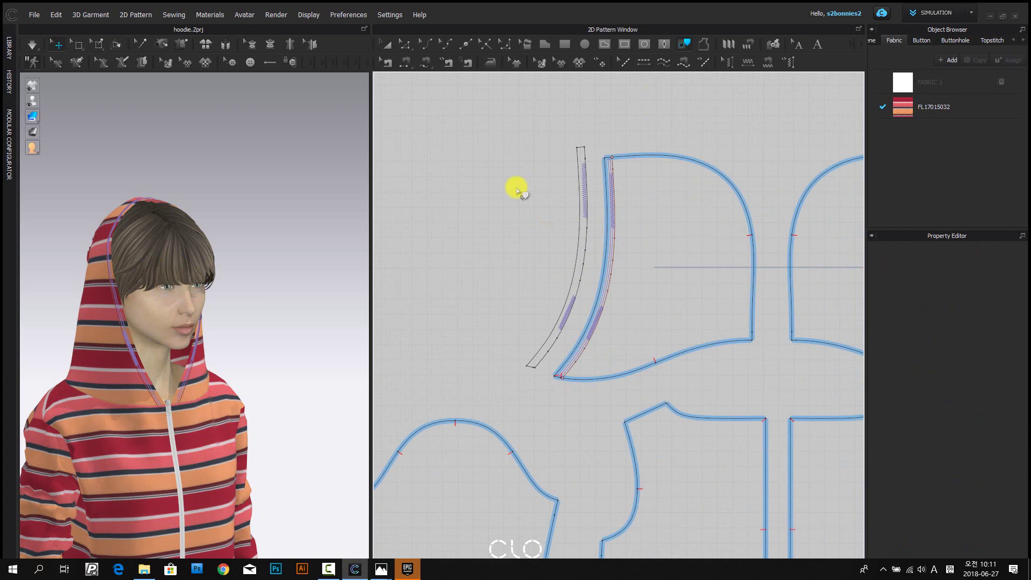
# - Free-sew the facing strip's long outer edge to the hood's front opening edge and set the sewing line type to Turned
pyautogui.press('m')
pyautogui.click(569, 151)
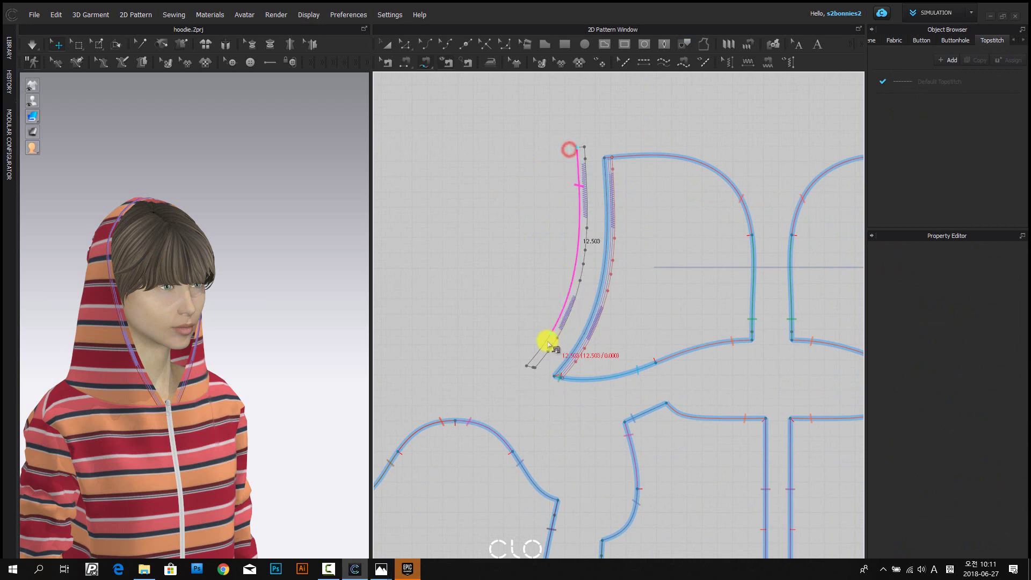
pyautogui.click(527, 366)
pyautogui.click(598, 161)
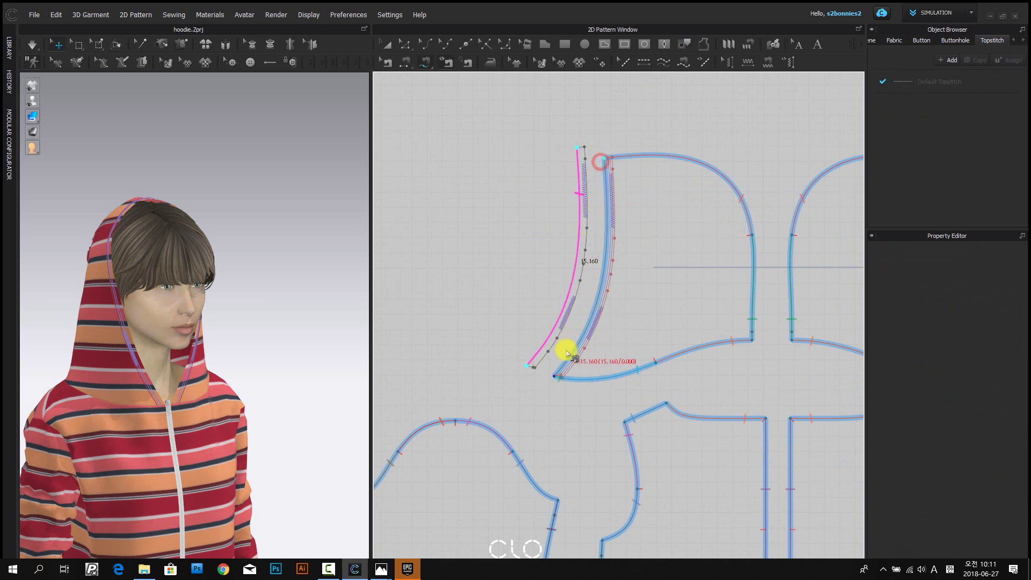
pyautogui.click(553, 374)
pyautogui.click(990, 252)
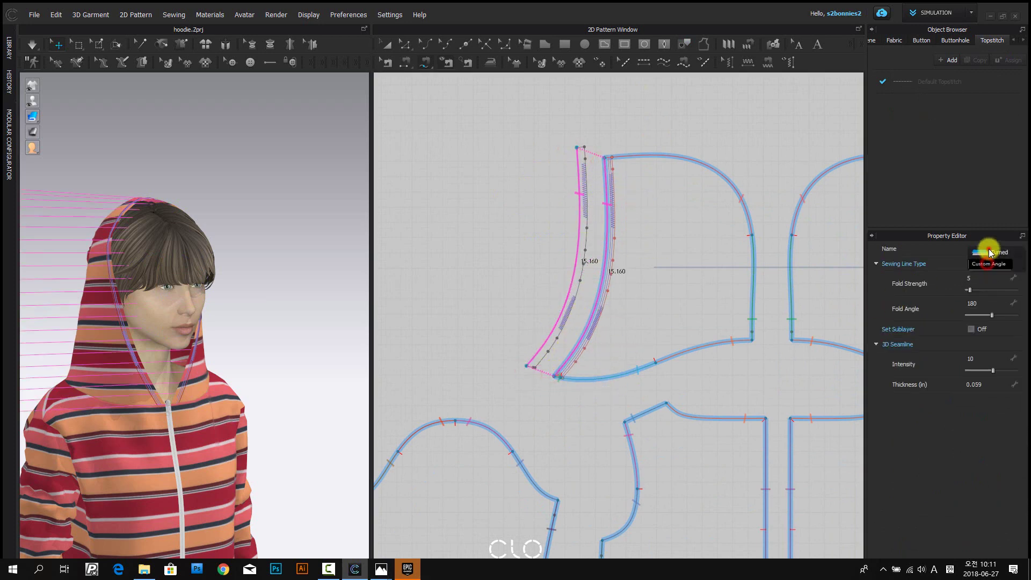
pyautogui.click(990, 252)
# - Free-sew the facing strip's upper short end to the matching part of the hood's crown edge, with the Turned sewing type
pyautogui.click(577, 147)
pyautogui.scroll(3, 608, 161)
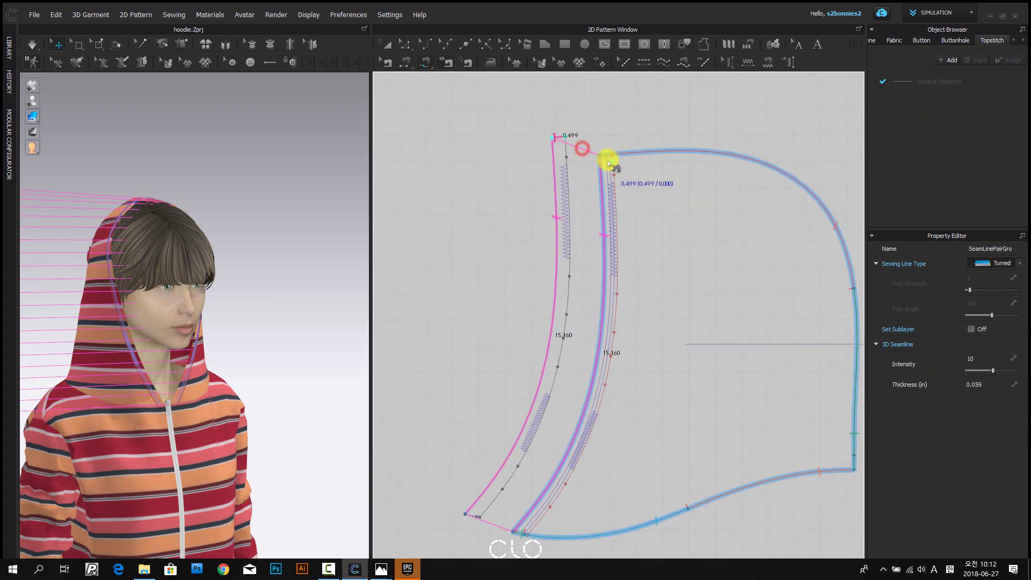
pyautogui.click(601, 155)
pyautogui.click(990, 256)
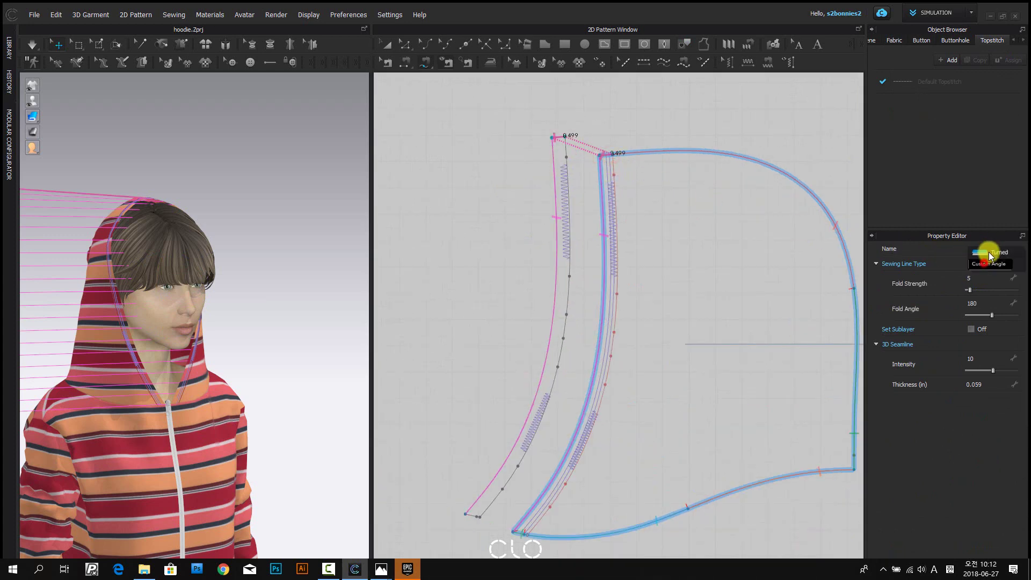
pyautogui.click(989, 252)
# - Free-sew the facing strip's lower short end to the matching part of the hood's neckline edge, with the Turned sewing type
pyautogui.click(466, 513)
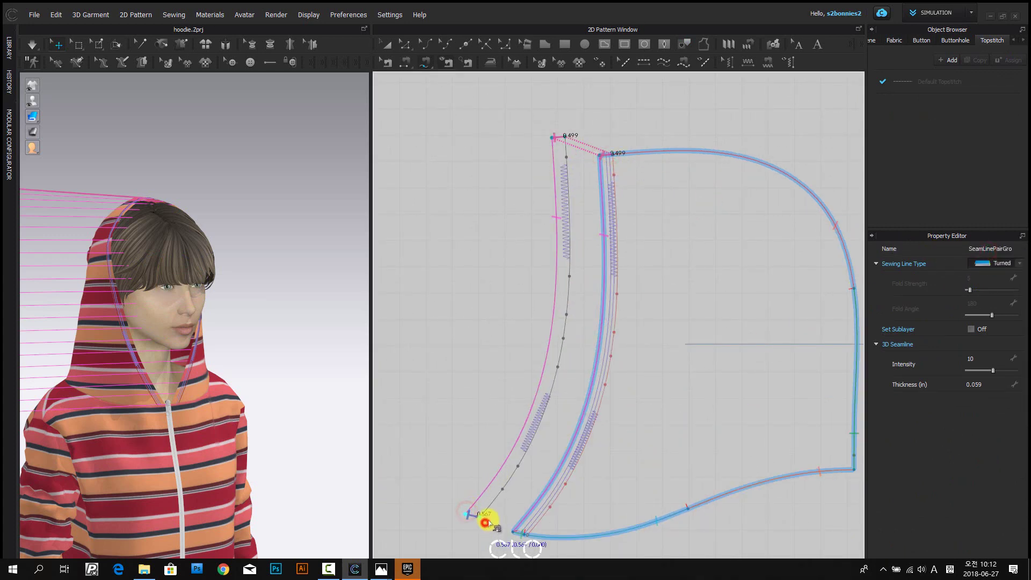
pyautogui.scroll(3, 488, 521)
pyautogui.click(520, 309)
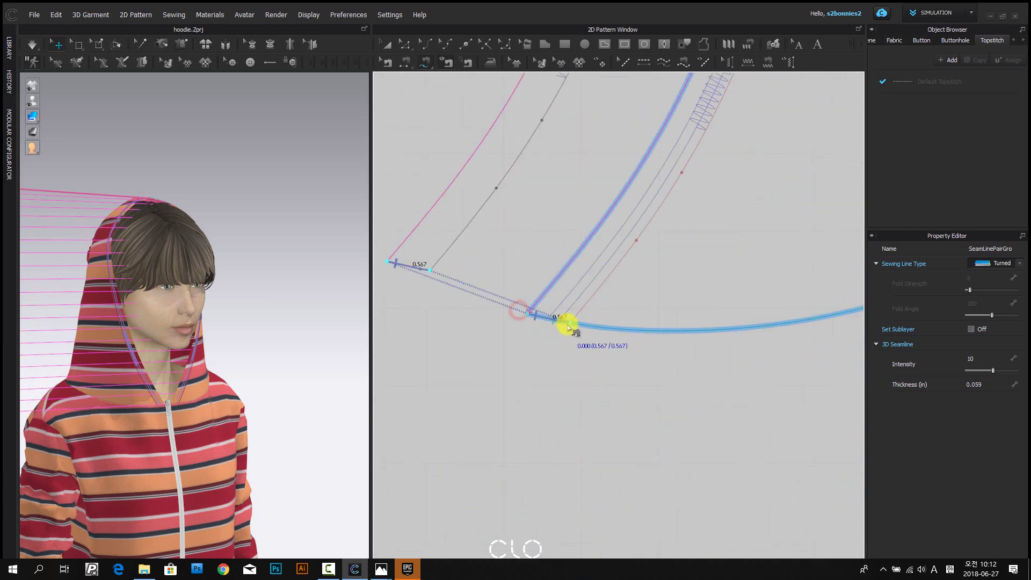
pyautogui.click(567, 324)
pyautogui.click(993, 245)
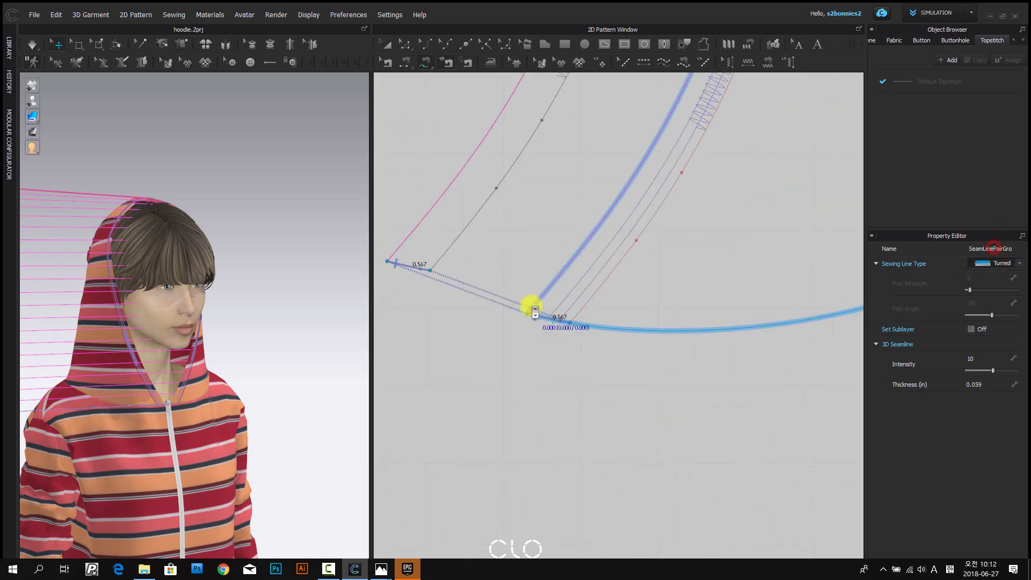
# - Free-sew the facing strip's long inner edge to the traced internal line on the hood piece
pyautogui.scroll(-3, 453, 488)
pyautogui.click(442, 382)
pyautogui.scroll(-3, 470, 424)
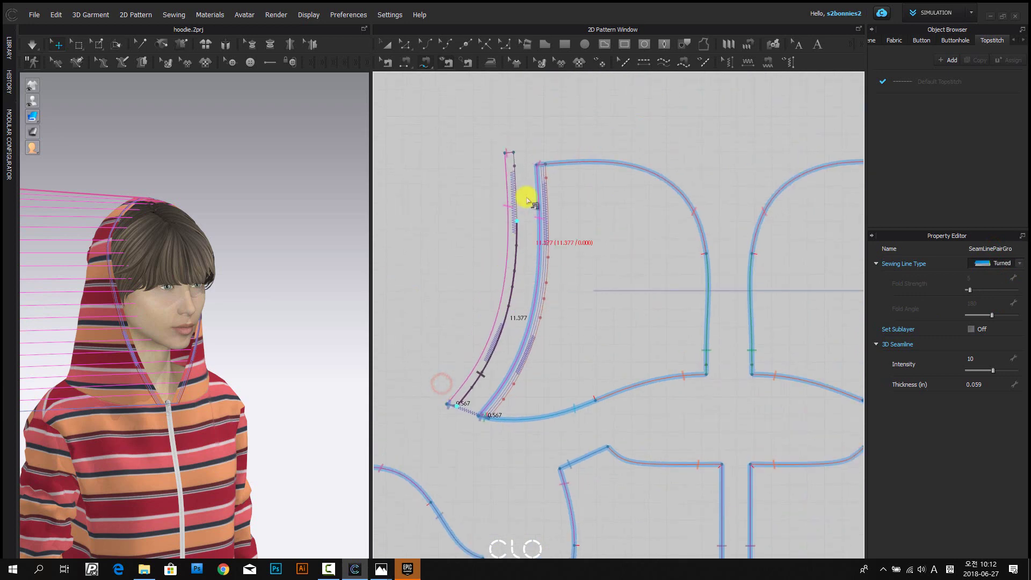
pyautogui.click(513, 154)
pyautogui.scroll(4, 479, 379)
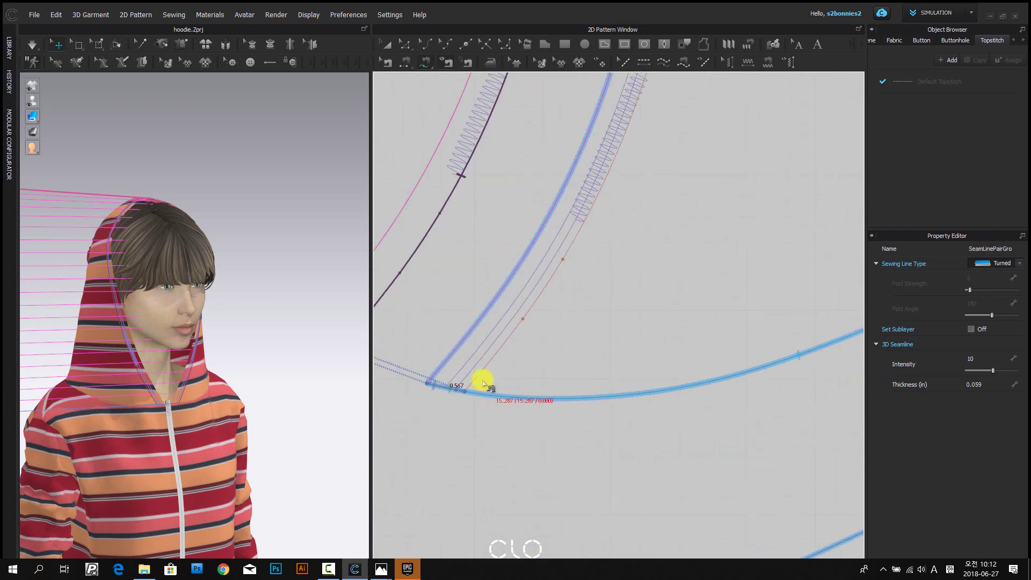
pyautogui.click(467, 390)
pyautogui.scroll(-4, 482, 363)
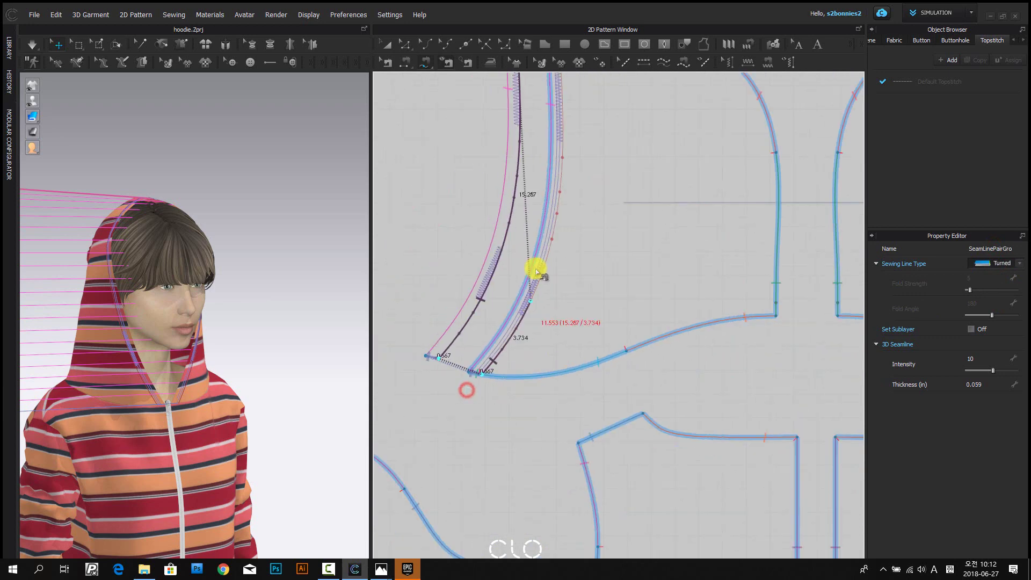
pyautogui.moveTo(573, 116); pyautogui.dragTo(559, 244, button='middle')
pyautogui.click(539, 163)
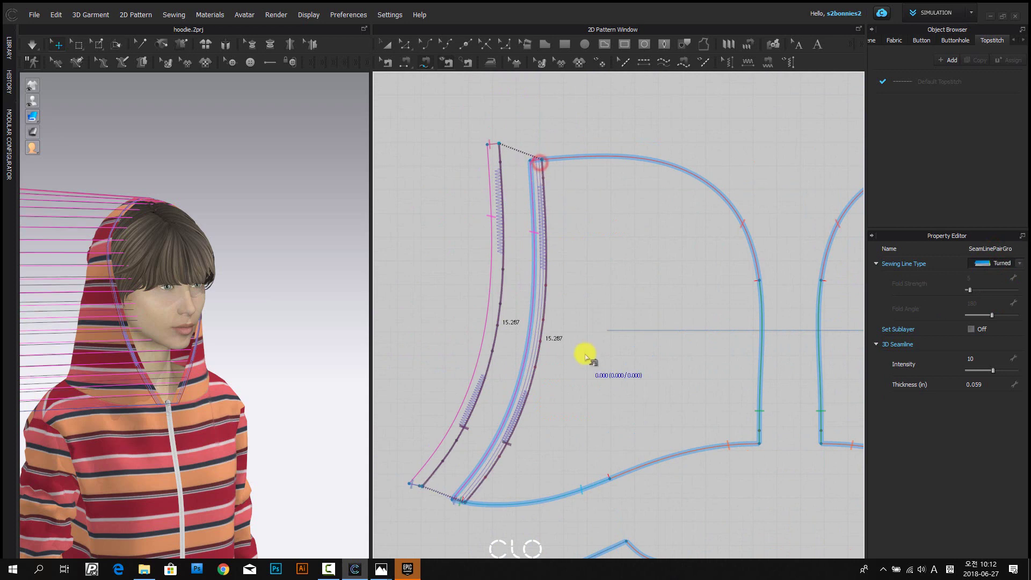
# - Move the new facing strip within the 3D view and superimpose it onto the hood
pyautogui.scroll(-3, 179, 299)
pyautogui.moveTo(150, 299); pyautogui.dragTo(227, 257, button='middle')
pyautogui.moveTo(227, 257); pyautogui.dragTo(180, 267, button='right')
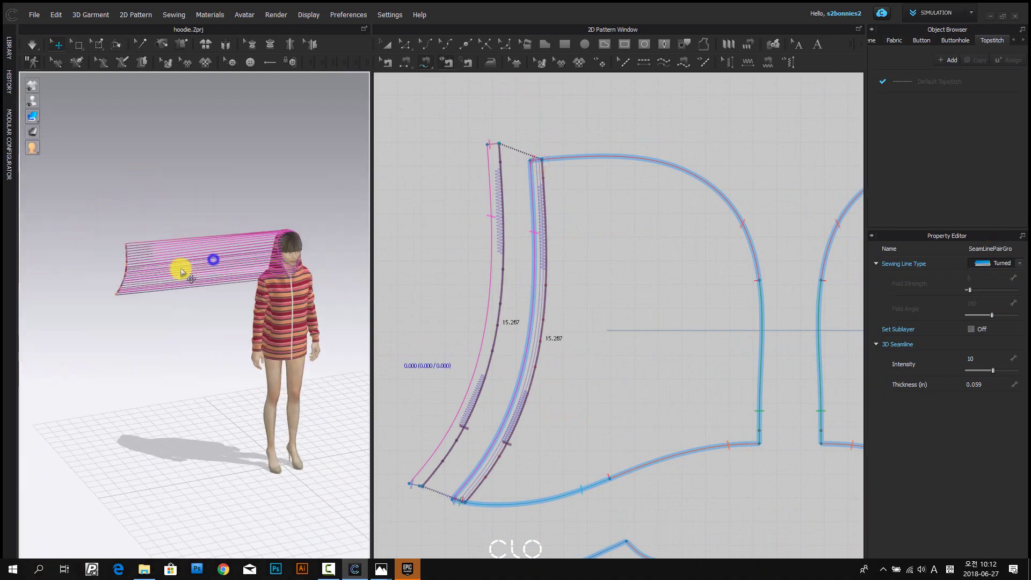
pyautogui.moveTo(127, 269); pyautogui.dragTo(169, 188)
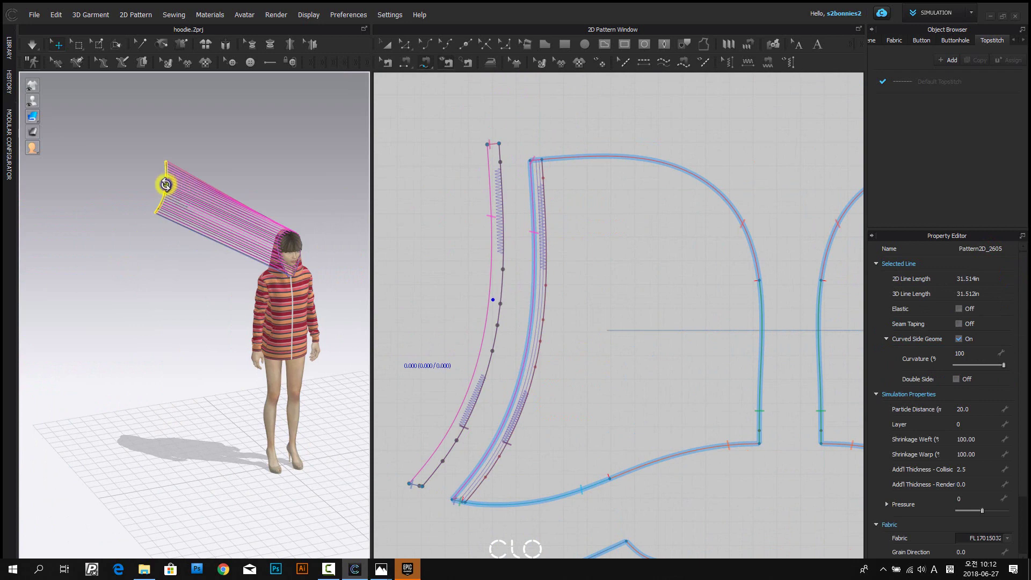
pyautogui.rightClick(166, 184)
pyautogui.click(260, 352)
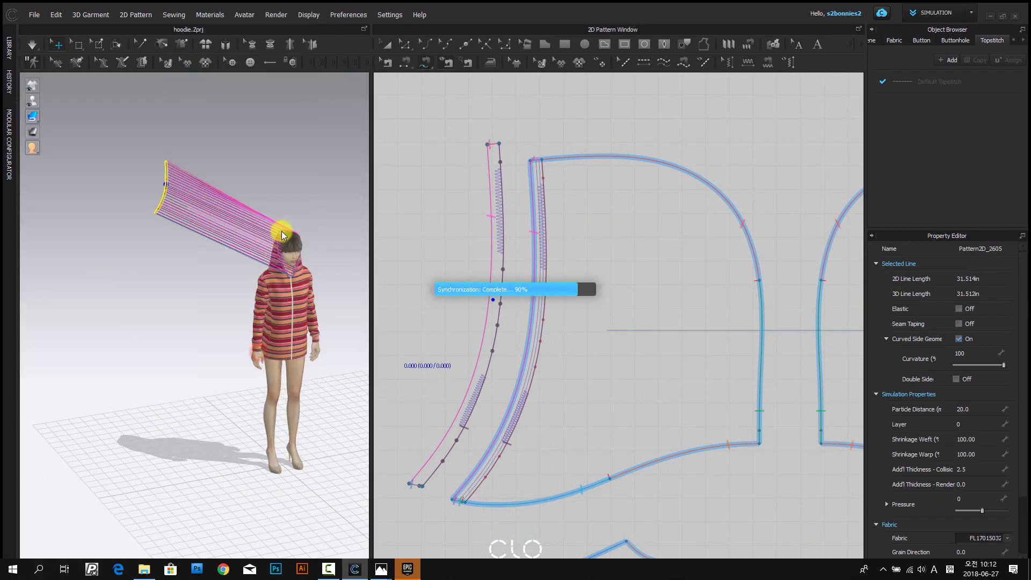
# - Simulate the garment with the superimposed hood facing and examine the hood opening up close
pyautogui.scroll(10, 281, 235)
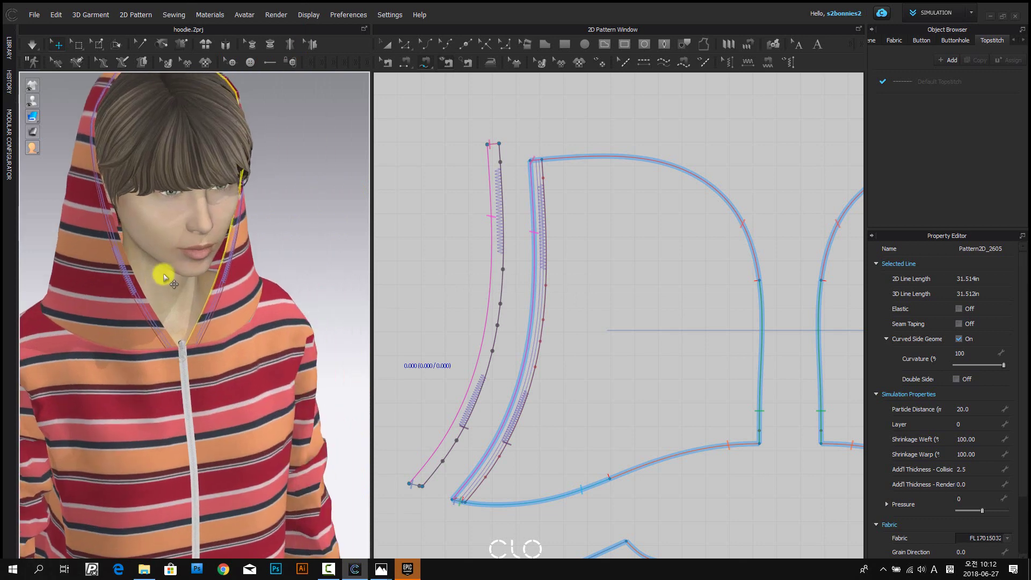
pyautogui.moveTo(163, 276); pyautogui.dragTo(184, 285, button='right')
pyautogui.moveTo(140, 188); pyautogui.dragTo(184, 297, button='middle')
pyautogui.press('space')
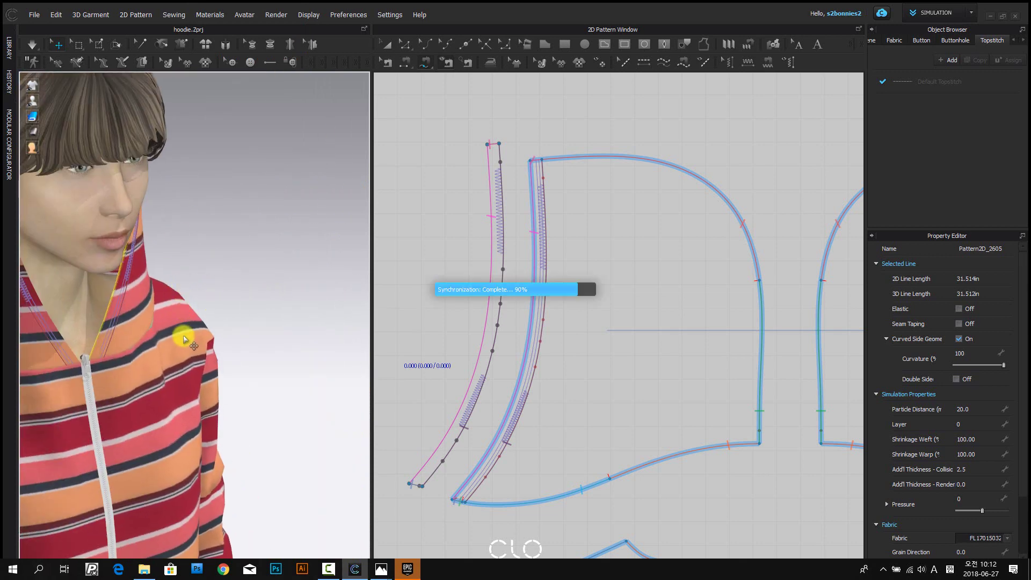
pyautogui.click(214, 238)
pyautogui.moveTo(222, 280); pyautogui.dragTo(206, 304, button='right')
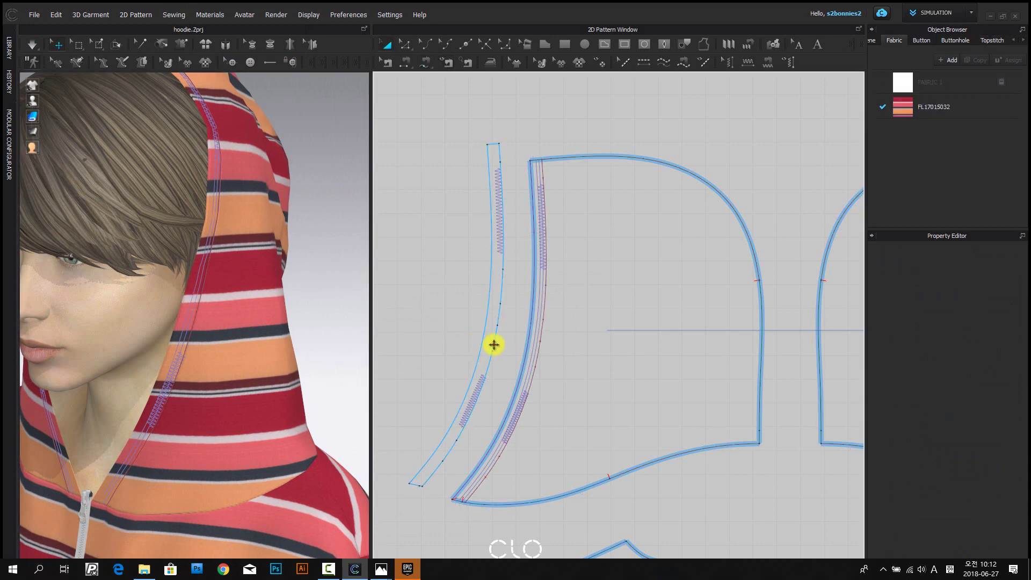
# - Delete the hood facing strip and the traced internal line from the hood piece
pyautogui.click(493, 345)
pyautogui.moveTo(493, 345); pyautogui.dragTo(538, 352)
pyautogui.press('Delete')
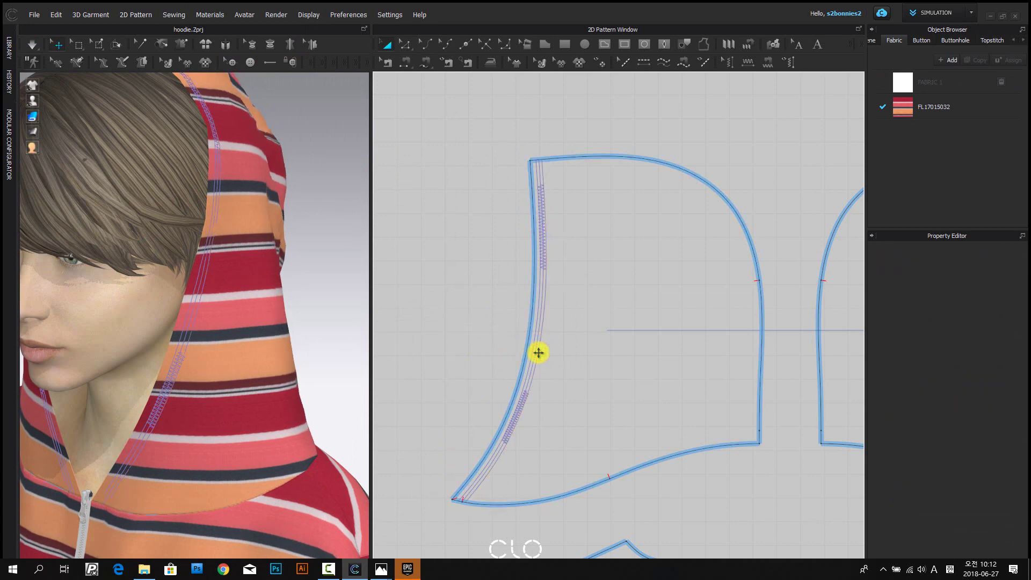
# - Trace every segment of the innermost guide line along the hood opening into an internal line on the hood piece
pyautogui.click(680, 48)
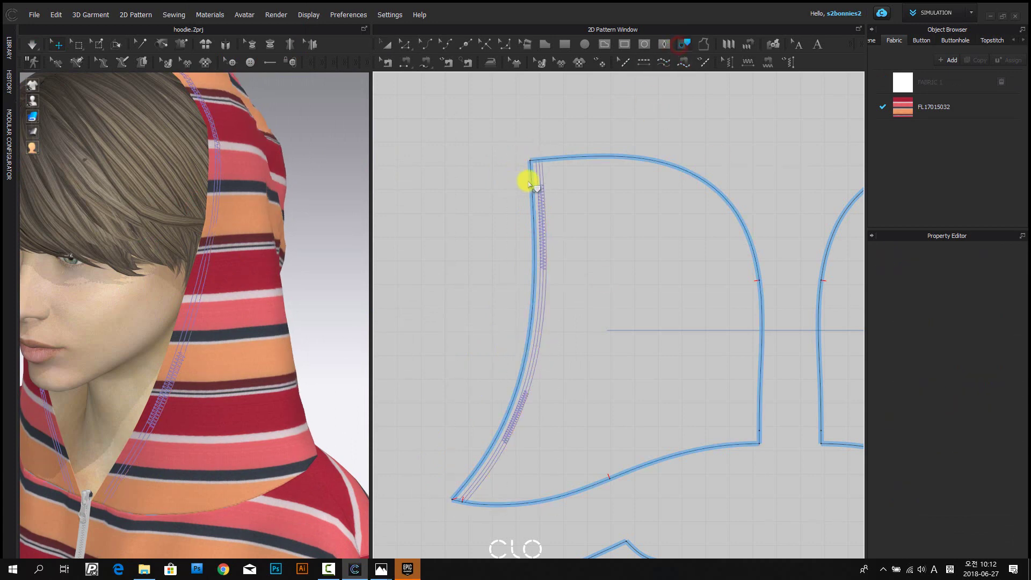
pyautogui.scroll(3, 532, 178)
pyautogui.click(555, 166)
pyautogui.scroll(2, 554, 171)
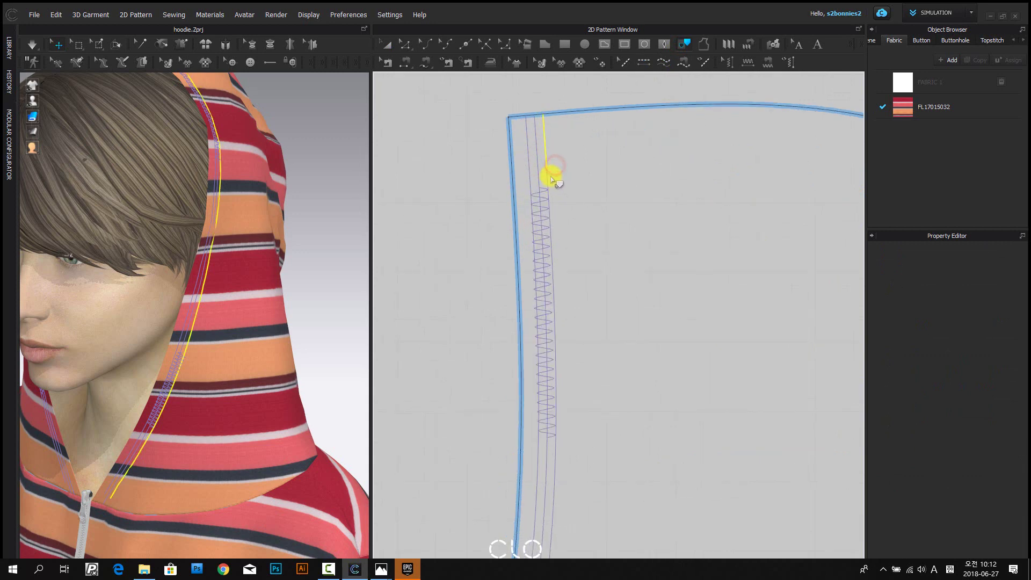
pyautogui.click(547, 176)
pyautogui.scroll(-2, 553, 211)
pyautogui.moveTo(562, 406); pyautogui.dragTo(561, 313, button='middle')
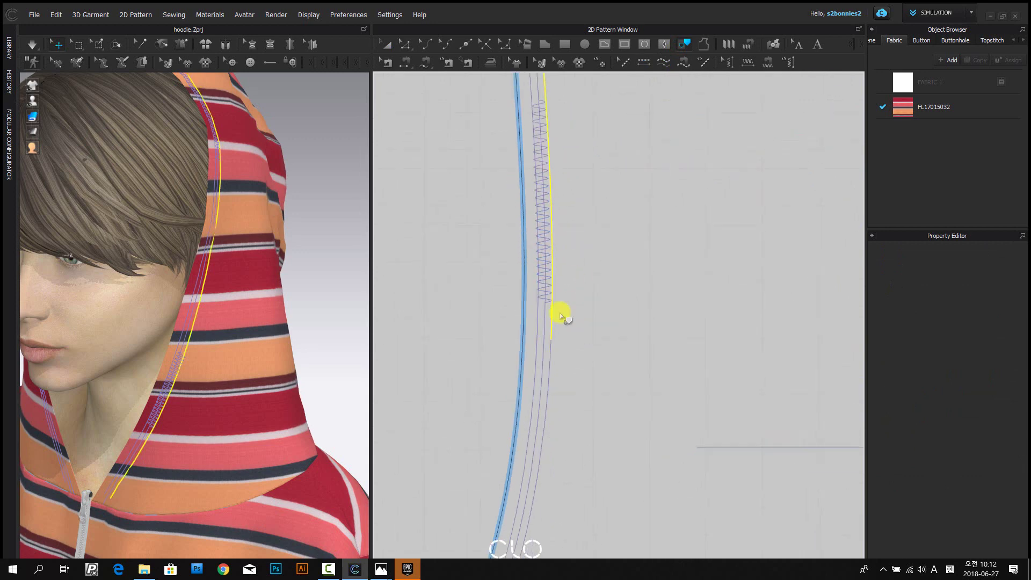
pyautogui.click(549, 356)
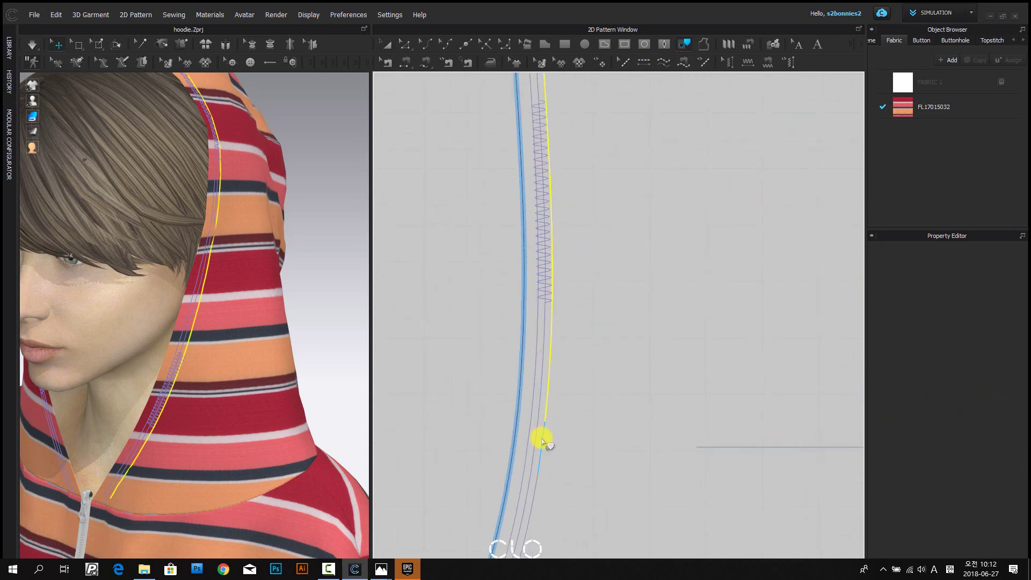
pyautogui.click(541, 436)
pyautogui.moveTo(547, 457); pyautogui.dragTo(545, 388, button='middle')
pyautogui.click(540, 402)
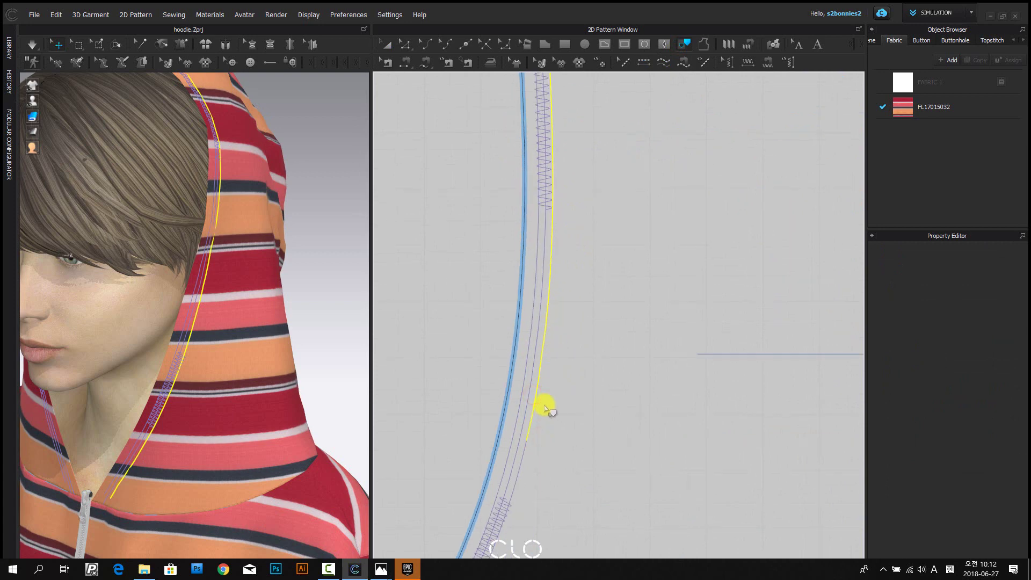
pyautogui.scroll(-1, 570, 416)
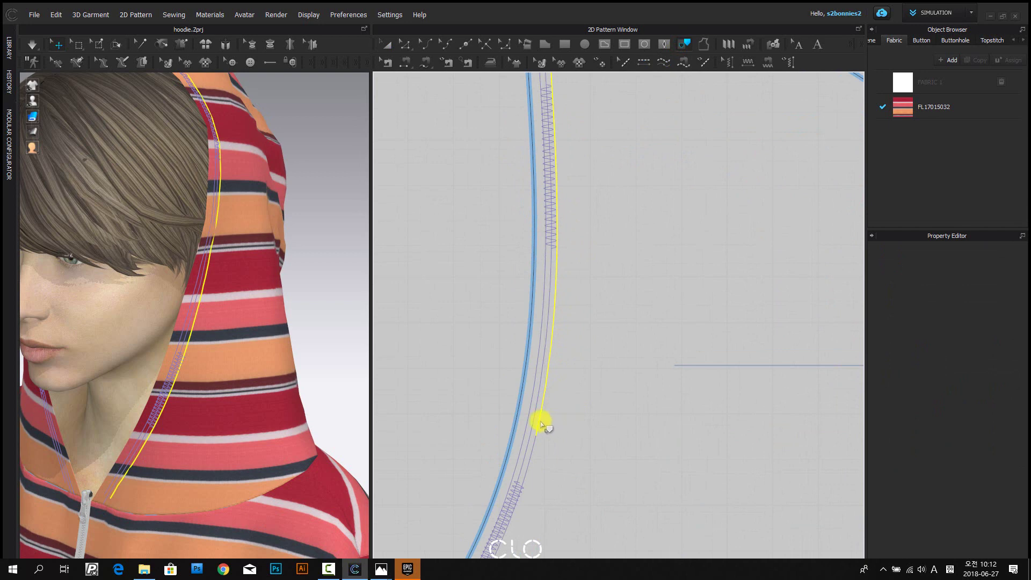
pyautogui.click(530, 458)
pyautogui.moveTo(531, 459); pyautogui.dragTo(552, 394, button='middle')
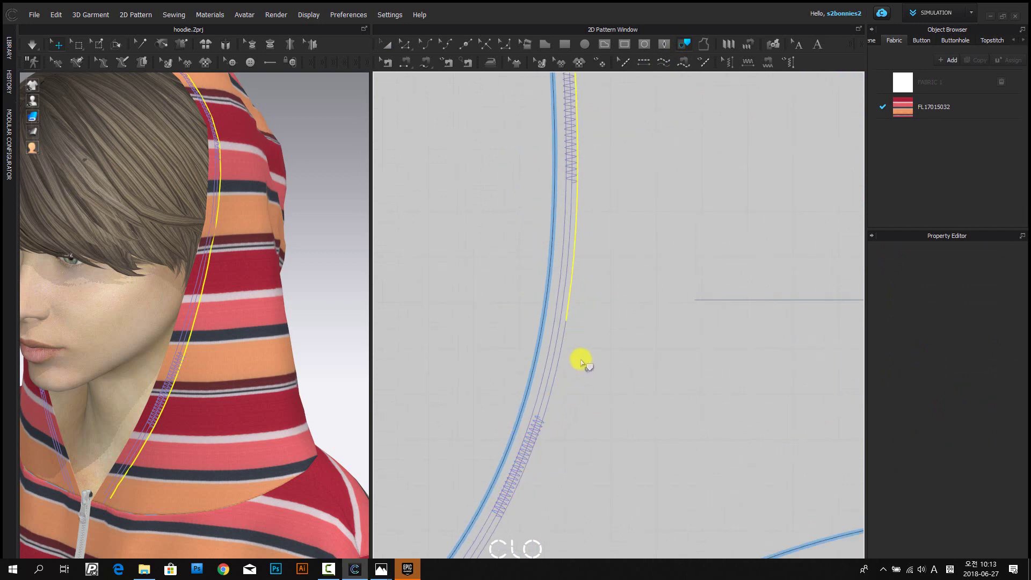
pyautogui.click(565, 337)
pyautogui.click(552, 382)
pyautogui.moveTo(525, 513); pyautogui.dragTo(555, 413, button='middle')
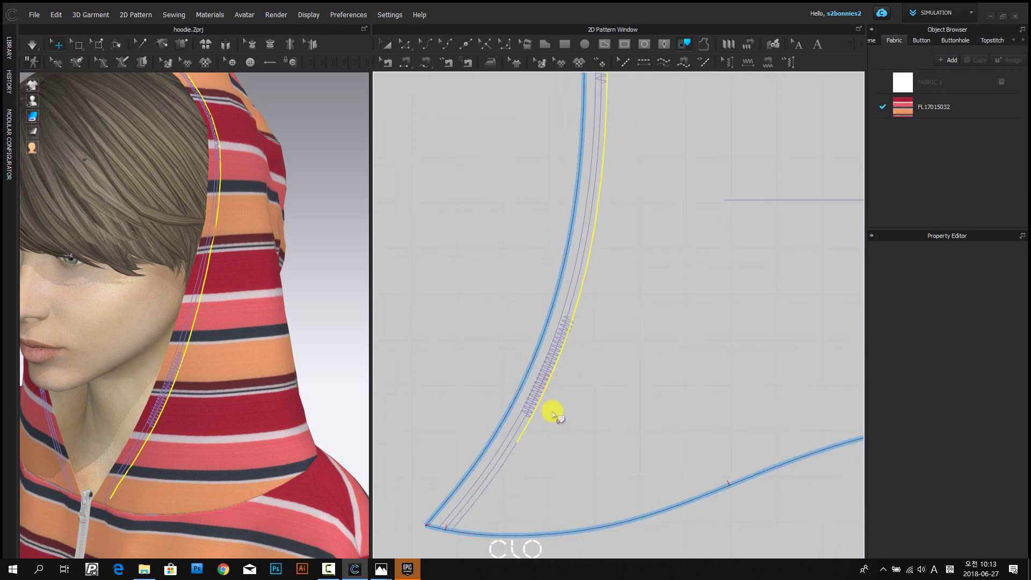
pyautogui.click(486, 489)
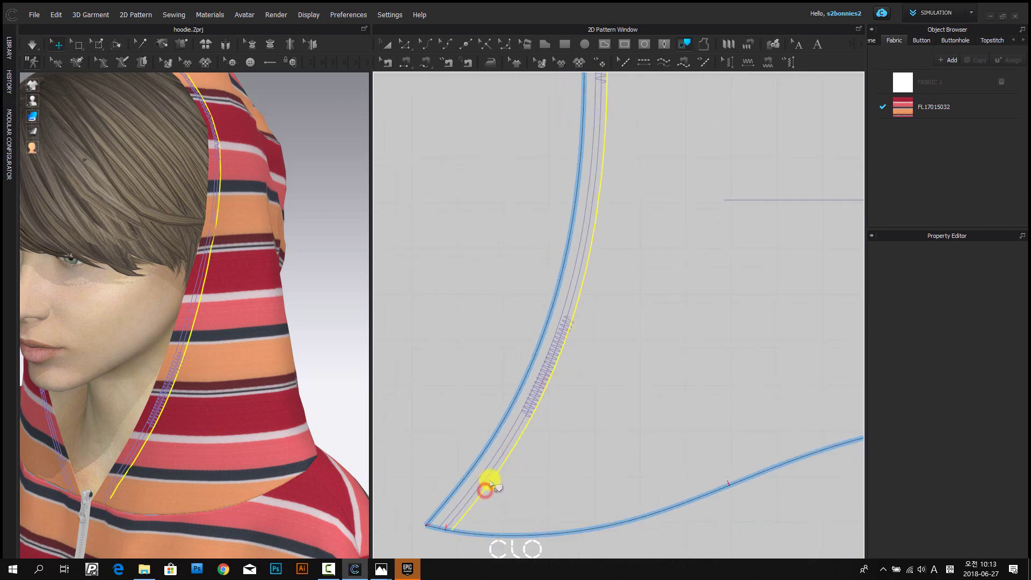
pyautogui.press('Return')
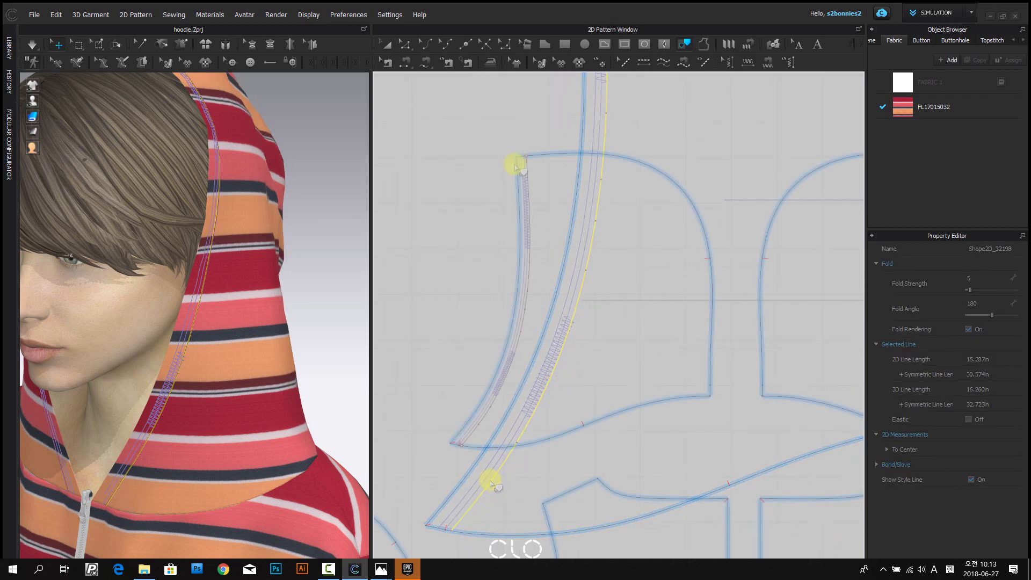
# - Trace the strip between the hood's opening edge and the new internal line as a separate pattern, placed beside the hood's opening edge
pyautogui.scroll(5, 516, 161)
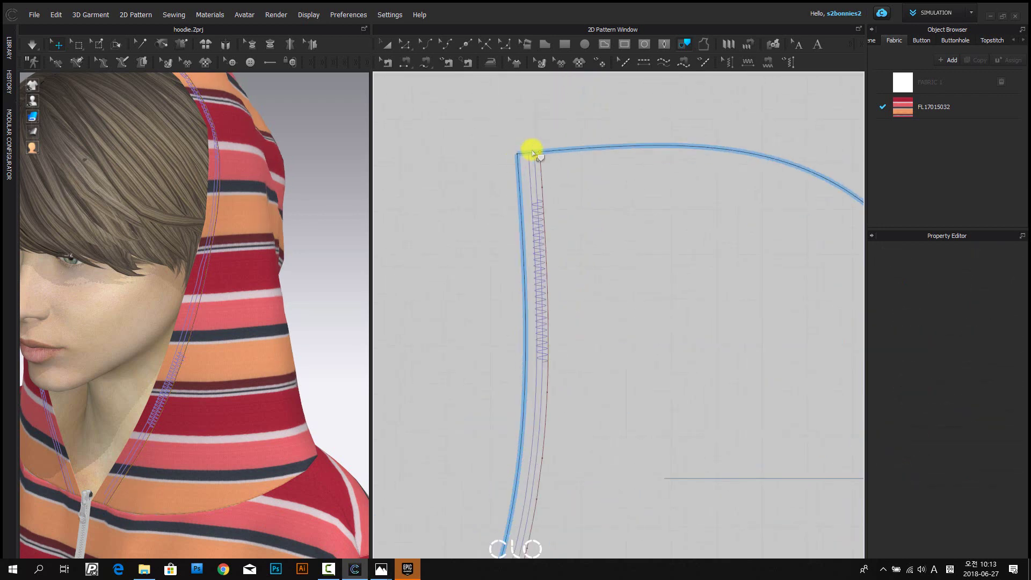
pyautogui.click(531, 155)
pyautogui.click(544, 168)
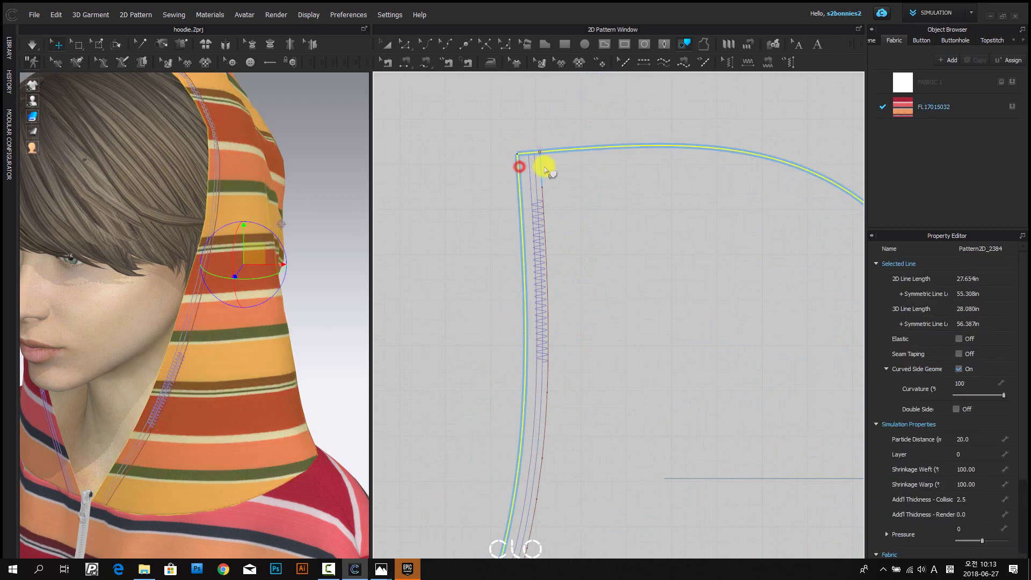
pyautogui.keyDown('shift'); pyautogui.click(541, 168); pyautogui.keyUp('shift')
pyautogui.keyDown('shift'); pyautogui.click(544, 215); pyautogui.keyUp('shift')
pyautogui.scroll(-3, 548, 220)
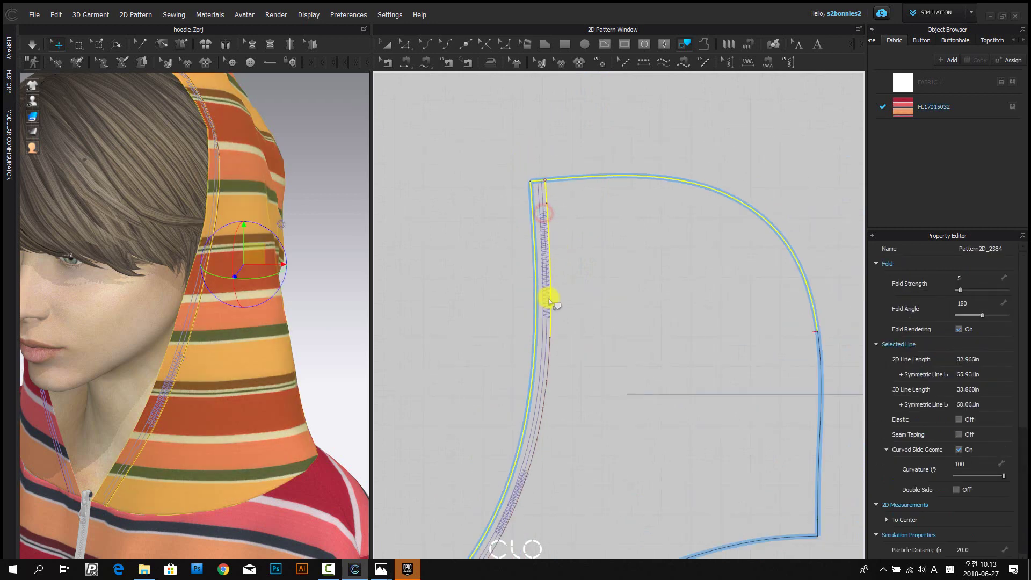
pyautogui.moveTo(549, 311); pyautogui.dragTo(552, 215, button='middle')
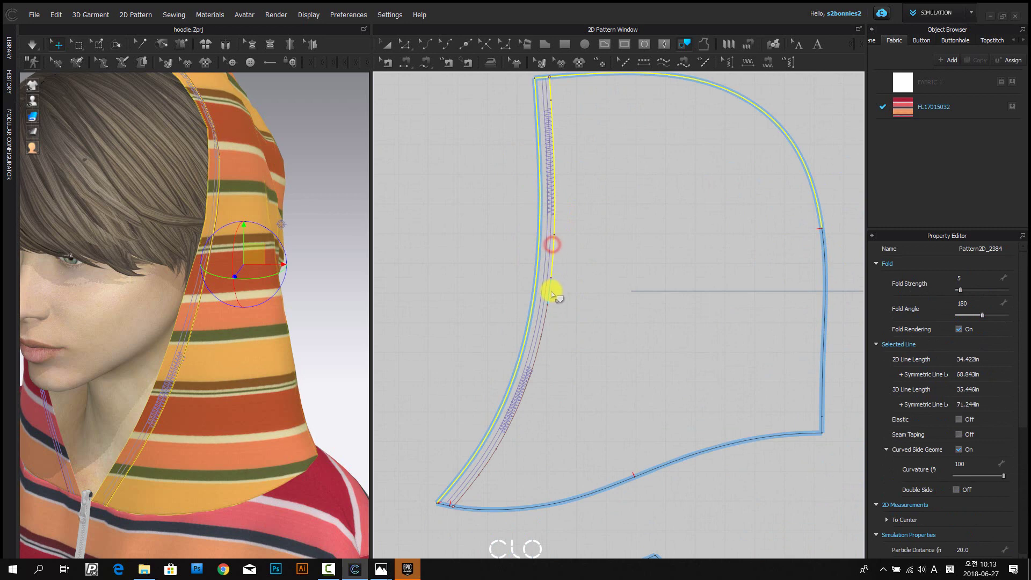
pyautogui.keyDown('shift'); pyautogui.click(550, 288); pyautogui.keyUp('shift')
pyautogui.keyDown('shift'); pyautogui.click(544, 319); pyautogui.keyUp('shift')
pyautogui.keyDown('shift'); pyautogui.click(538, 346); pyautogui.keyUp('shift')
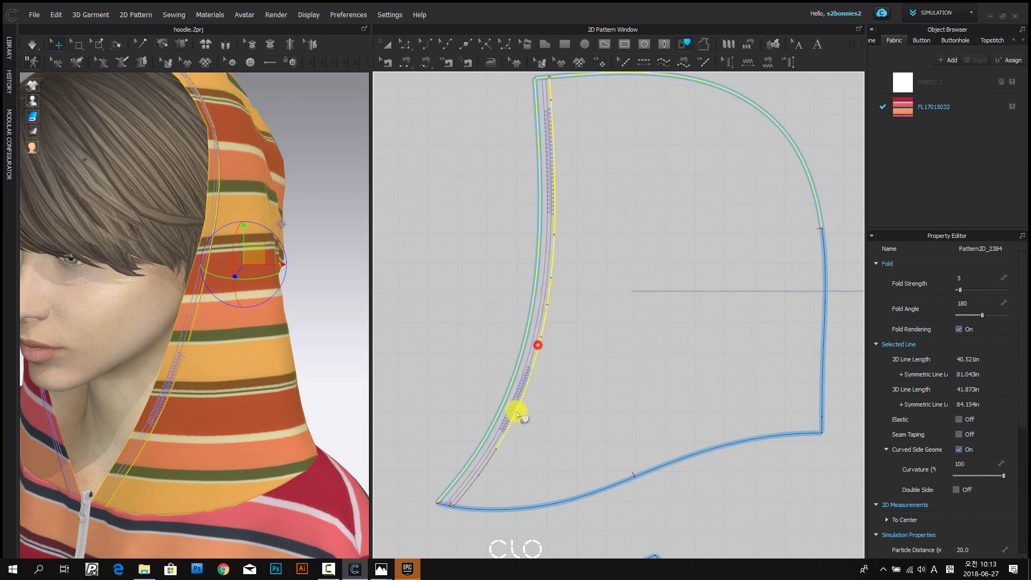
pyautogui.keyDown('shift'); pyautogui.click(489, 468); pyautogui.keyUp('shift')
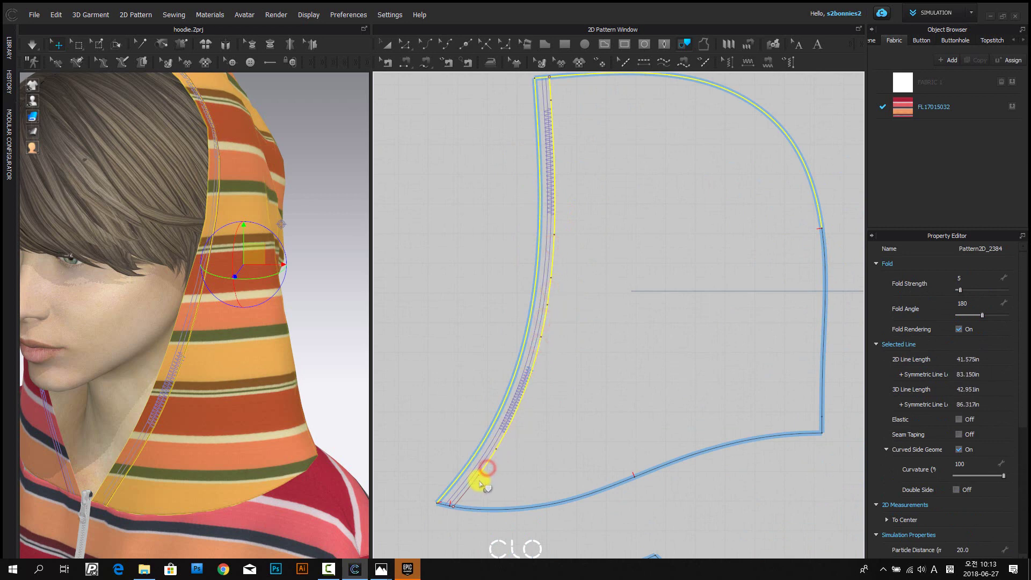
pyautogui.keyDown('shift'); pyautogui.click(475, 484); pyautogui.keyUp('shift')
pyautogui.scroll(4, 439, 489)
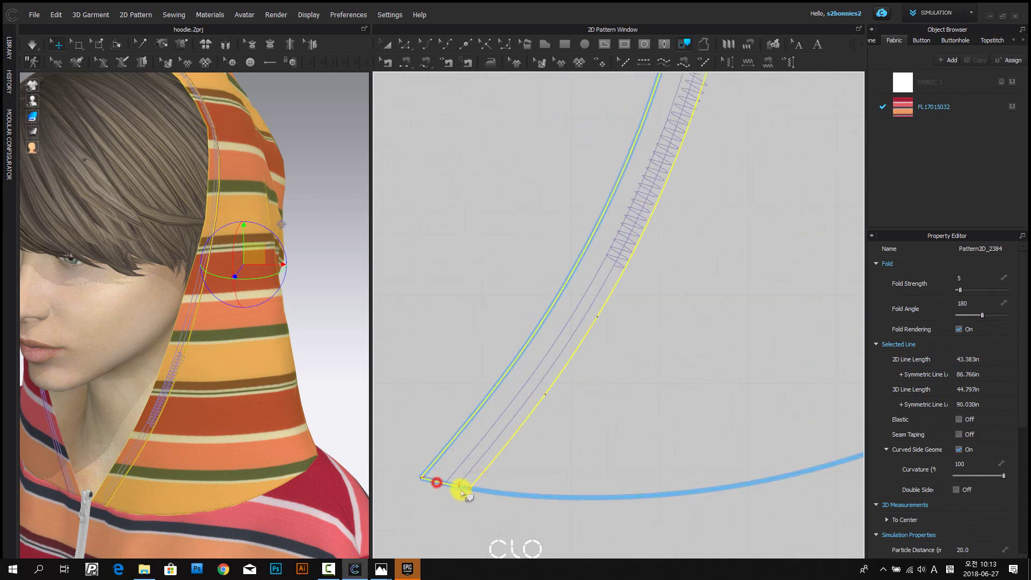
pyautogui.keyDown('shift'); pyautogui.click(472, 489); pyautogui.keyUp('shift')
pyautogui.scroll(-2, 487, 476)
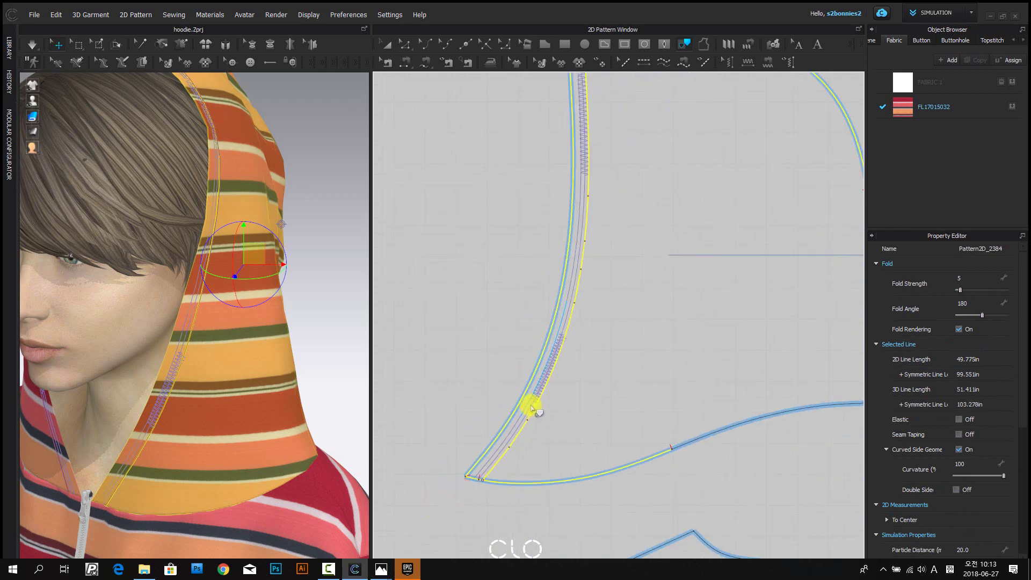
pyautogui.rightClick(531, 409)
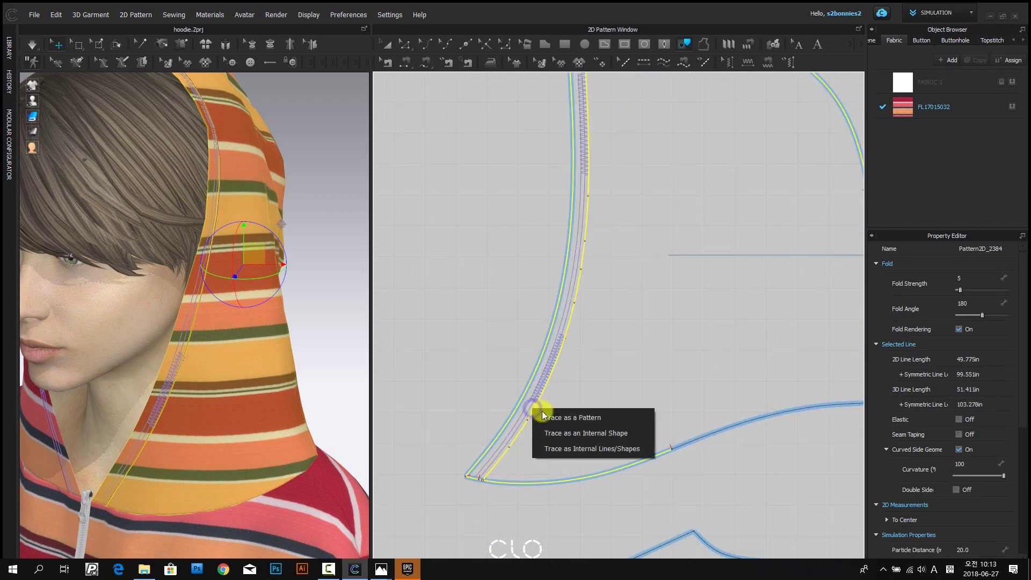
pyautogui.click(603, 422)
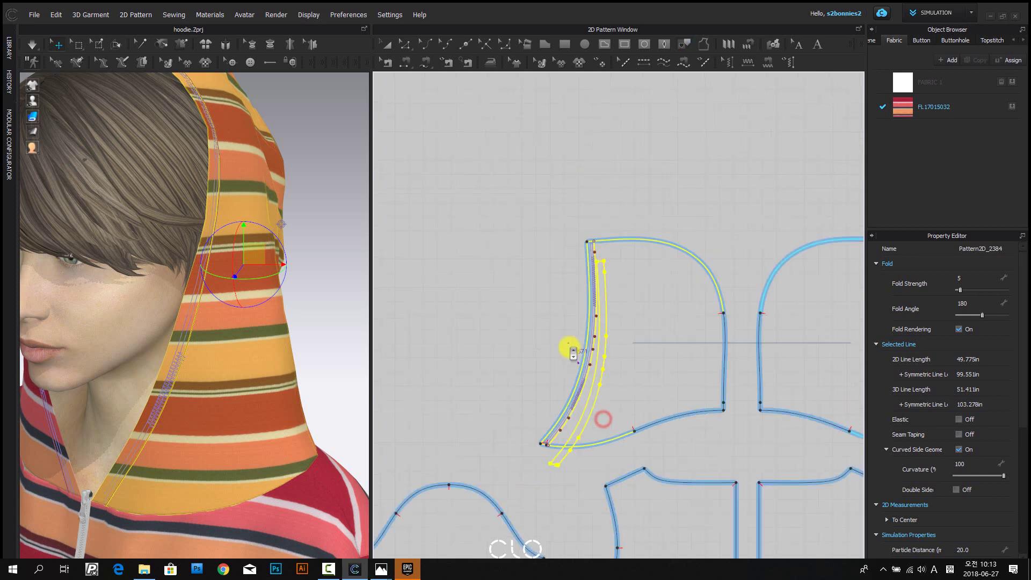
pyautogui.click(540, 314)
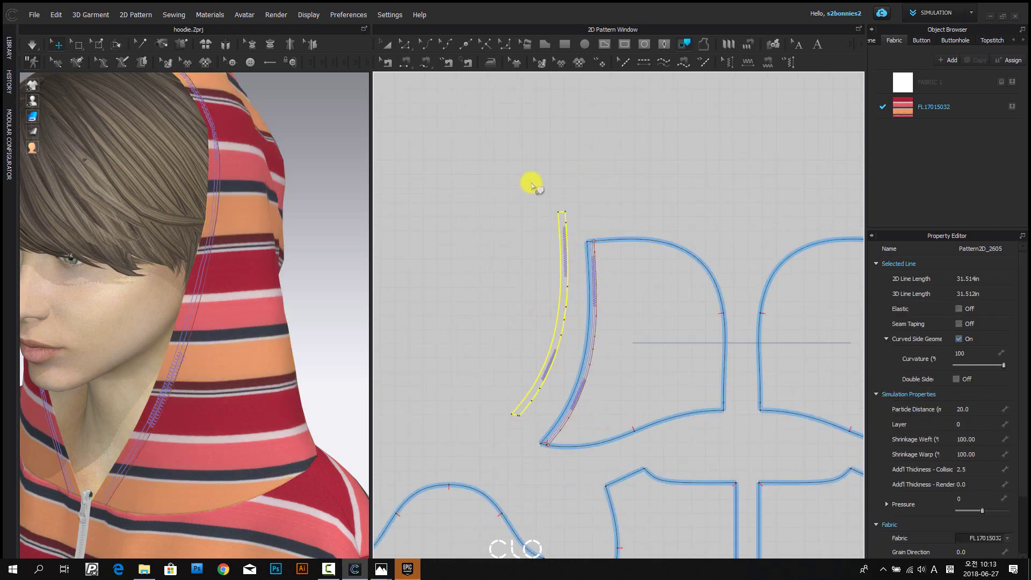
pyautogui.scroll(-3, 544, 199)
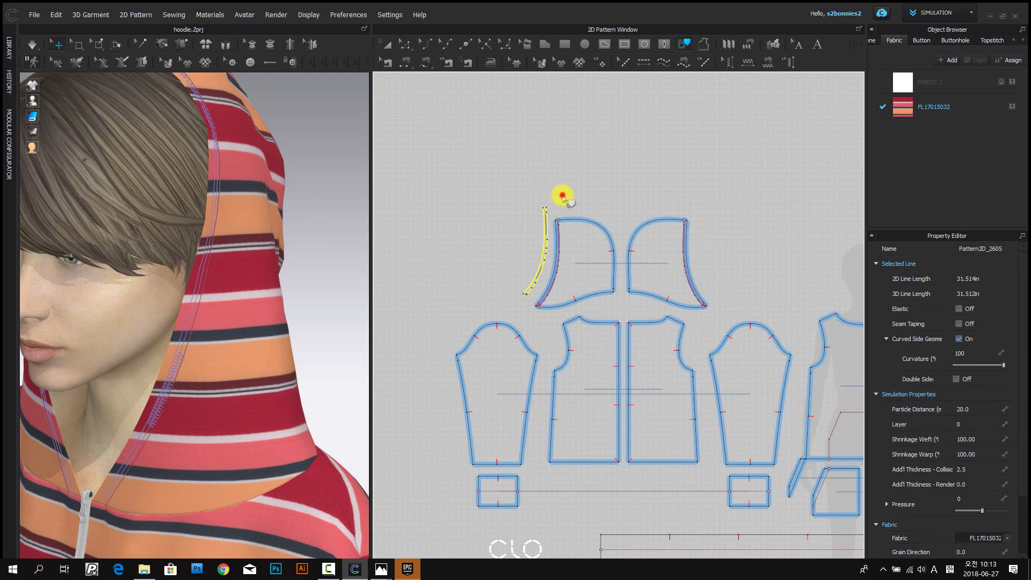
pyautogui.click(562, 198)
# - Free-sew the facing strip's long outer edge to the hood's opening edge and set the sewing line type to Turned
pyautogui.press('m')
pyautogui.scroll(3, 548, 203)
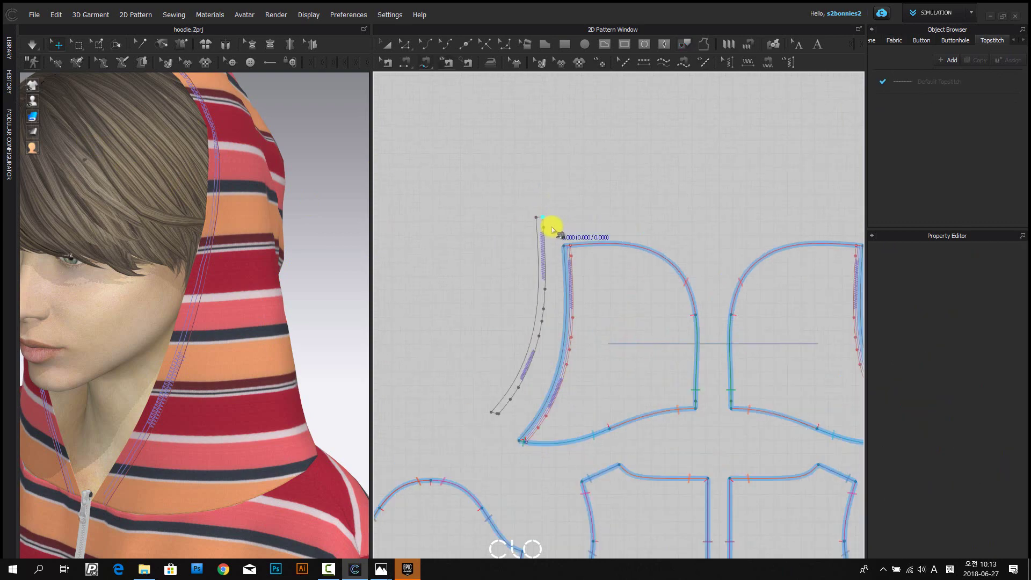
pyautogui.click(424, 63)
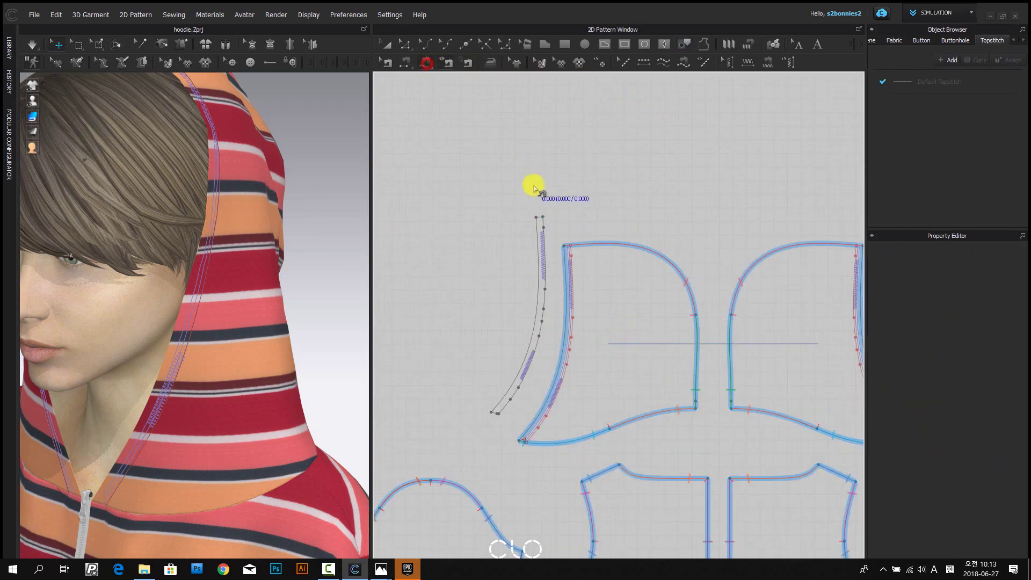
pyautogui.click(536, 217)
pyautogui.click(491, 410)
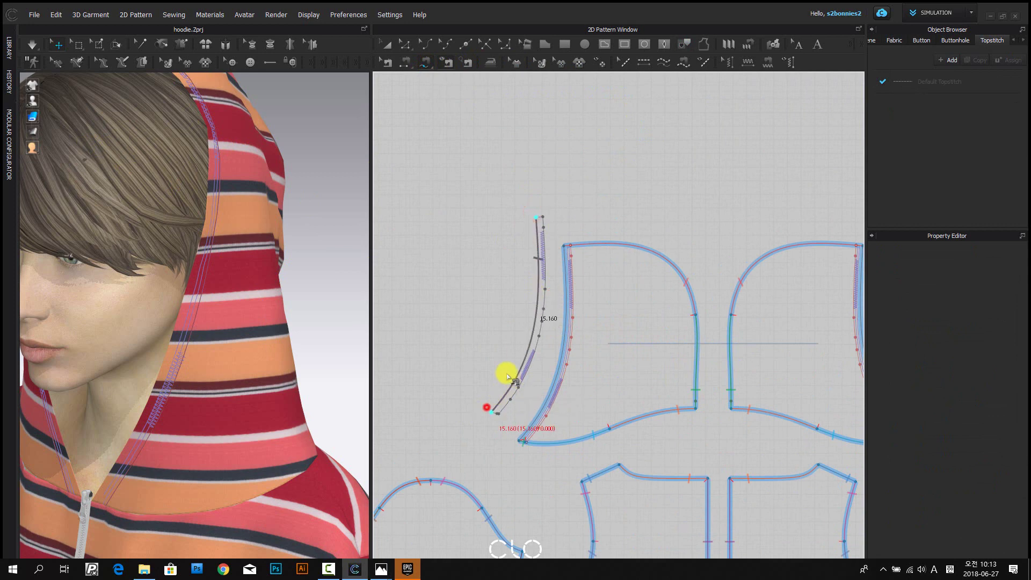
pyautogui.click(564, 246)
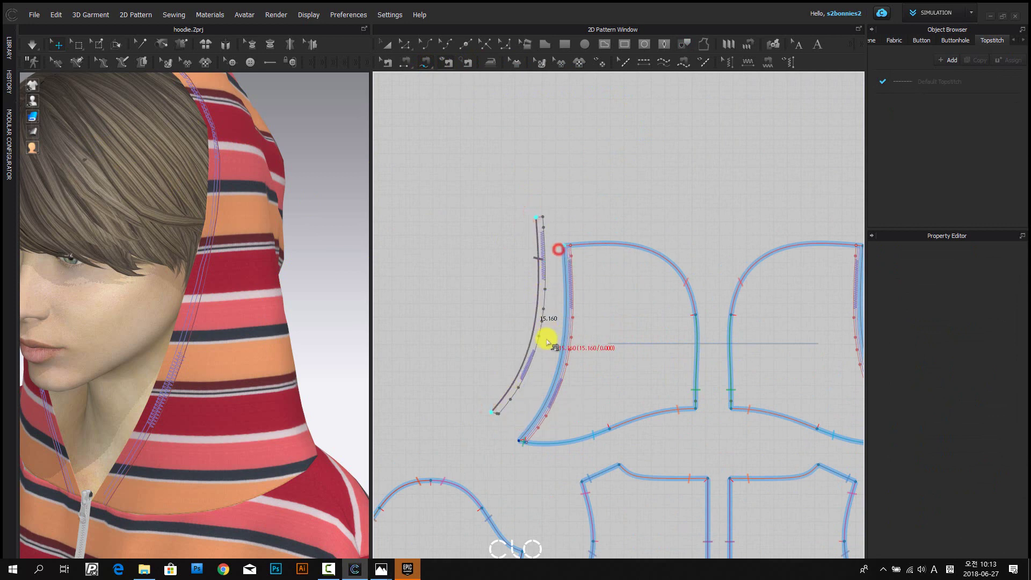
pyautogui.click(520, 440)
pyautogui.click(1001, 264)
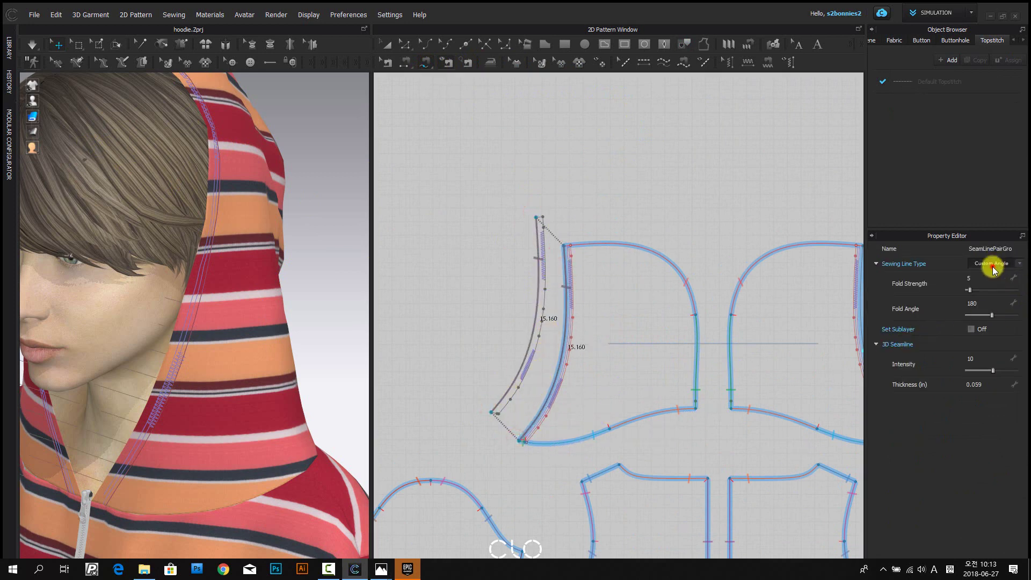
pyautogui.click(993, 273)
# - Free-sew the facing strip's short top edge to the matching top section of the hood, with sewing line type Turned
pyautogui.scroll(5, 571, 218)
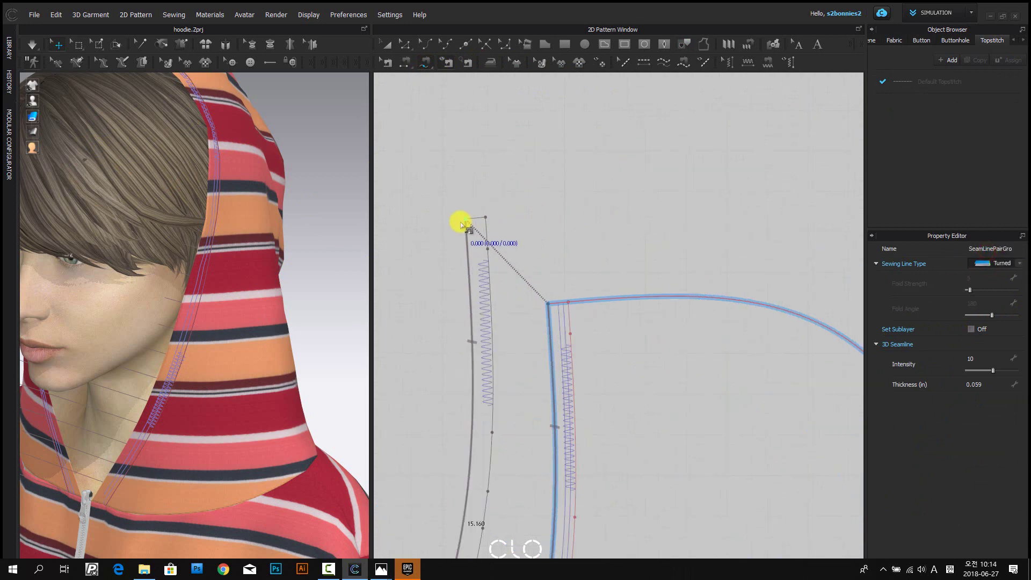
pyautogui.click(466, 218)
pyautogui.click(485, 217)
pyautogui.click(545, 302)
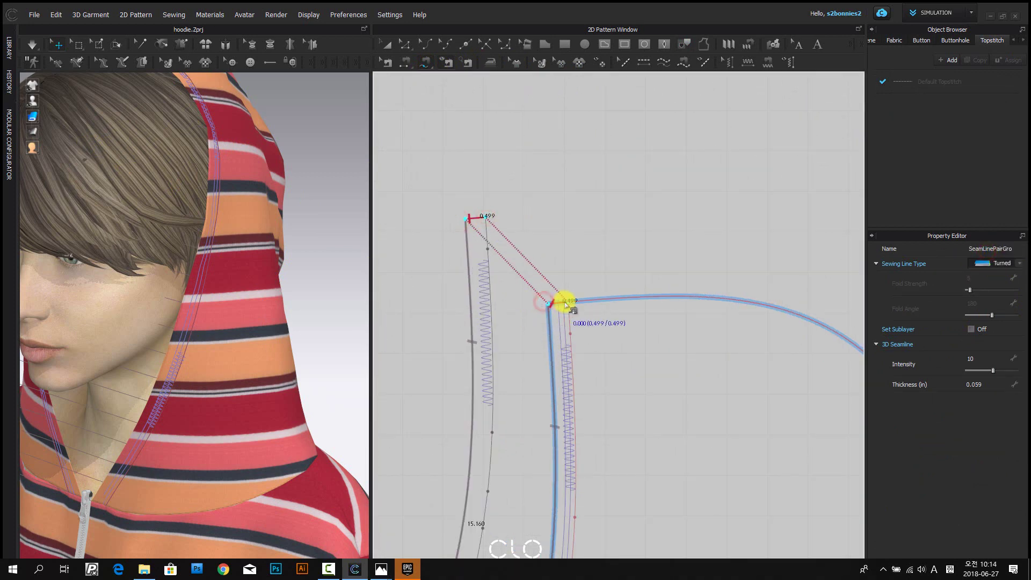
pyautogui.click(567, 301)
pyautogui.click(999, 263)
pyautogui.click(1000, 250)
# - Free-sew the facing strip's short bottom edge to the matching section of the hood's neckline corner, with sewing line type Turned
pyautogui.scroll(-7, 652, 428)
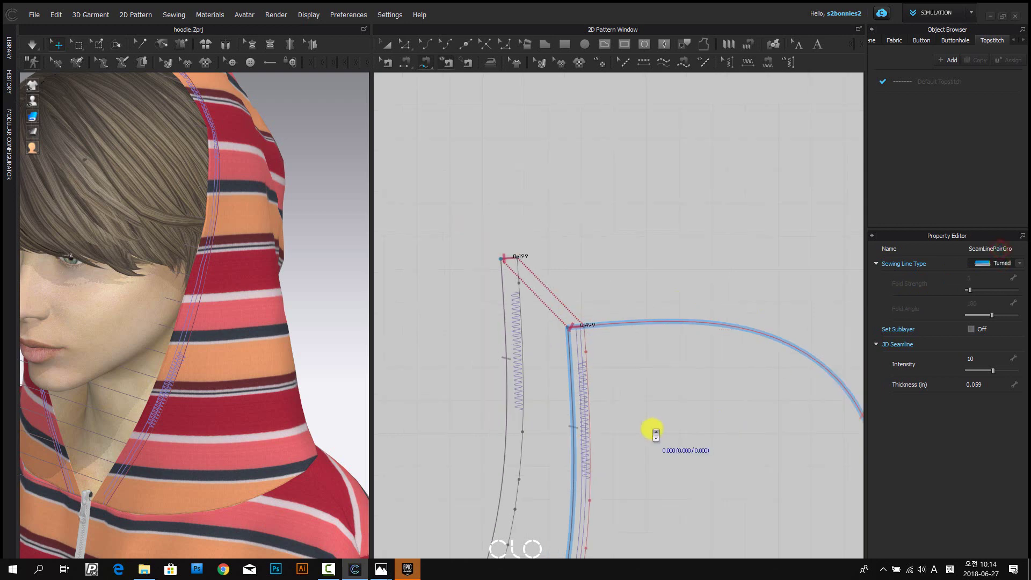
pyautogui.moveTo(535, 367); pyautogui.dragTo(534, 215, button='middle')
pyautogui.scroll(4, 571, 376)
pyautogui.click(558, 375)
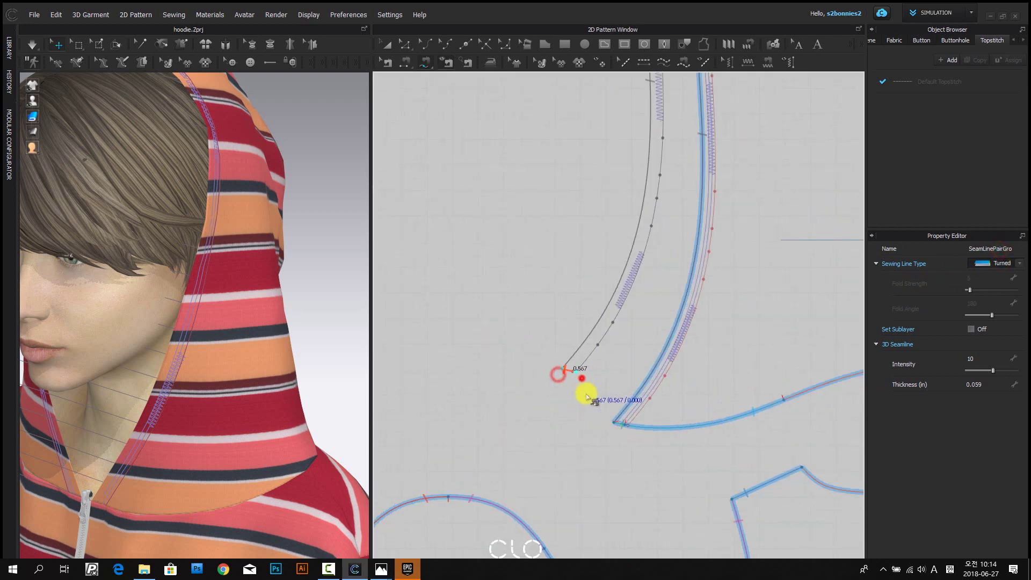
pyautogui.click(576, 374)
pyautogui.scroll(4, 601, 402)
pyautogui.click(622, 401)
pyautogui.click(654, 410)
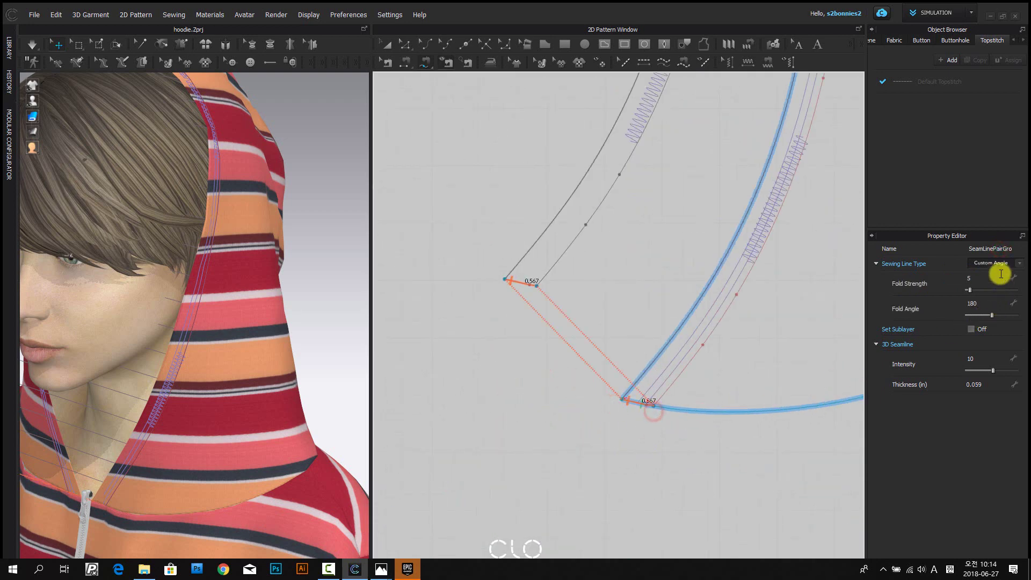
pyautogui.click(1000, 264)
pyautogui.click(999, 254)
# - Free-sew the facing strip's long inner edge to the matching internal line on the hood, from the neckline end to the top
pyautogui.scroll(-4, 533, 334)
pyautogui.moveTo(531, 334); pyautogui.dragTo(493, 466, button='middle')
pyautogui.click(494, 435)
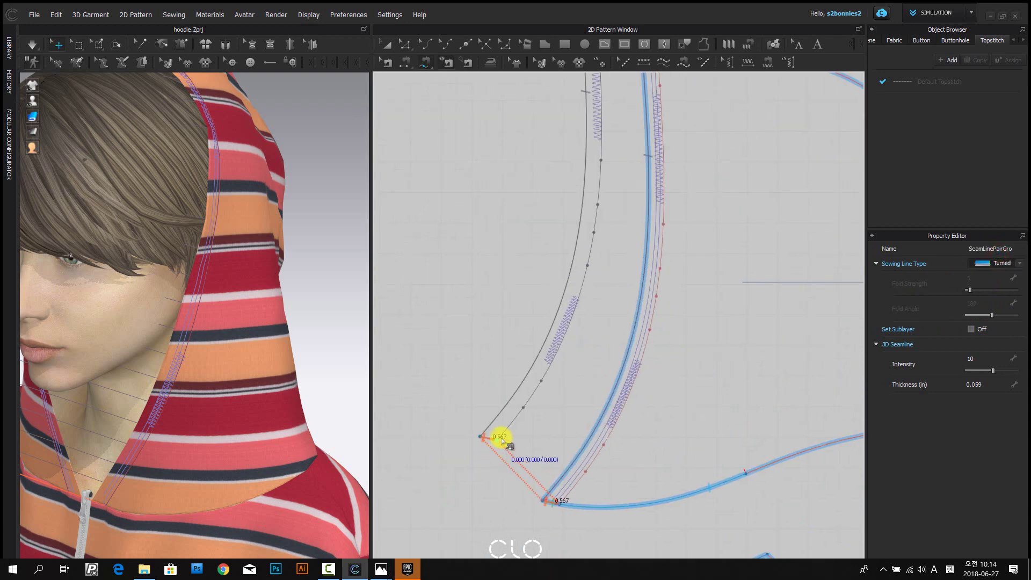
pyautogui.scroll(-4, 548, 341)
pyautogui.click(582, 110)
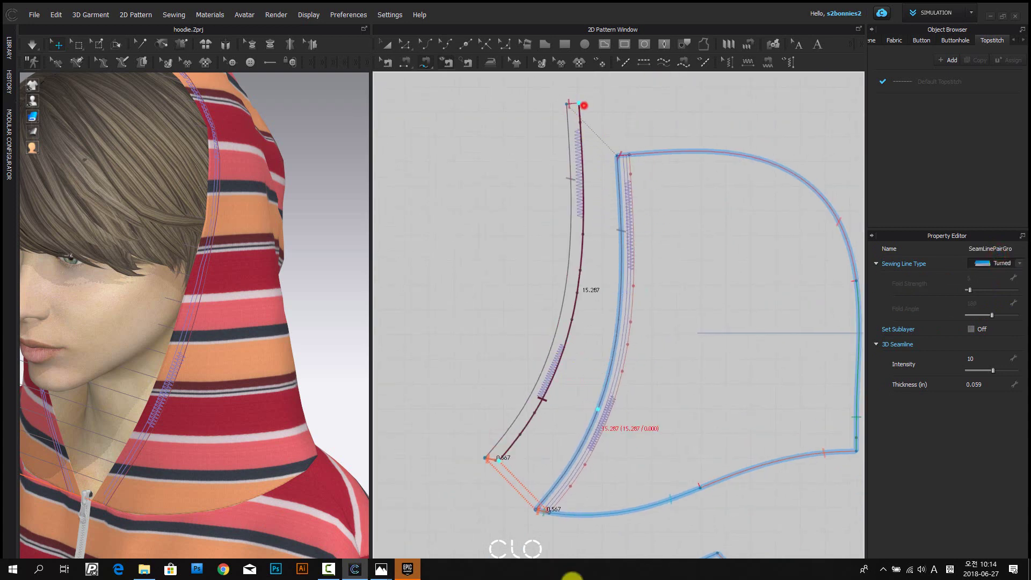
pyautogui.scroll(4, 553, 504)
pyautogui.click(555, 434)
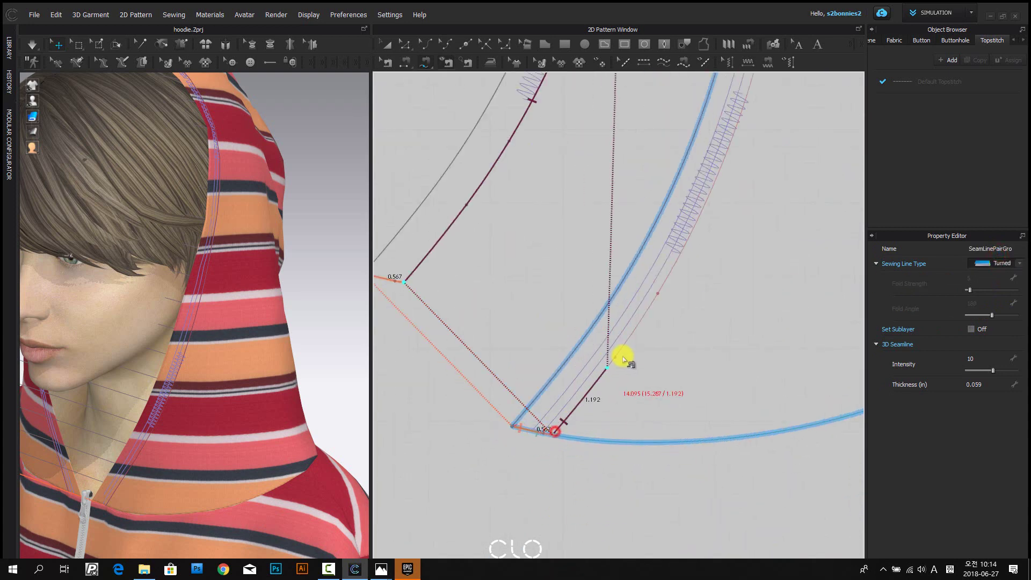
pyautogui.scroll(-4, 657, 324)
pyautogui.moveTo(690, 217); pyautogui.dragTo(665, 405, button='middle')
pyautogui.click(672, 186)
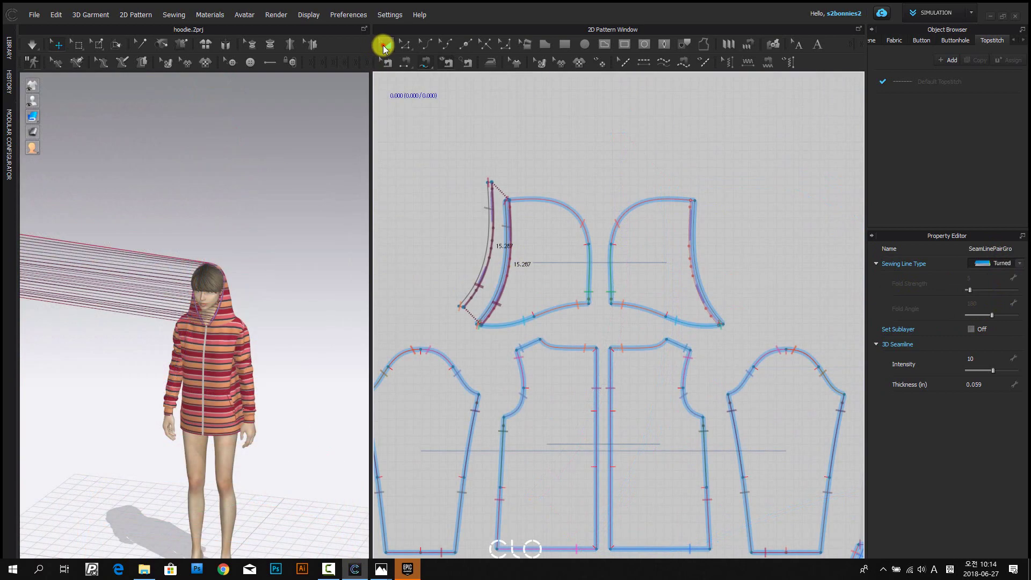
# - Create a linked symmetric copy of the facing strip and place it beside the opposite hood piece's opening edge
pyautogui.click(386, 44)
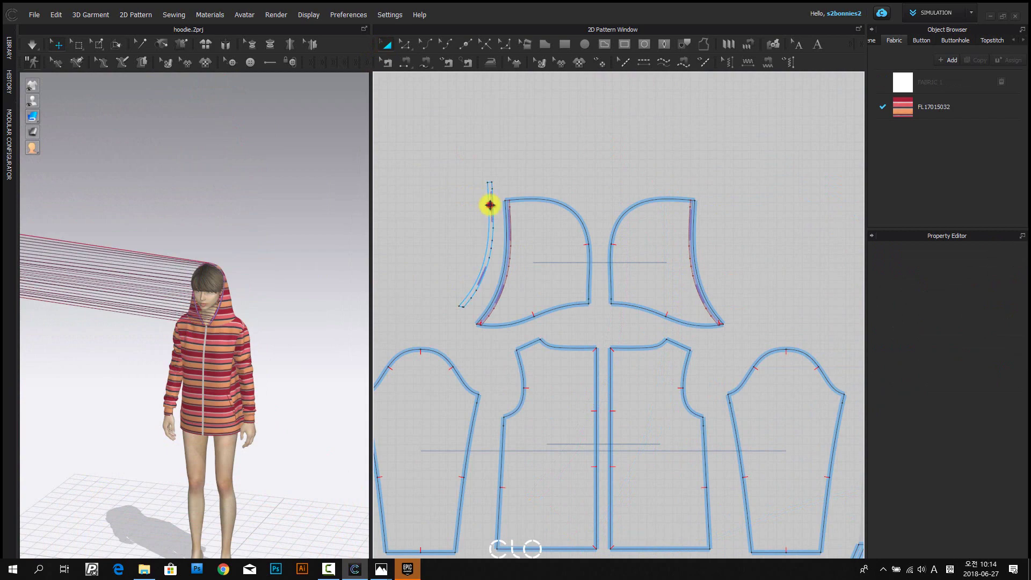
pyautogui.click(489, 204)
pyautogui.rightClick(487, 202)
pyautogui.click(557, 139)
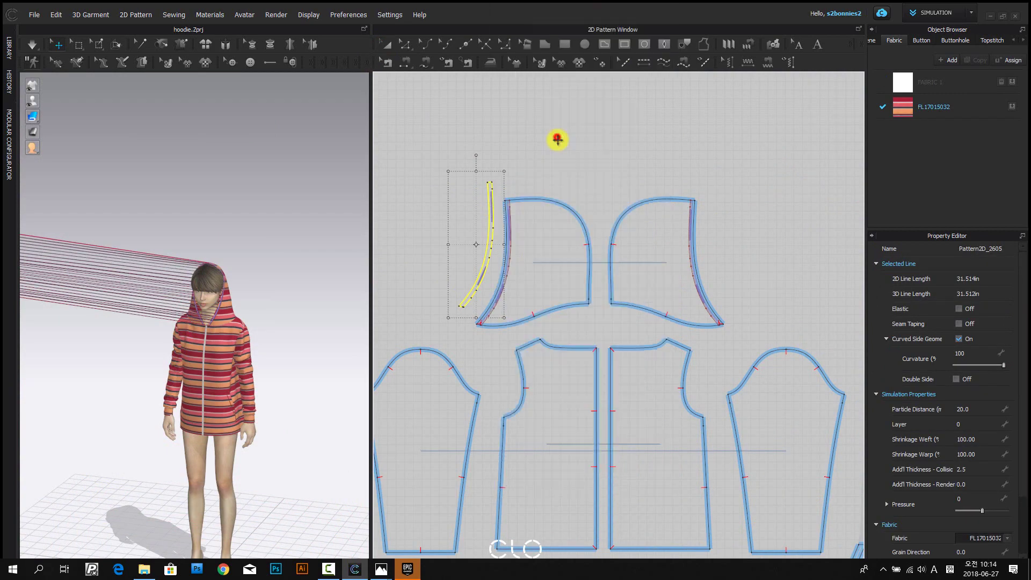
pyautogui.click(730, 261)
pyautogui.click(765, 252)
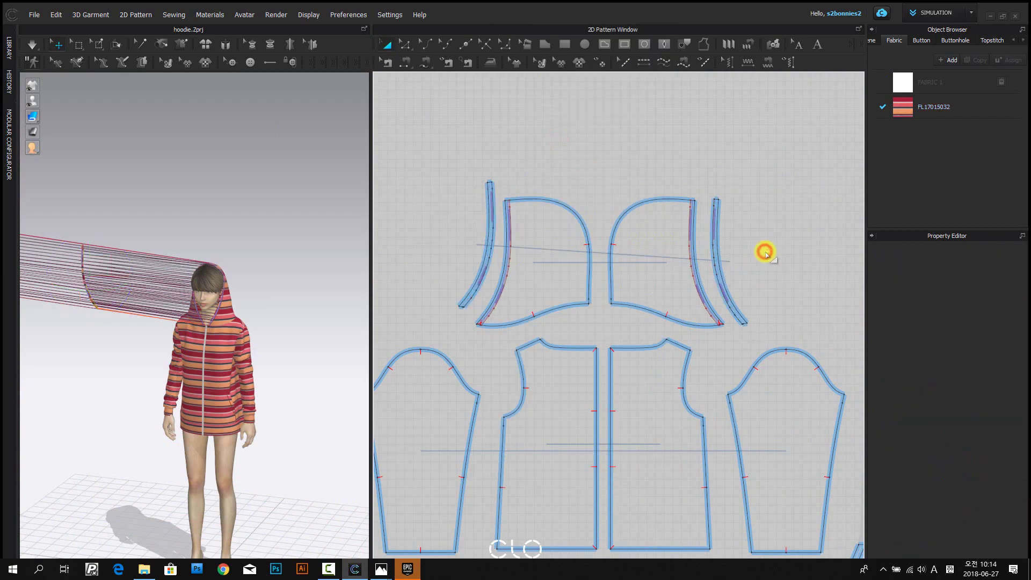
# - Superimpose both hood facing strips under the hood in the 3D garment
pyautogui.scroll(-3, 476, 239)
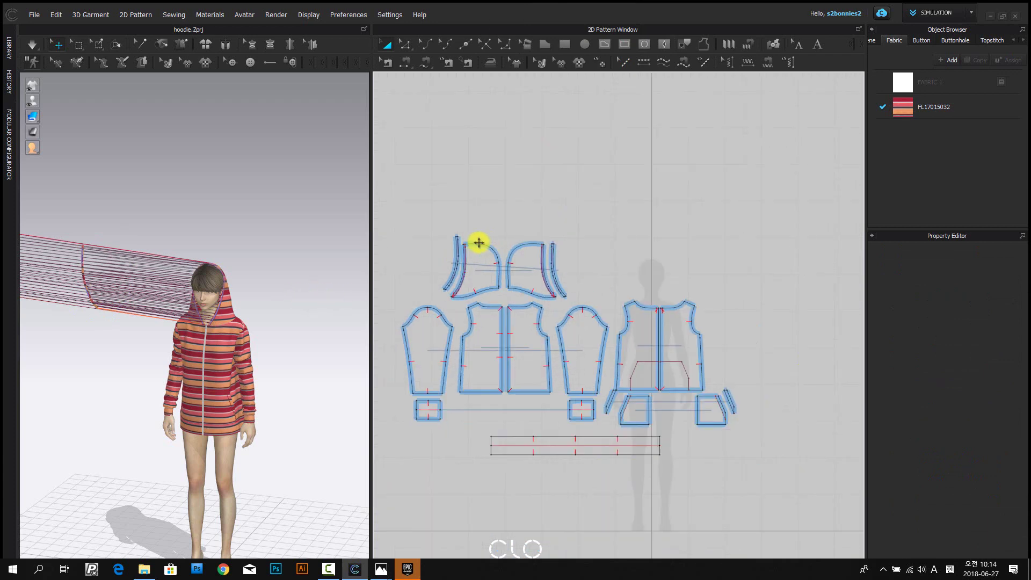
pyautogui.click(456, 253)
pyautogui.keyDown('shift'); pyautogui.click(553, 276); pyautogui.keyUp('shift')
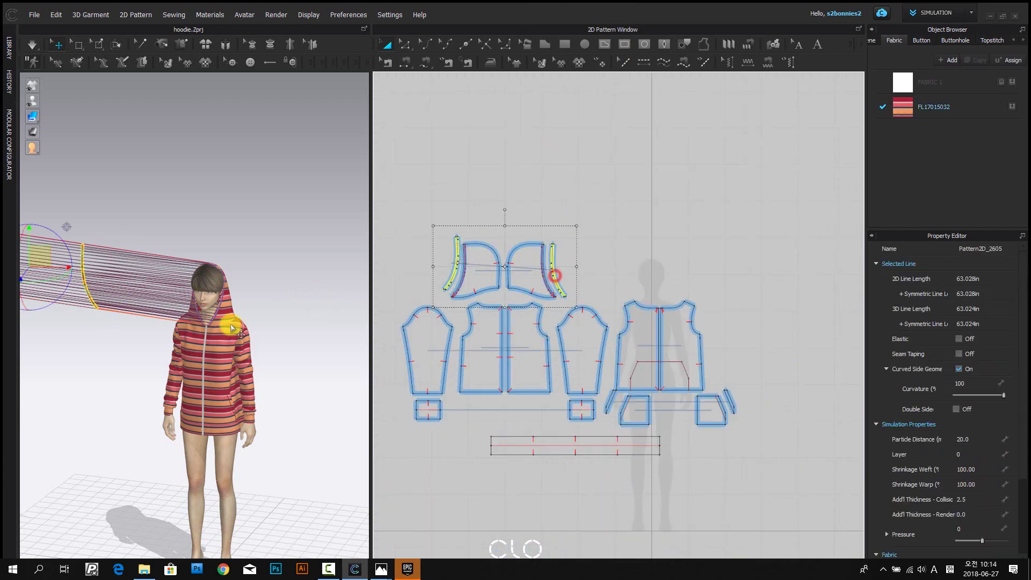
pyautogui.scroll(-3, 155, 328)
pyautogui.moveTo(155, 326); pyautogui.dragTo(180, 316, button='middle')
pyautogui.moveTo(169, 317); pyautogui.dragTo(174, 323, button='right')
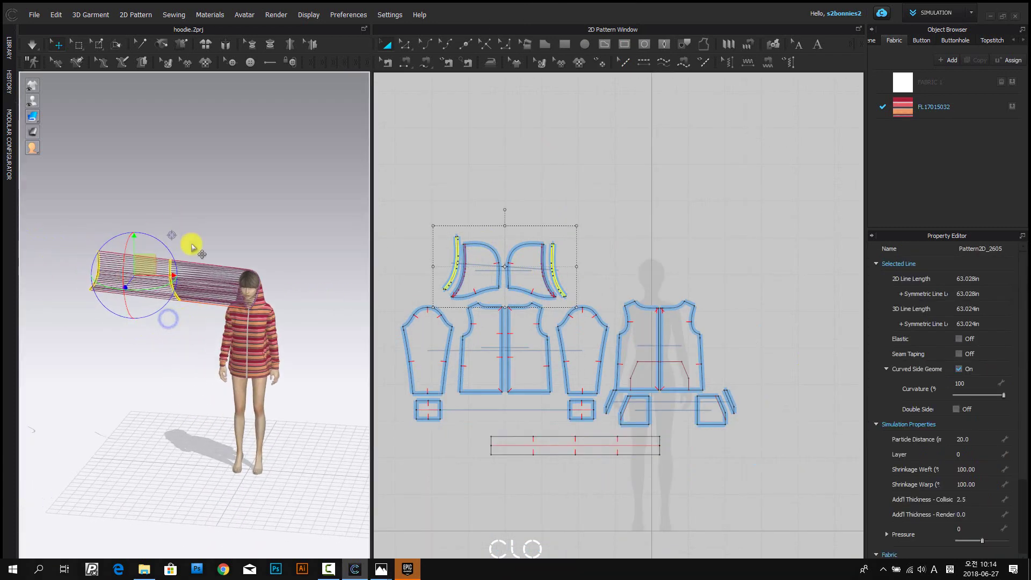
pyautogui.rightClick(151, 266)
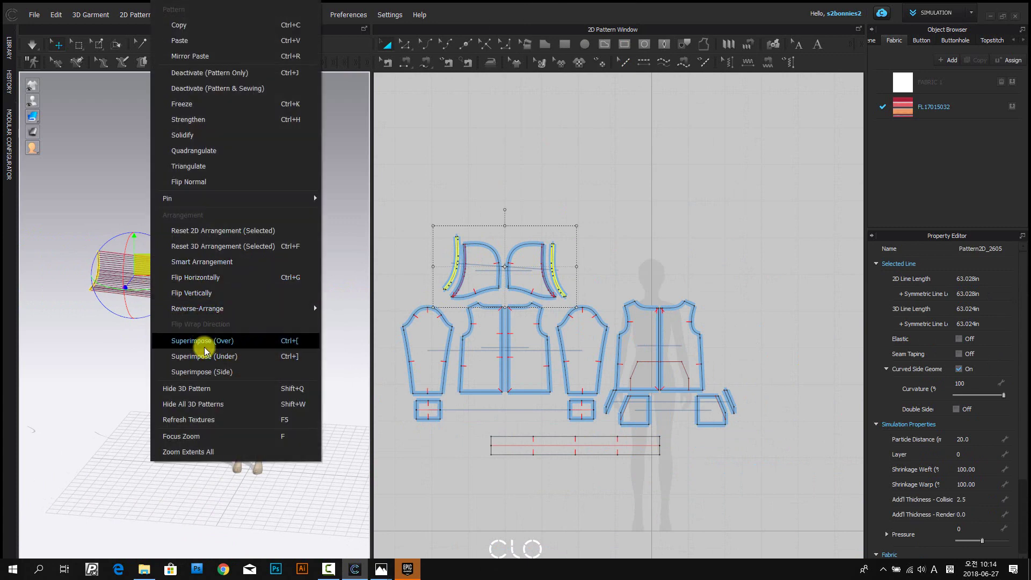
pyautogui.click(224, 356)
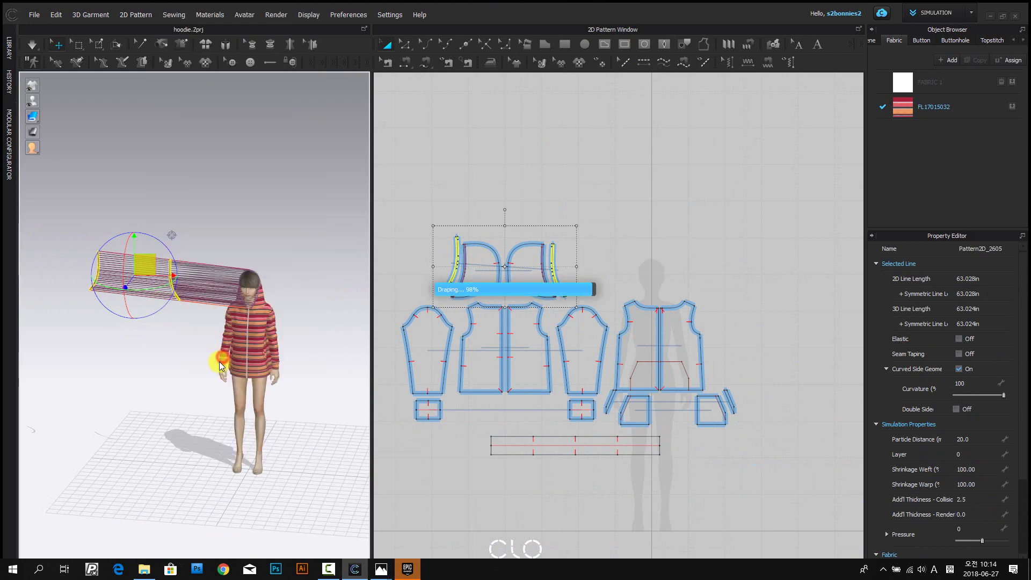
pyautogui.click(306, 269)
# - Simulate the garment and tug lightly at the hood to settle the facing strips along its opening
pyautogui.scroll(5, 306, 269)
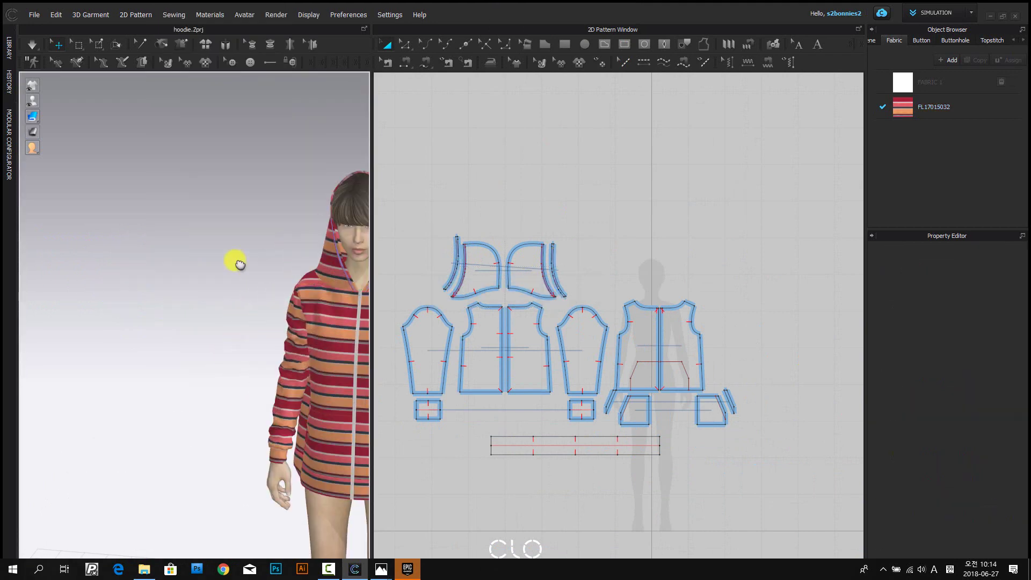
pyautogui.moveTo(235, 261); pyautogui.dragTo(59, 239, button='middle')
pyautogui.scroll(5, 290, 234)
pyautogui.moveTo(272, 246); pyautogui.dragTo(193, 279, button='right')
pyautogui.moveTo(171, 244); pyautogui.dragTo(374, 164, button='middle')
pyautogui.moveTo(46, 351); pyautogui.dragTo(328, 210, button='middle')
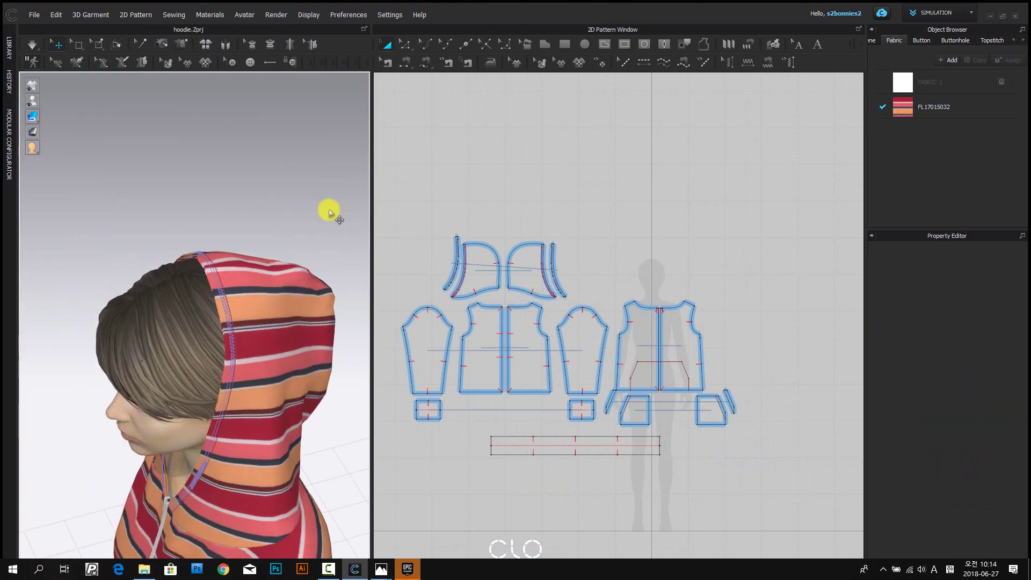
pyautogui.press('space')
pyautogui.moveTo(242, 265); pyautogui.dragTo(233, 263)
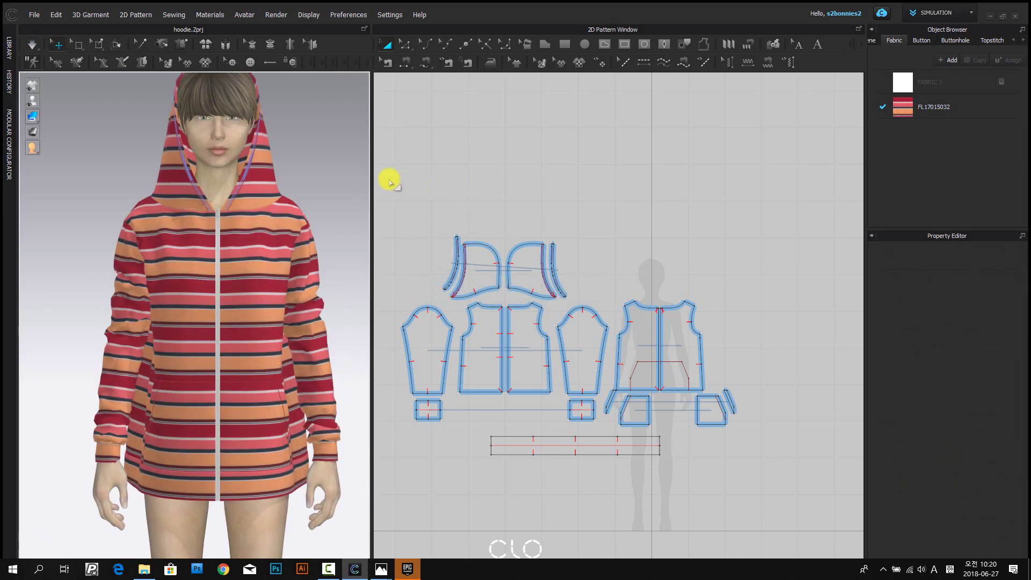
# - Check the finished zip hoodie's sleeve colour in the reference image 3.Process.png in the Photos app, and return to CLO
pyautogui.moveTo(381, 568)
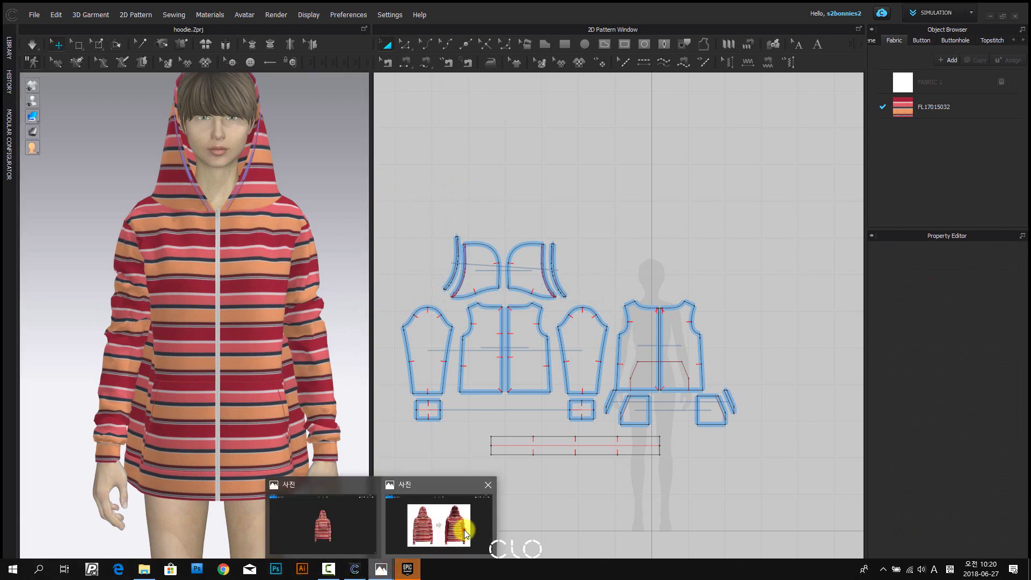
pyautogui.click(464, 534)
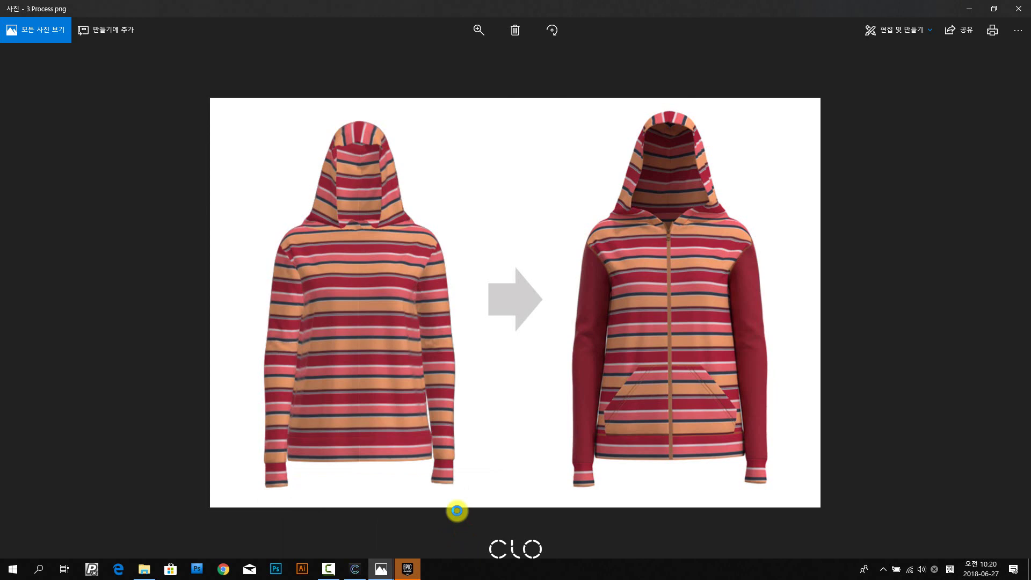
pyautogui.click(969, 9)
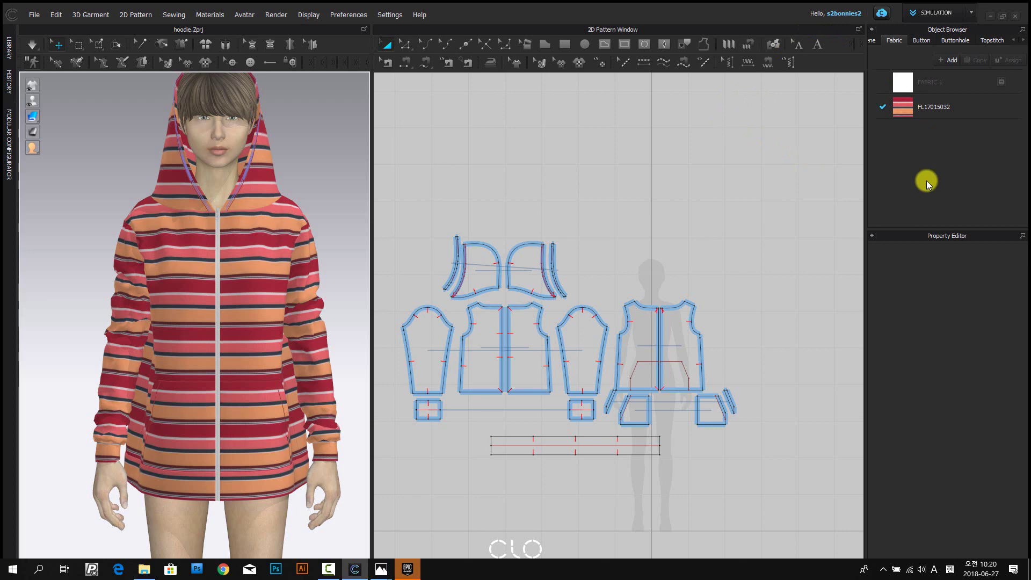
# - Duplicate the striped fabric FL17015032
pyautogui.click(949, 116)
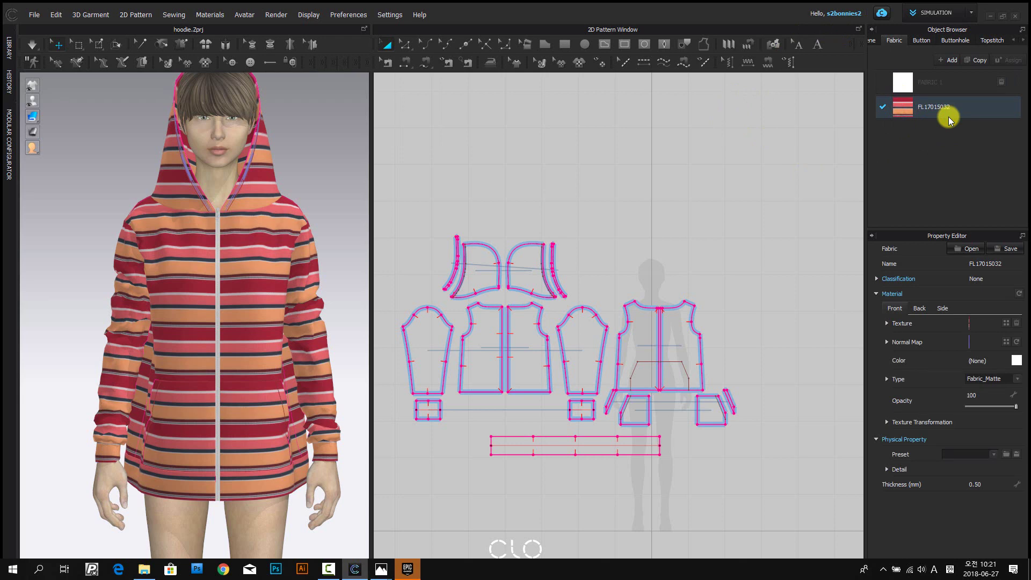
pyautogui.click(981, 143)
pyautogui.click(964, 91)
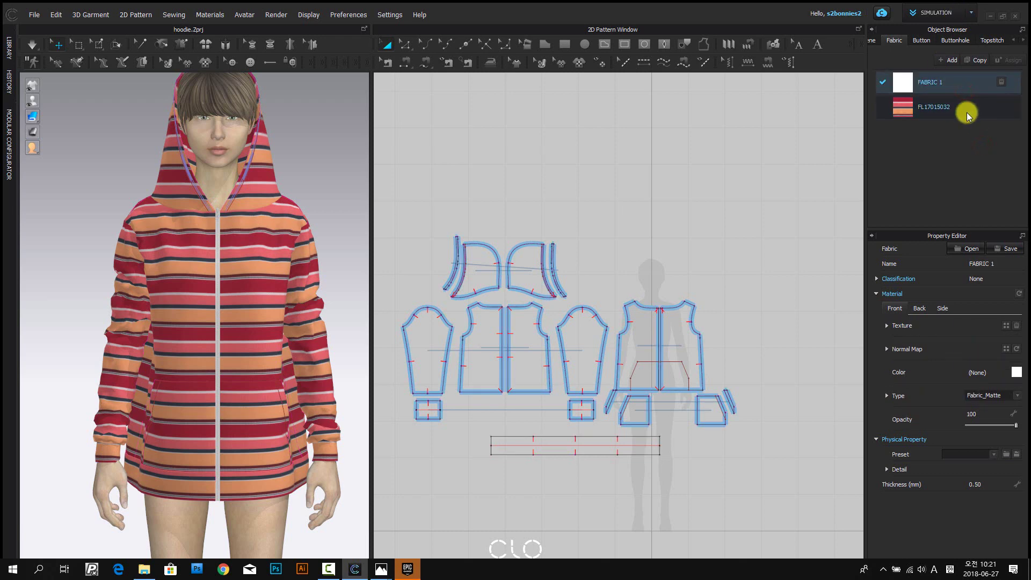
pyautogui.click(967, 115)
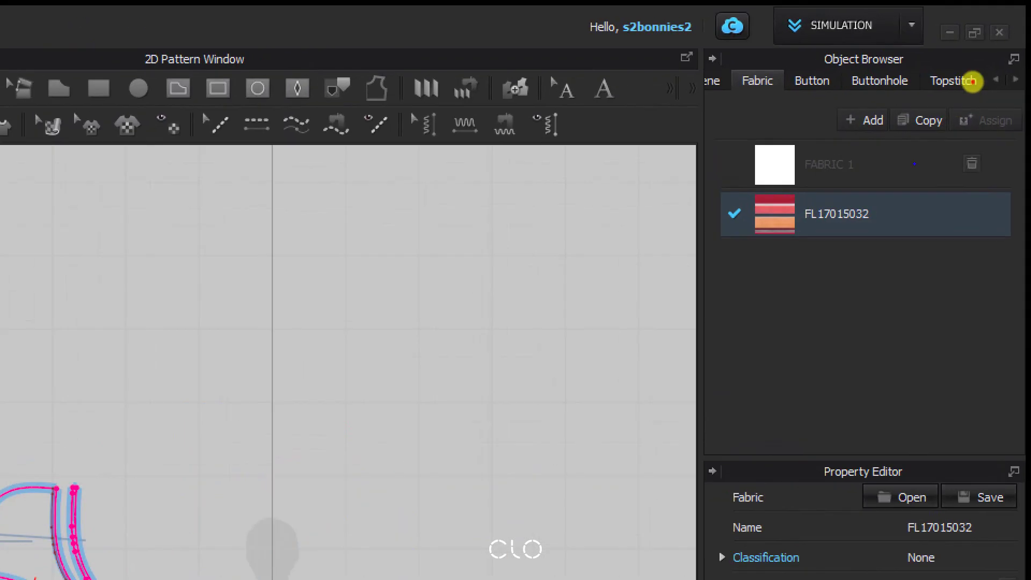
pyautogui.click(1004, 33)
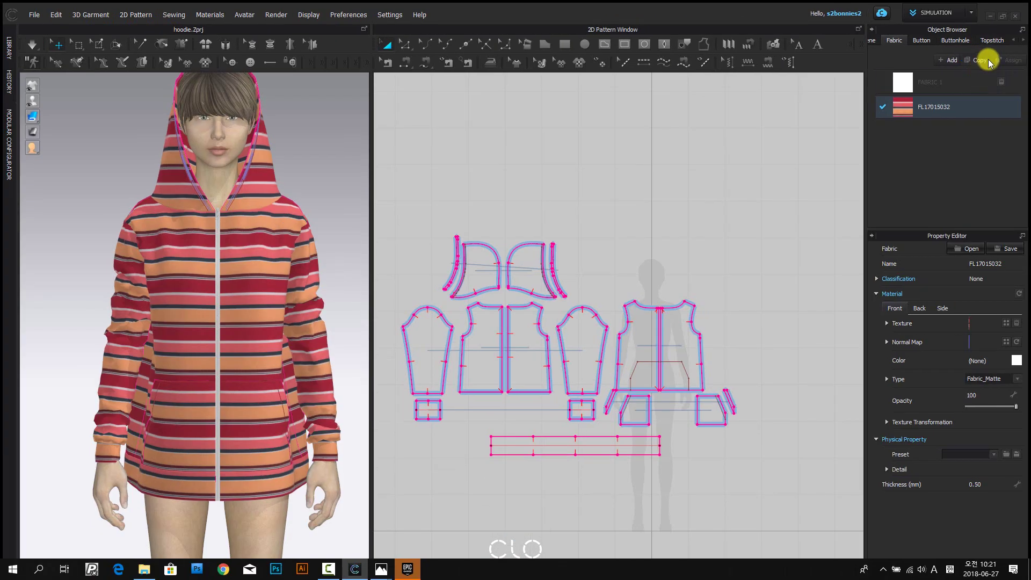
pyautogui.click(984, 61)
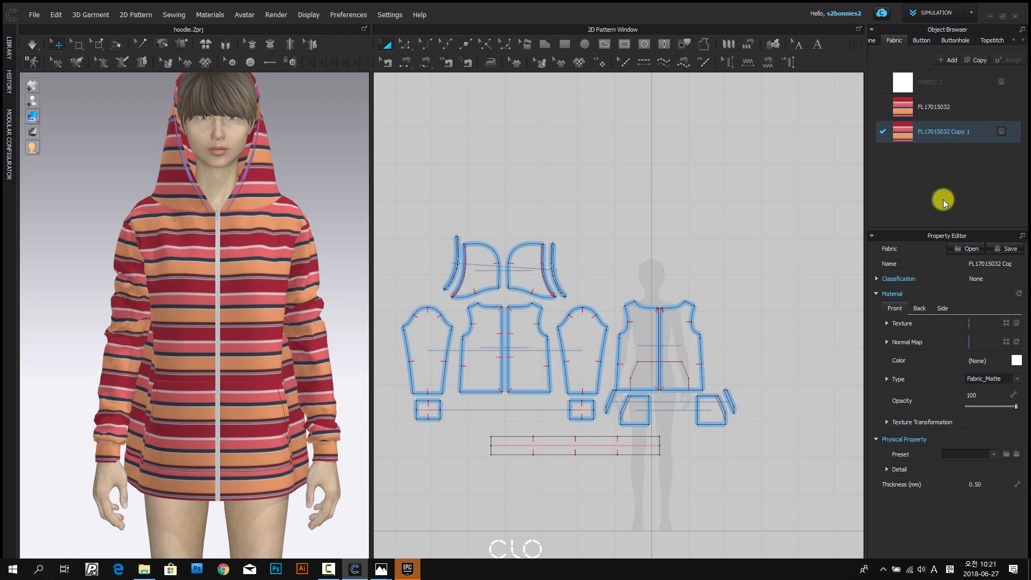
# - Remove the duplicated fabric's texture and set its colour to dark red A1263A, sampled from the garment's red stripe
pyautogui.click(1016, 325)
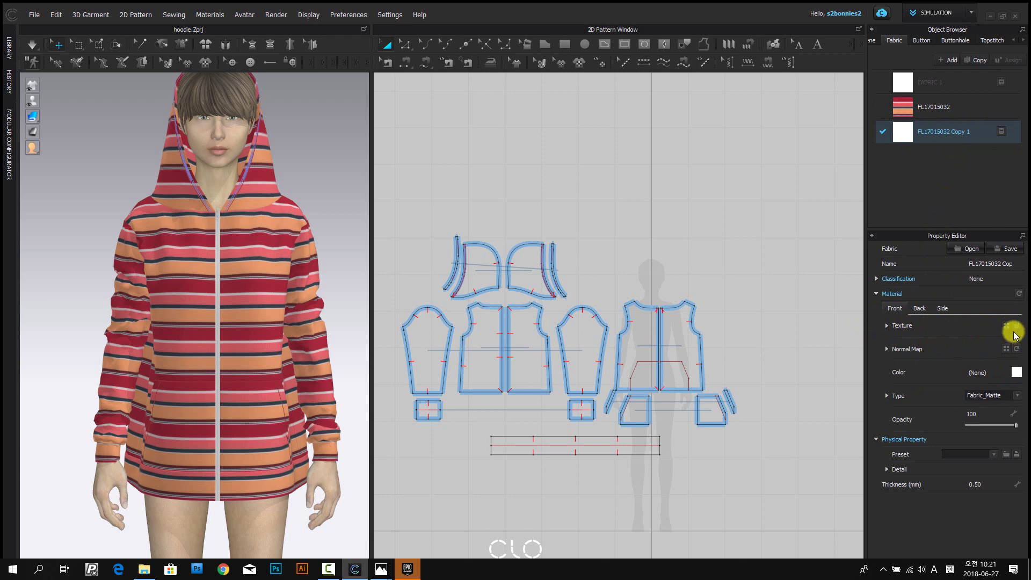
pyautogui.click(1014, 376)
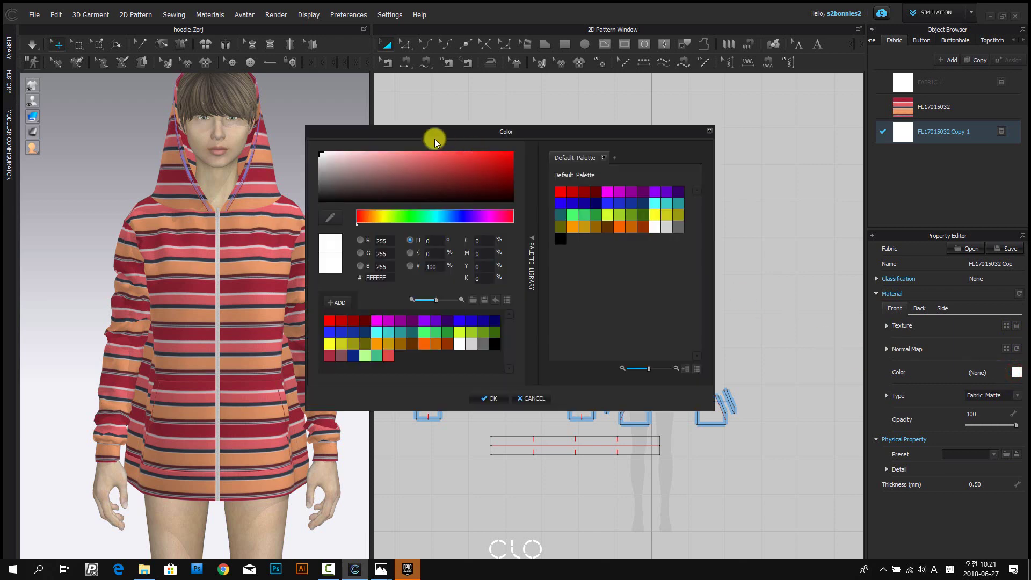
pyautogui.moveTo(424, 130); pyautogui.dragTo(662, 125)
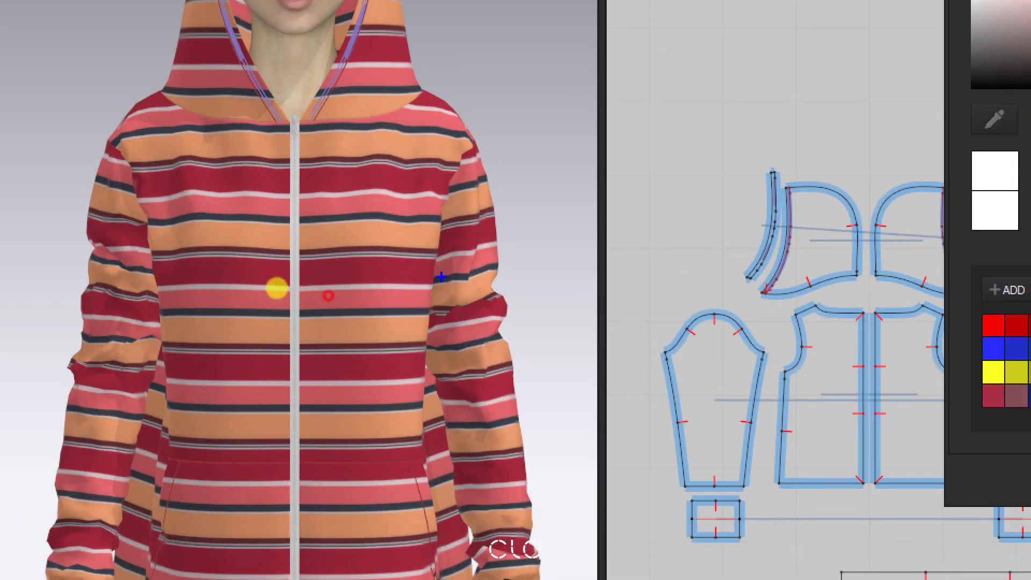
pyautogui.moveTo(358, 257)
pyautogui.mouseDown()
pyautogui.moveTo(354, 288)
pyautogui.moveTo(372, 260)
pyautogui.mouseUp()
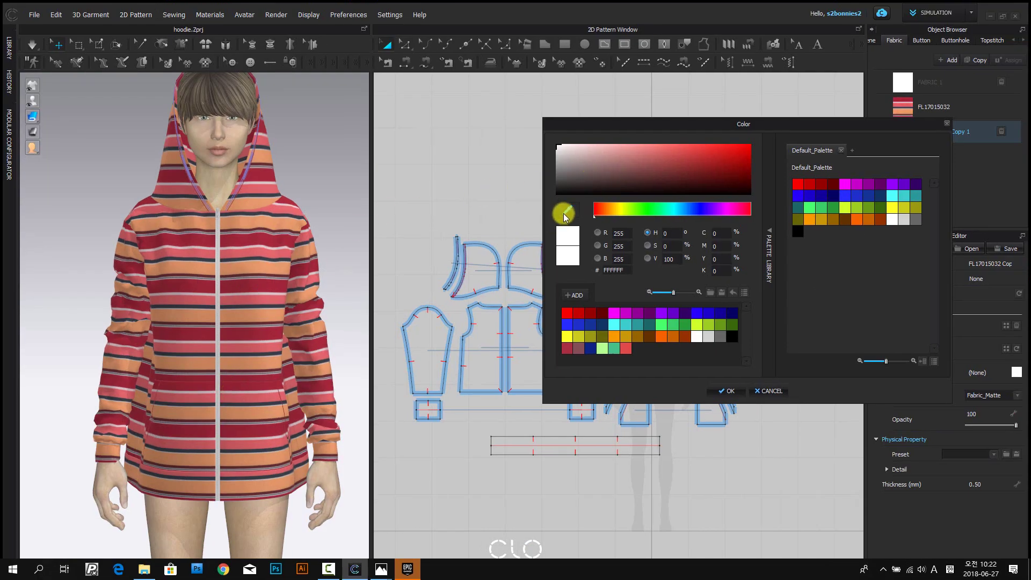
pyautogui.click(565, 216)
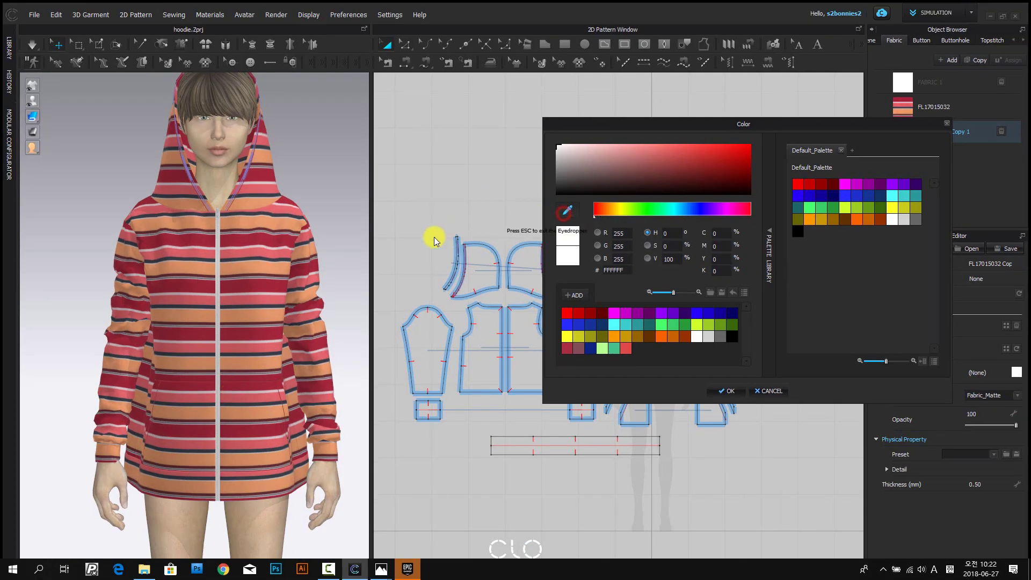
pyautogui.click(268, 290)
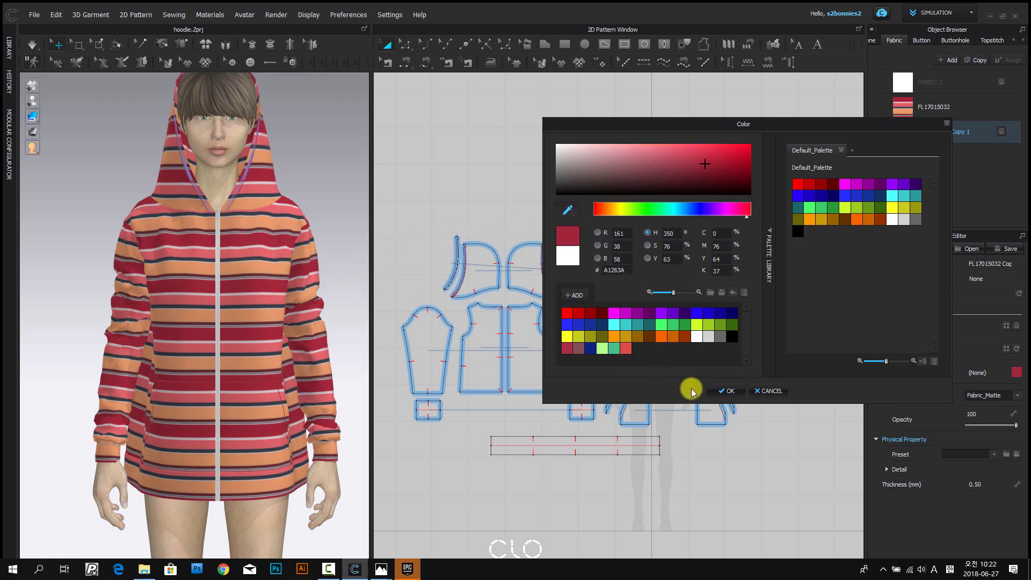
pyautogui.click(720, 390)
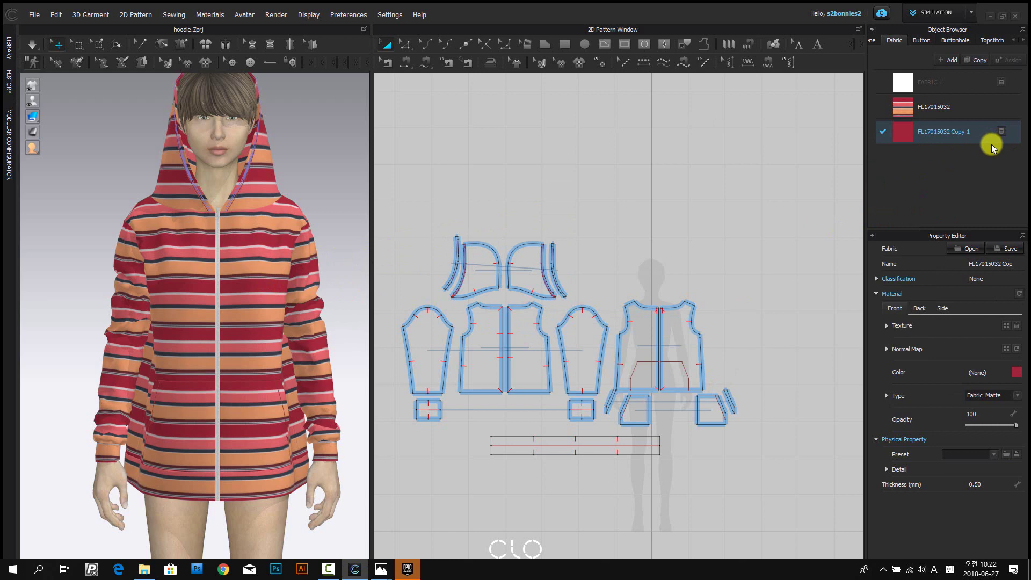
# - Assign the solid red fabric FL17015032 Copy 1 to both sleeves
pyautogui.click(430, 354)
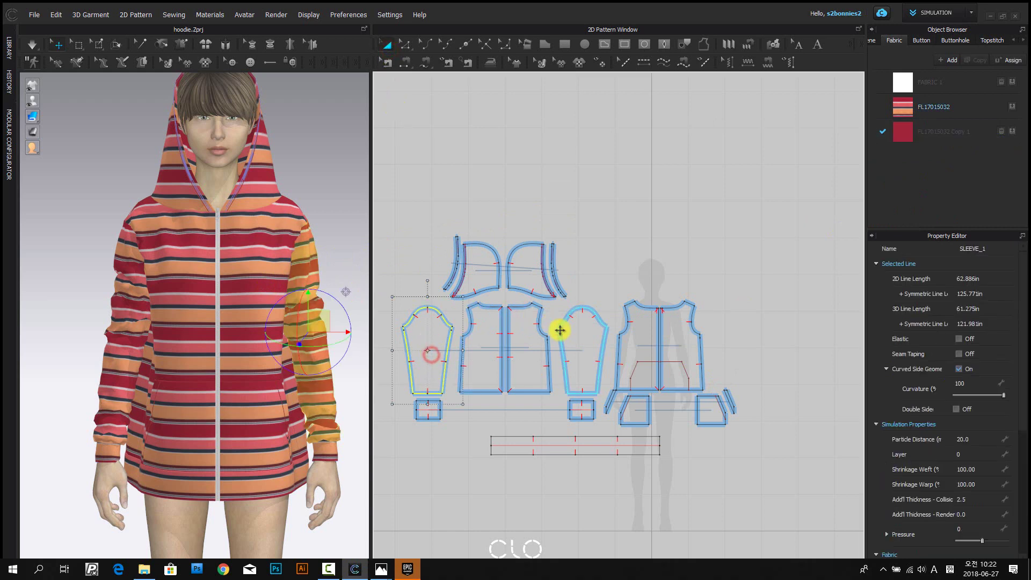
pyautogui.keyDown('shift'); pyautogui.click(573, 339); pyautogui.keyUp('shift')
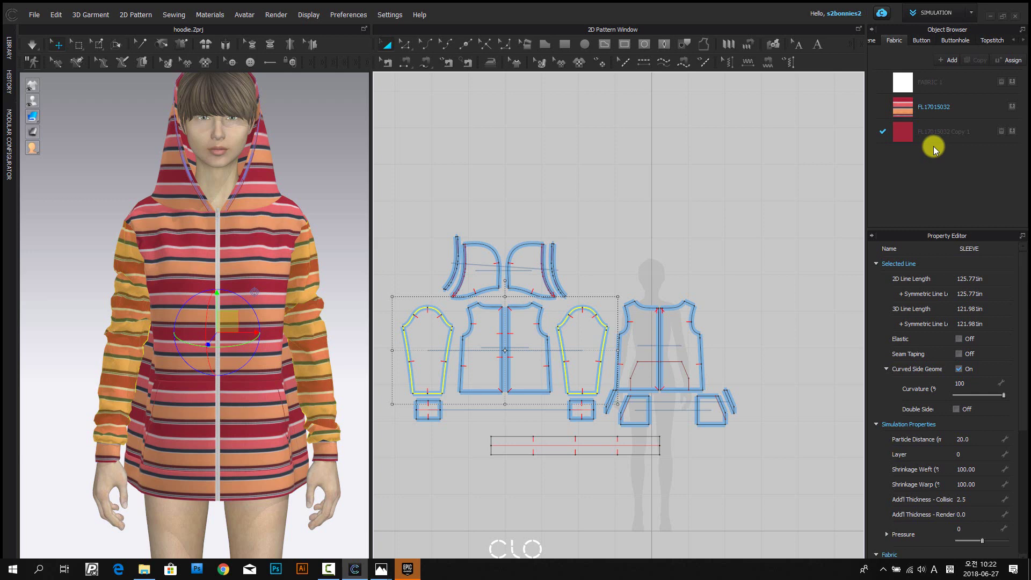
pyautogui.click(1011, 132)
pyautogui.click(353, 183)
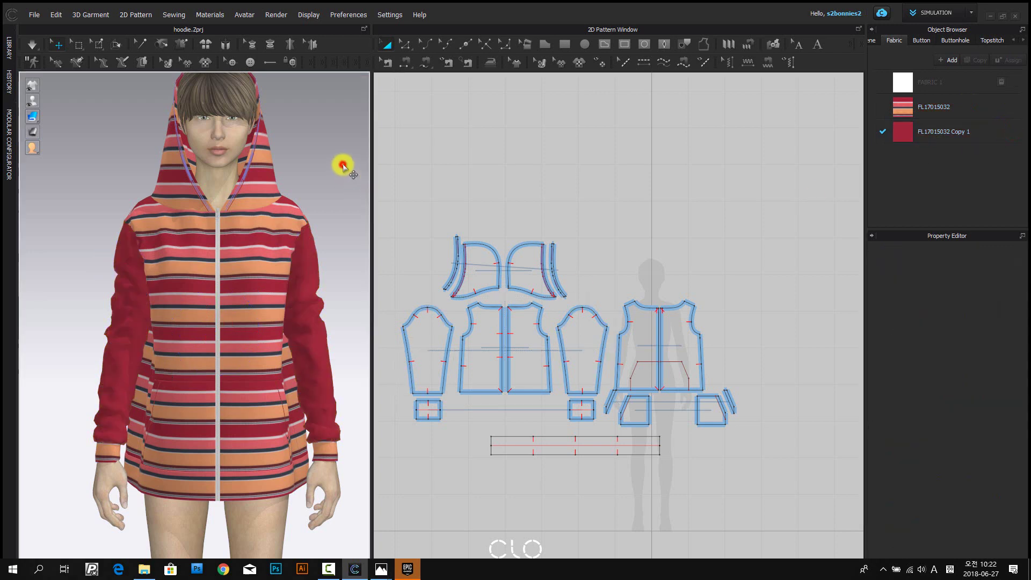
# - Simulate the garment while checking the zipper colour in the reference image 3.Process.png in the Photos app, and return to CLO
pyautogui.scroll(-2, 340, 165)
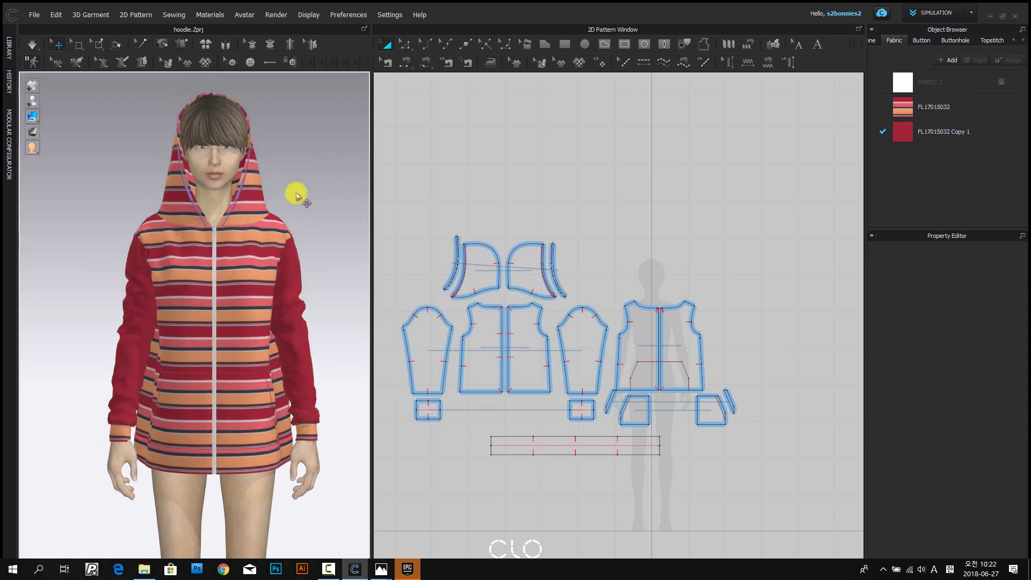
pyautogui.click(32, 44)
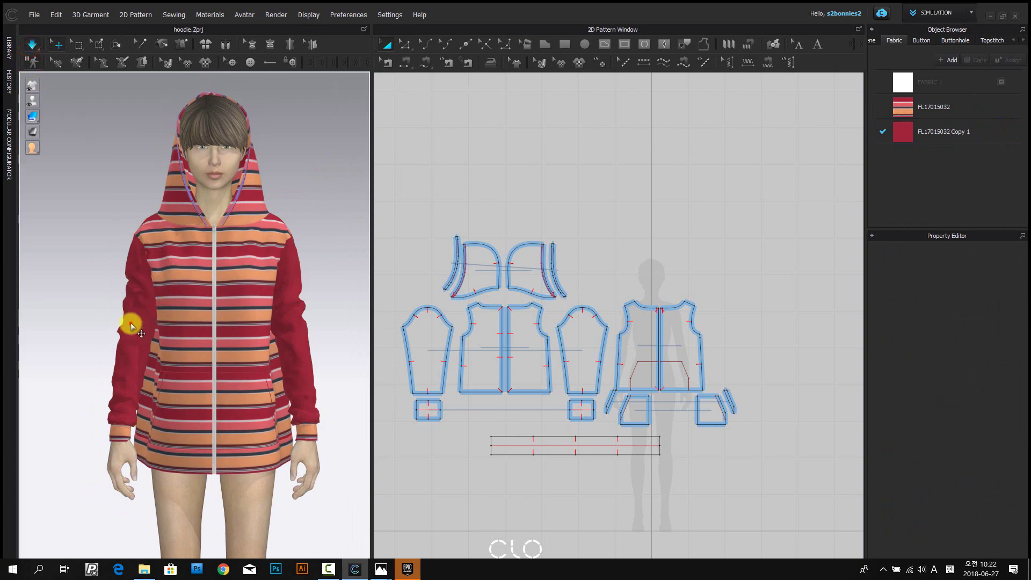
pyautogui.moveTo(381, 568)
pyautogui.click(410, 536)
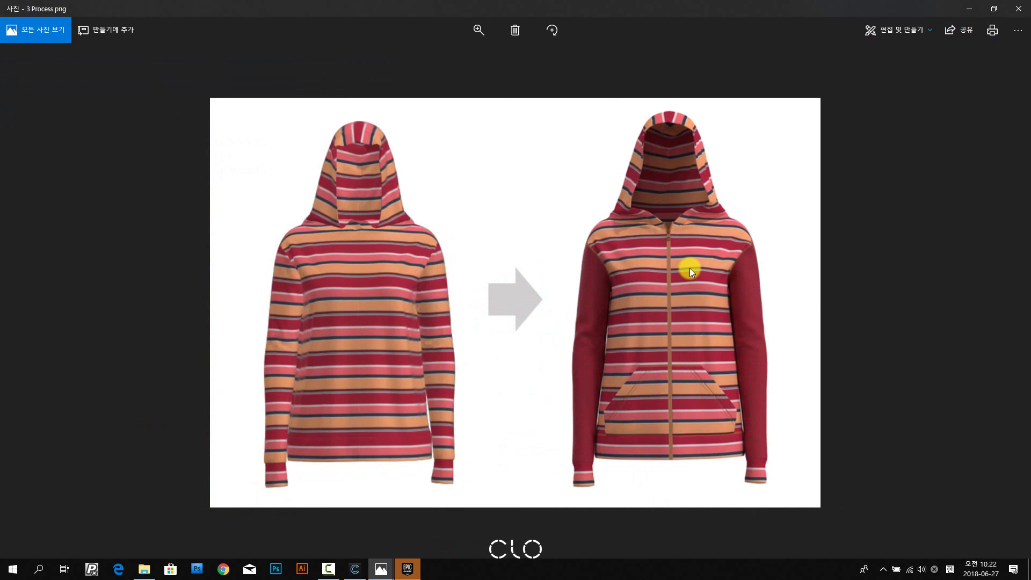
pyautogui.hotkey('ctrl', '1')
pyautogui.click(663, 278)
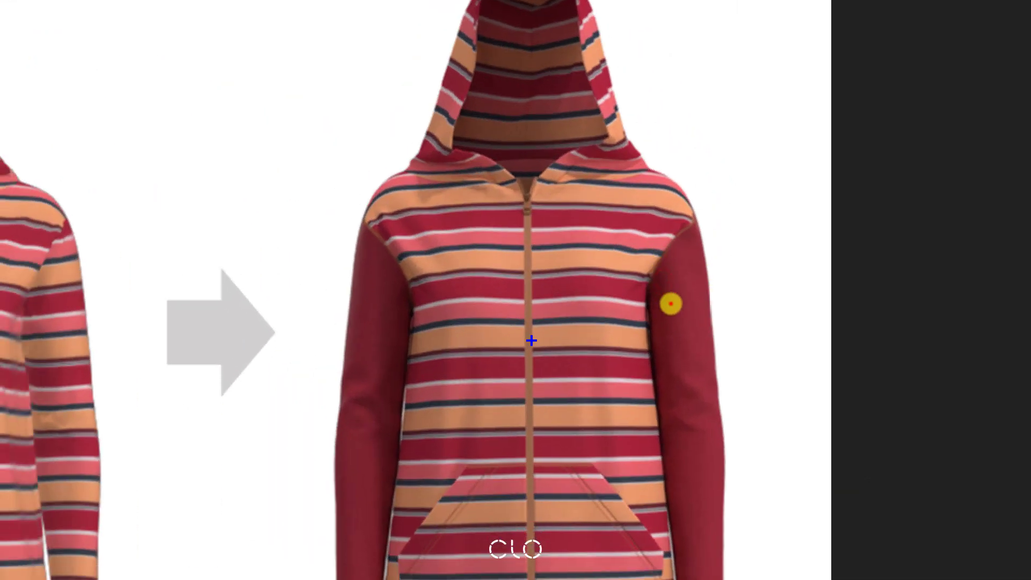
pyautogui.moveTo(530, 340)
pyautogui.mouseDown()
pyautogui.moveTo(505, 322)
pyautogui.moveTo(520, 348)
pyautogui.mouseUp()
pyautogui.moveTo(524, 193); pyautogui.dragTo(516, 241)
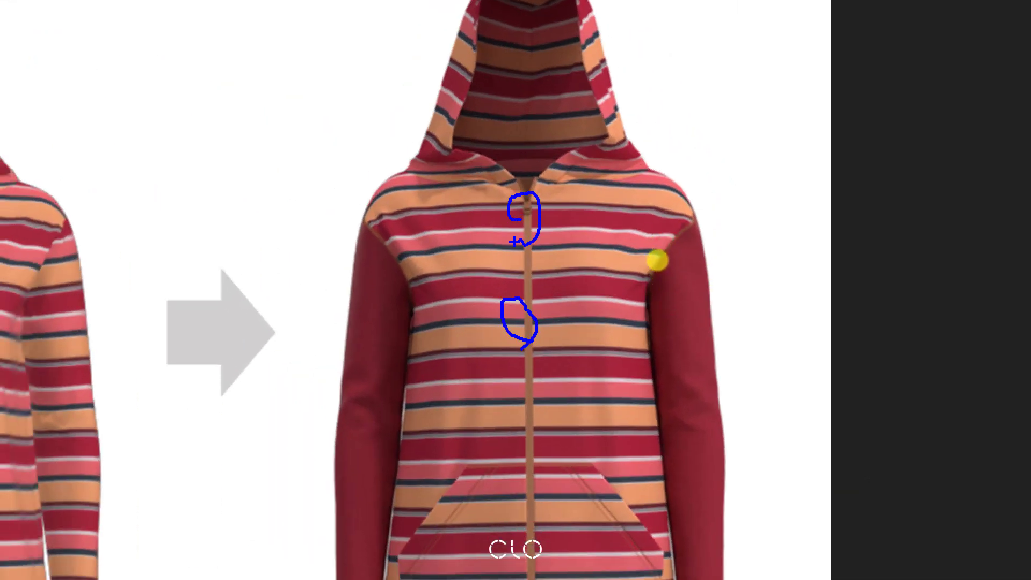
pyautogui.press('Escape')
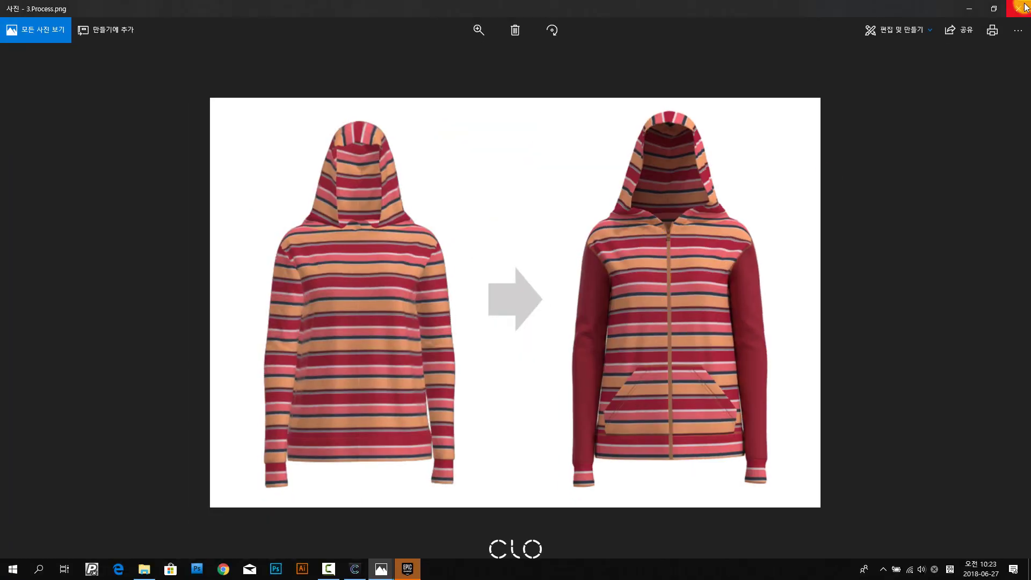
pyautogui.click(969, 9)
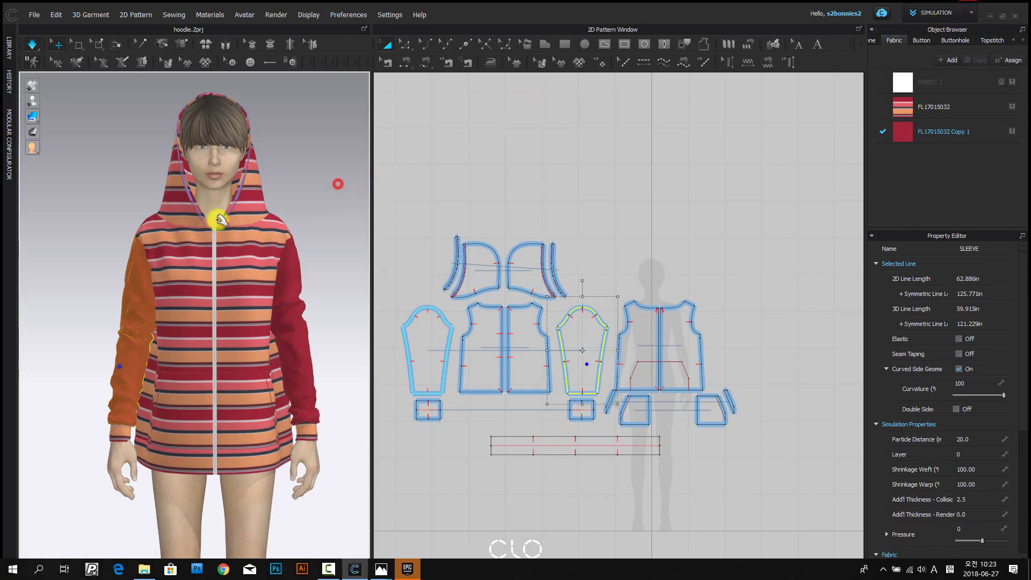
pyautogui.click(32, 44)
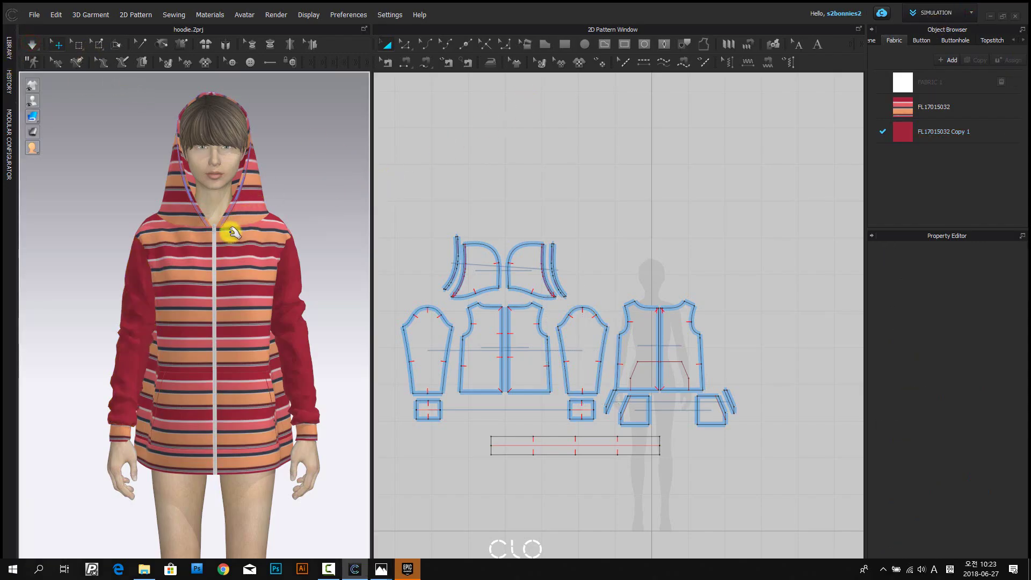
# - Set the front zipper tape's colour to light orange E4966A, sampled from the garment's orange stripe
pyautogui.click(218, 247)
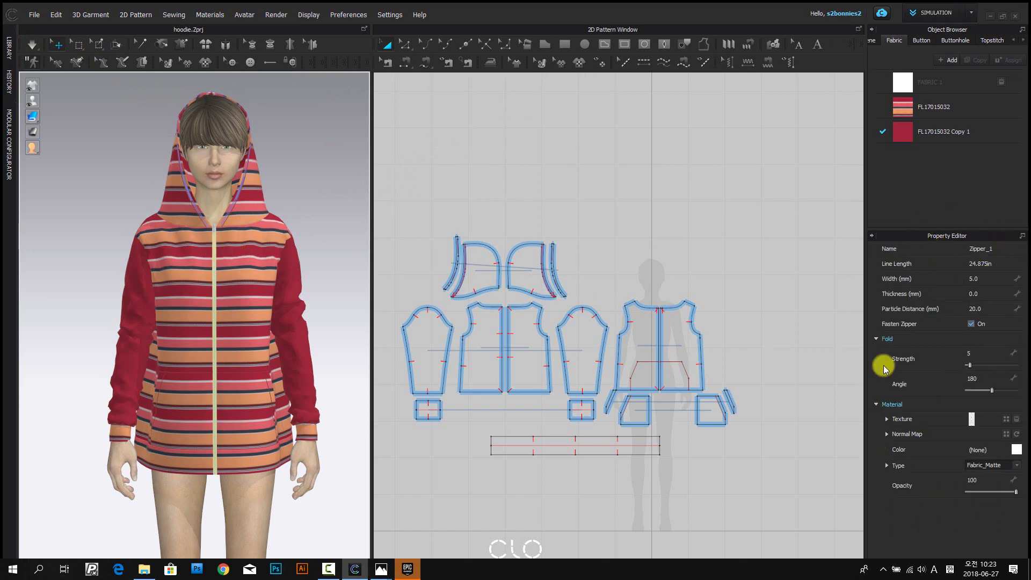
pyautogui.click(1016, 450)
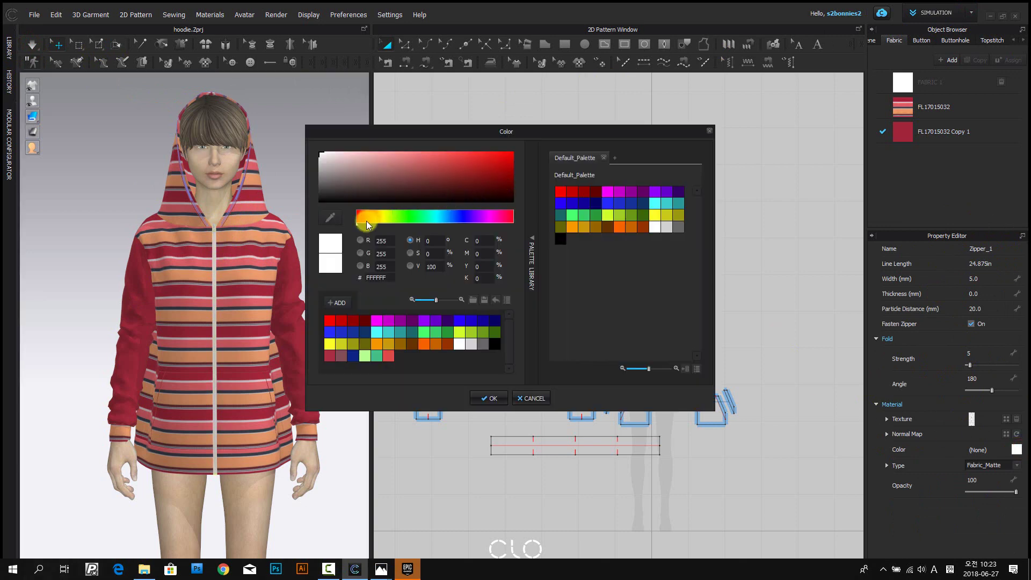
pyautogui.click(424, 343)
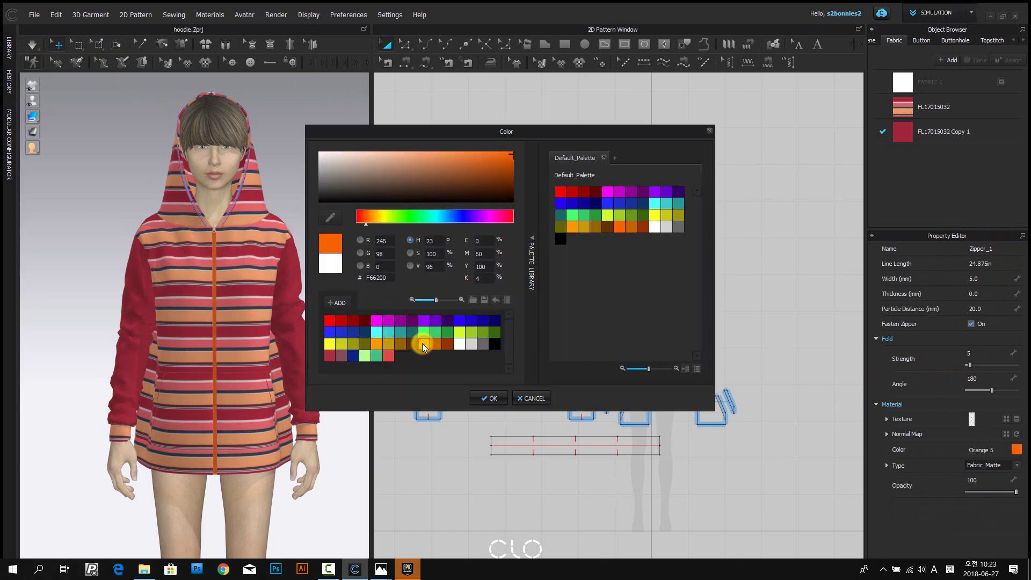
pyautogui.click(330, 217)
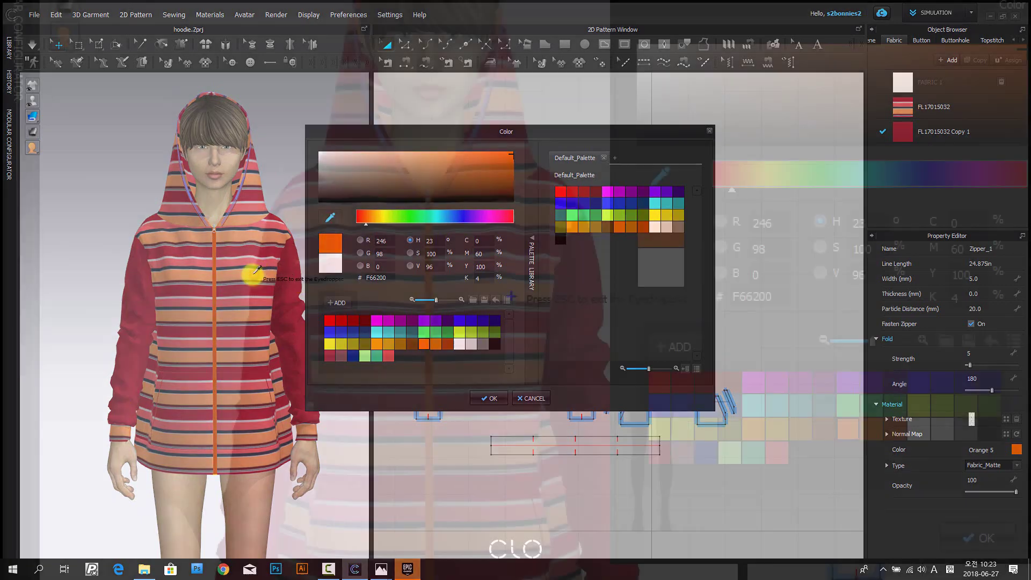
pyautogui.moveTo(256, 277)
pyautogui.mouseDown()
pyautogui.moveTo(245, 269)
pyautogui.moveTo(256, 278)
pyautogui.mouseUp()
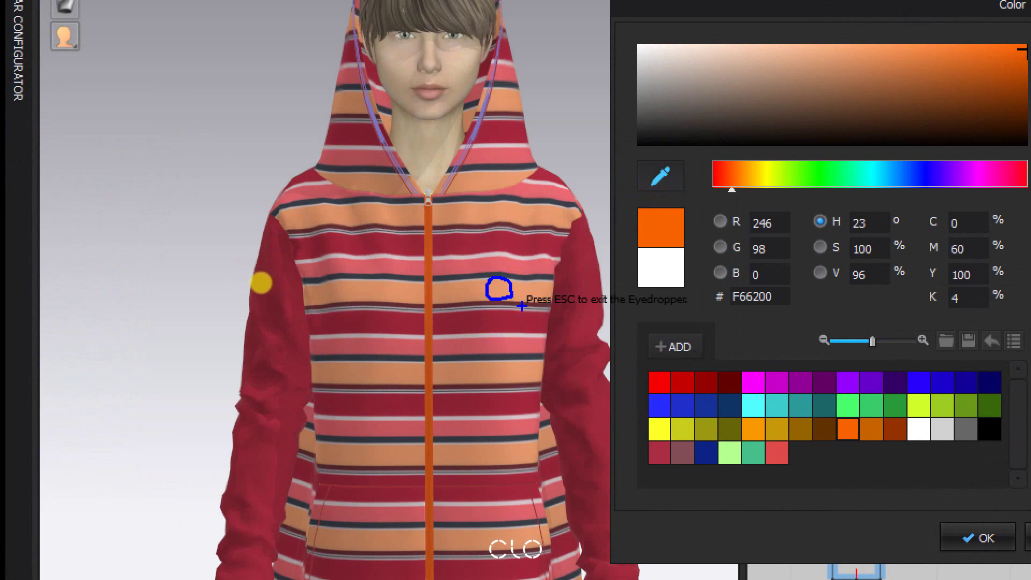
pyautogui.press('Escape')
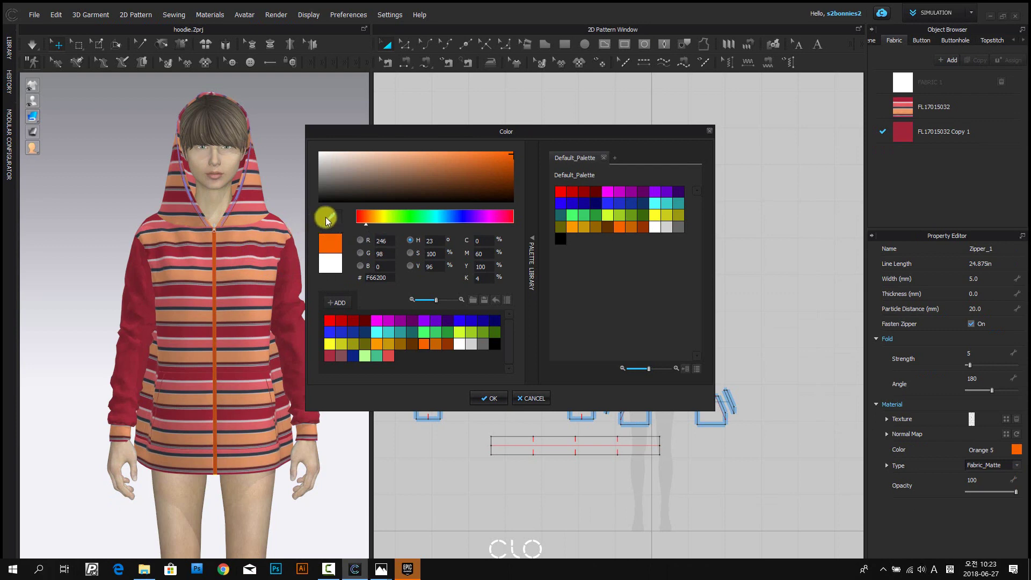
pyautogui.click(330, 217)
pyautogui.click(244, 274)
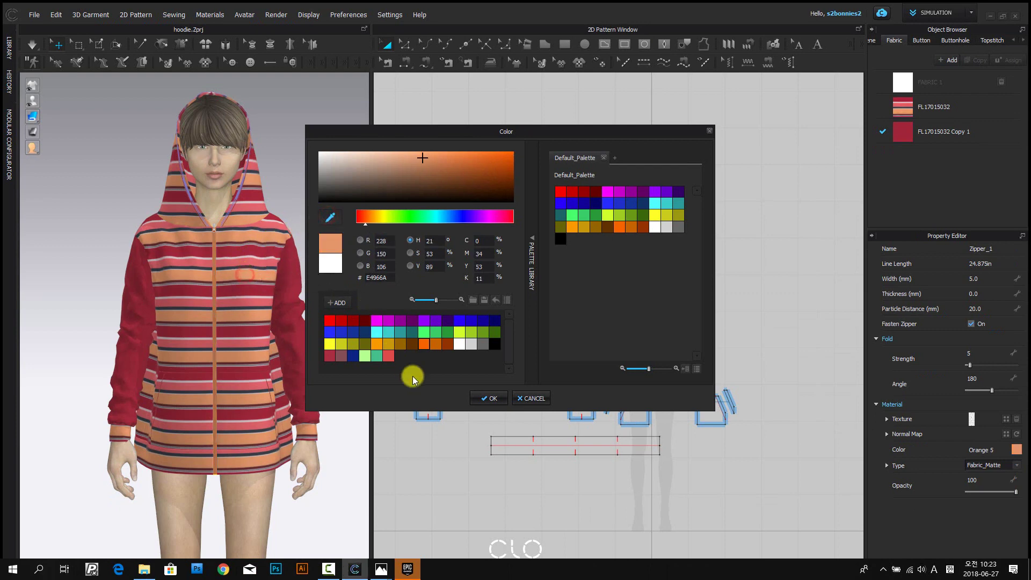
pyautogui.click(488, 397)
pyautogui.scroll(10, 156, 188)
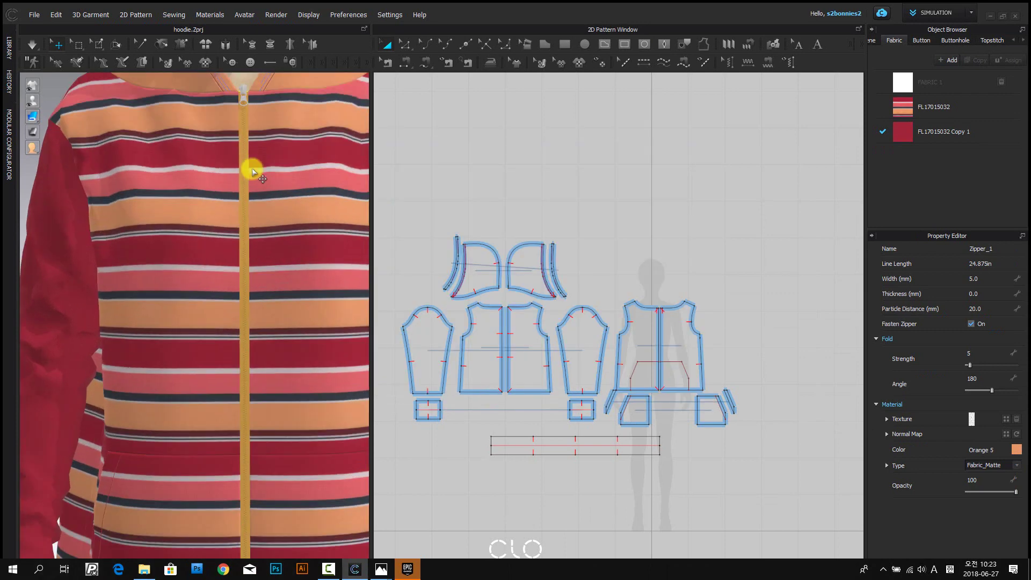
pyautogui.click(109, 274)
# - Set the zipper slider's colour to orange-brown CD8961, sampled from the orange stripe beside the zipper
pyautogui.scroll(8, 230, 301)
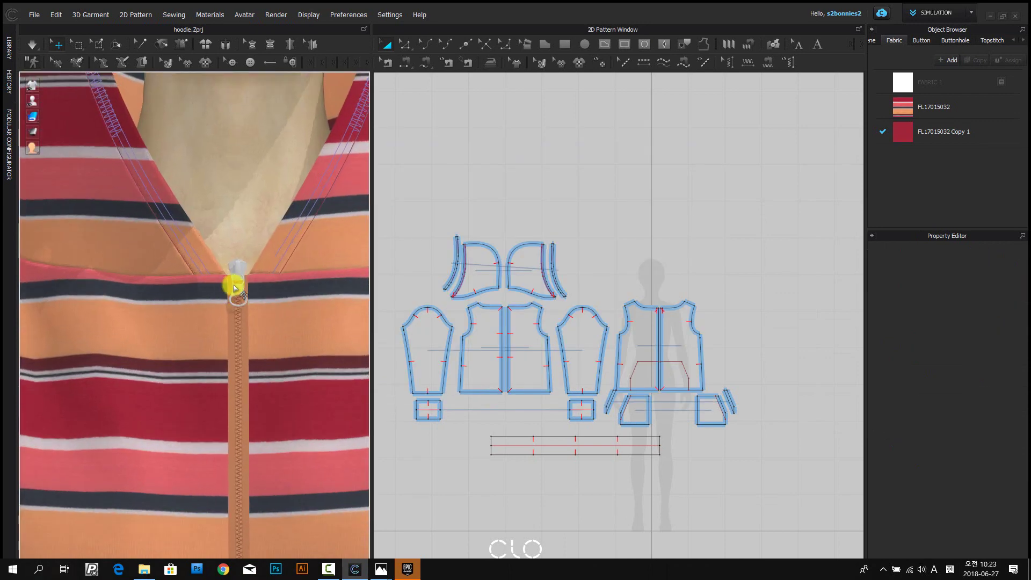
pyautogui.click(237, 270)
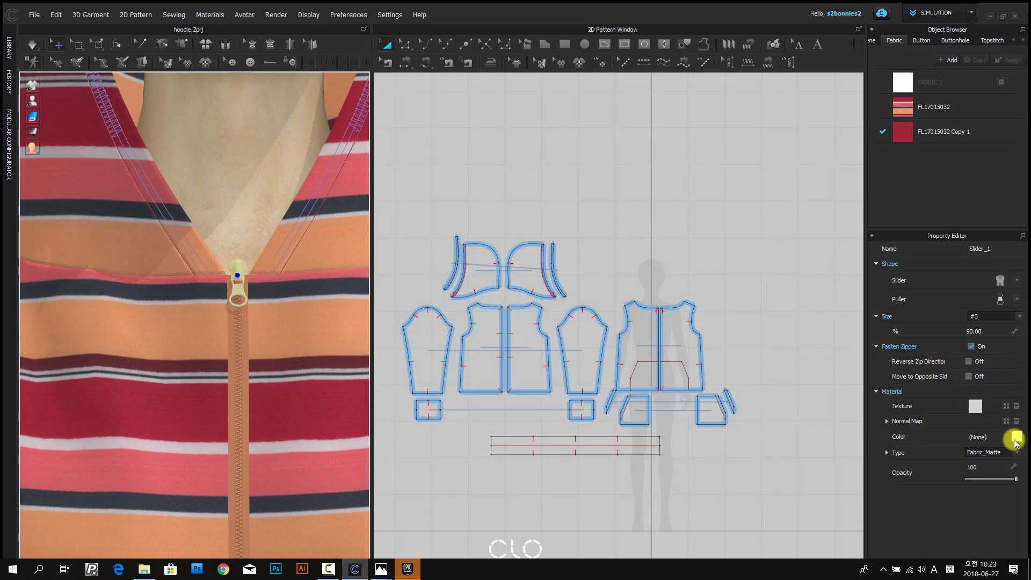
pyautogui.click(1016, 437)
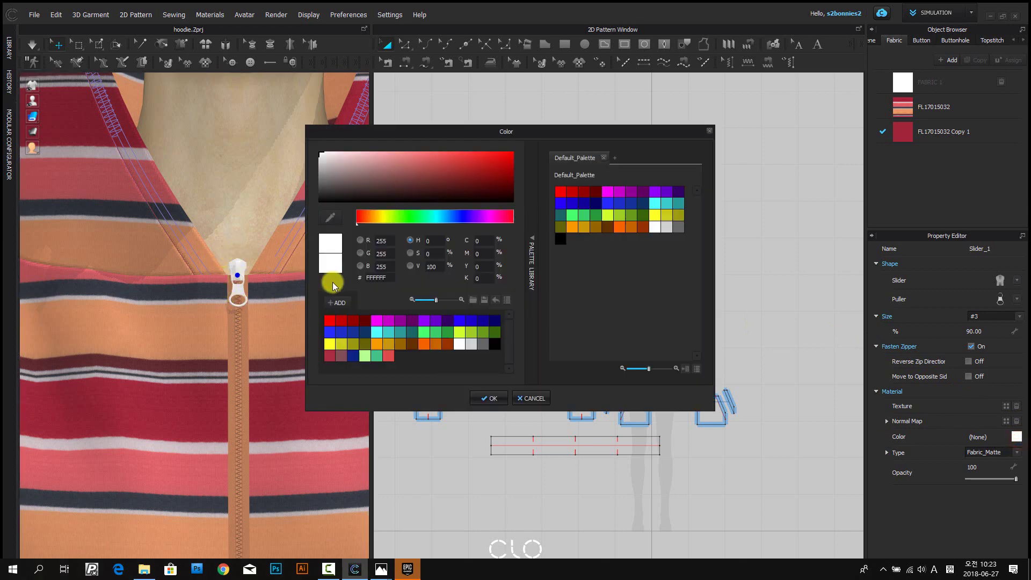
pyautogui.click(331, 217)
pyautogui.click(284, 336)
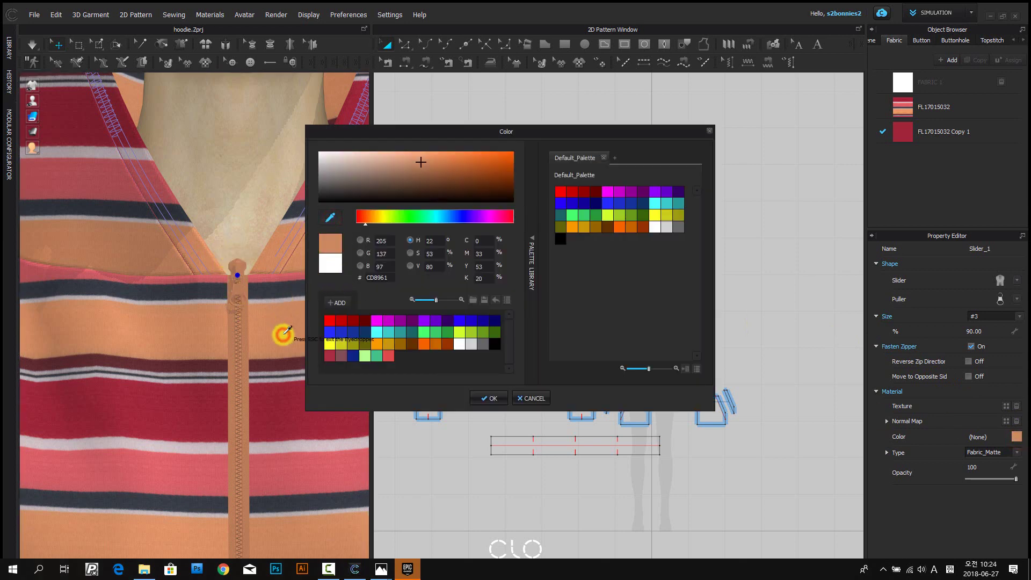
pyautogui.click(488, 397)
# - Examine the recoloured zipper and slider at the neckline, close up and on the whole hoodie
pyautogui.scroll(-2, 330, 333)
pyautogui.scroll(-3, 337, 315)
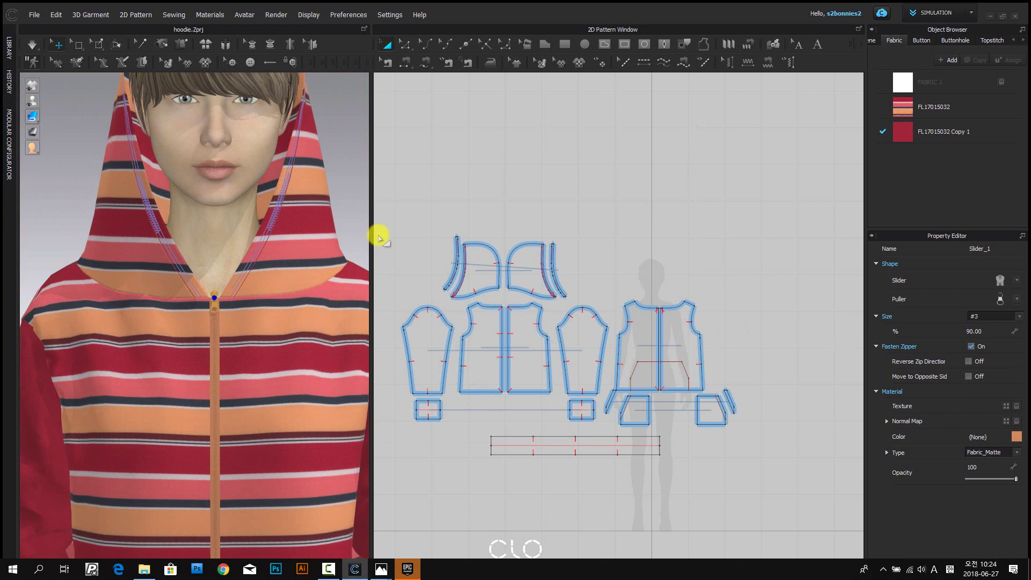
pyautogui.click(350, 218)
pyautogui.scroll(3, 221, 306)
pyautogui.scroll(5, 233, 292)
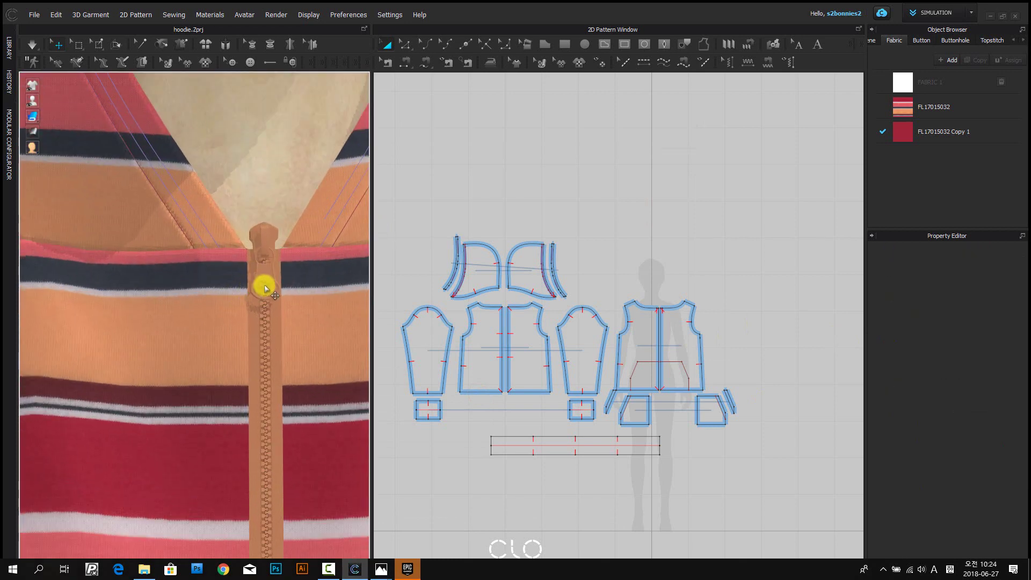
pyautogui.click(292, 215)
pyautogui.scroll(-4, 232, 282)
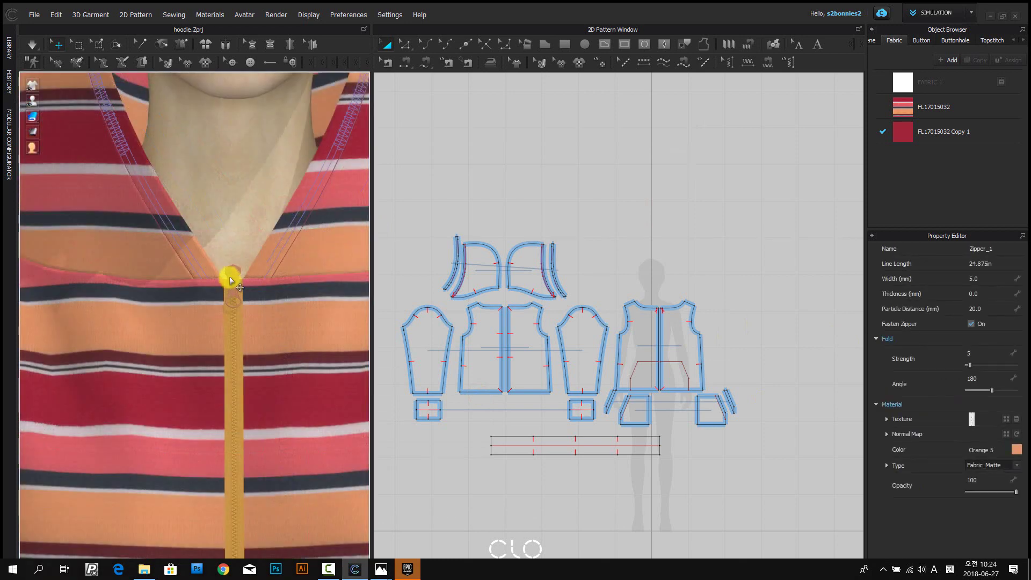
pyautogui.moveTo(231, 279); pyautogui.dragTo(240, 281)
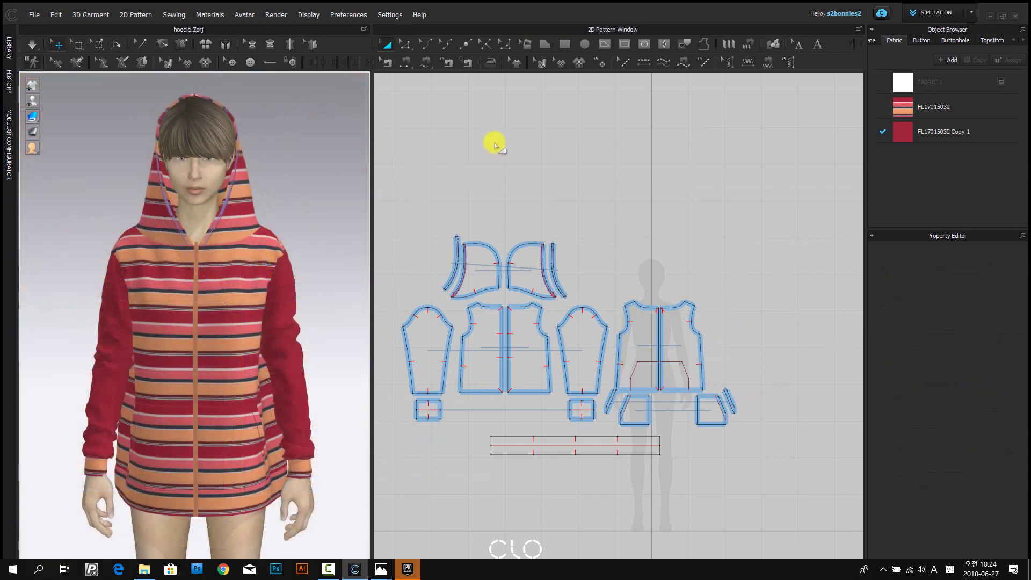
# - Inspect the front pocket on the garment, and select one pocket pattern together with its narrow facing strip
pyautogui.scroll(3, 660, 430)
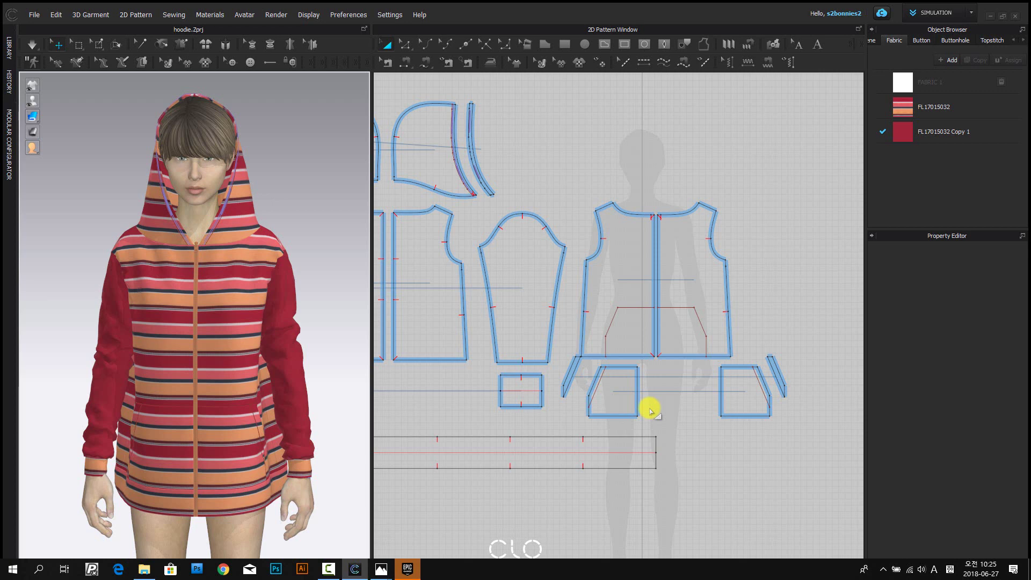
pyautogui.scroll(5, 219, 259)
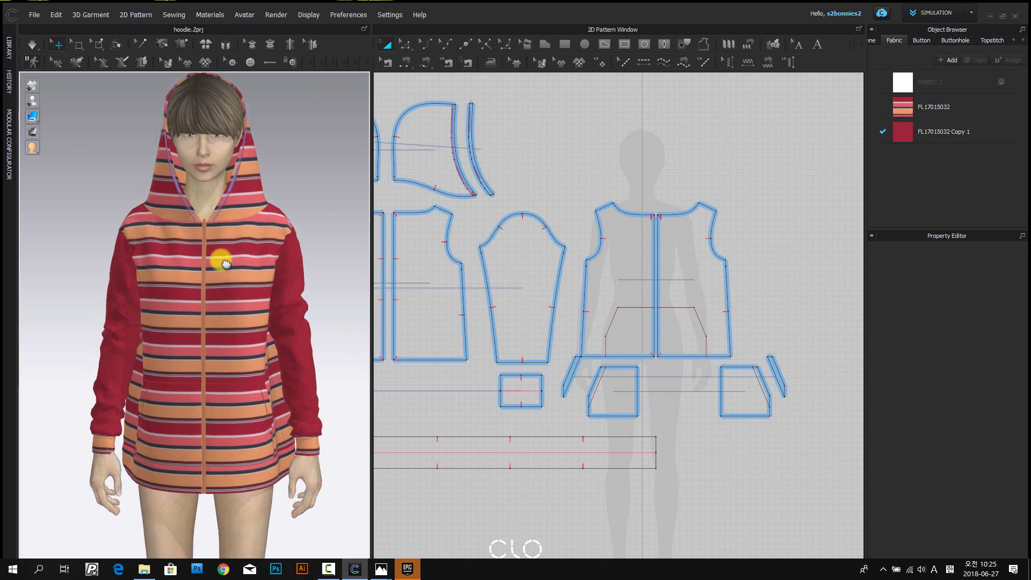
pyautogui.moveTo(232, 253); pyautogui.dragTo(215, 304, button='right')
pyautogui.scroll(8, 215, 304)
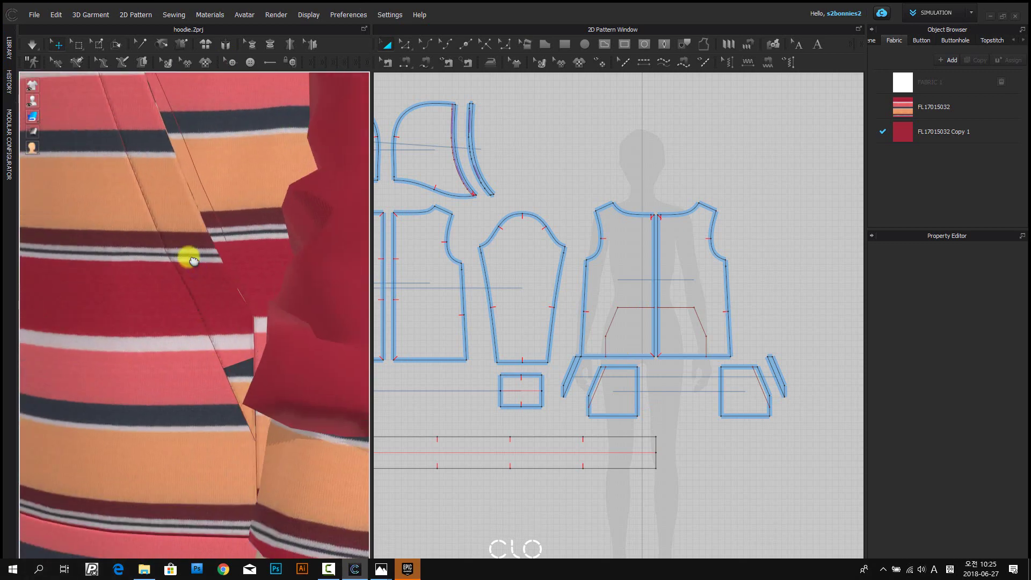
pyautogui.scroll(-5, 239, 320)
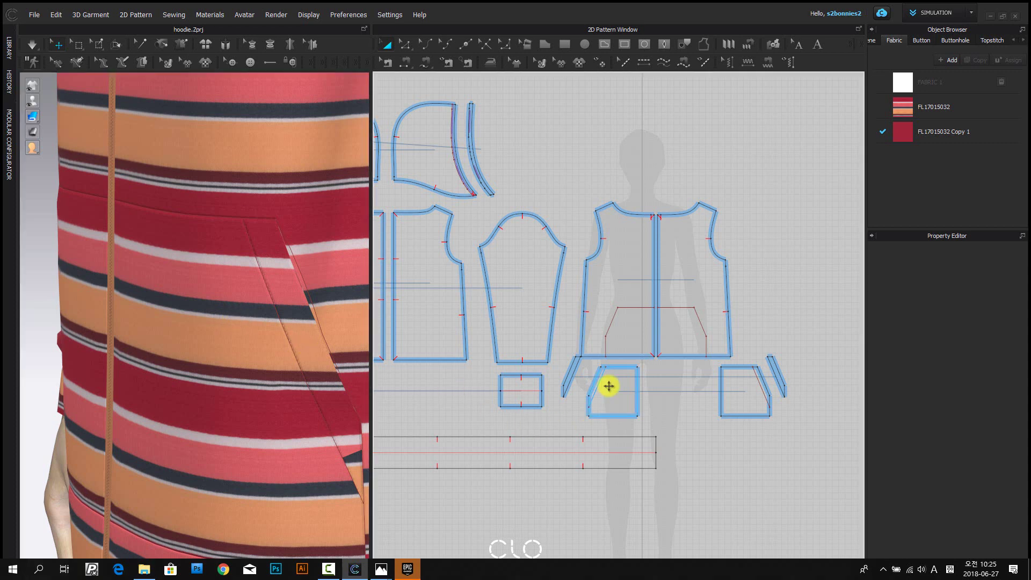
pyautogui.click(573, 366)
pyautogui.click(573, 366)
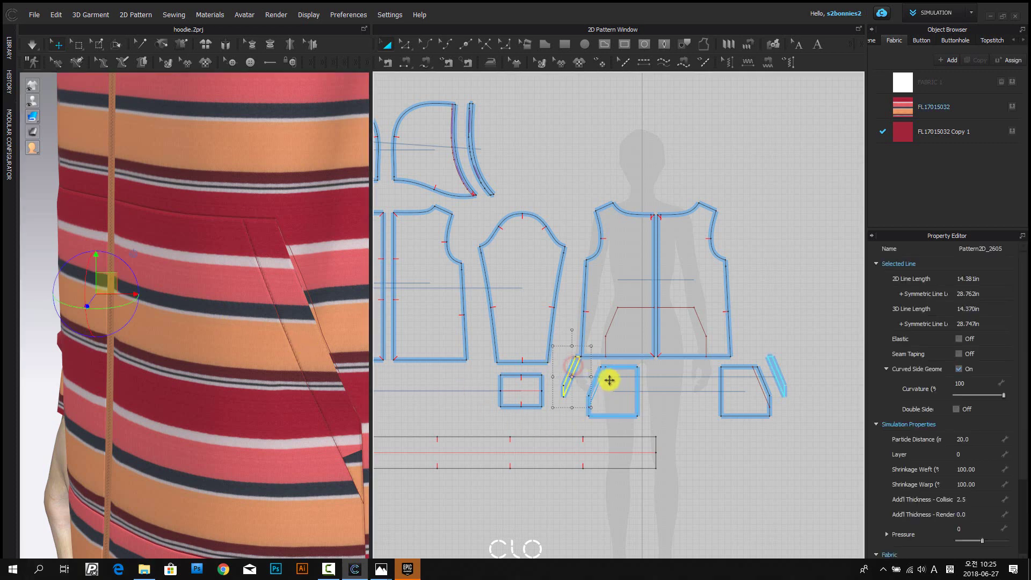
pyautogui.click(611, 381)
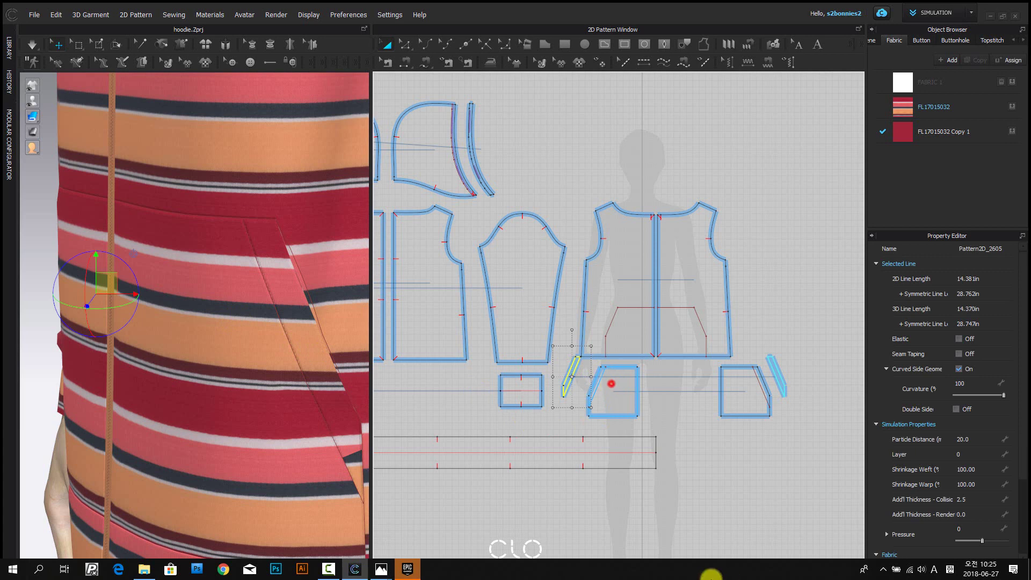
pyautogui.click(572, 372)
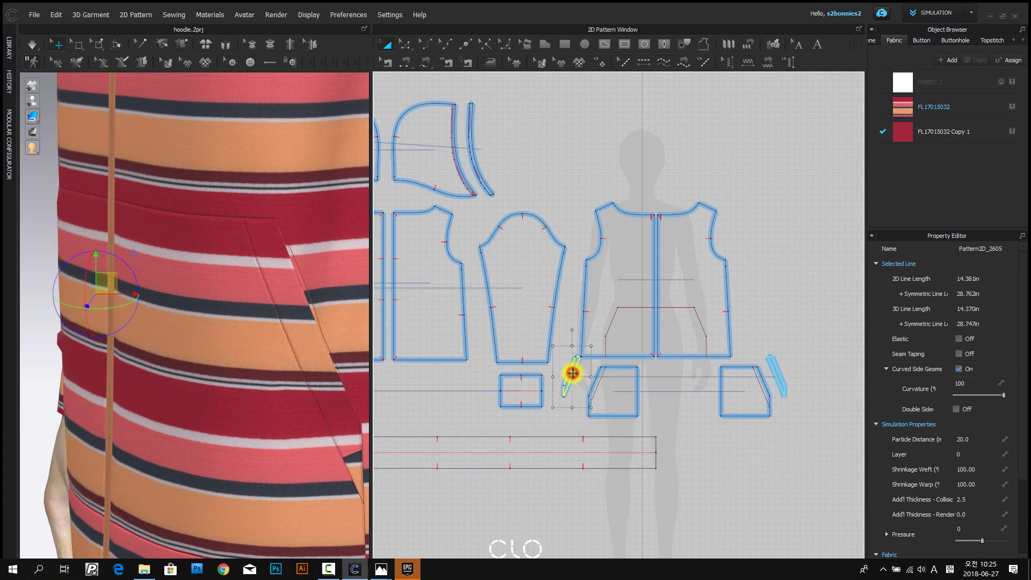
pyautogui.keyDown('shift'); pyautogui.click(615, 397); pyautogui.keyUp('shift')
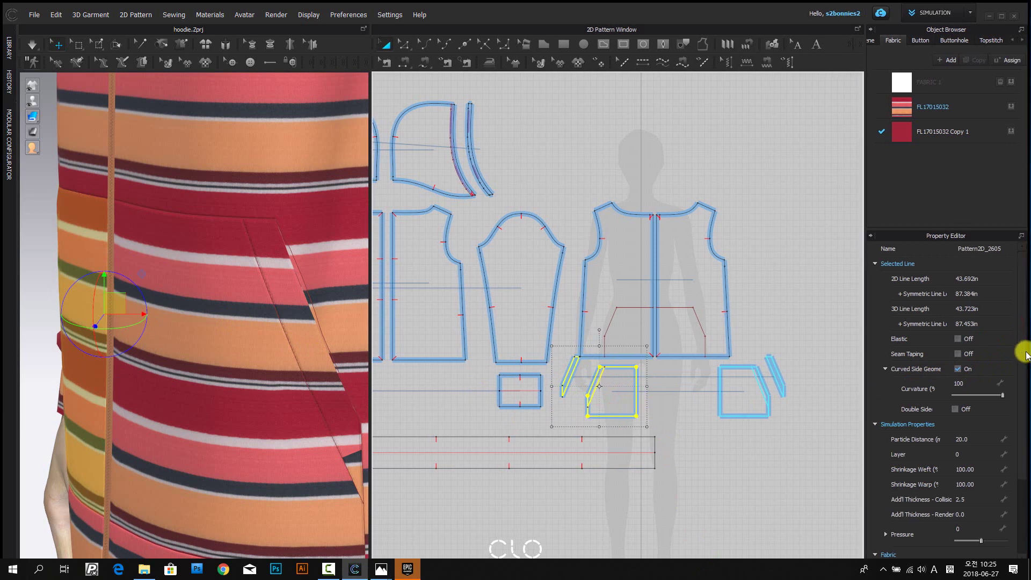
# - Set the additional rendering thickness of the selected pocket pattern and its narrow facing strip to 2
pyautogui.moveTo(1019, 349); pyautogui.dragTo(1017, 376)
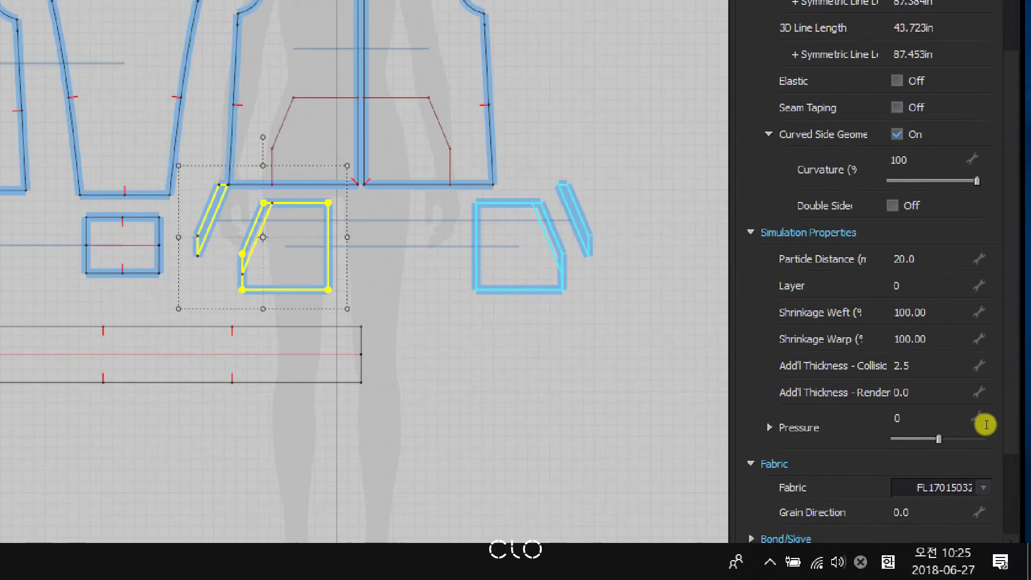
pyautogui.click(989, 423)
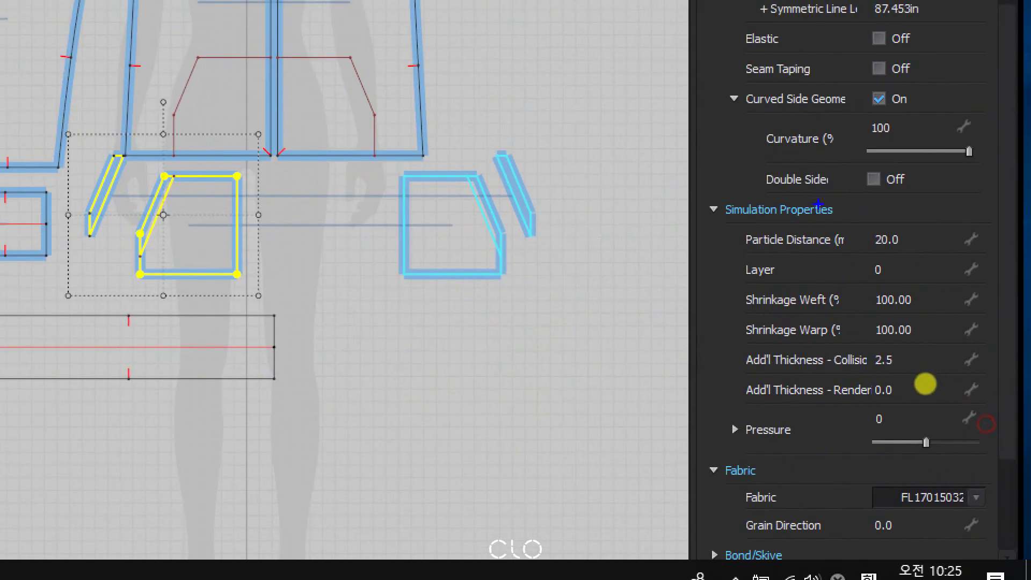
pyautogui.click(942, 391)
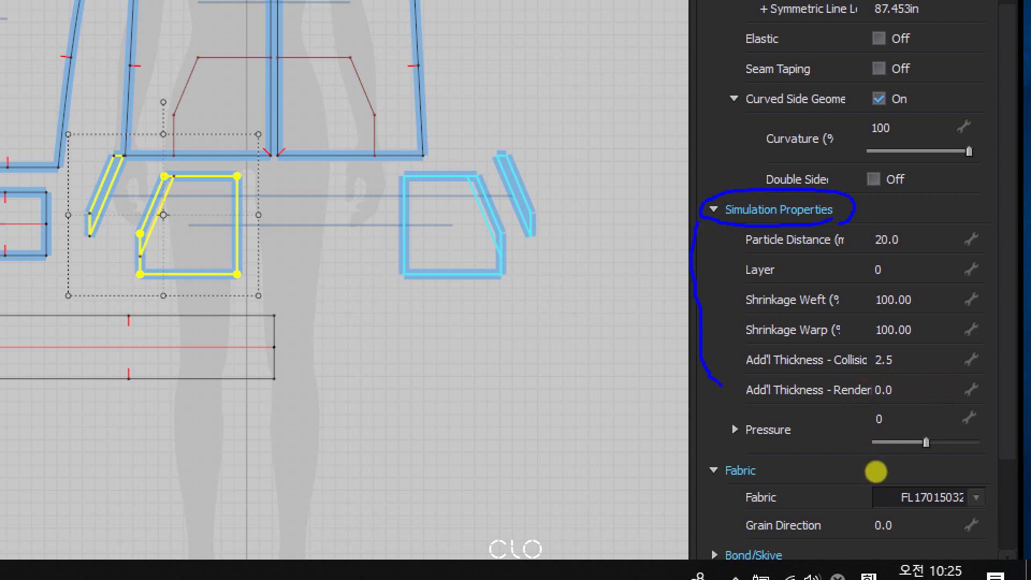
pyautogui.click(875, 465)
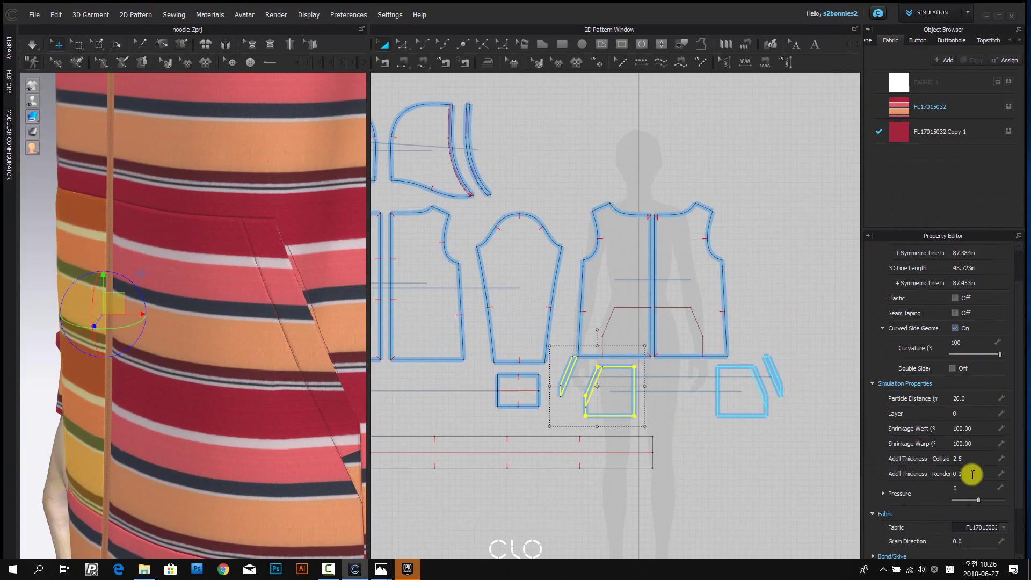
pyautogui.click(975, 472)
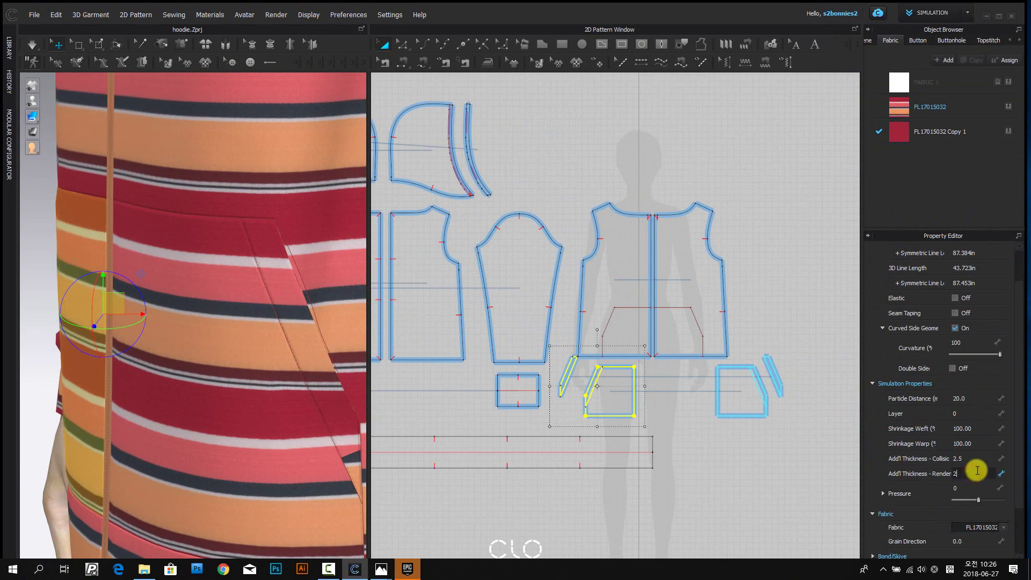
pyautogui.press('Return')
# - Examine the pocket area up close, check which pieces use the striped FL17015032 fabric, and review the whole hoodie from the front
pyautogui.moveTo(132, 289); pyautogui.dragTo(214, 202, button='right')
pyautogui.scroll(4, 292, 218)
pyautogui.moveTo(297, 219); pyautogui.dragTo(264, 281, button='middle')
pyautogui.scroll(2, 272, 233)
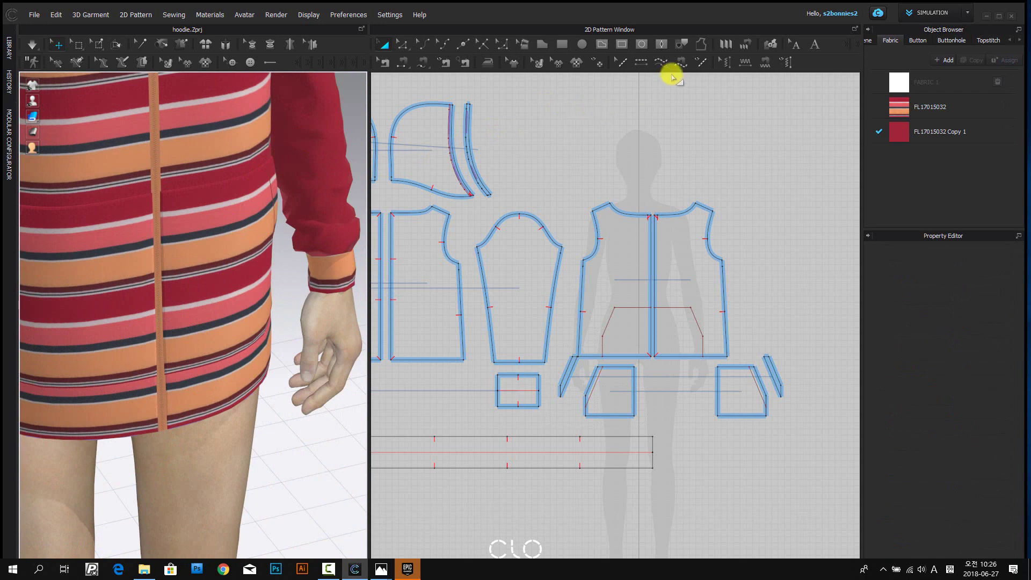
pyautogui.click(932, 106)
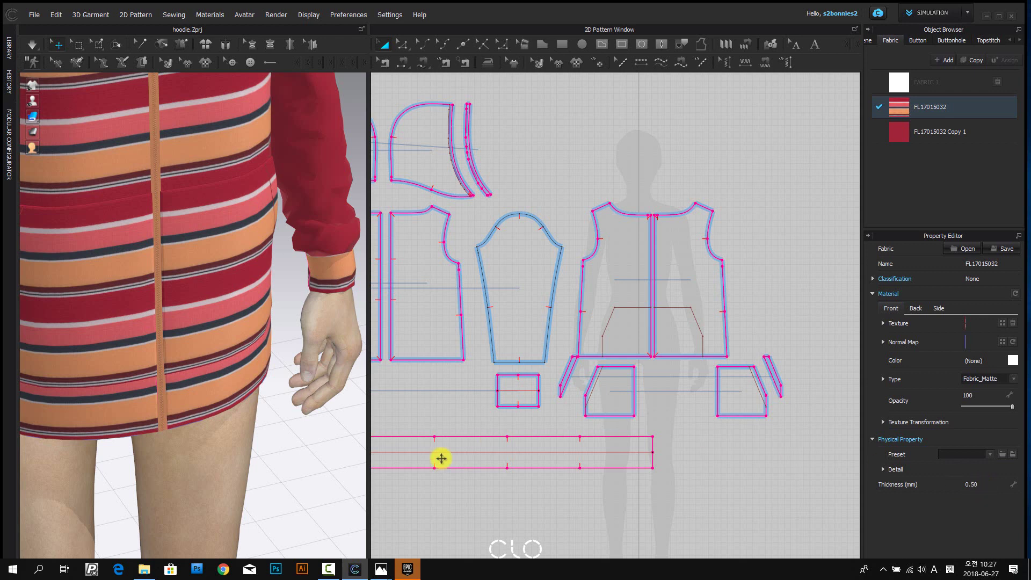
pyautogui.click(303, 453)
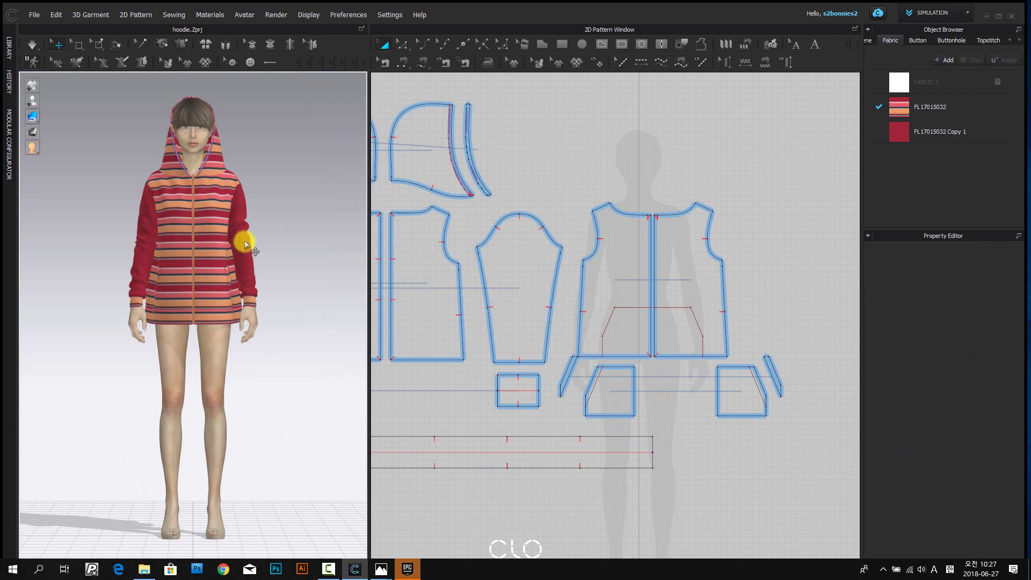
pyautogui.scroll(5, 253, 218)
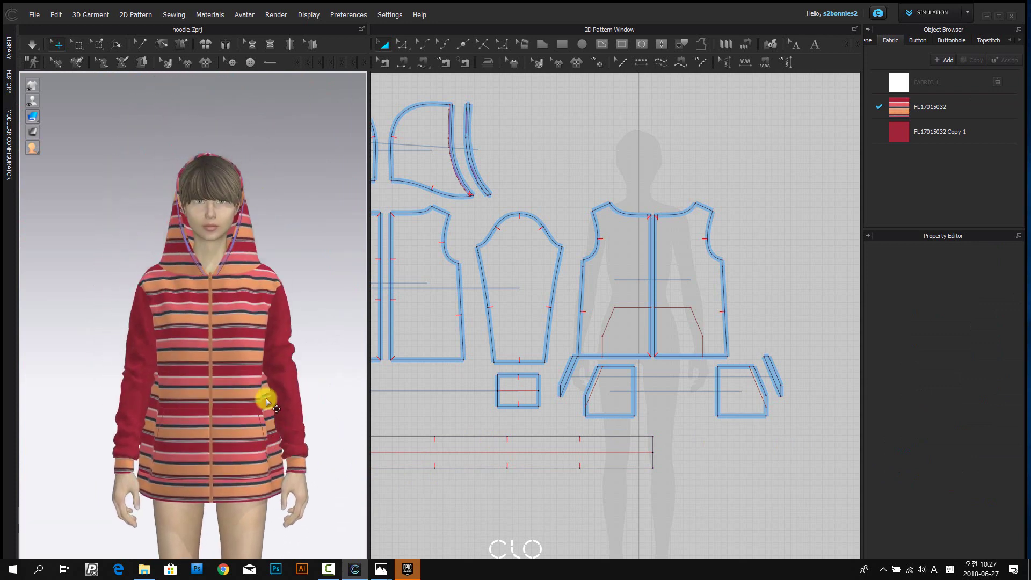